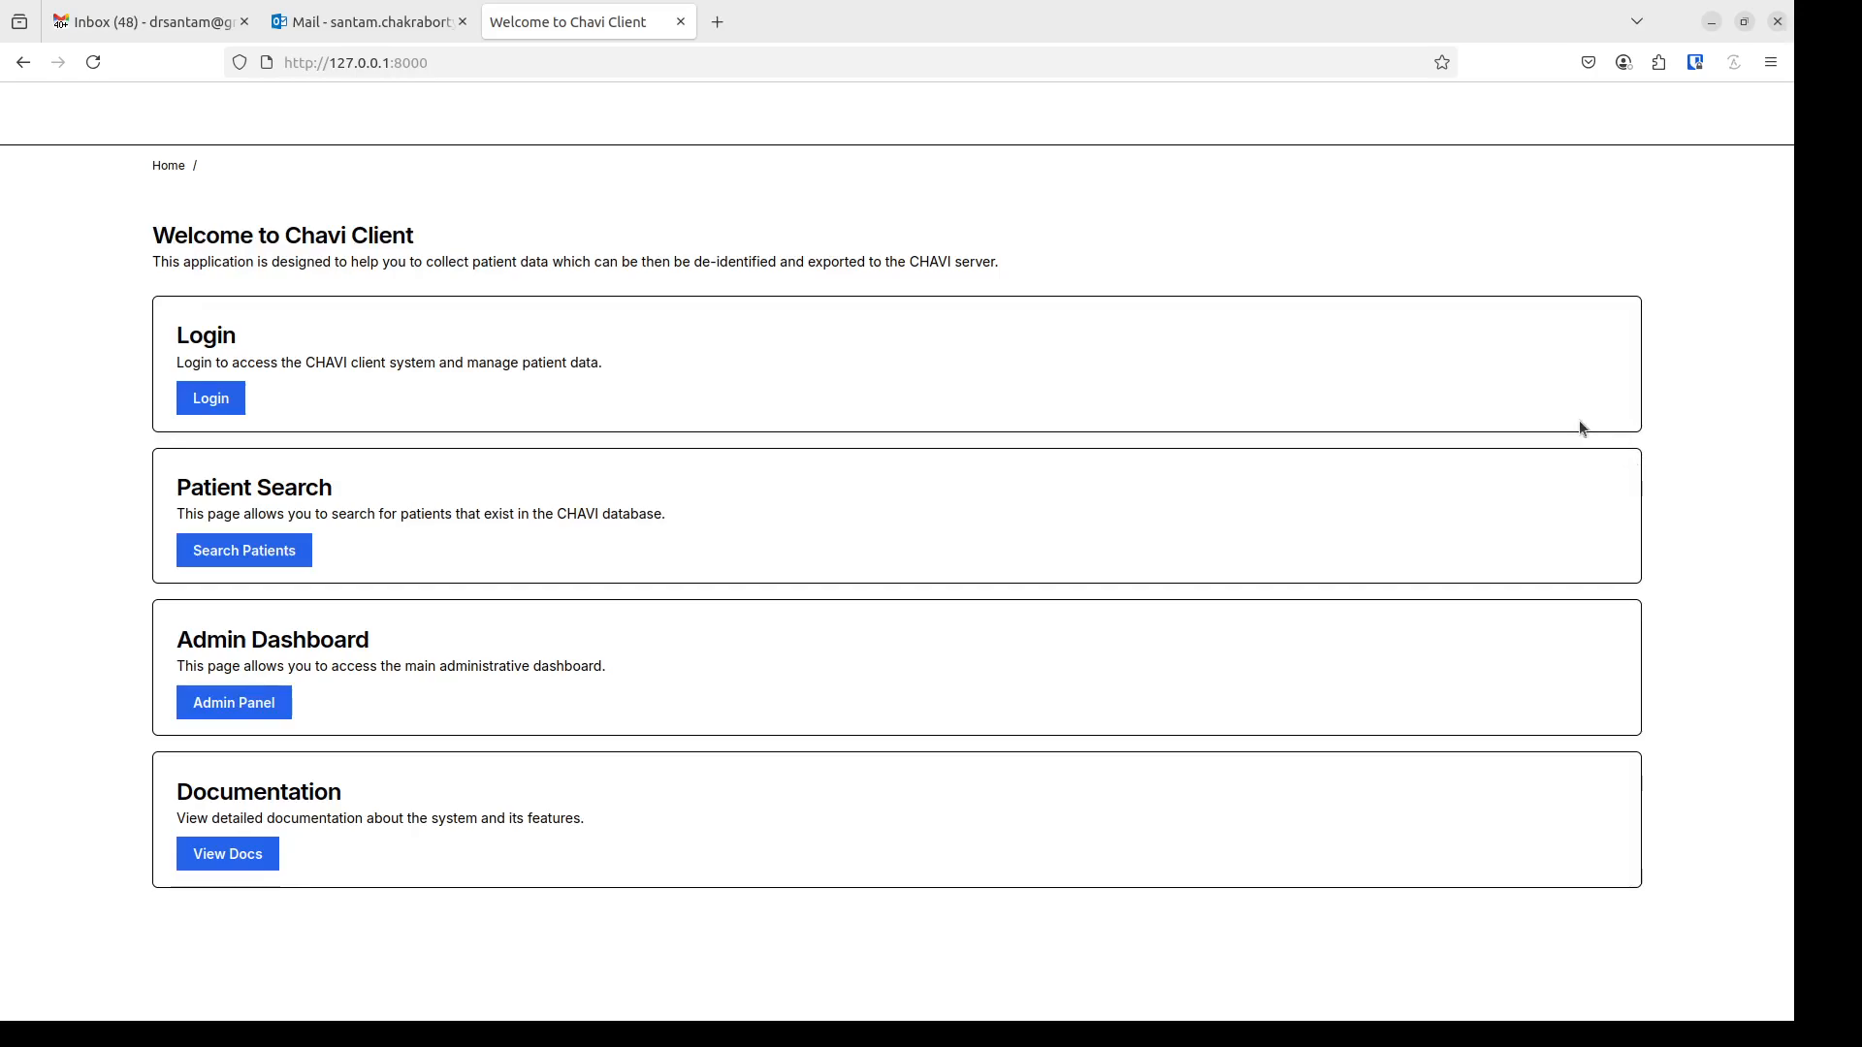
- Sign in with the prefilled admin credentials and look through the overview table of data entry forms
{"action": "left_click", "coordinate": [235, 406]}
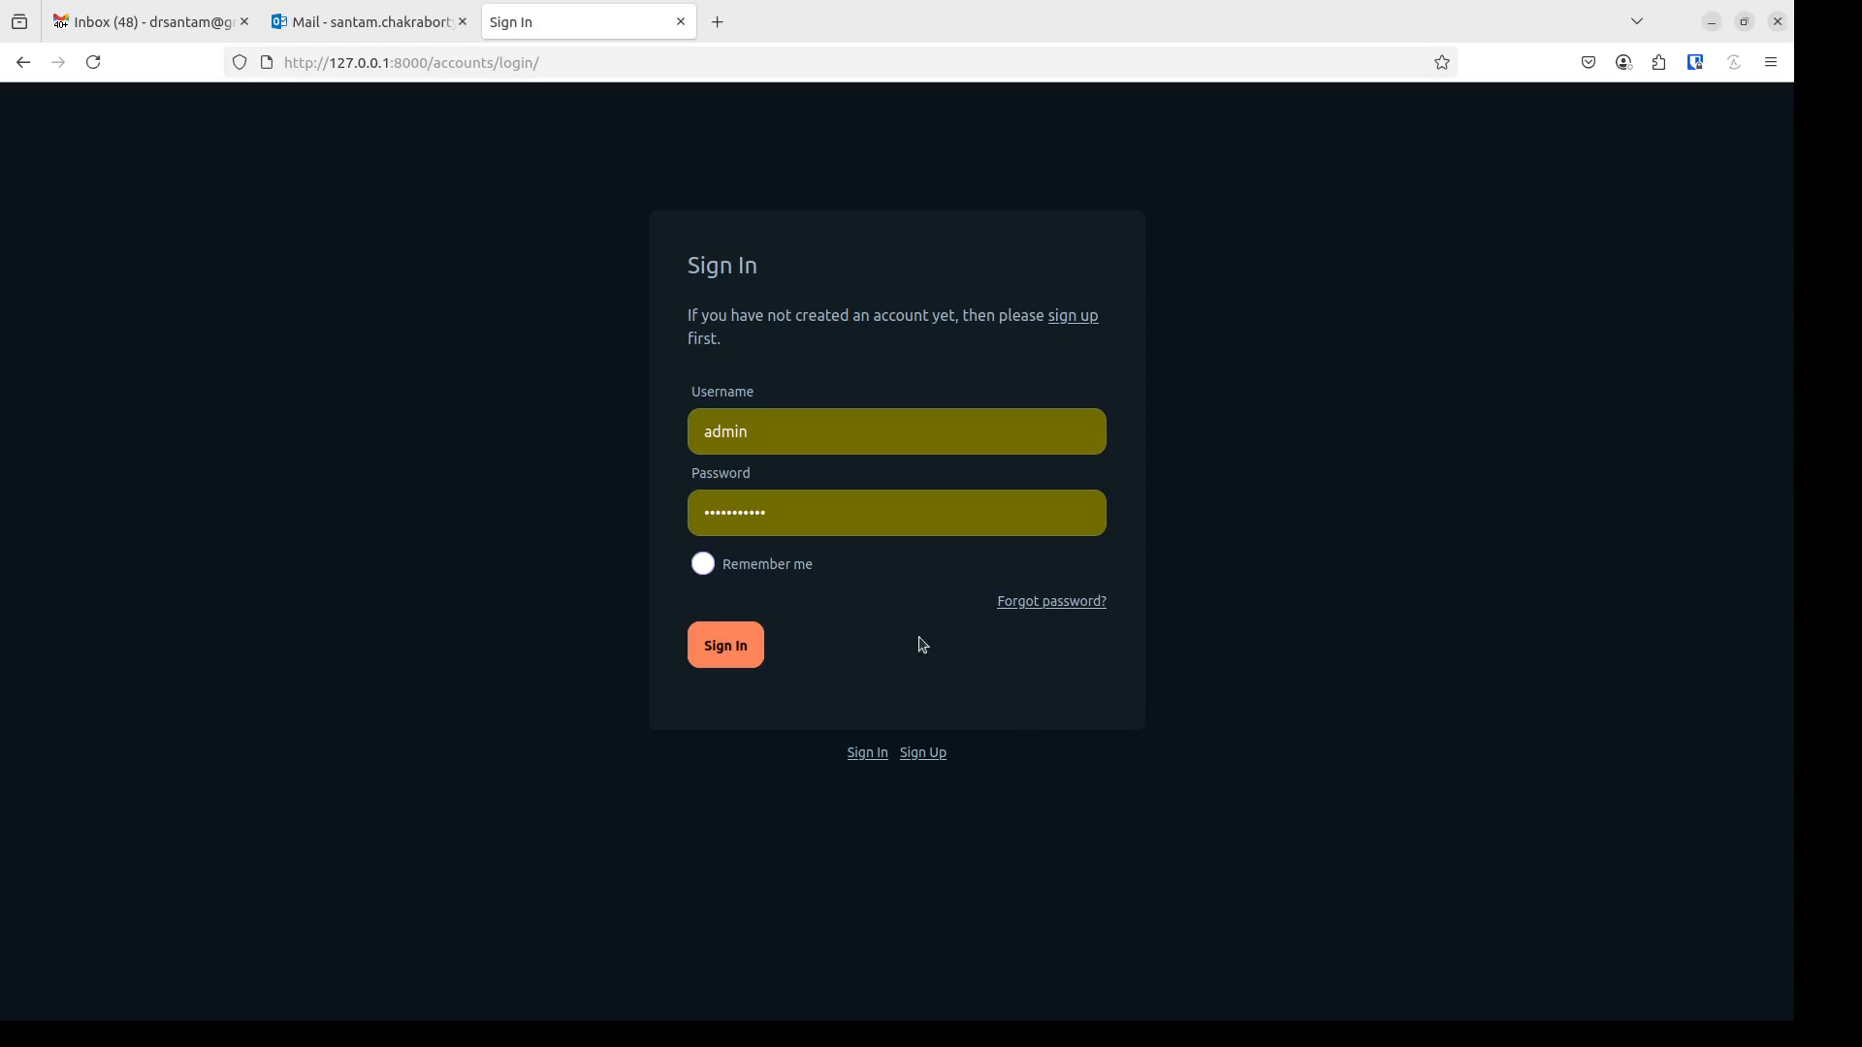
{"action": "left_click", "coordinate": [735, 642]}
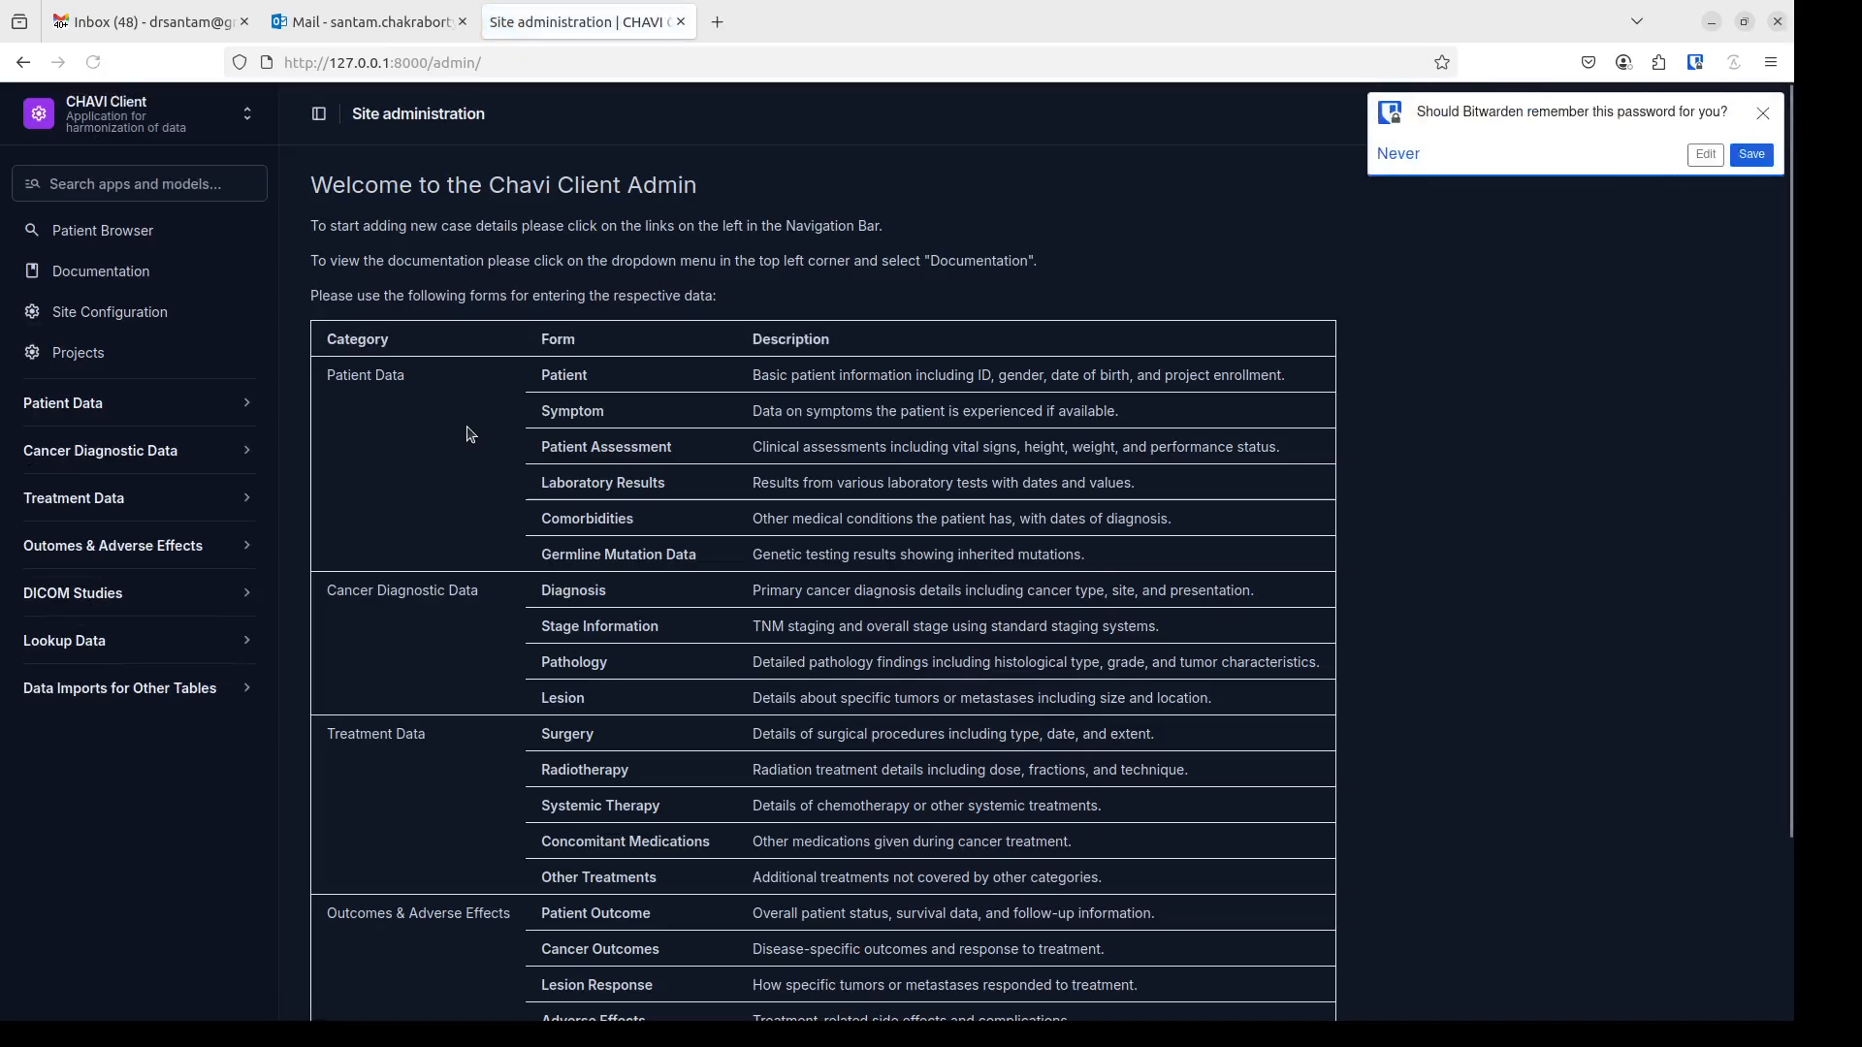
{"action": "scroll", "coordinate": [1157, 333], "scroll_direction": "down", "scroll_amount": 3}
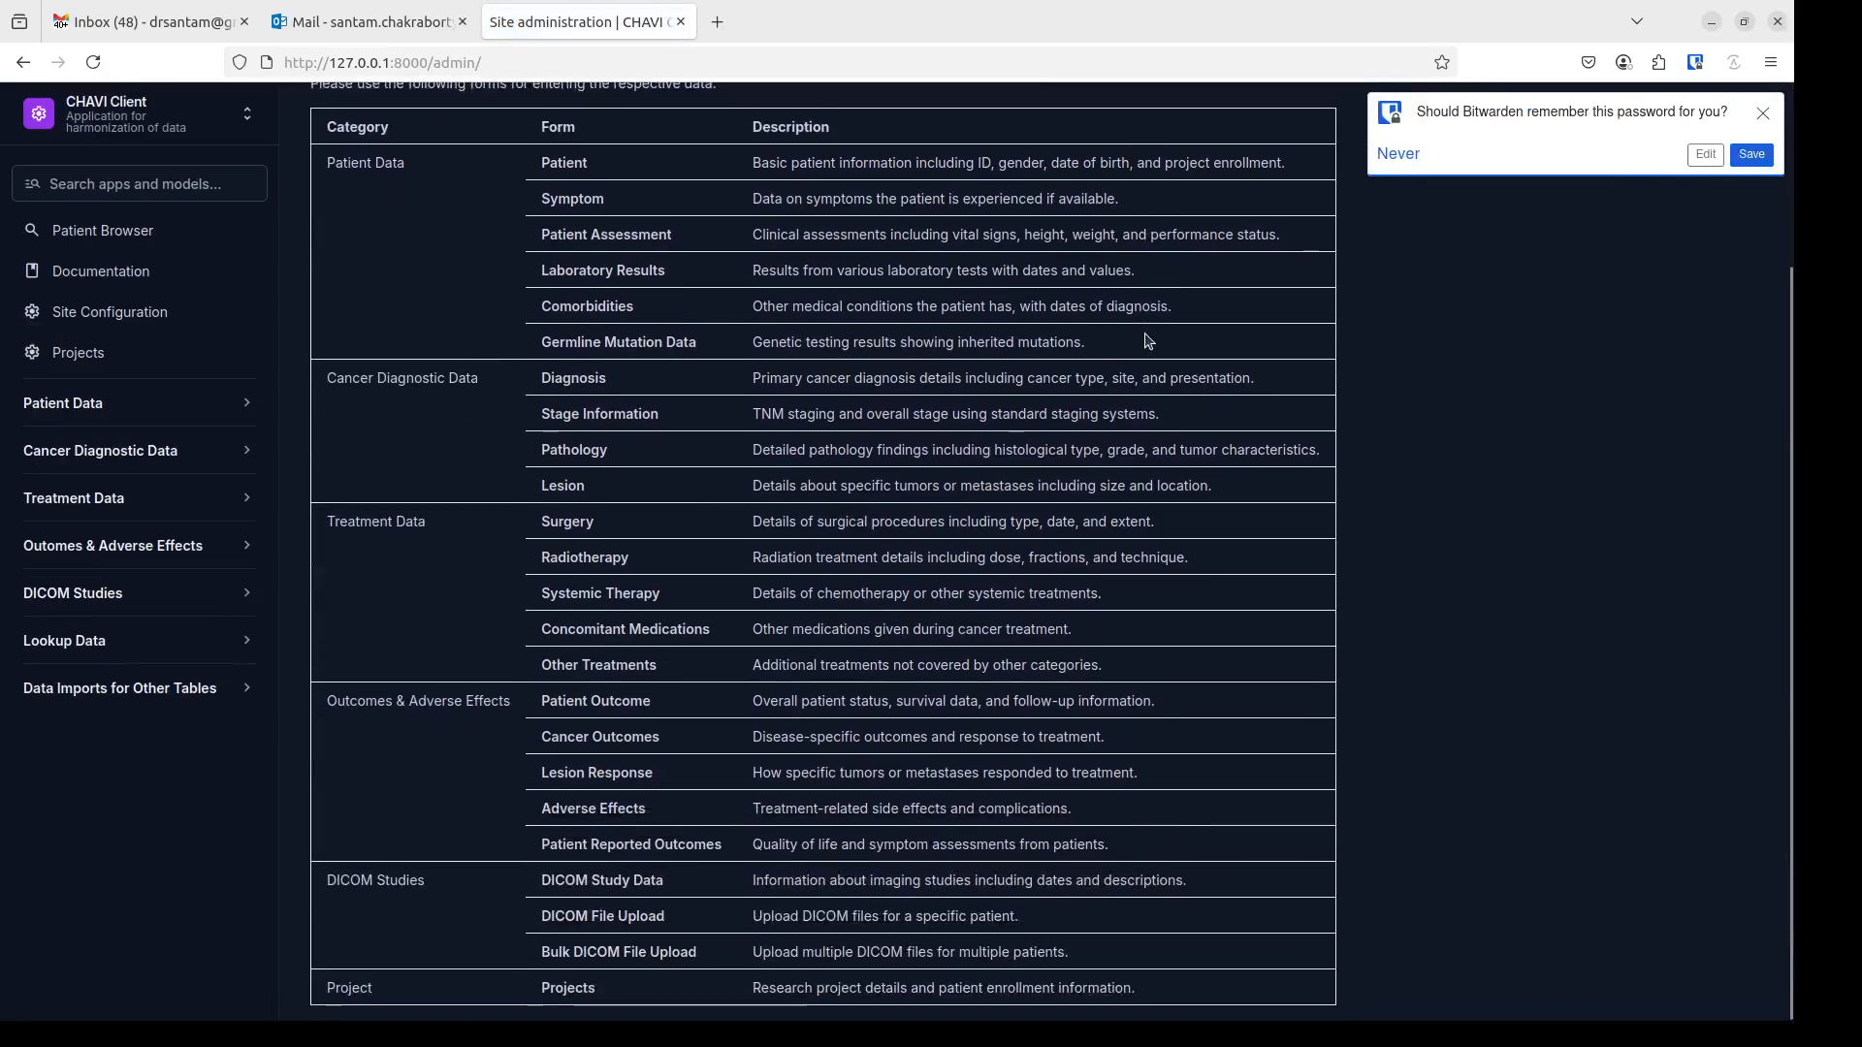
{"action": "scroll", "coordinate": [1152, 340], "scroll_direction": "up", "scroll_amount": 3}
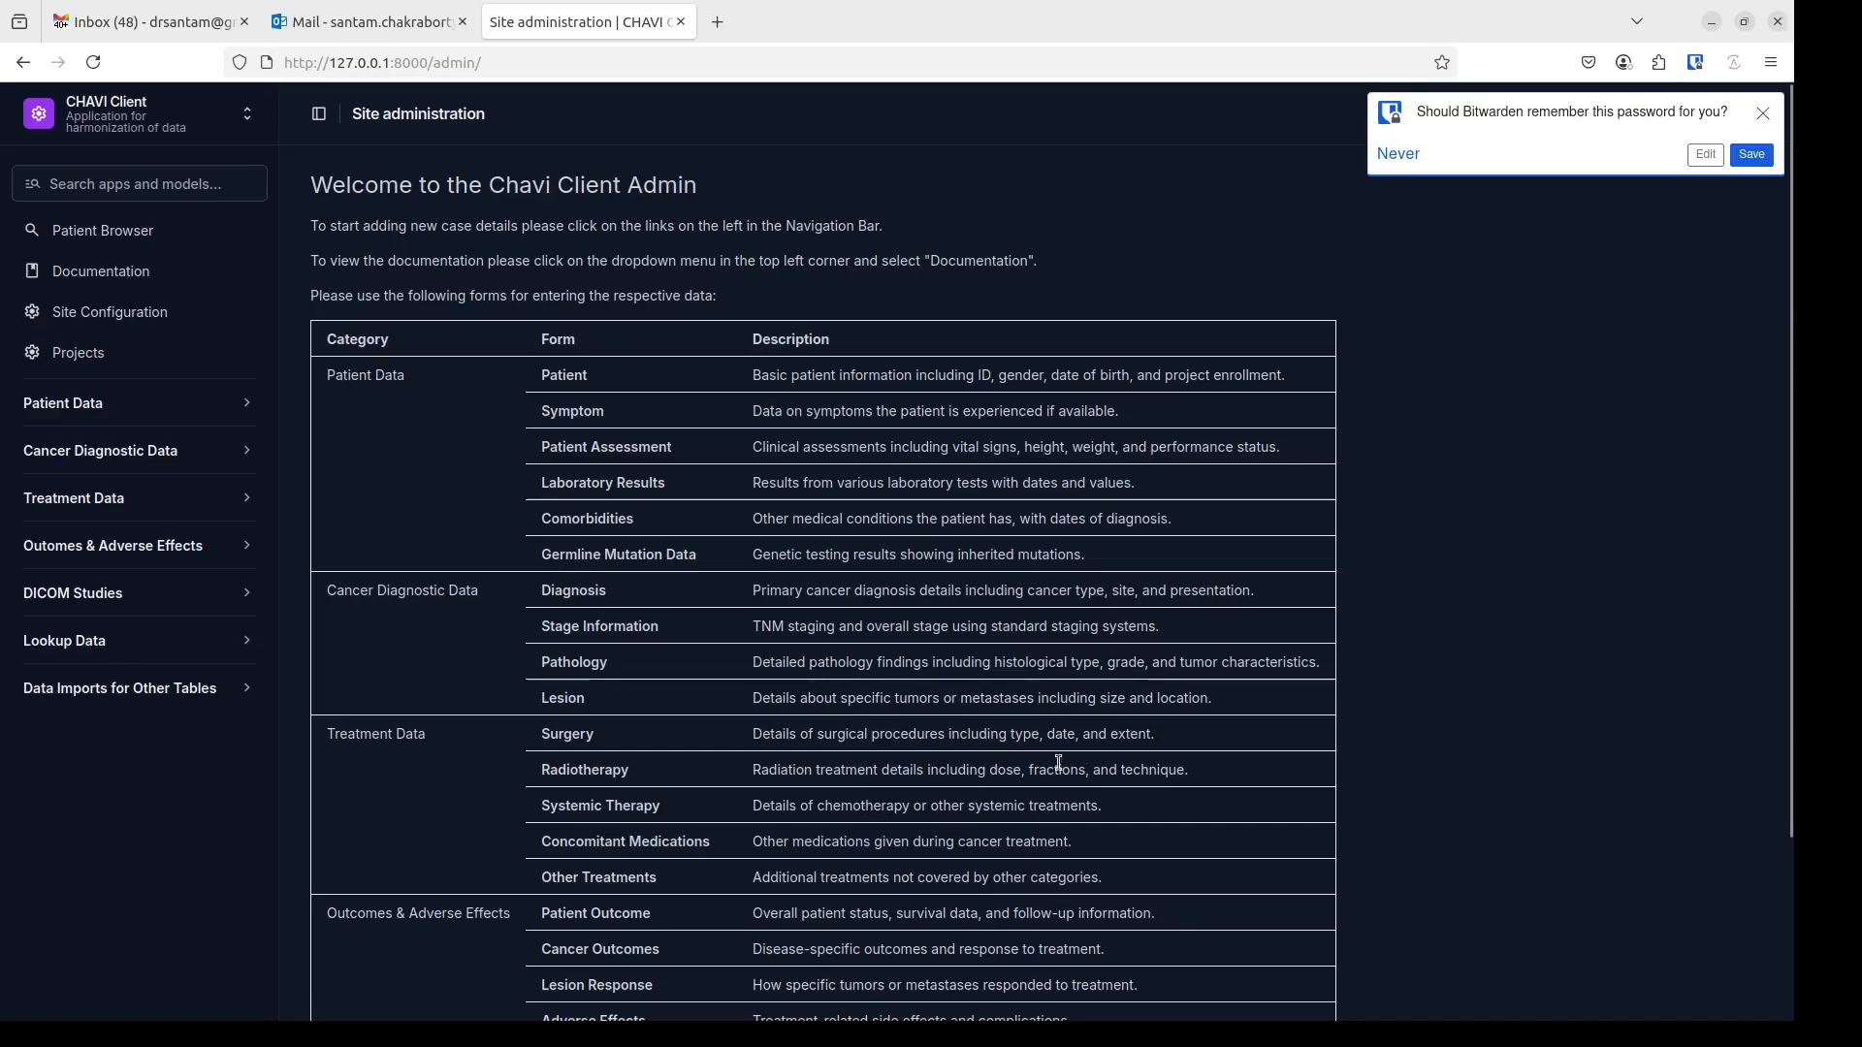
{"action": "scroll", "coordinate": [1102, 749], "scroll_direction": "down", "scroll_amount": 1}
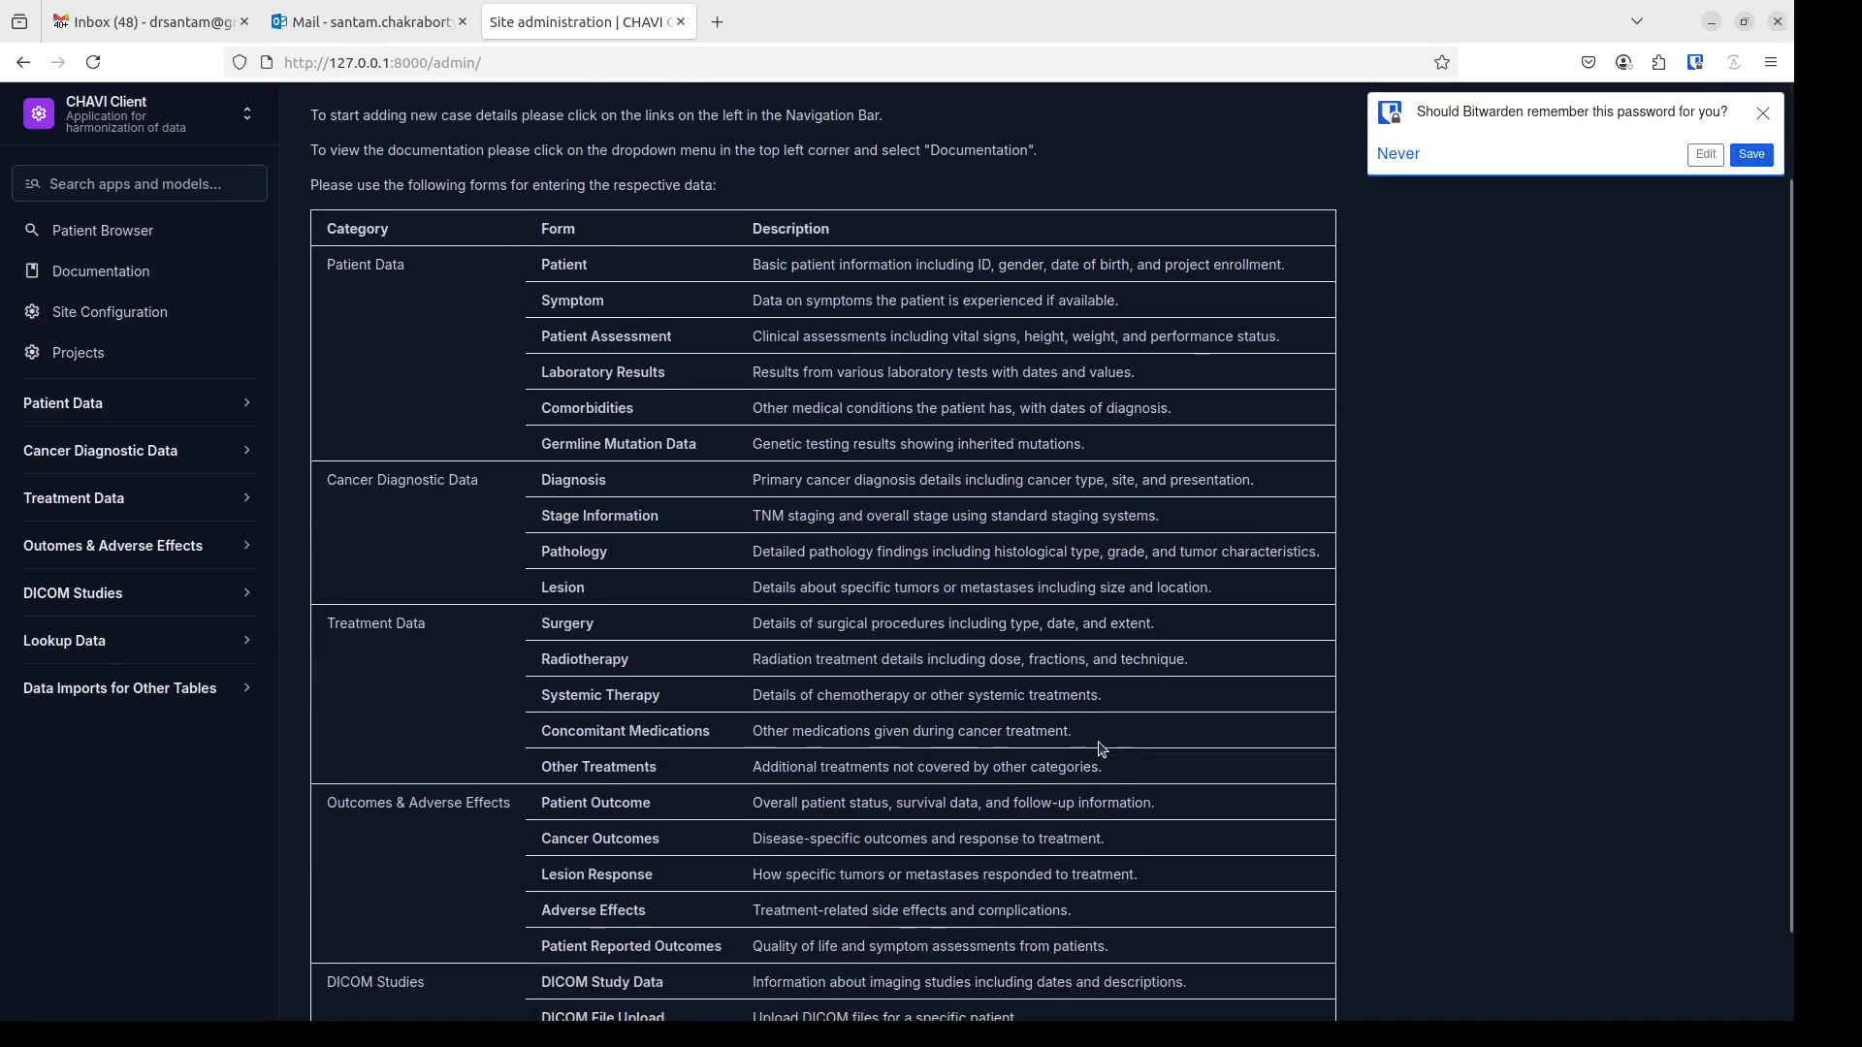
{"action": "scroll", "coordinate": [339, 369], "scroll_direction": "up", "scroll_amount": 1}
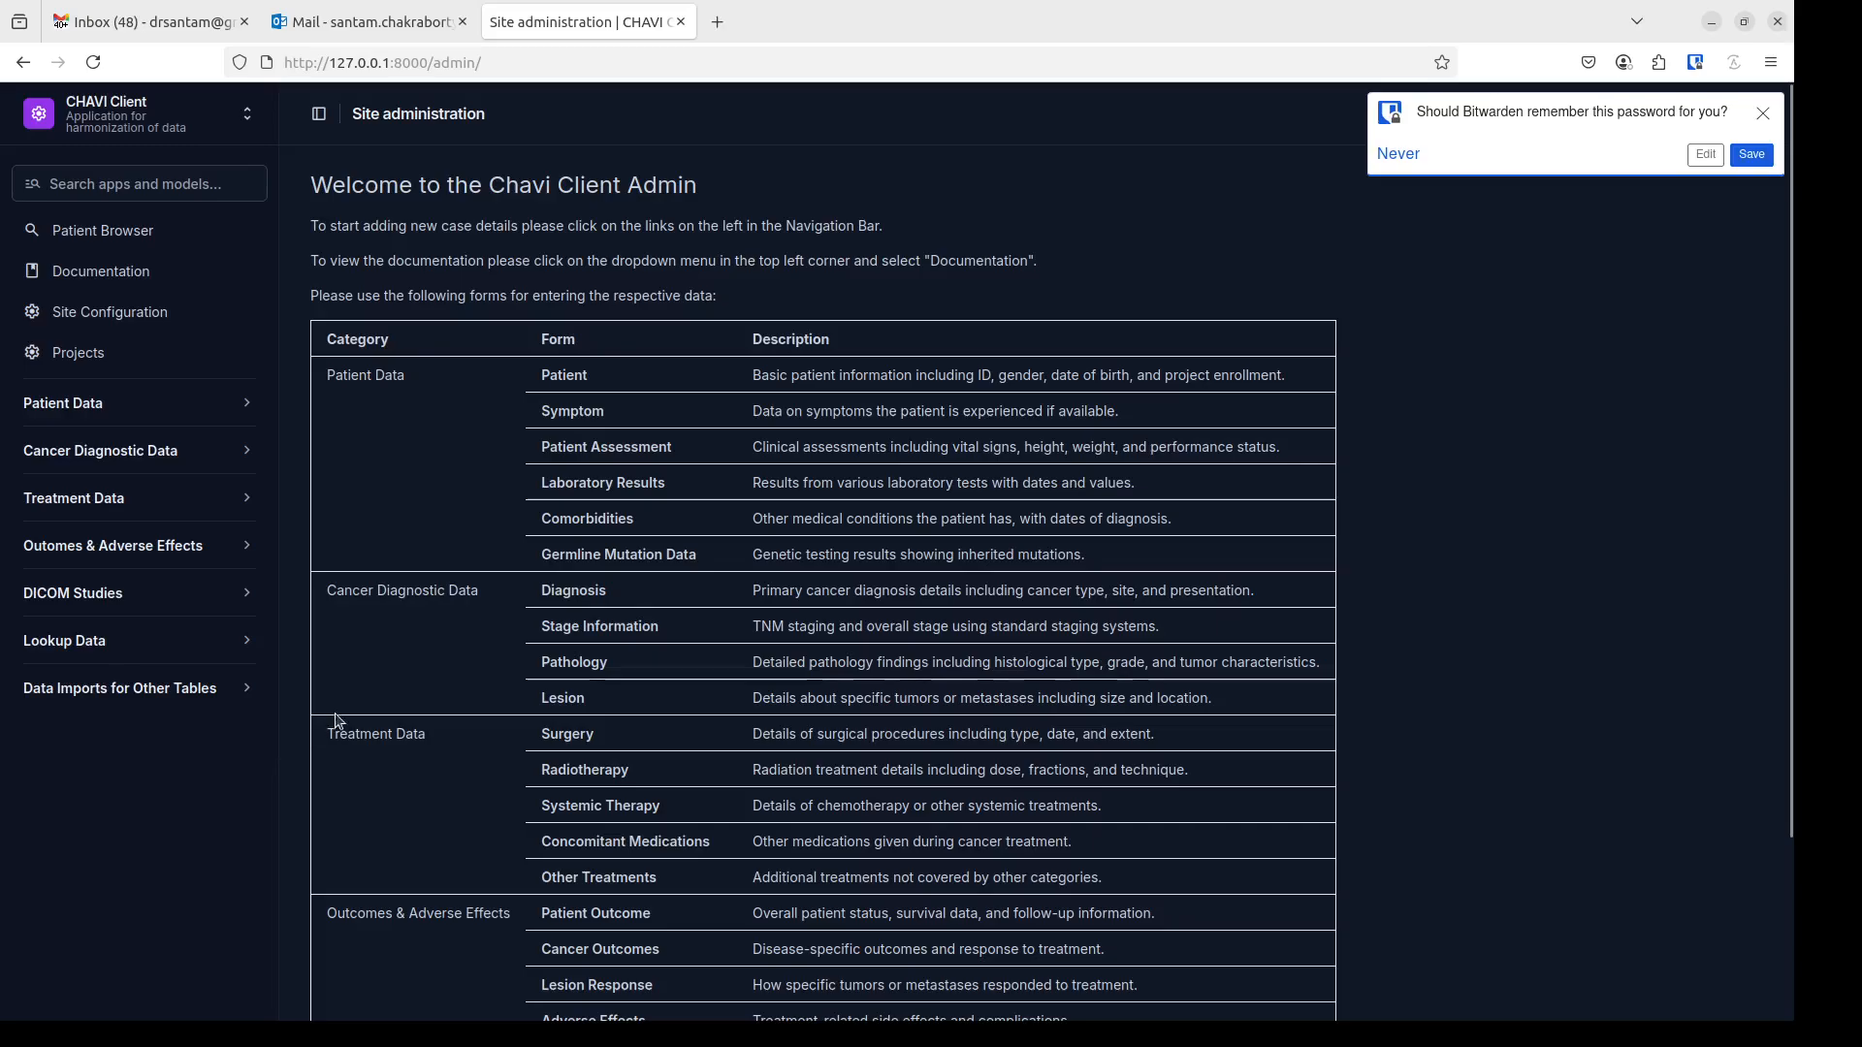
- Check the links offered under the CHAVI Client heading, and try searching the apps and models for "patient", clearing the search
{"action": "left_click", "coordinate": [164, 118]}
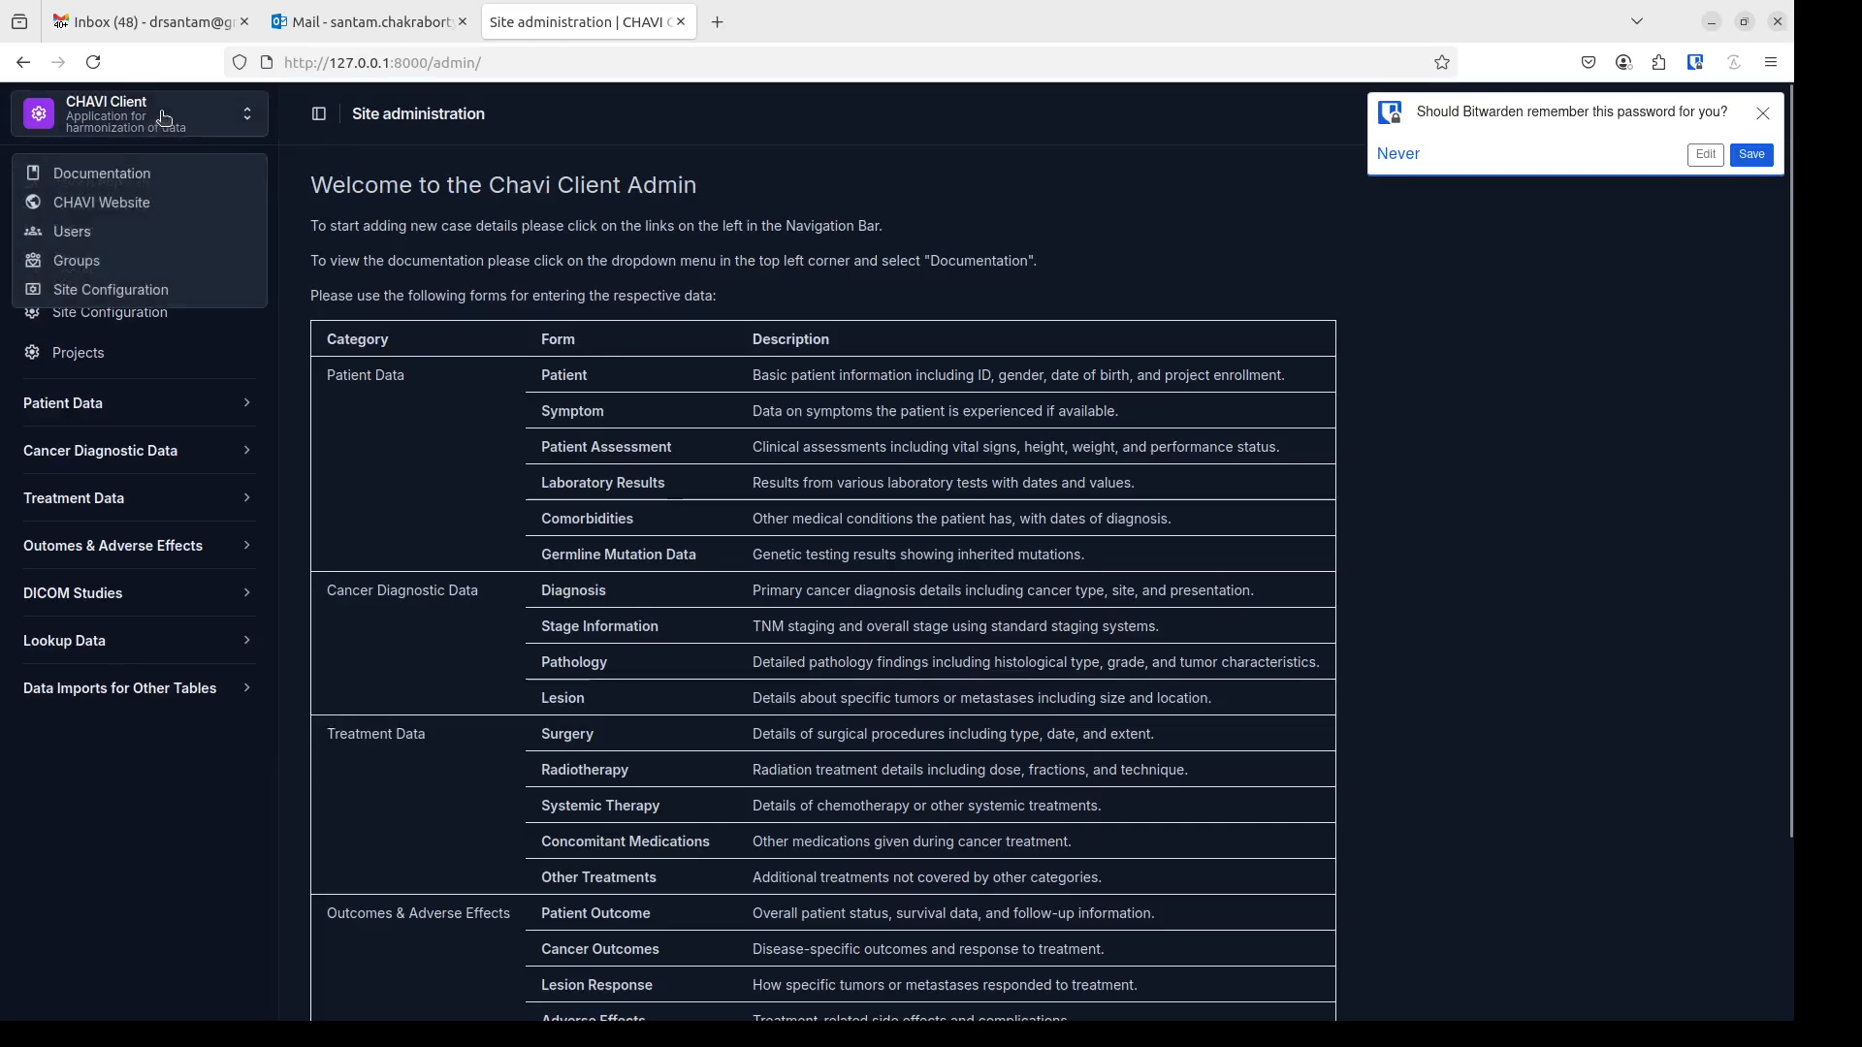
{"action": "left_click", "coordinate": [460, 215]}
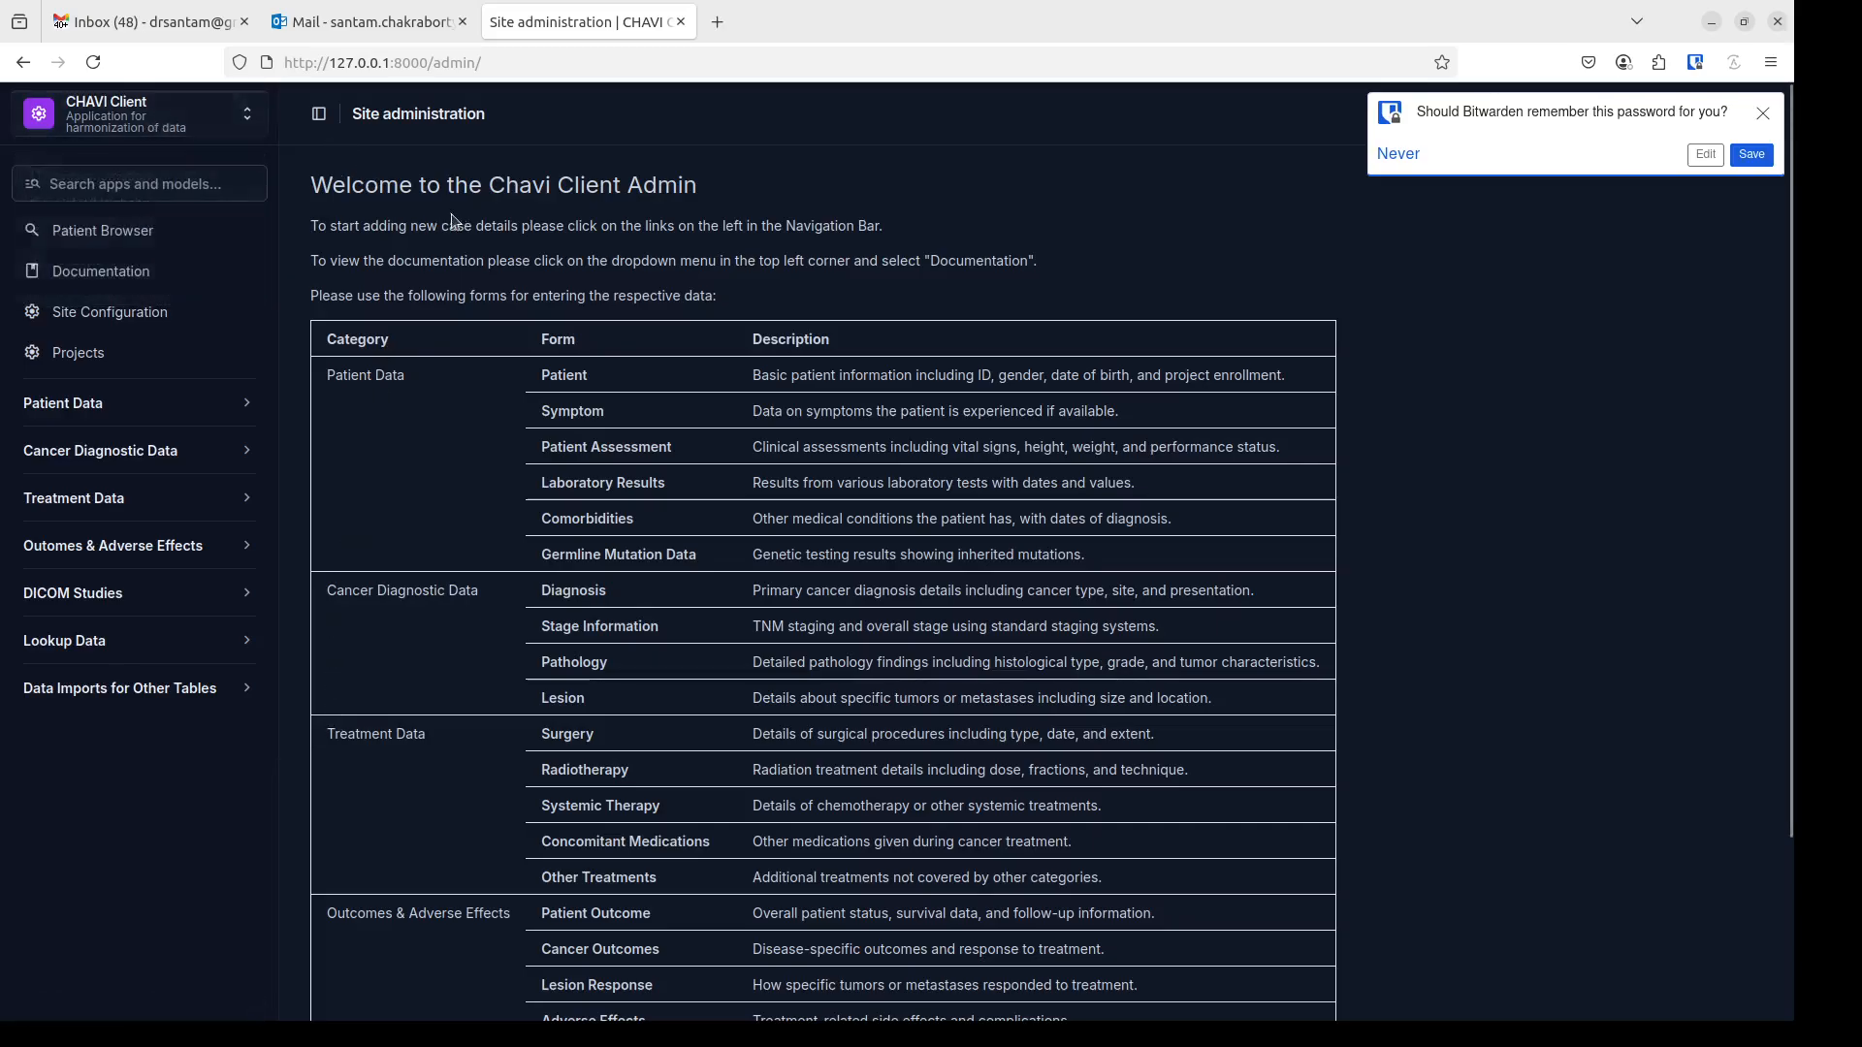
{"action": "left_click", "coordinate": [180, 193]}
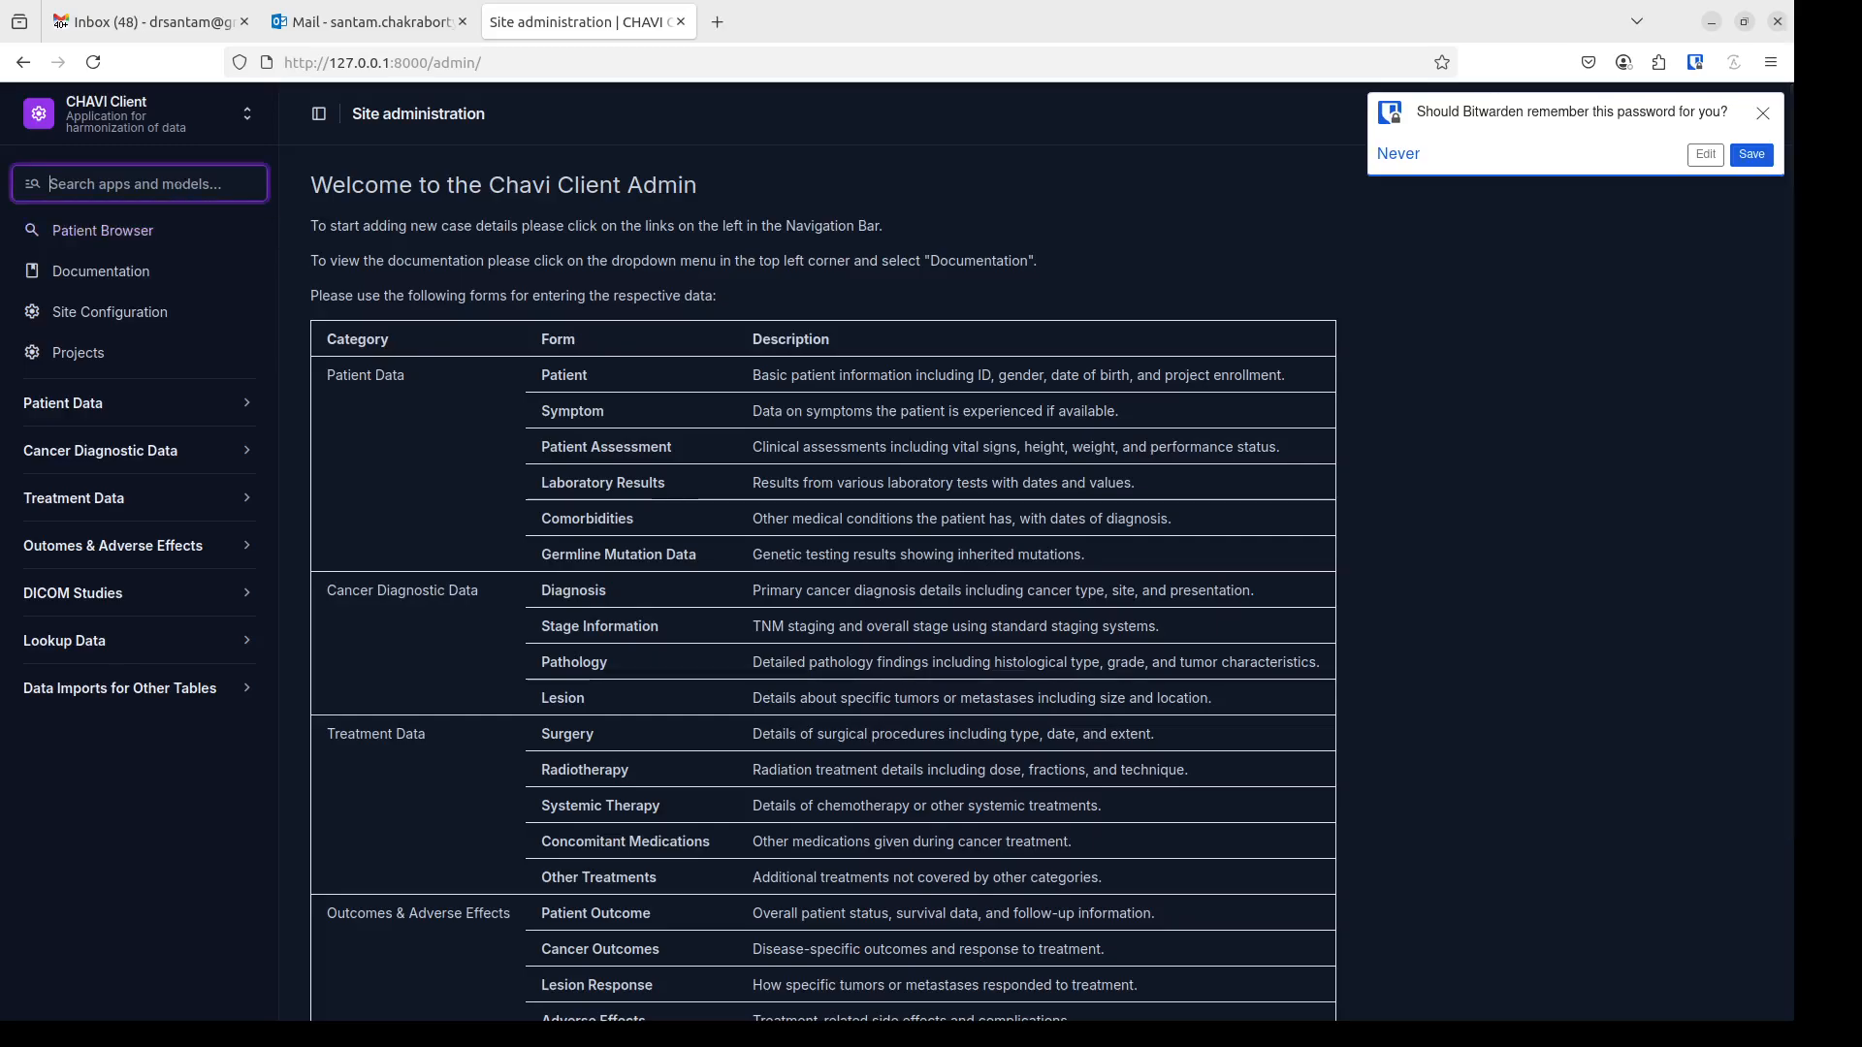
{"action": "type", "text": "patient"}
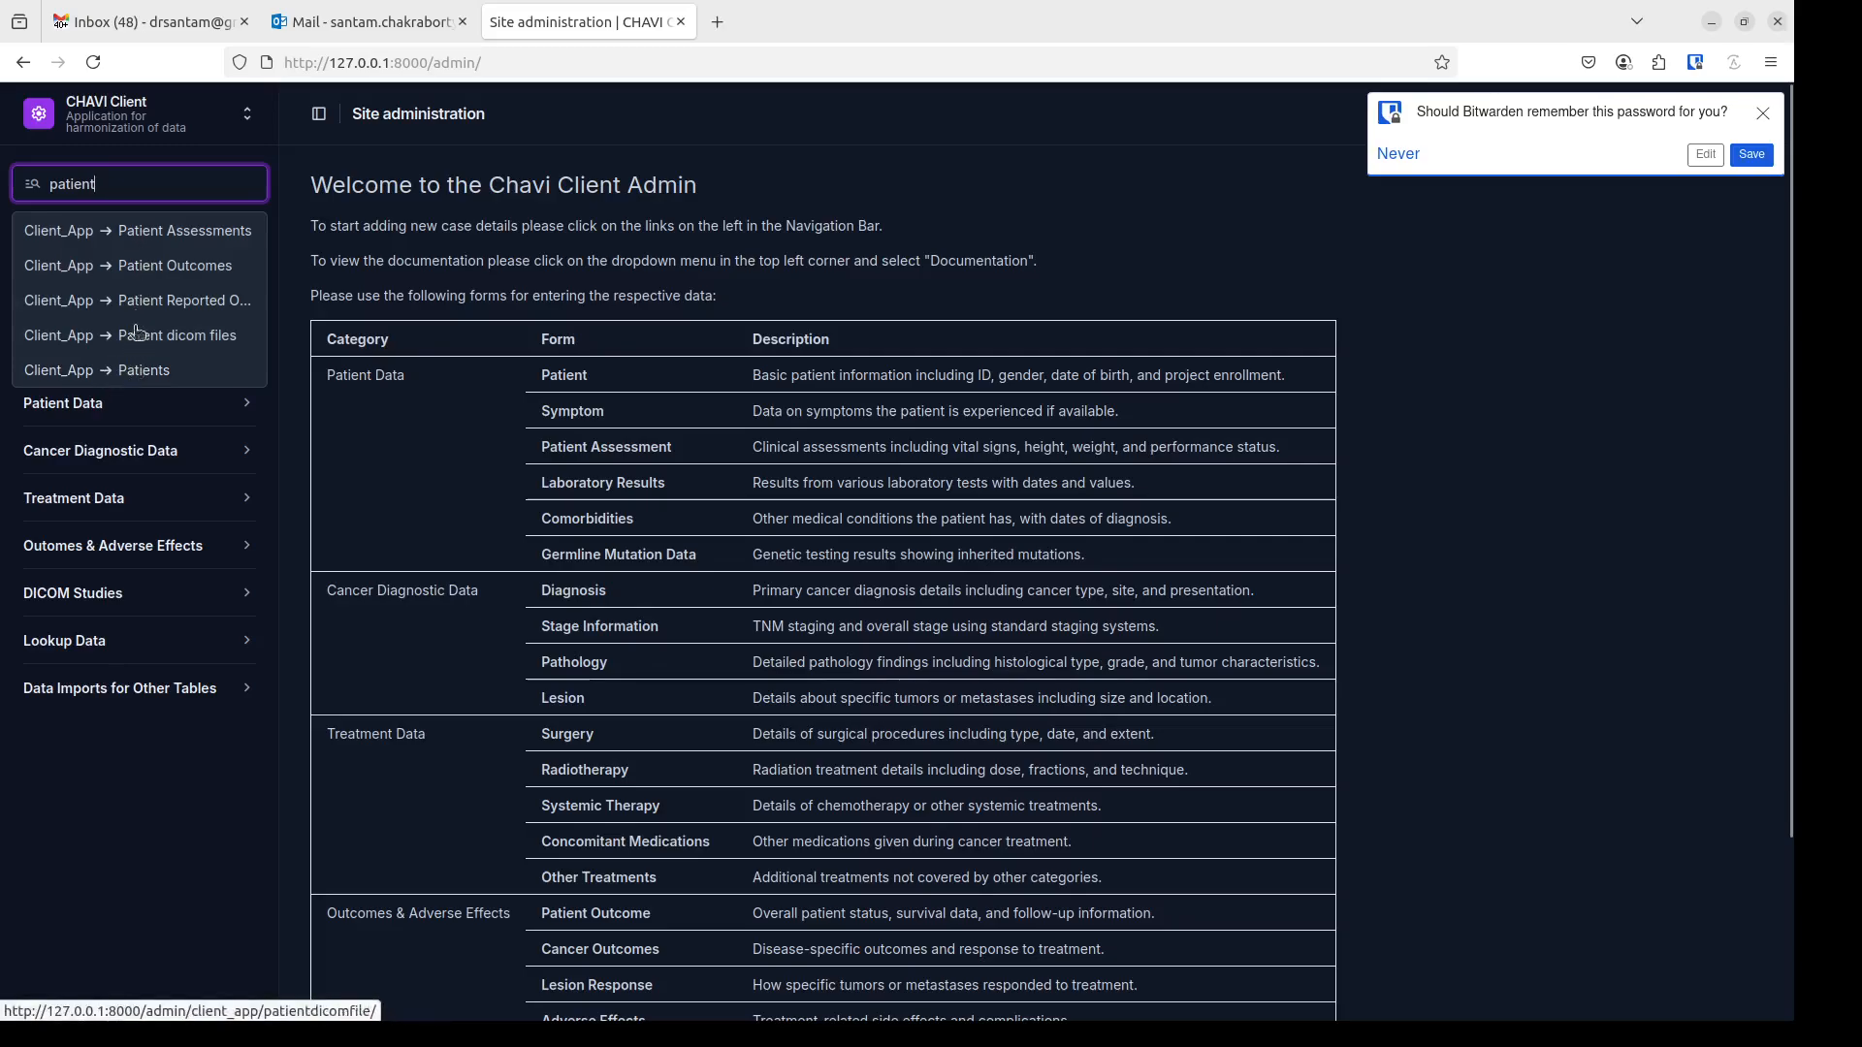
{"action": "left_click", "coordinate": [498, 210]}
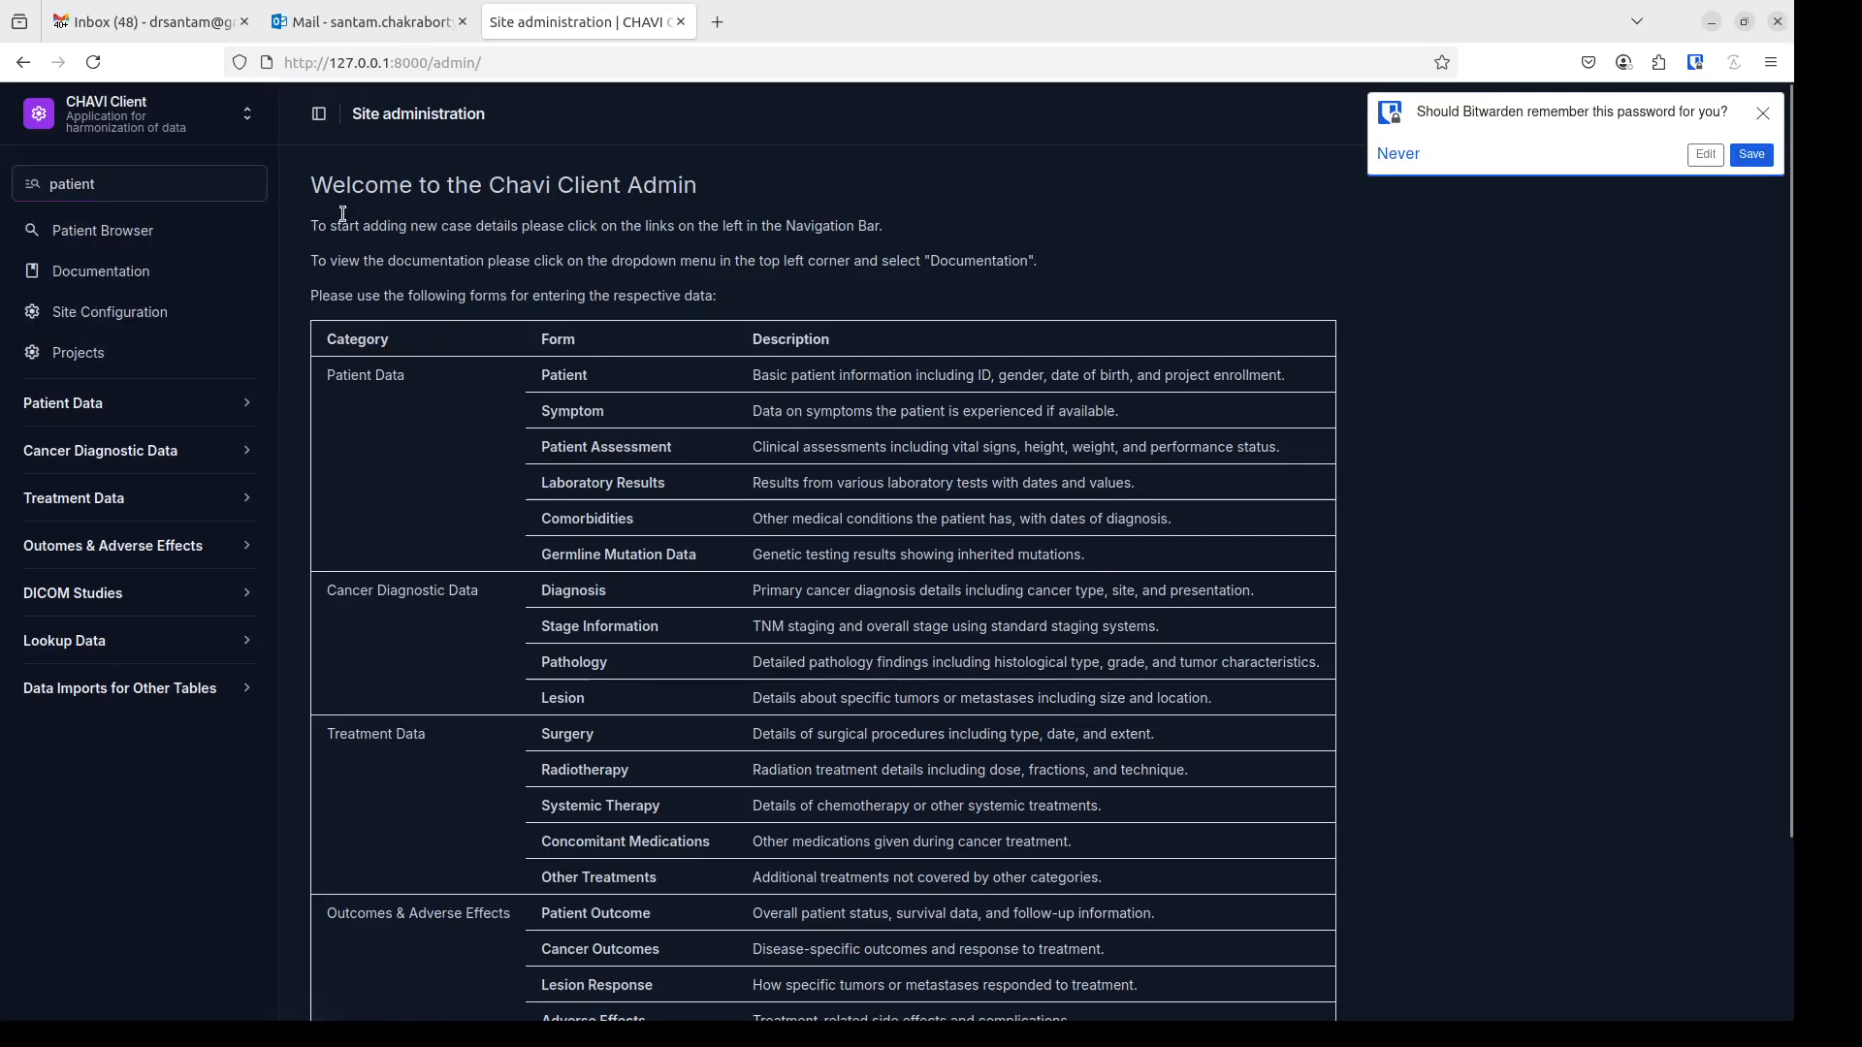
{"action": "double_click", "coordinate": [119, 183]}
{"action": "key", "text": "BackSpace"}
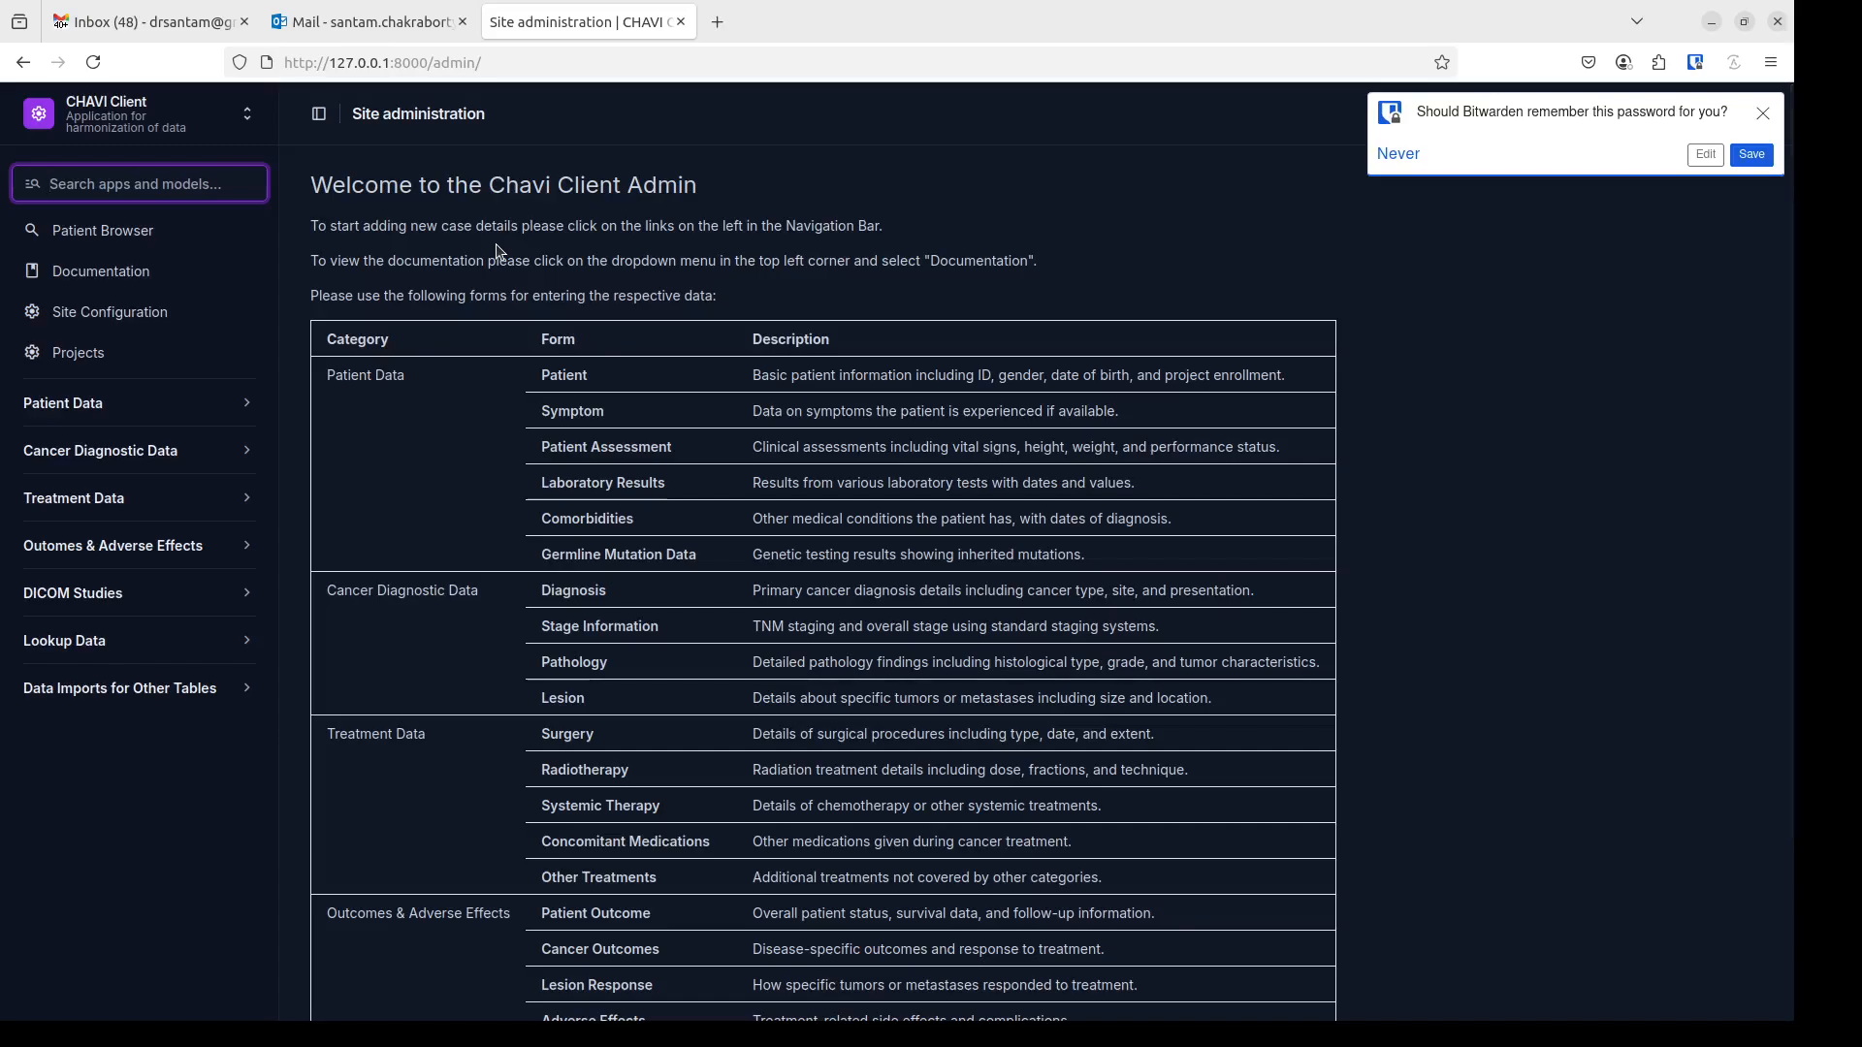
- Examine the navigation categories Patient Data, Cancer Diagnostic Data, Treatment Data, Outcomes & Adverse Effects and DICOM Studies, collapsing each one again
{"action": "left_click", "coordinate": [191, 407]}
{"action": "left_click", "coordinate": [201, 404]}
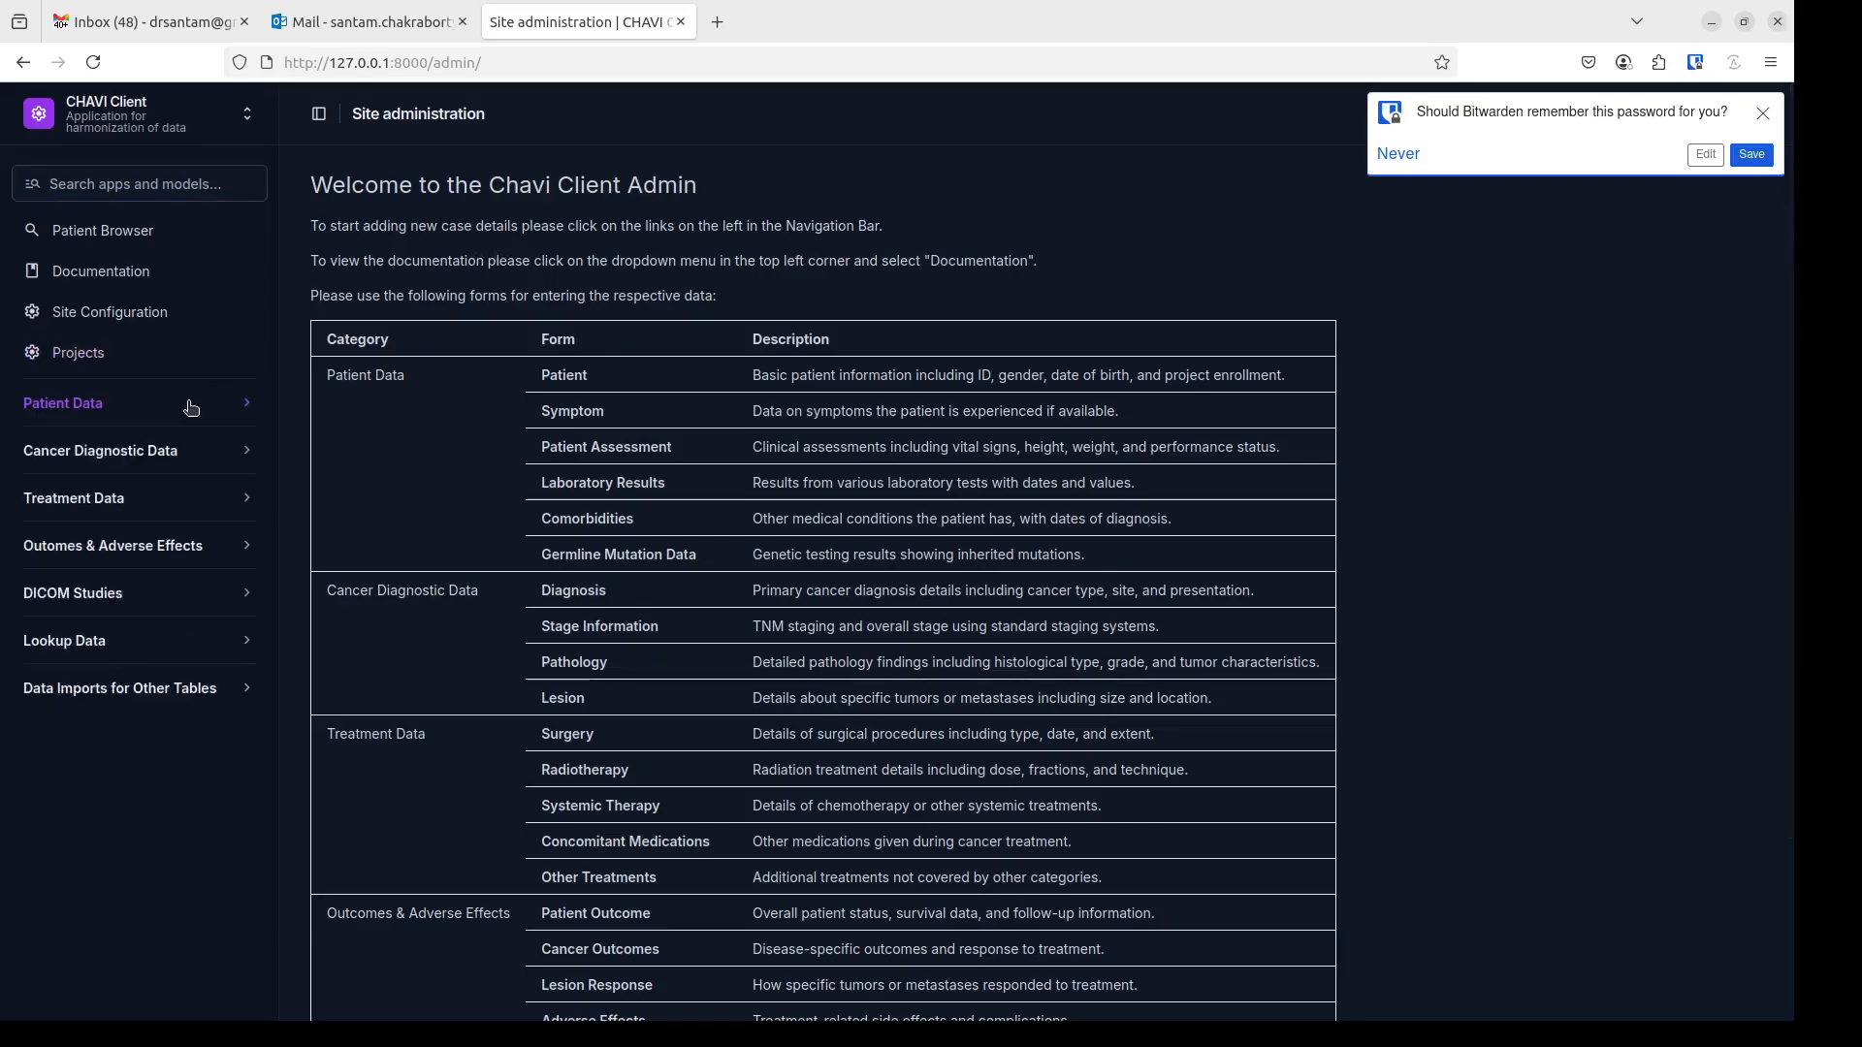
{"action": "left_click", "coordinate": [214, 446]}
{"action": "left_click", "coordinate": [209, 450]}
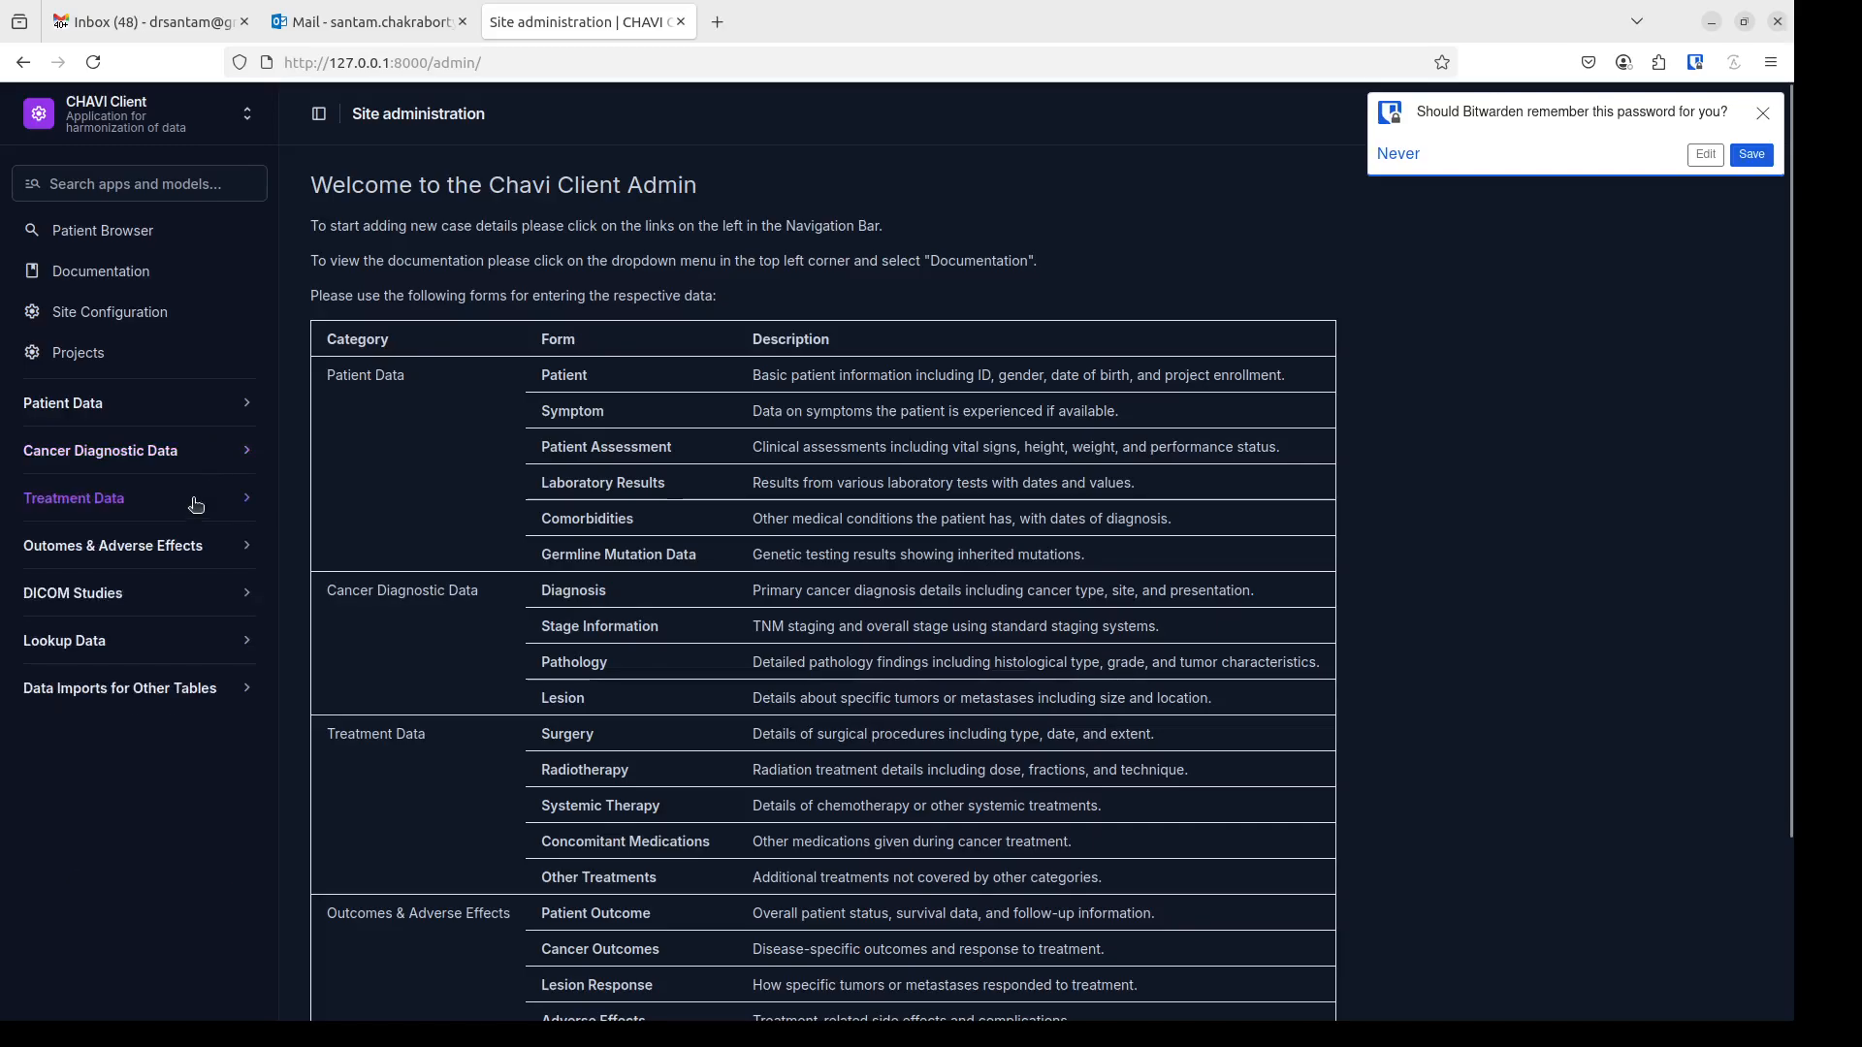
{"action": "left_click", "coordinate": [196, 499]}
{"action": "left_click", "coordinate": [196, 502]}
{"action": "left_click", "coordinate": [180, 545]}
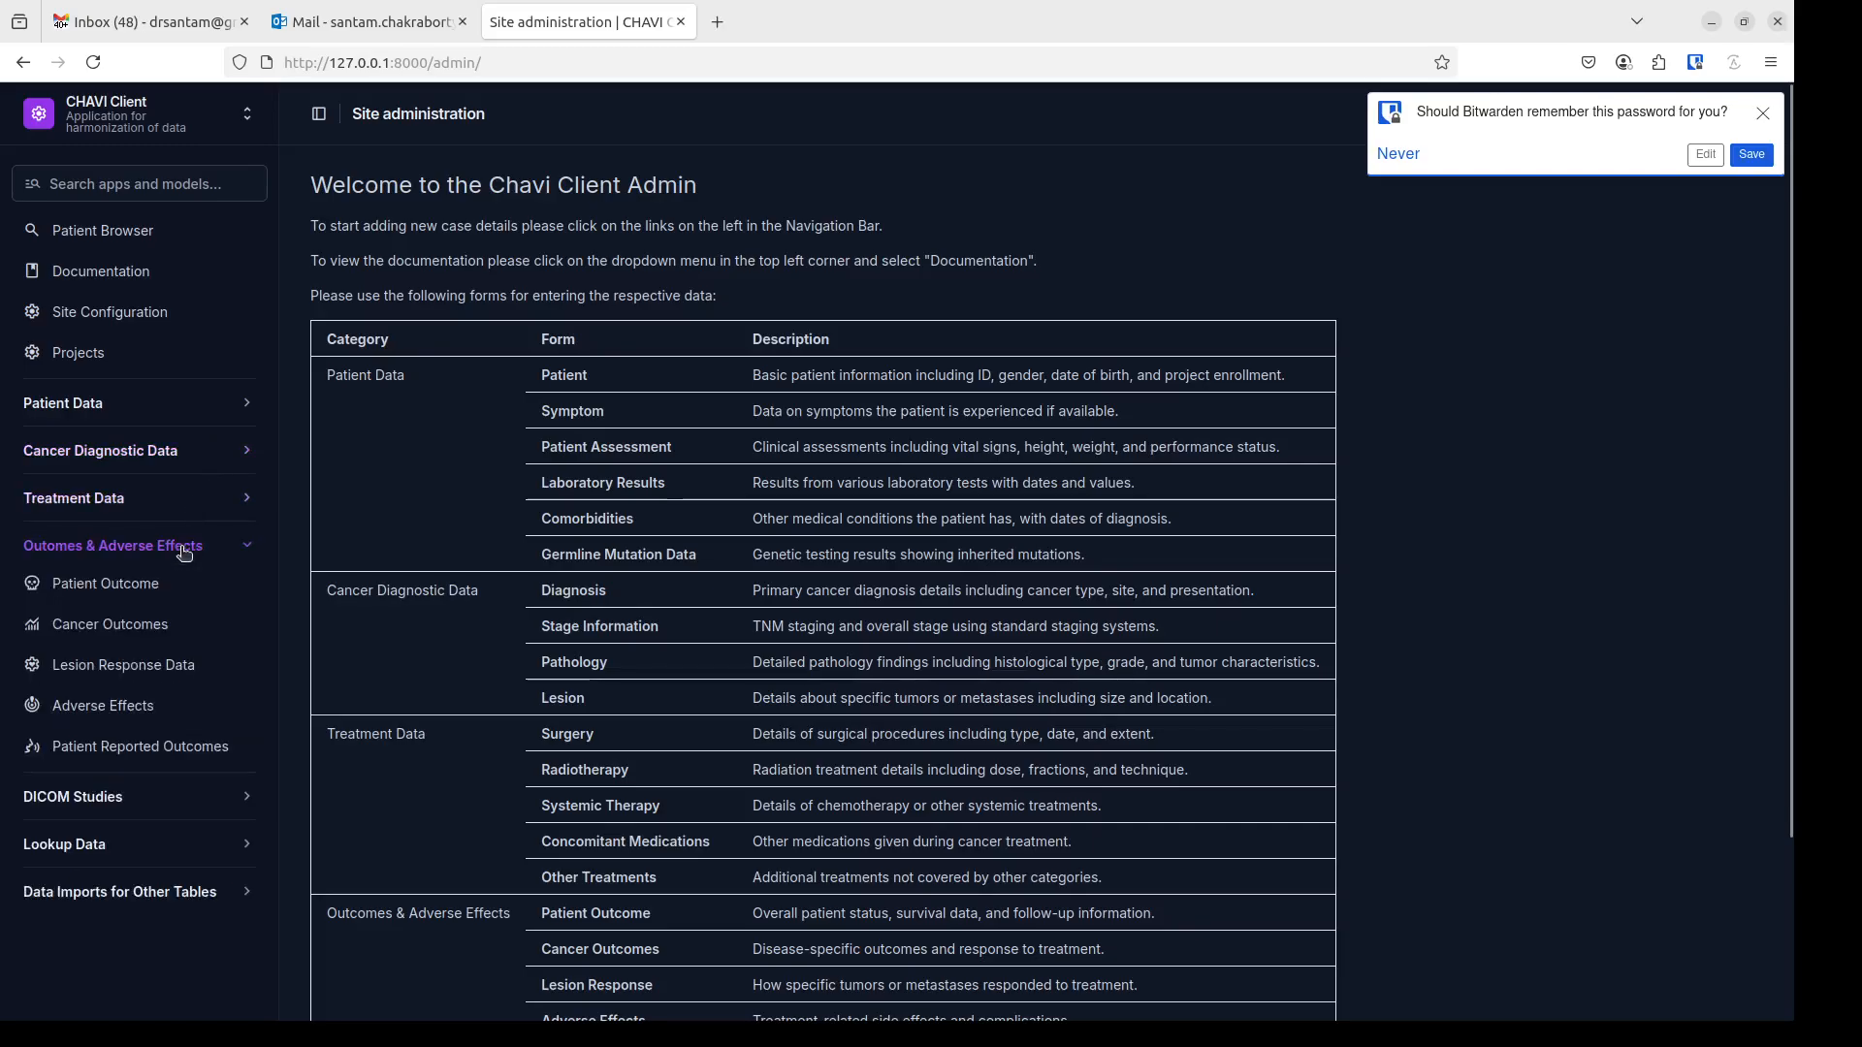
{"action": "left_click", "coordinate": [166, 545]}
{"action": "left_click", "coordinate": [141, 600]}
{"action": "left_click", "coordinate": [146, 599]}
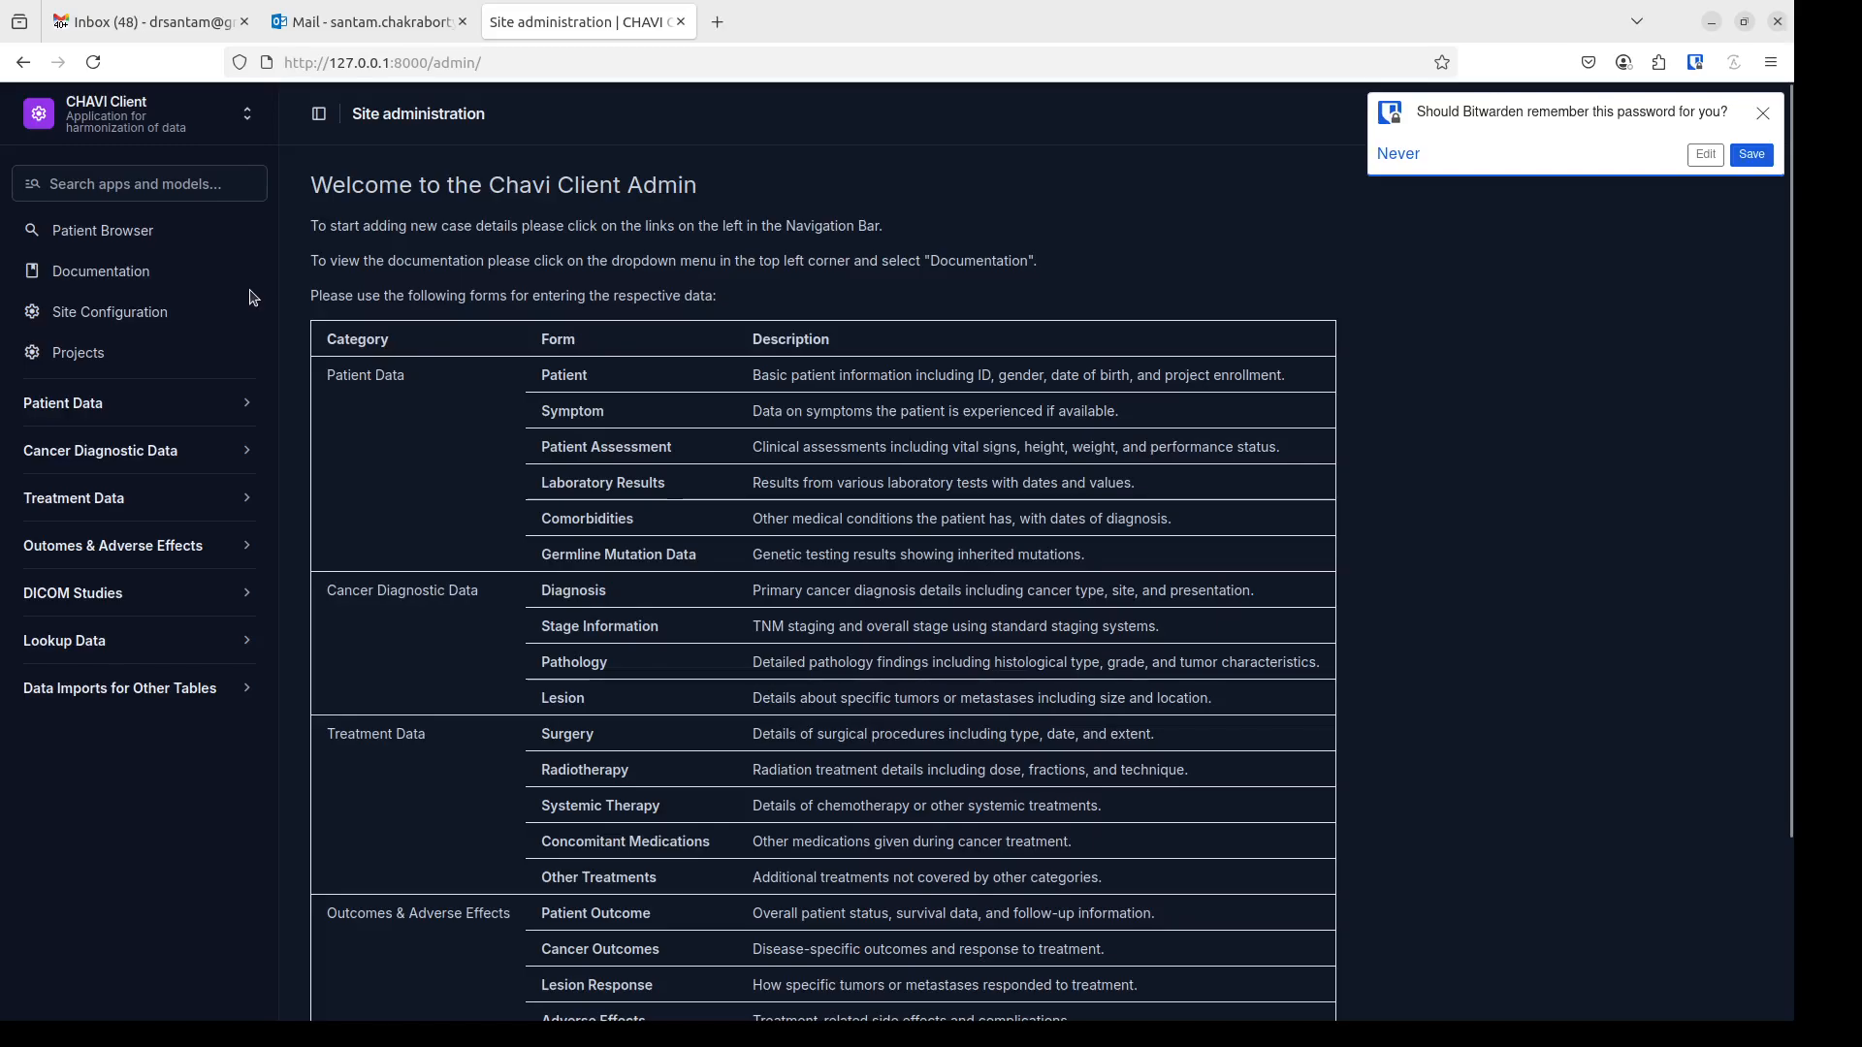
- Start a new patient record from the Patient Browser and enter the patient ID
{"action": "left_click", "coordinate": [143, 233]}
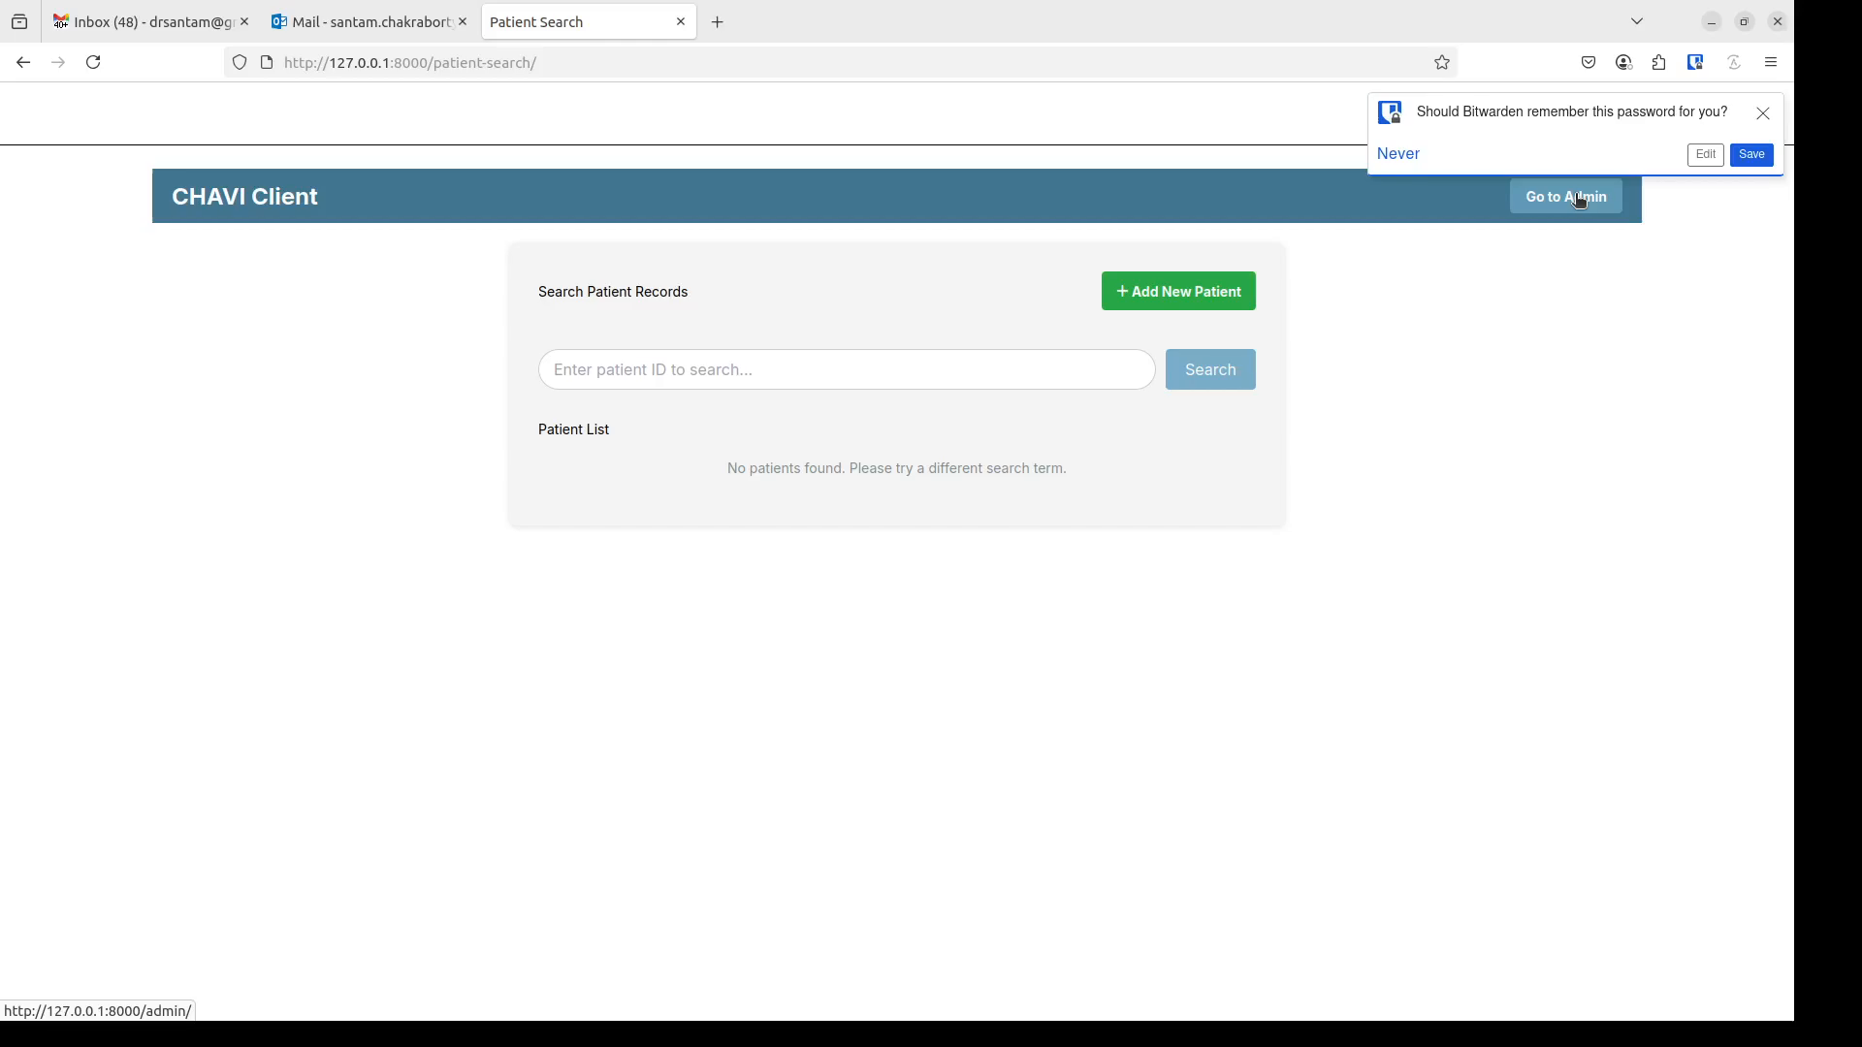
{"action": "left_click", "coordinate": [1177, 308]}
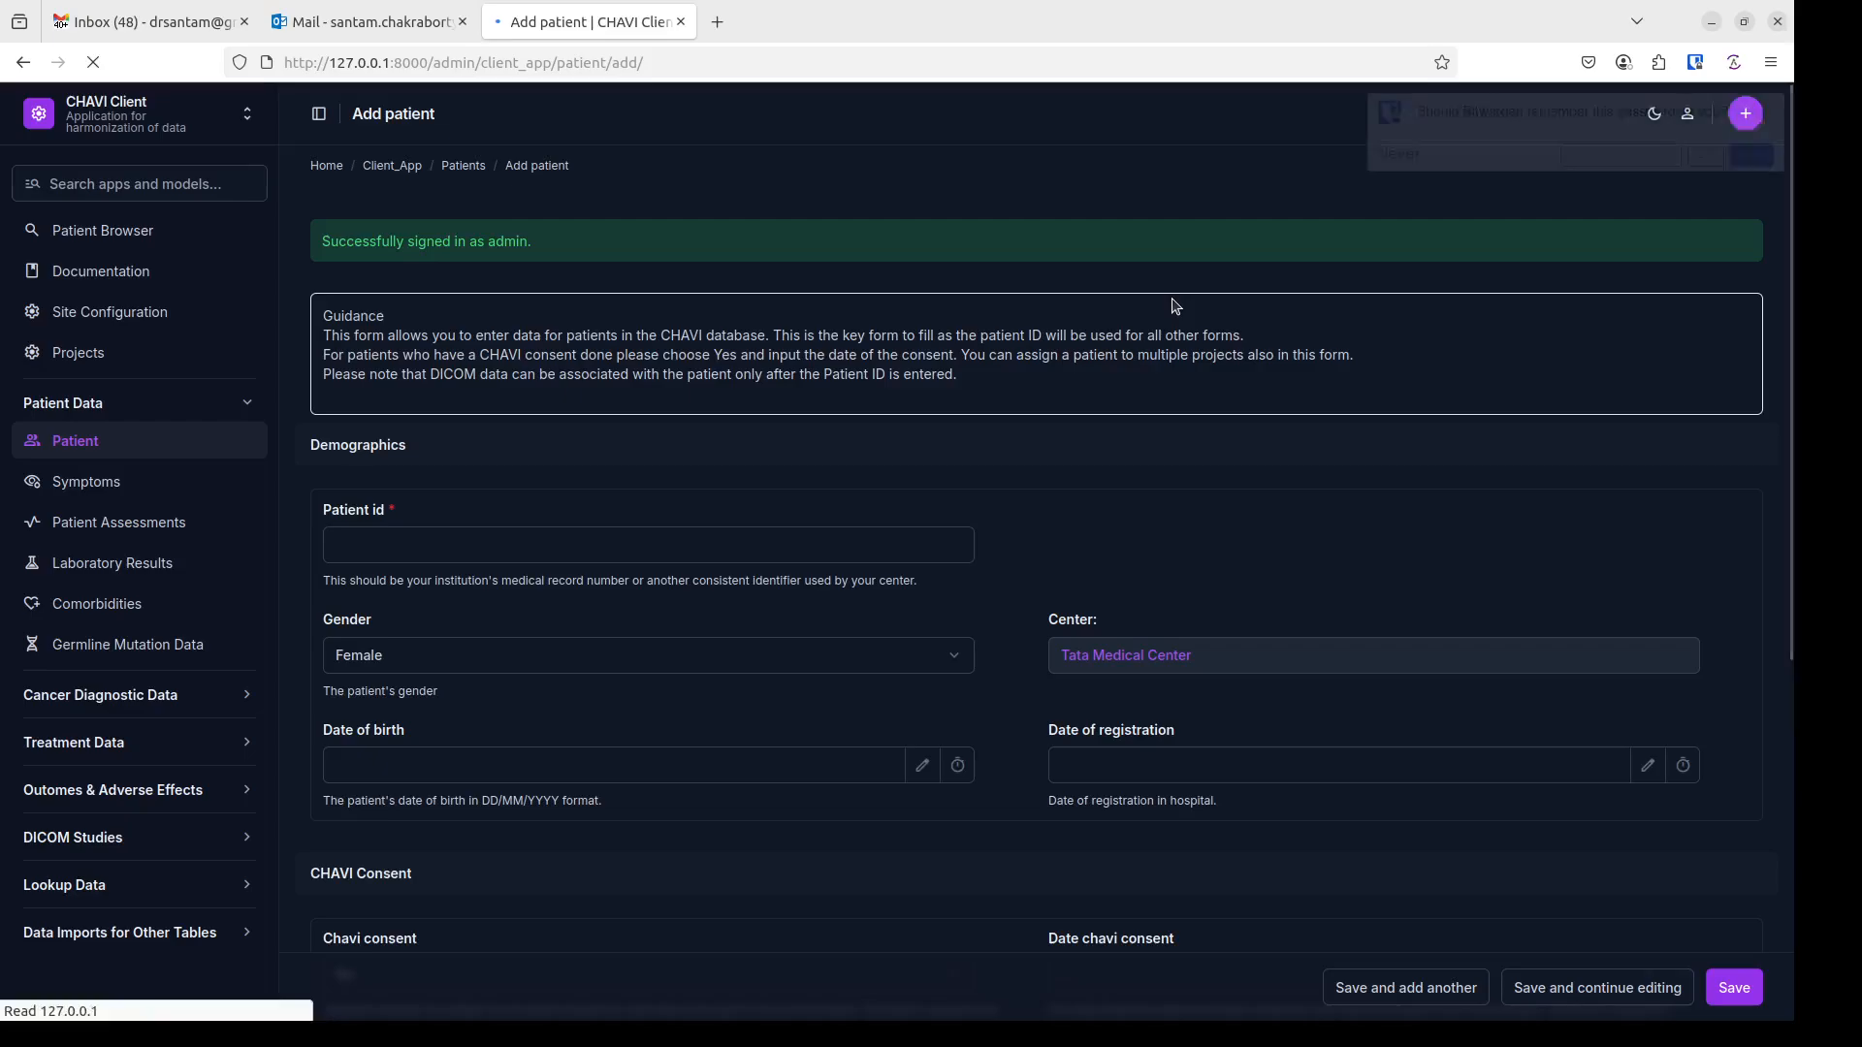
{"action": "left_click", "coordinate": [544, 544]}
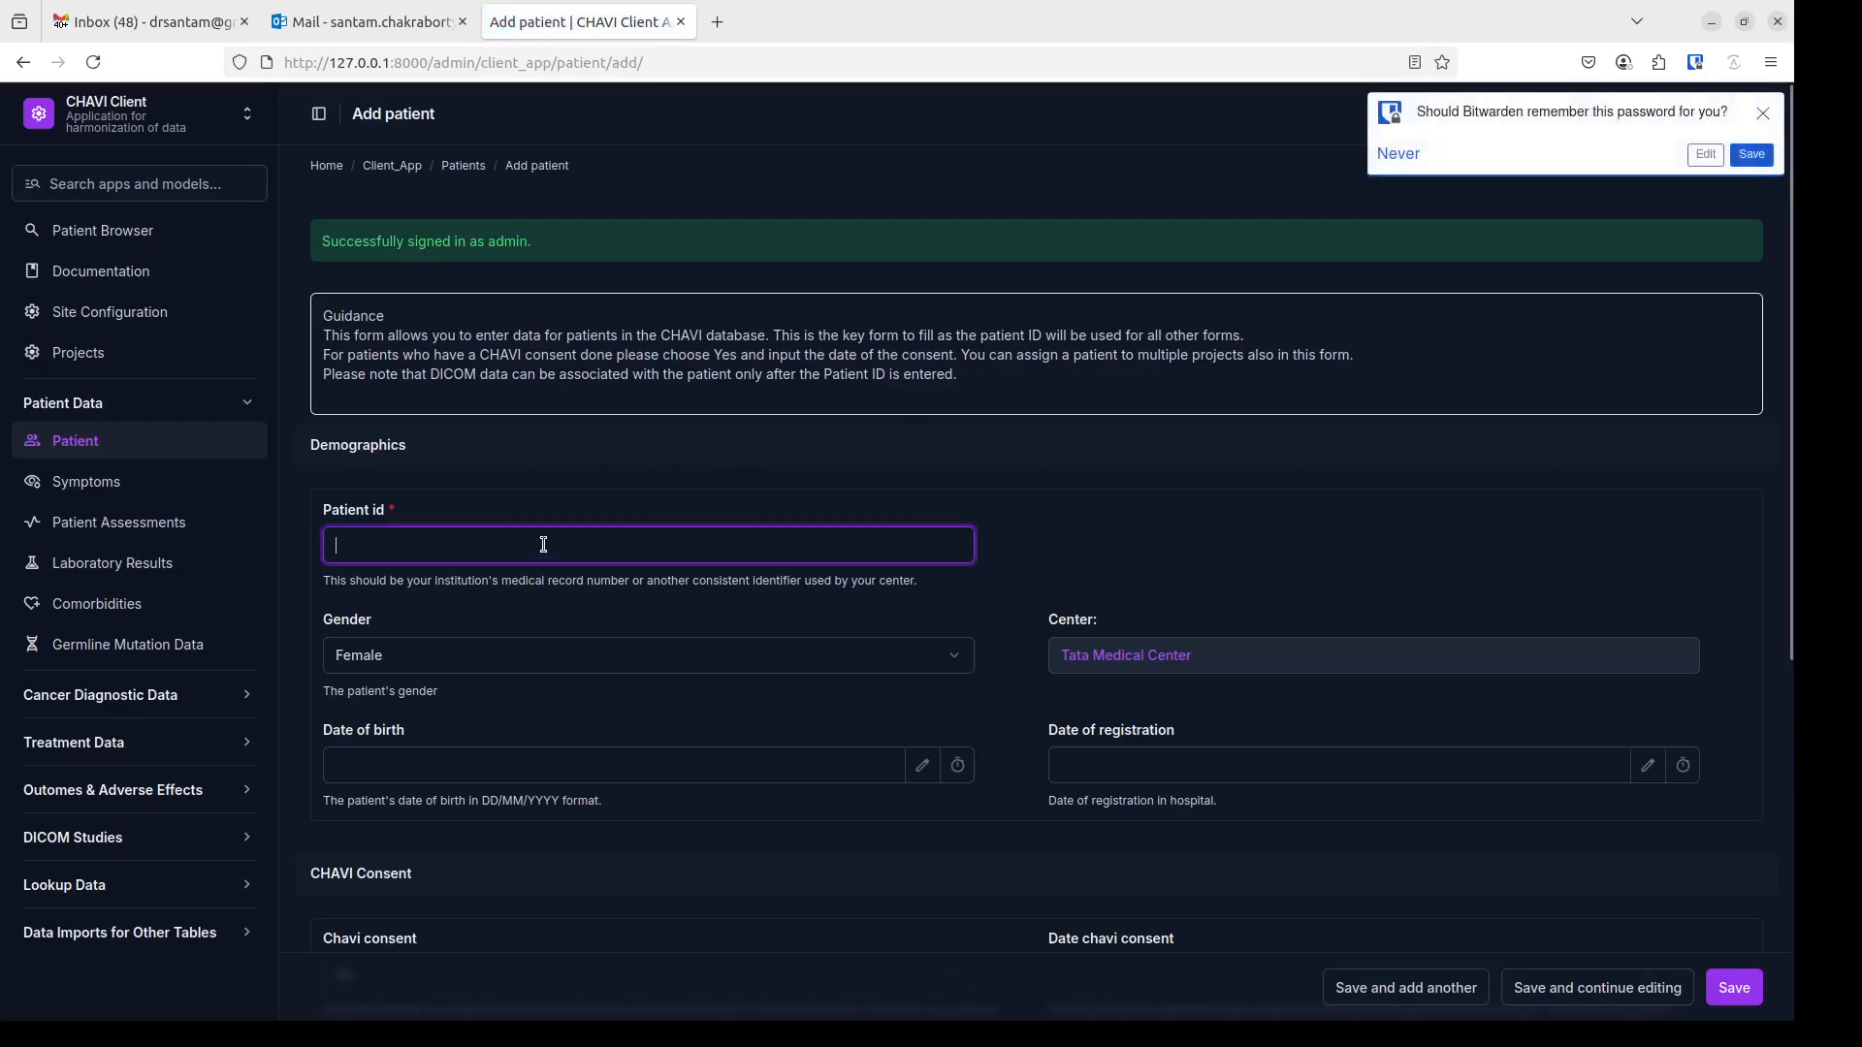
{"action": "type", "text": "MR/12/3456"}
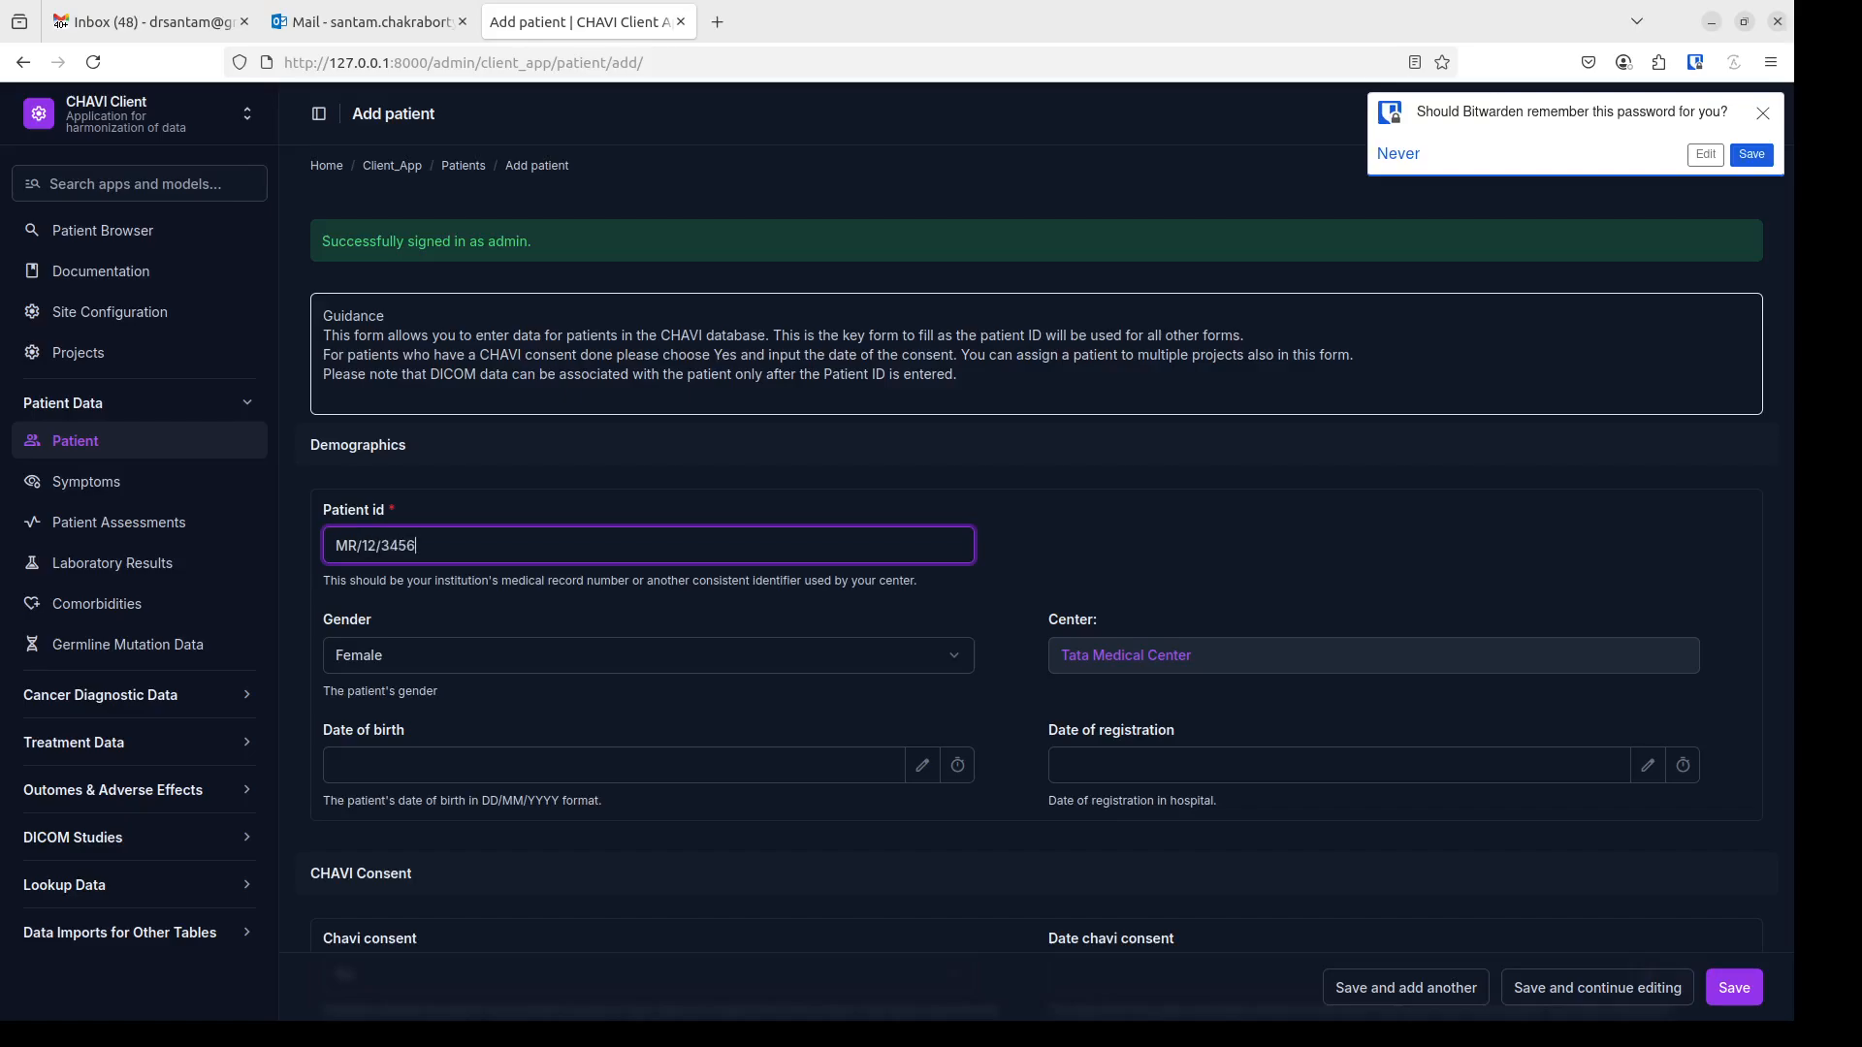
{"action": "key", "text": "Tab"}
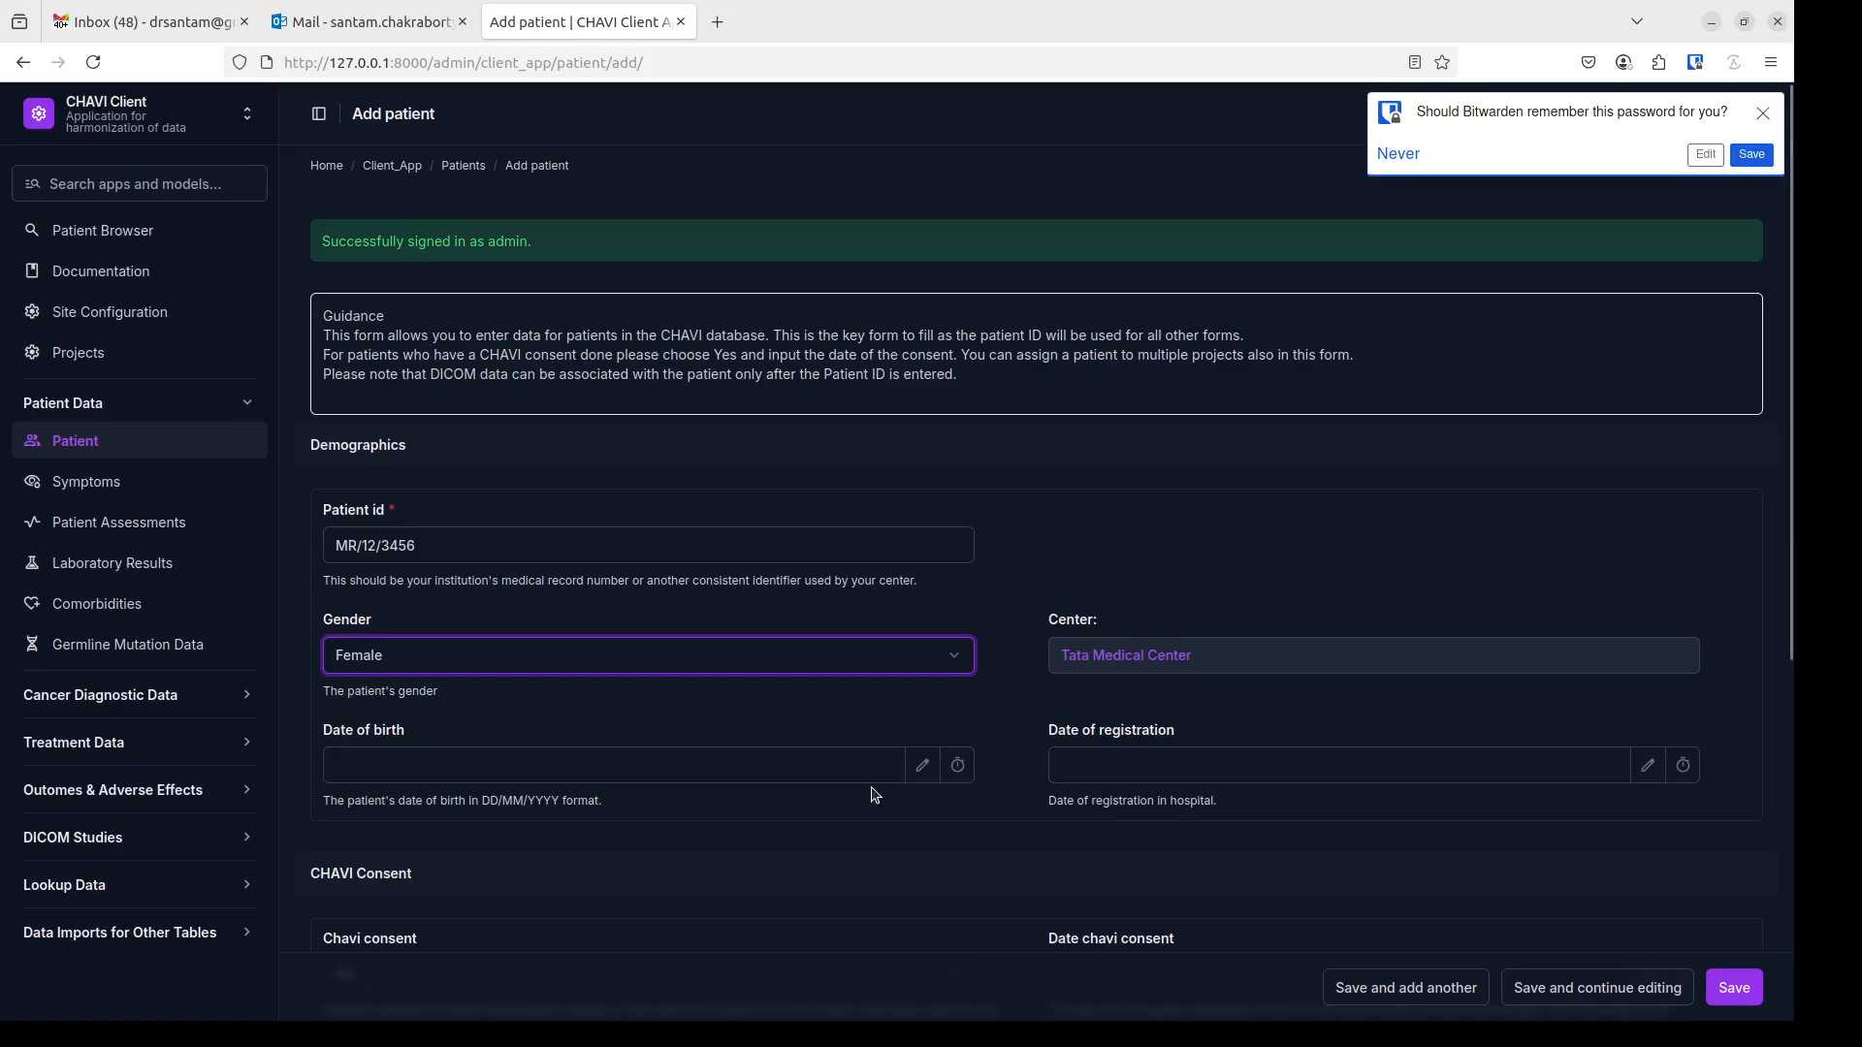
- Enter the patient's date of birth, picking yesterday's date and correcting its year
{"action": "left_click", "coordinate": [814, 769]}
{"action": "left_click", "coordinate": [923, 766]}
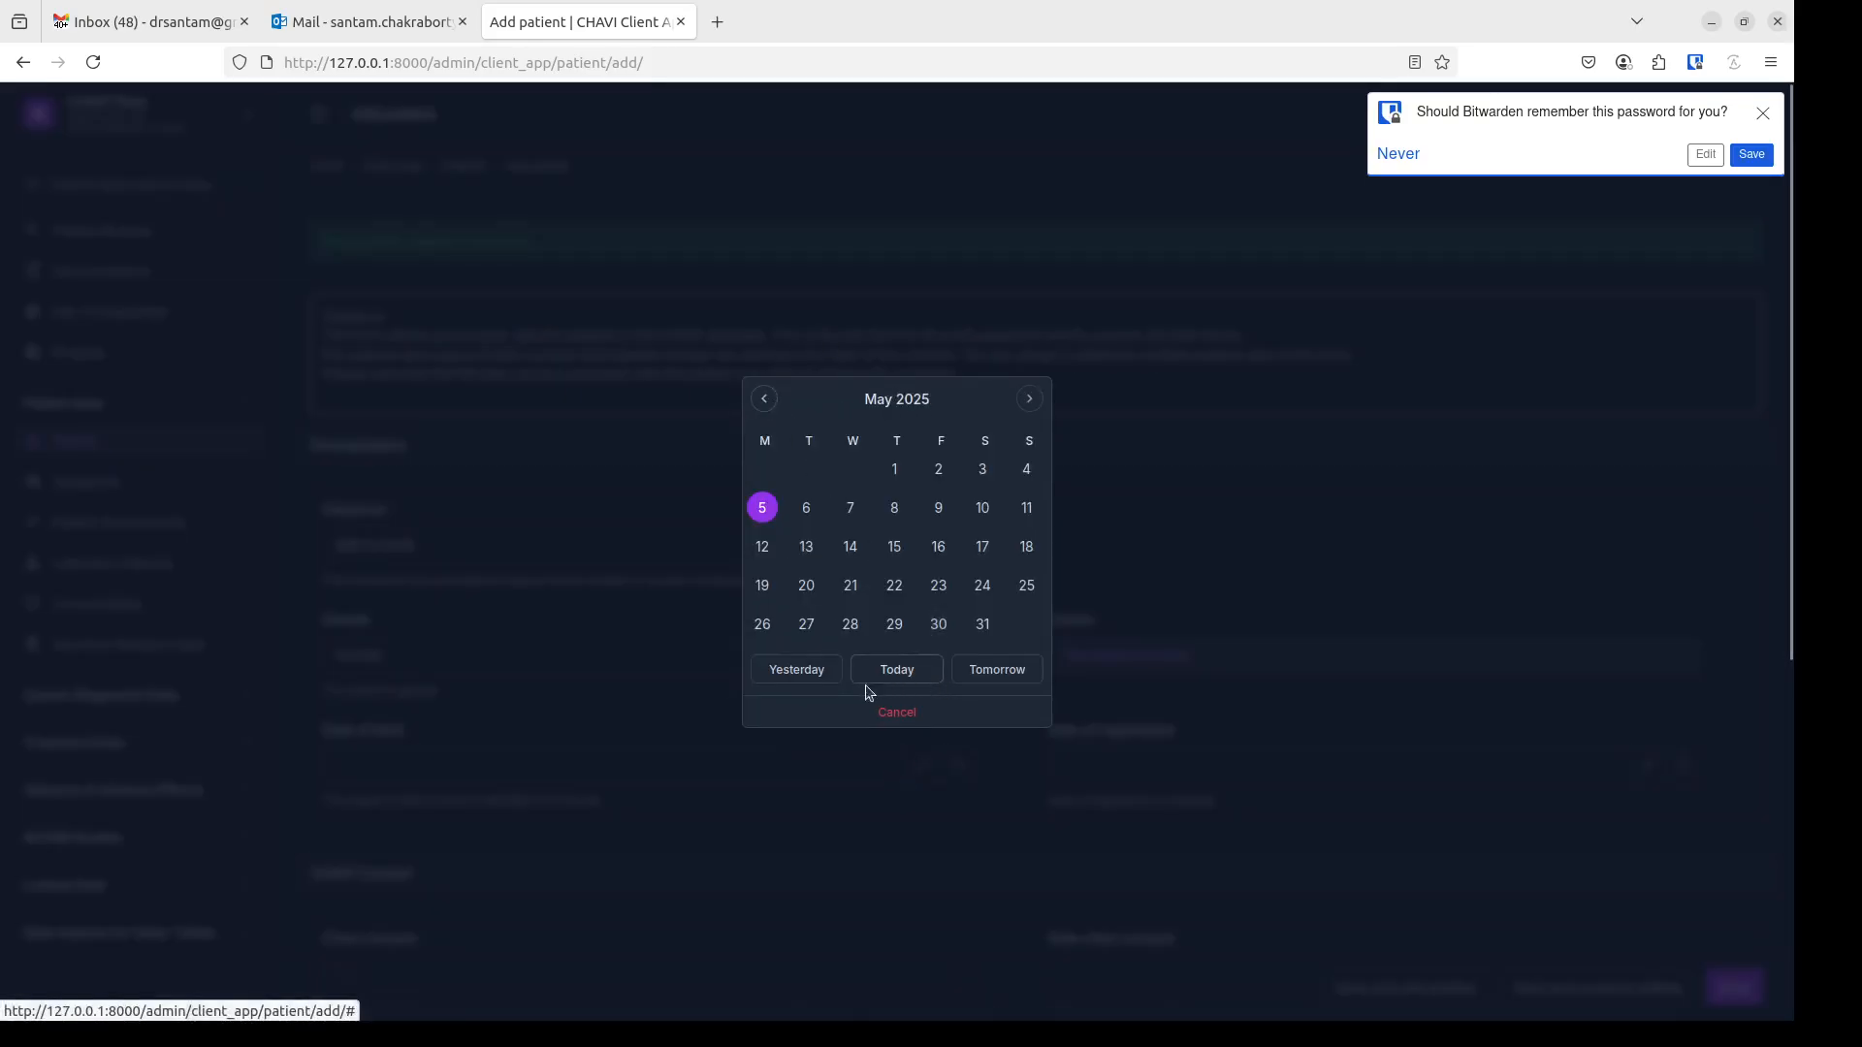
{"action": "left_click", "coordinate": [776, 669]}
{"action": "left_click_drag", "start_coordinate": [398, 768], "coordinate": [441, 776]}
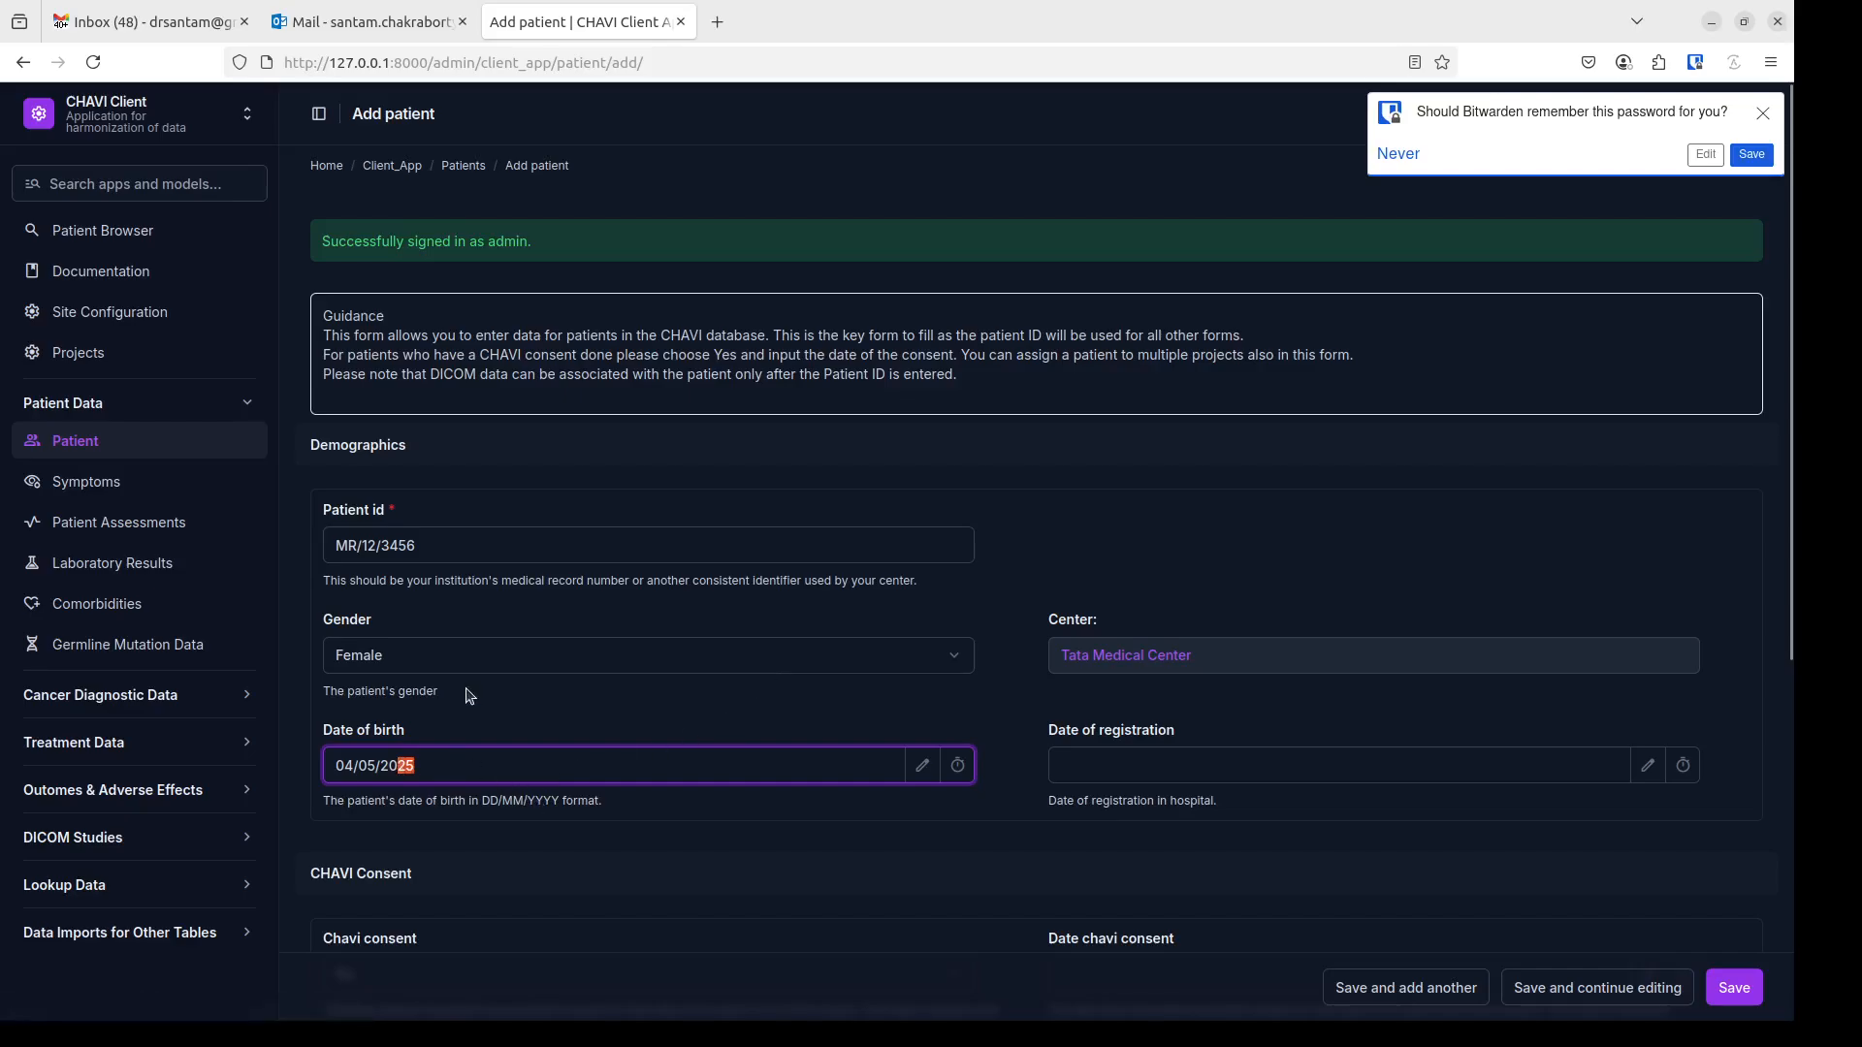
{"action": "type", "text": "14"}
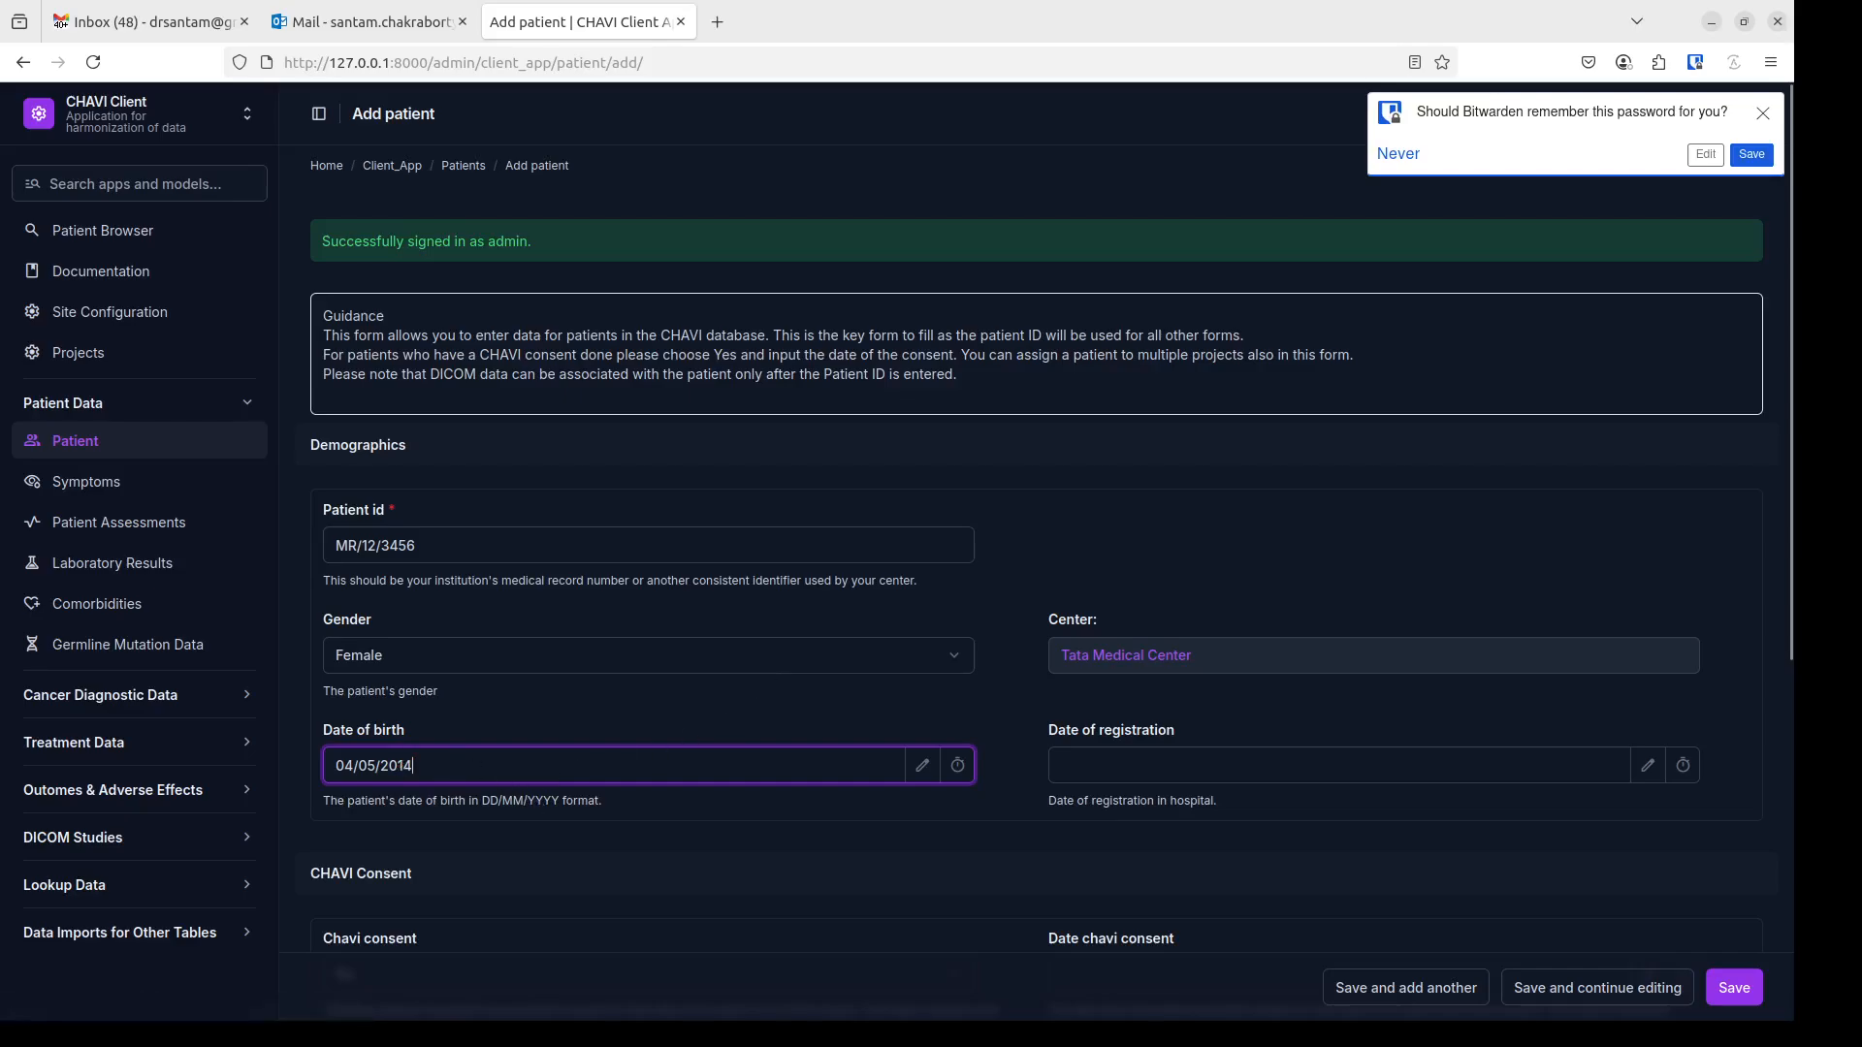
- Set the patient's date of registration to 01/05/2025
{"action": "left_click", "coordinate": [1658, 770]}
{"action": "left_click", "coordinate": [892, 468]}
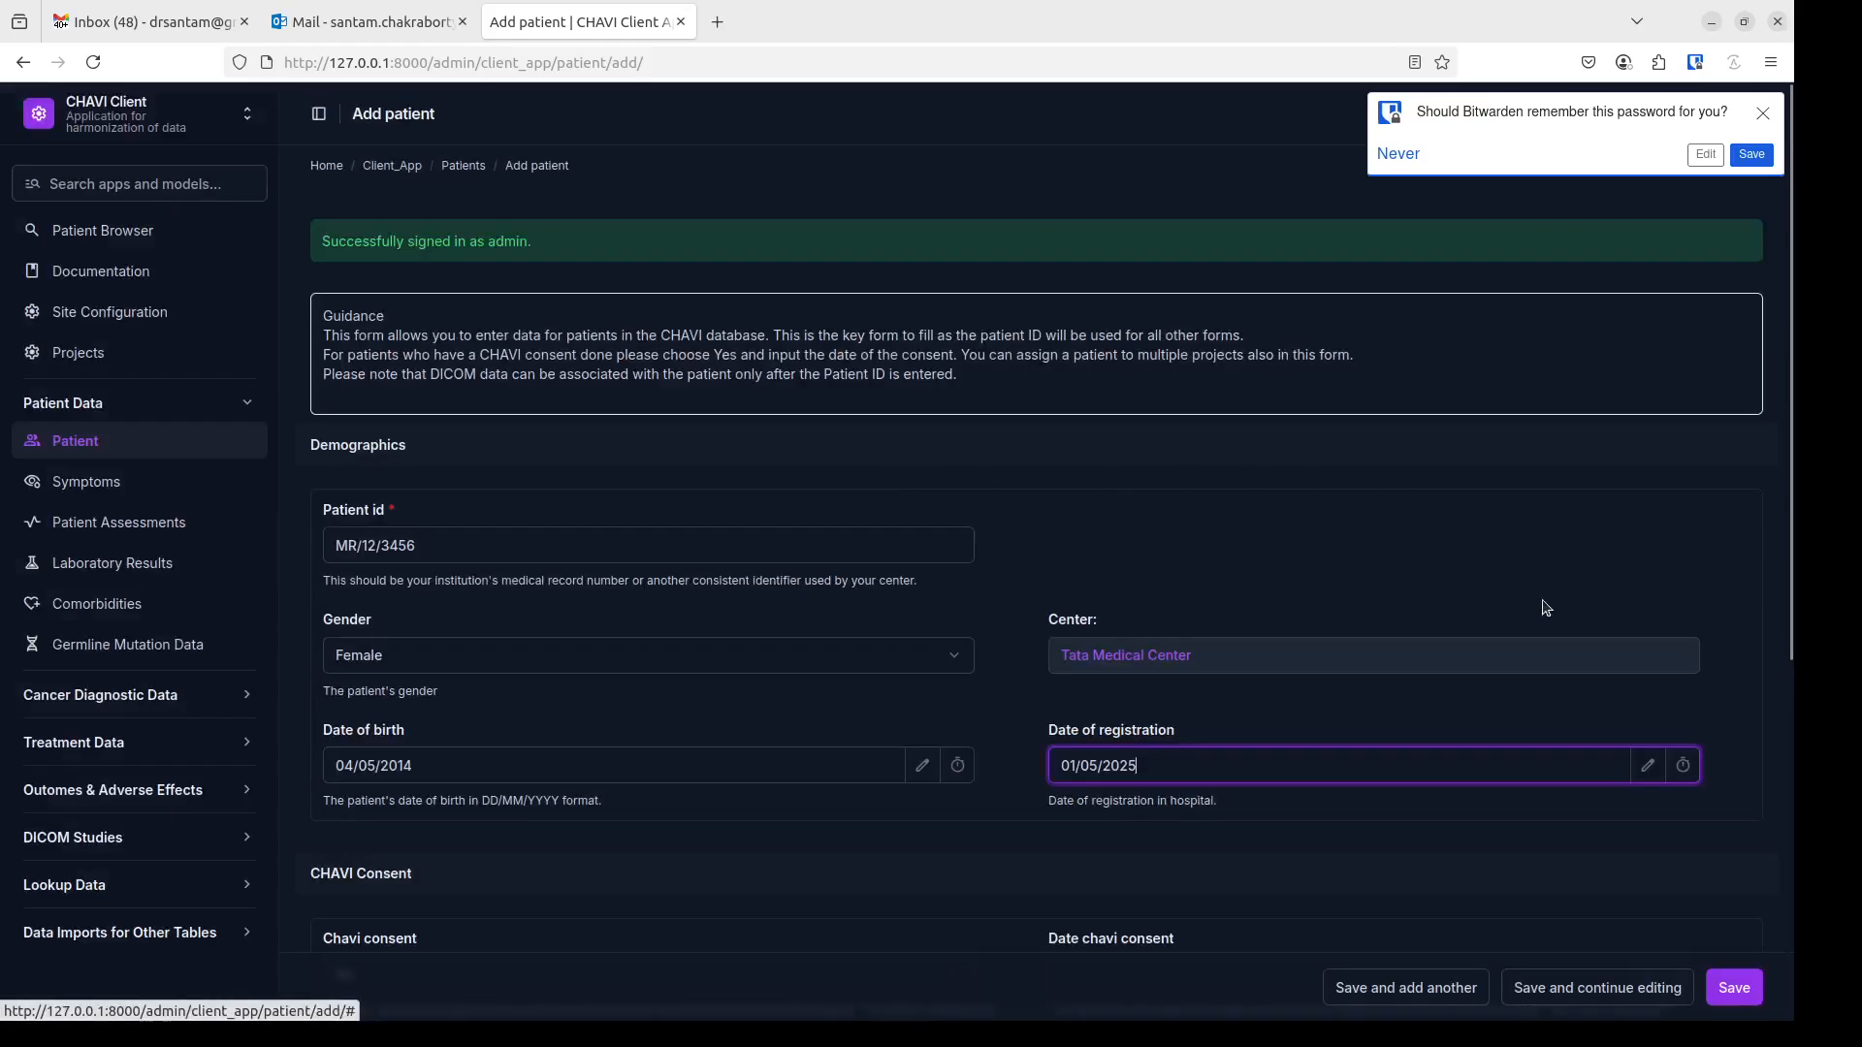
{"action": "left_click_drag", "start_coordinate": [1725, 719], "coordinate": [1728, 713]}
- Set the CHAVI consent to Yes with the consent date 02/05/2025
{"action": "scroll", "coordinate": [1713, 631], "scroll_direction": "down", "scroll_amount": 3}
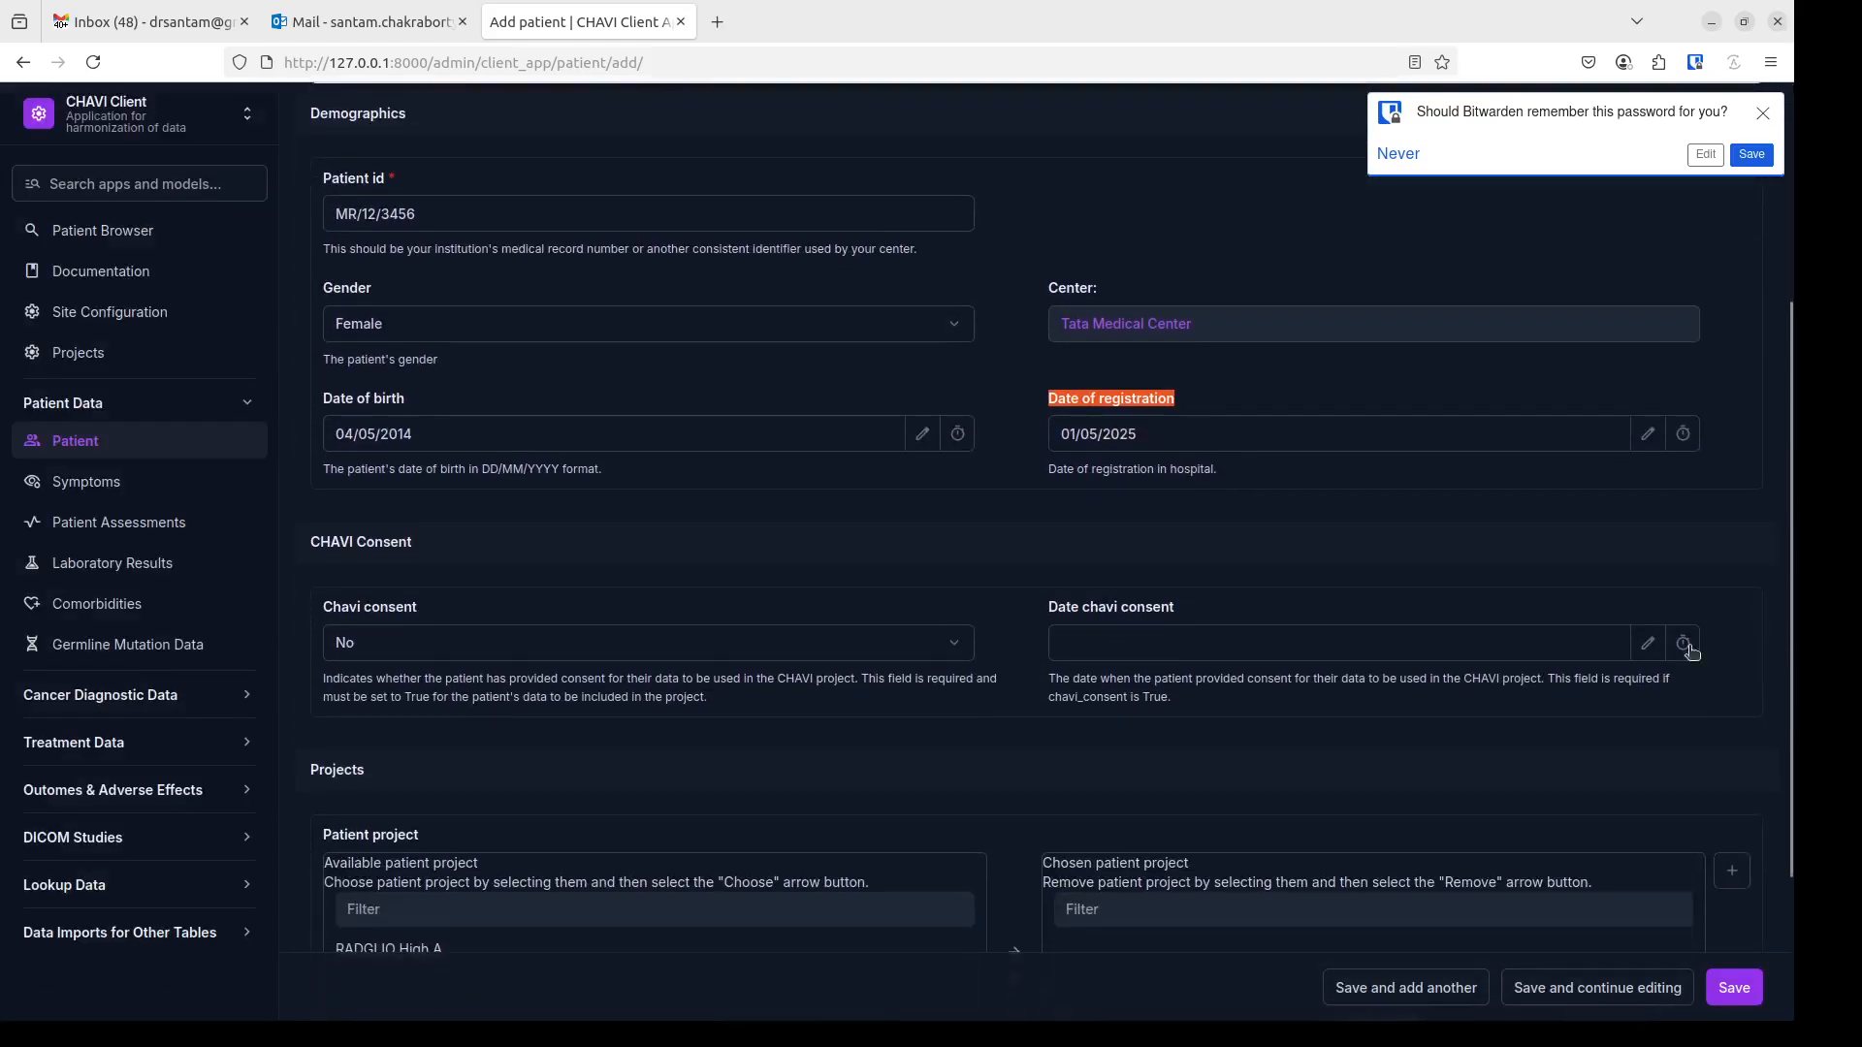
{"action": "left_click", "coordinate": [939, 641]}
{"action": "left_click", "coordinate": [441, 696]}
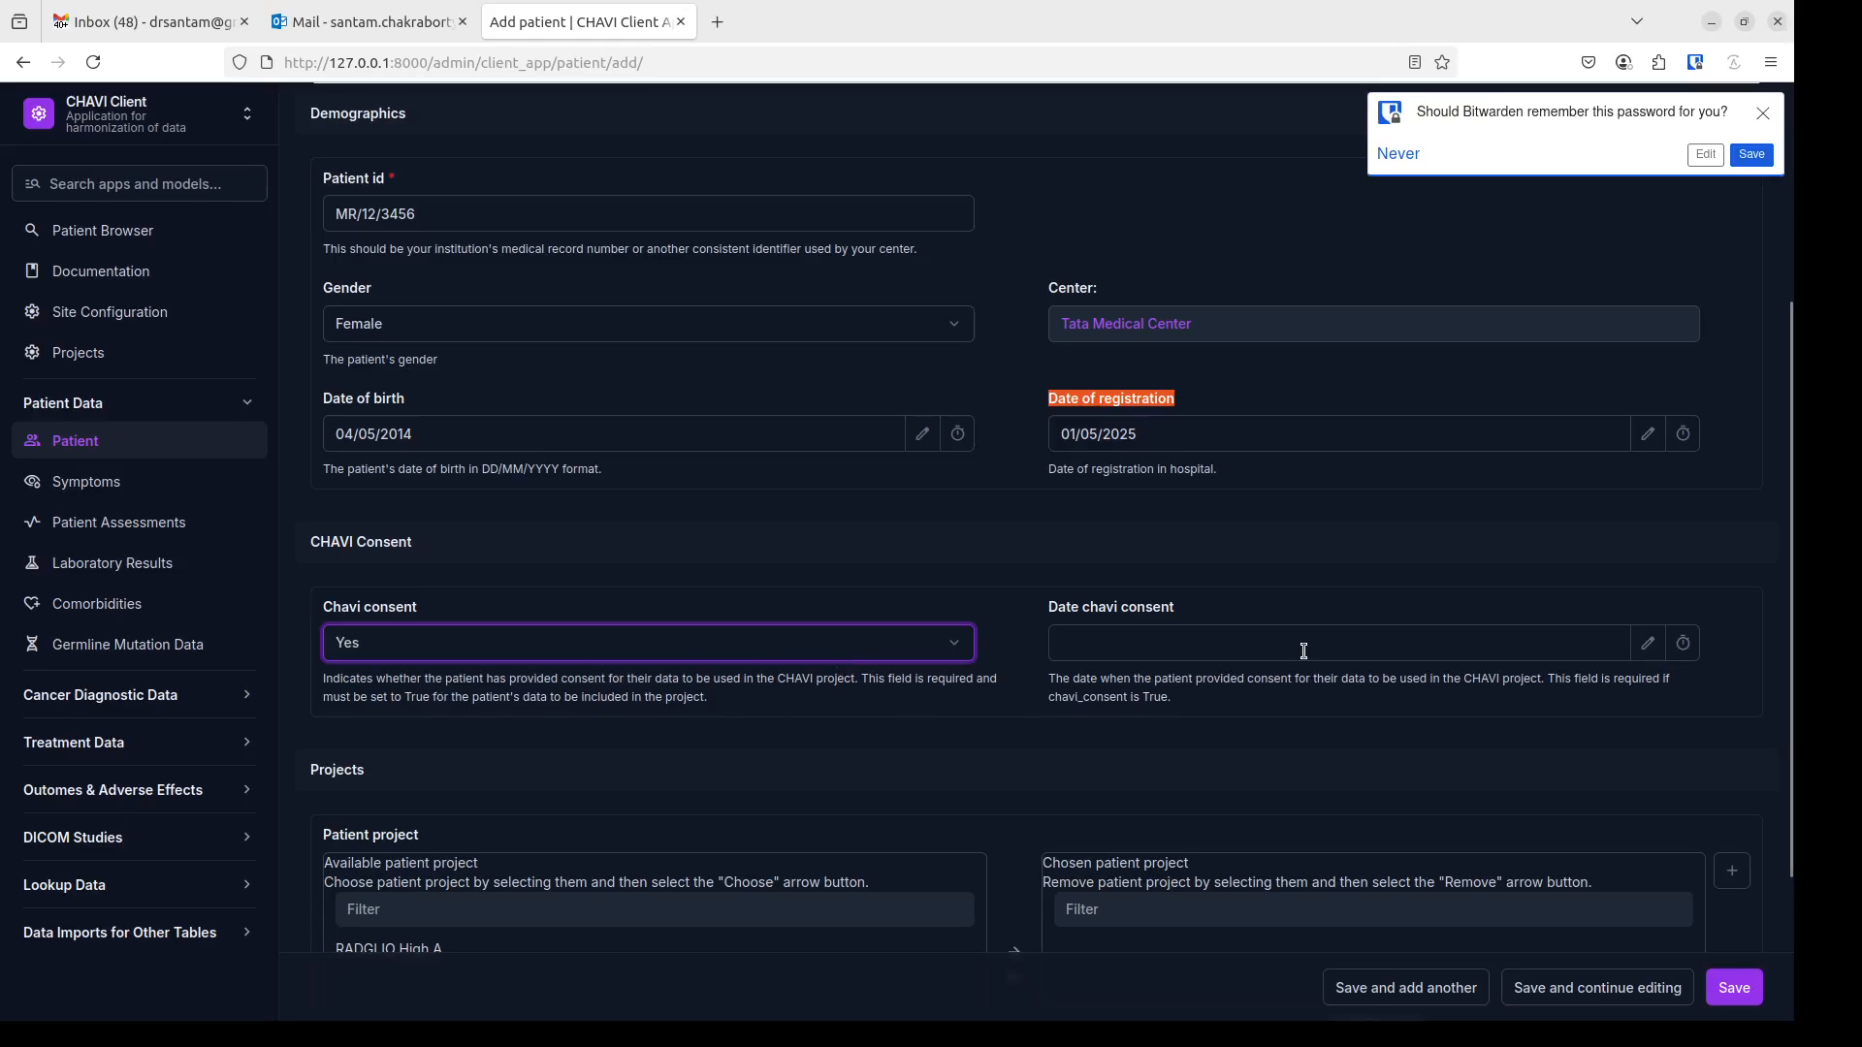
{"action": "left_click", "coordinate": [1303, 650]}
{"action": "type", "text": "02/05/2025"}
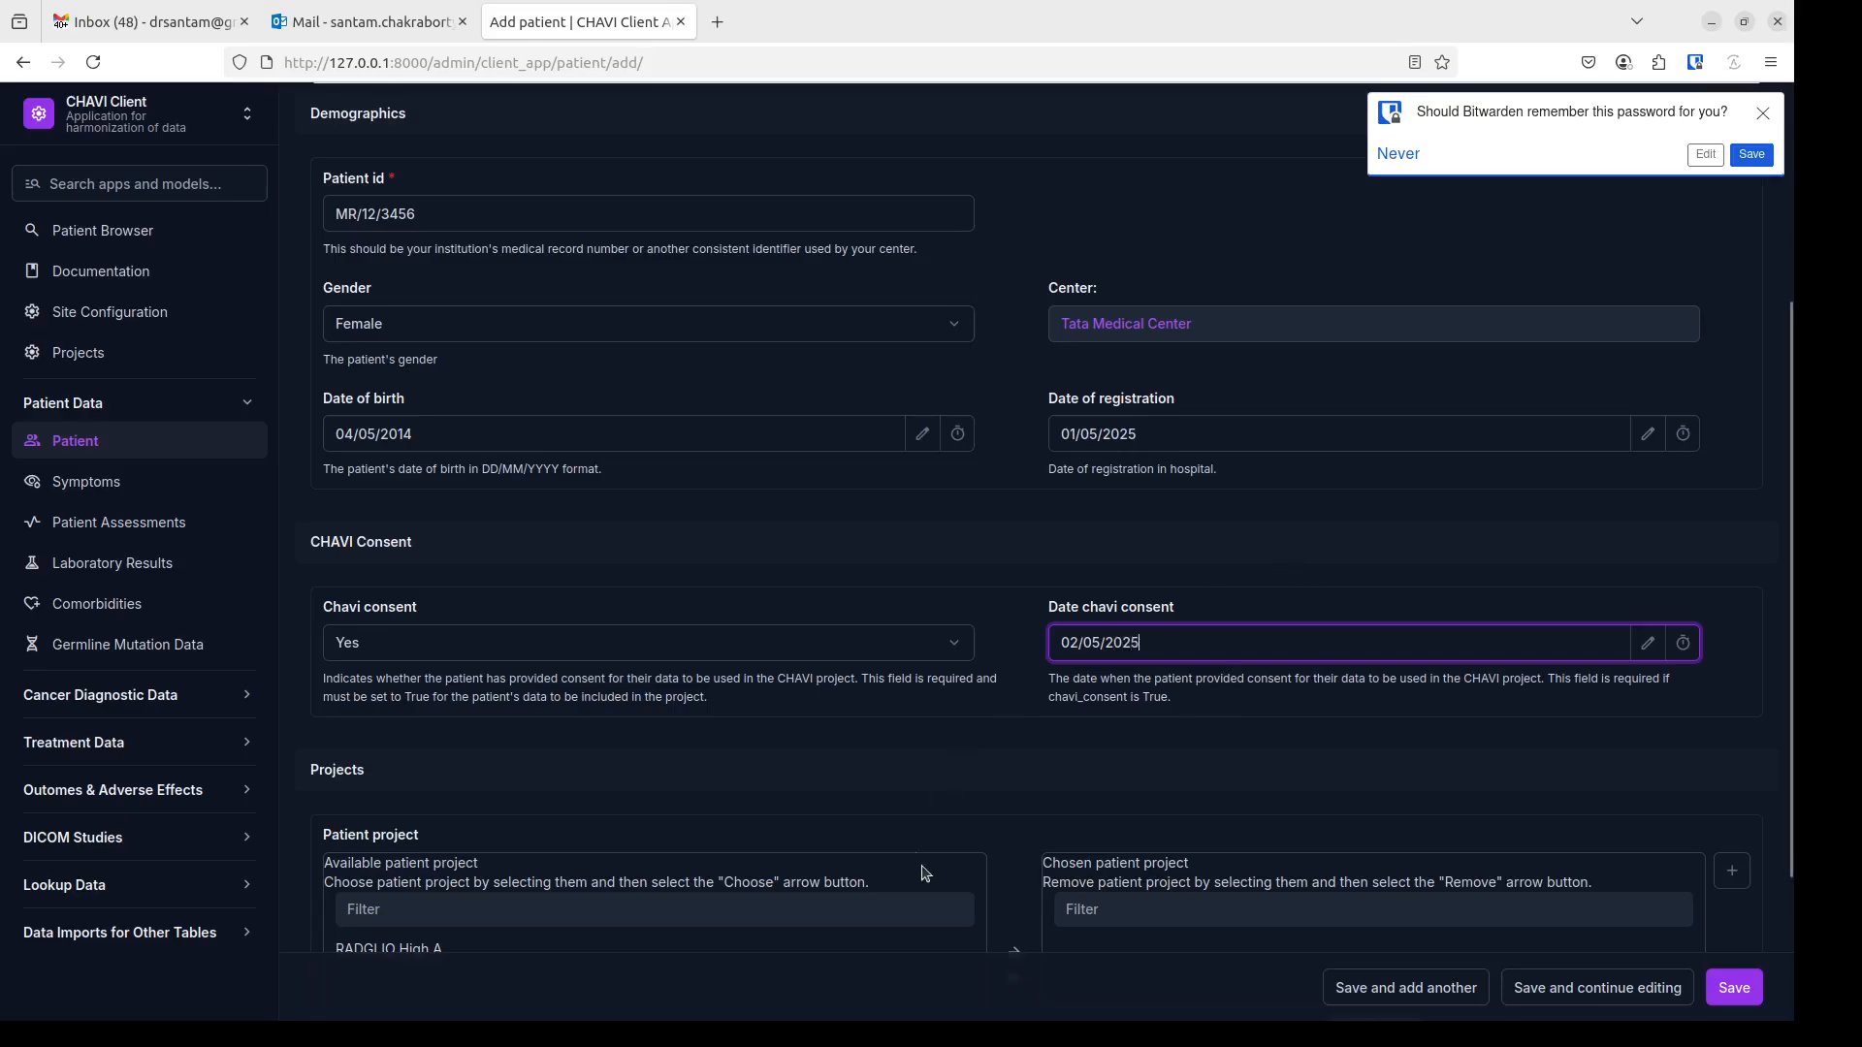
- Assign the patient to the RADGLIO High A project and save the patient record
{"action": "scroll", "coordinate": [803, 766], "scroll_direction": "down", "scroll_amount": 3}
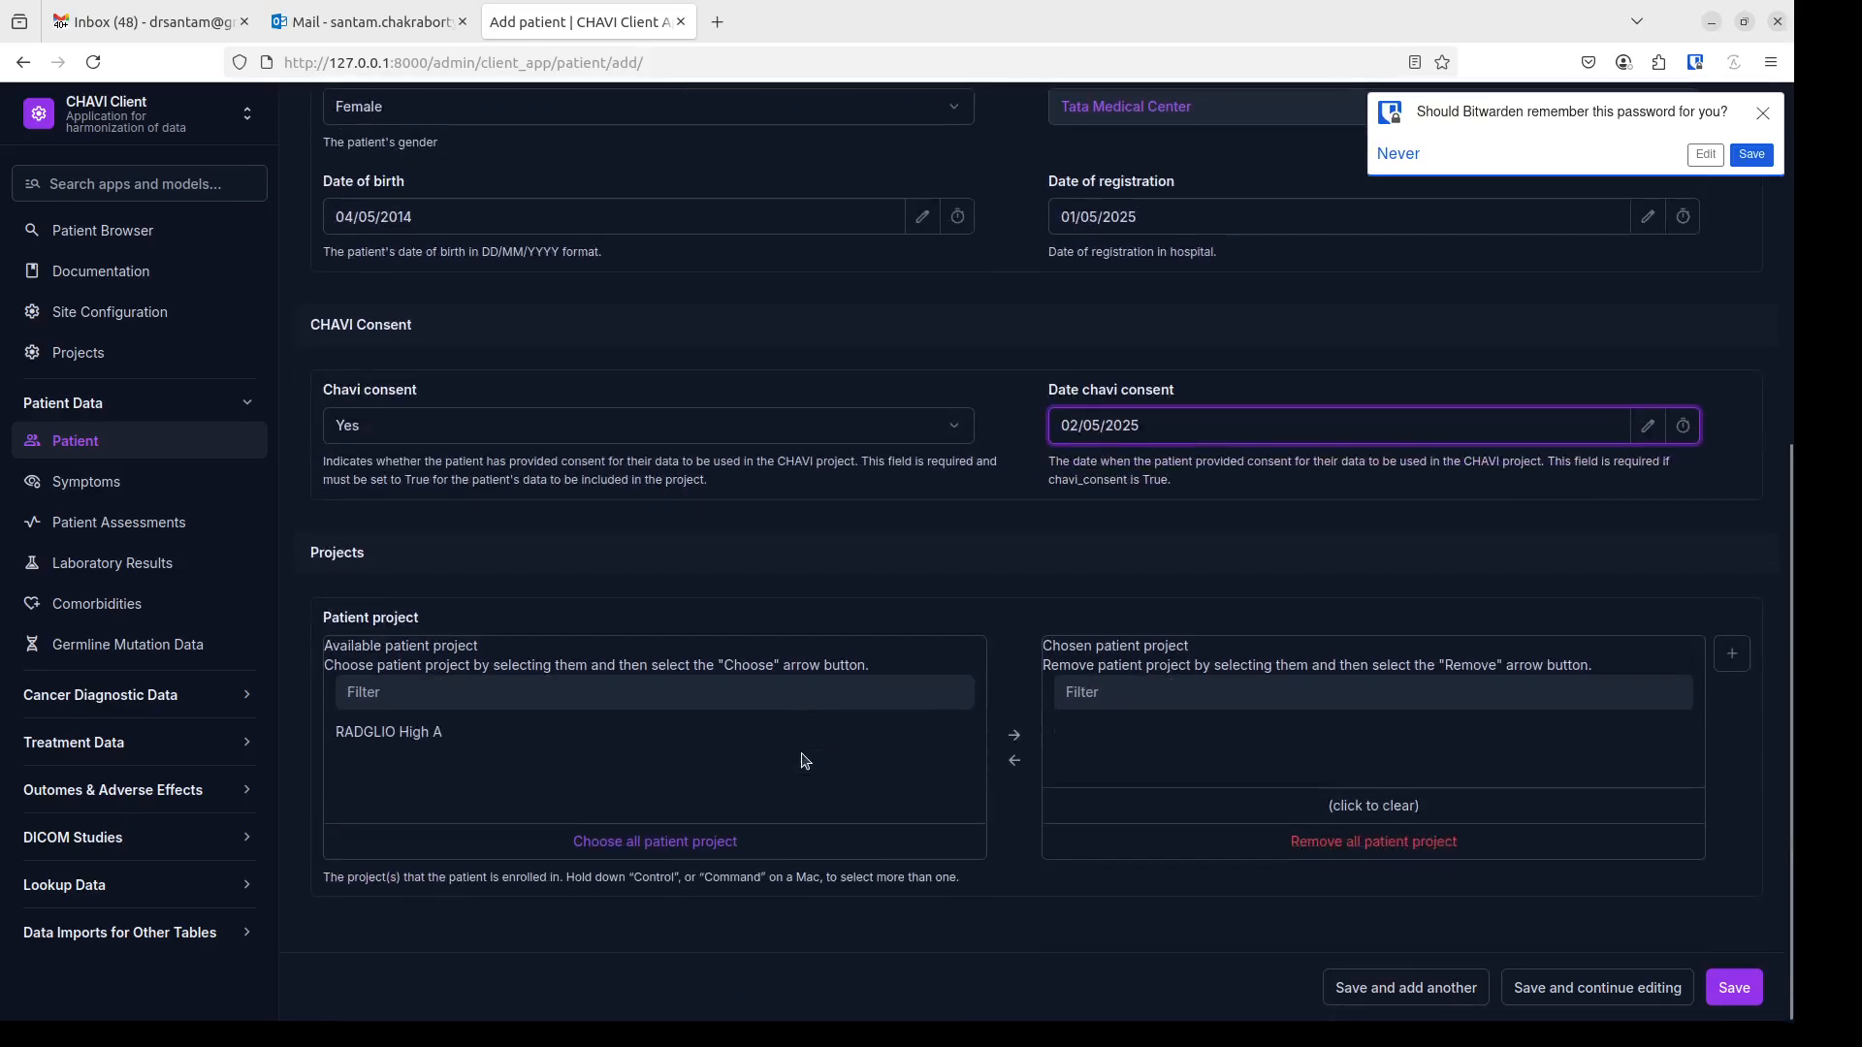
{"action": "left_click", "coordinate": [388, 732]}
{"action": "left_click", "coordinate": [1014, 735]}
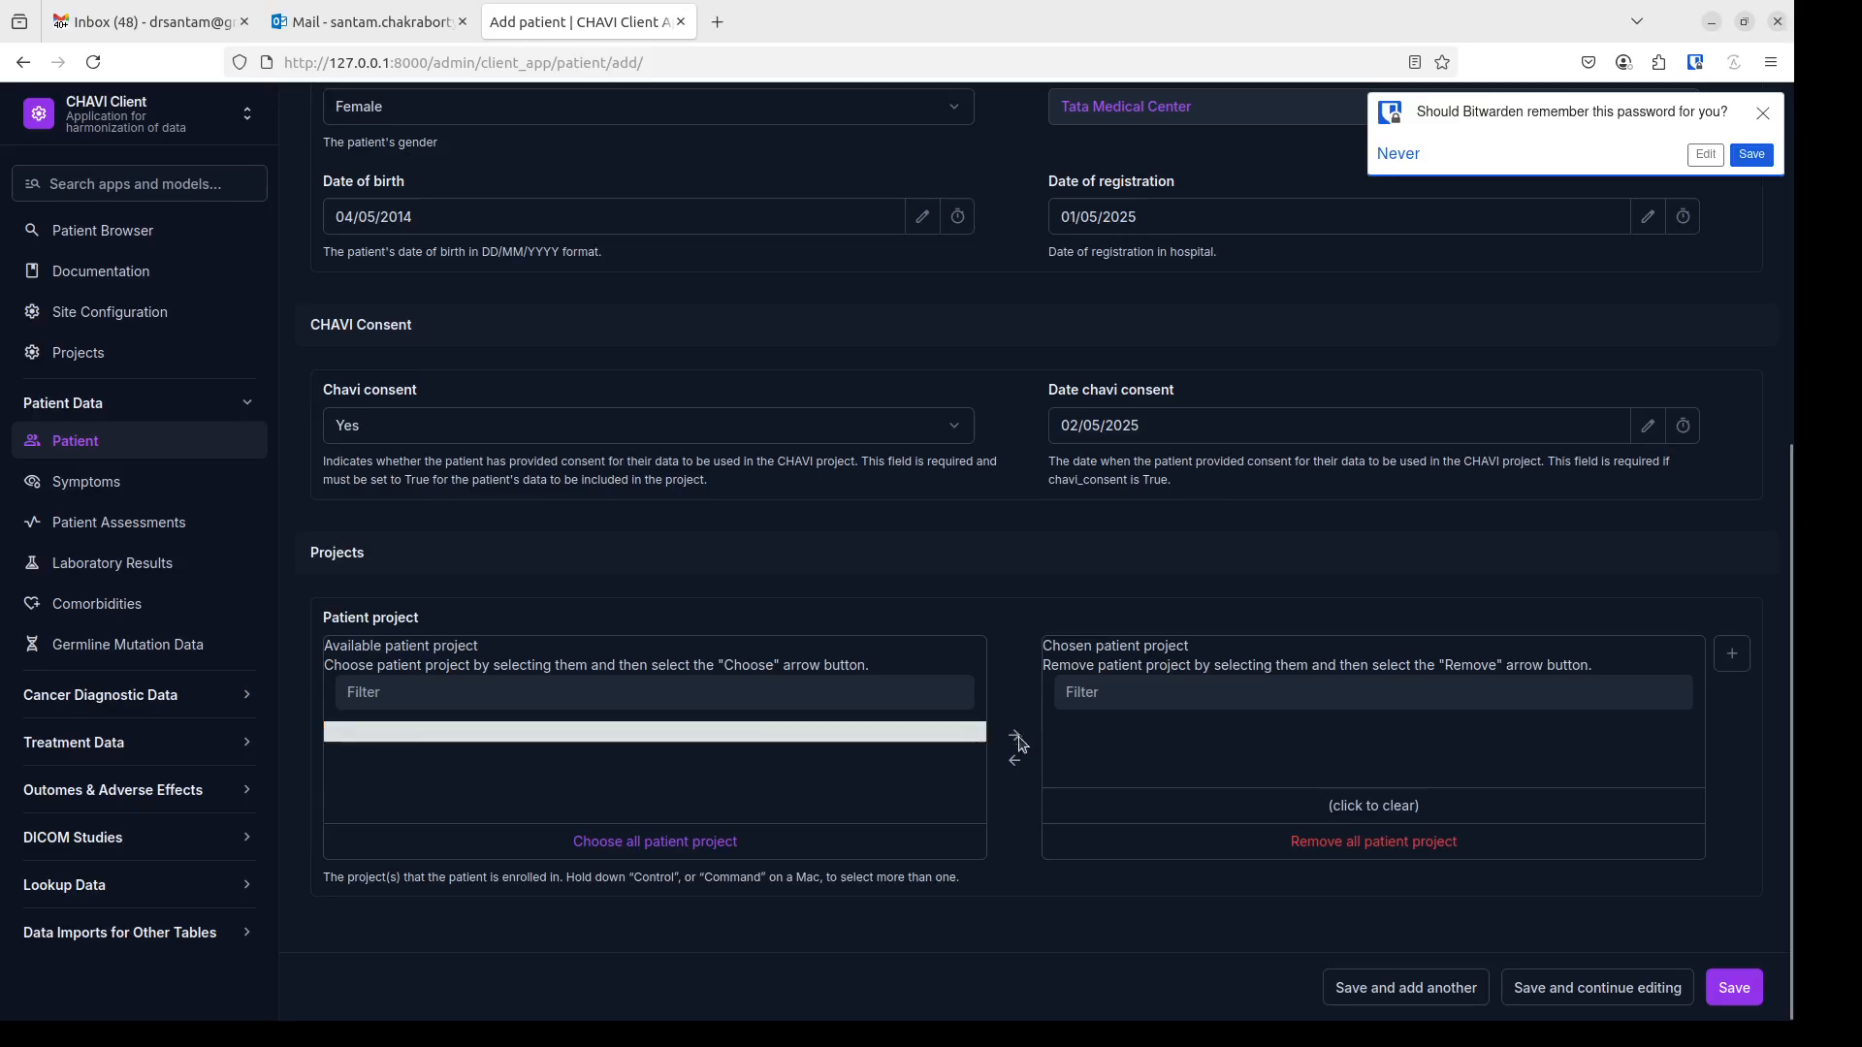
{"action": "left_click", "coordinate": [1734, 988]}
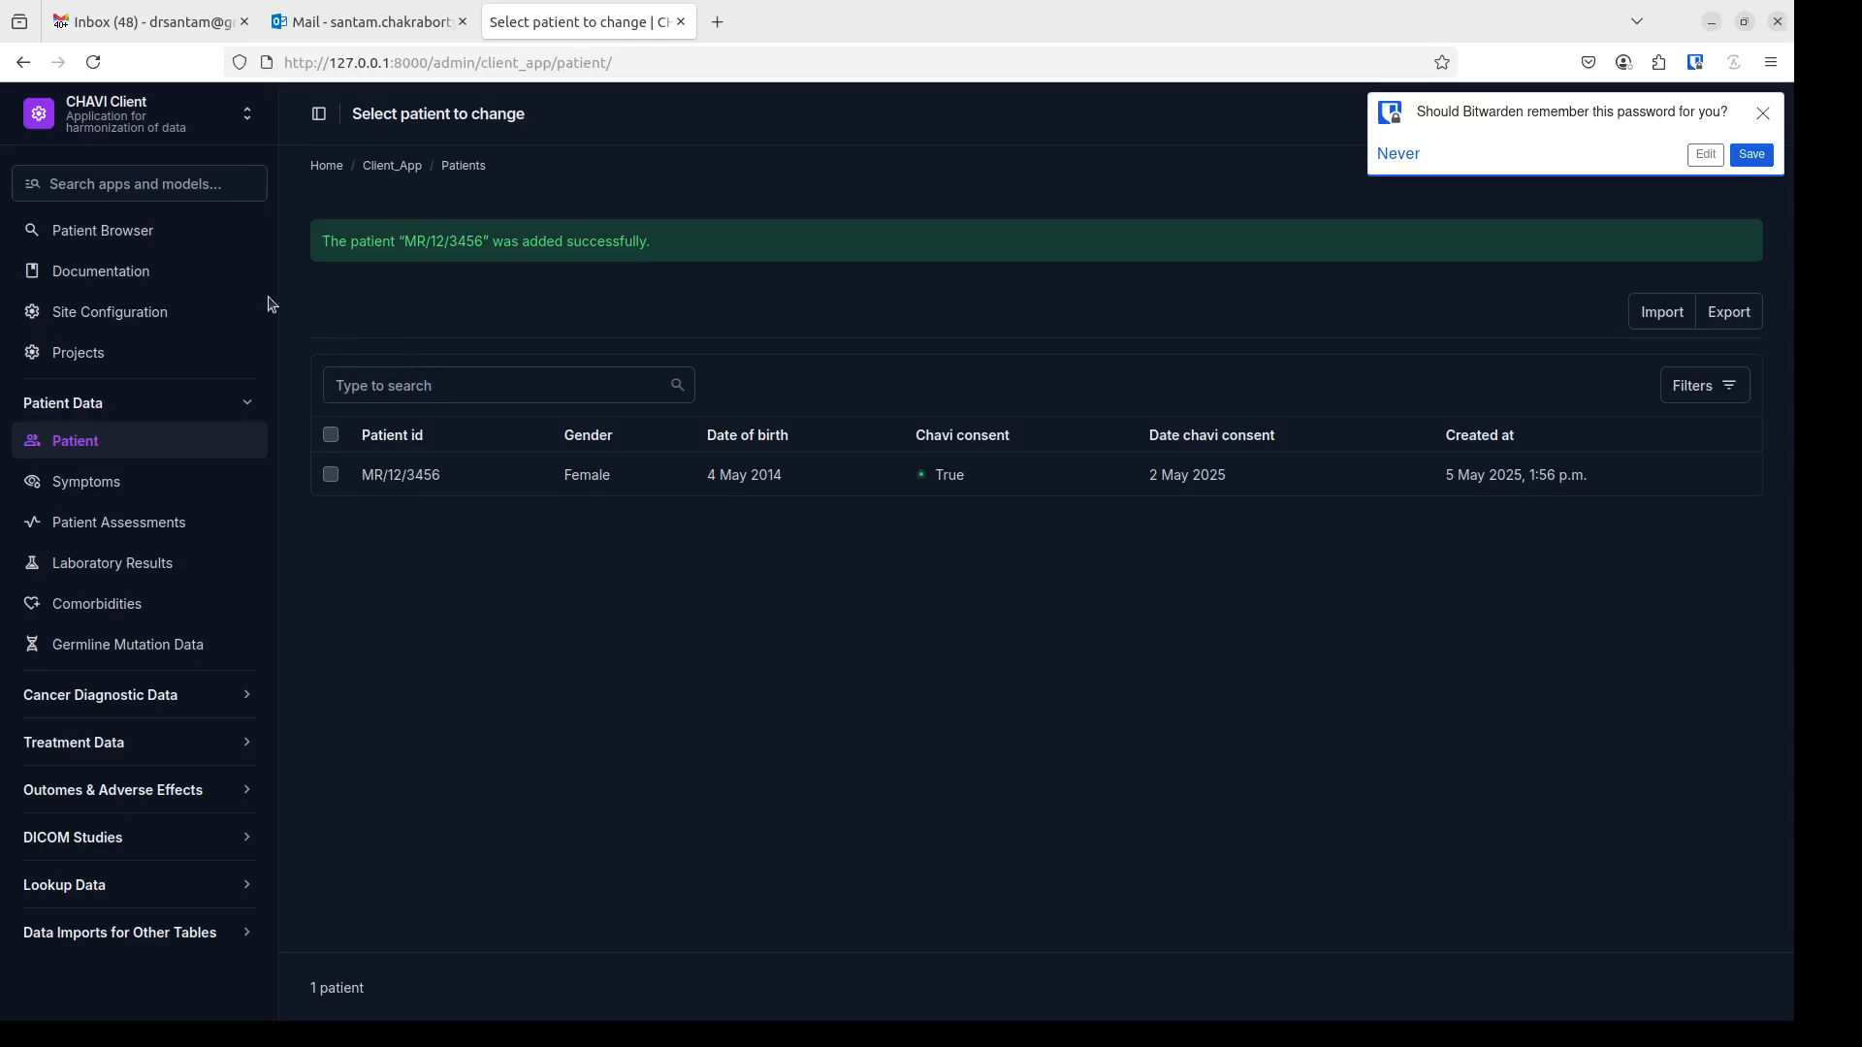
- Open the new patient's summary from the Patient Browser and start adding a patient assessment
{"action": "left_click", "coordinate": [143, 241]}
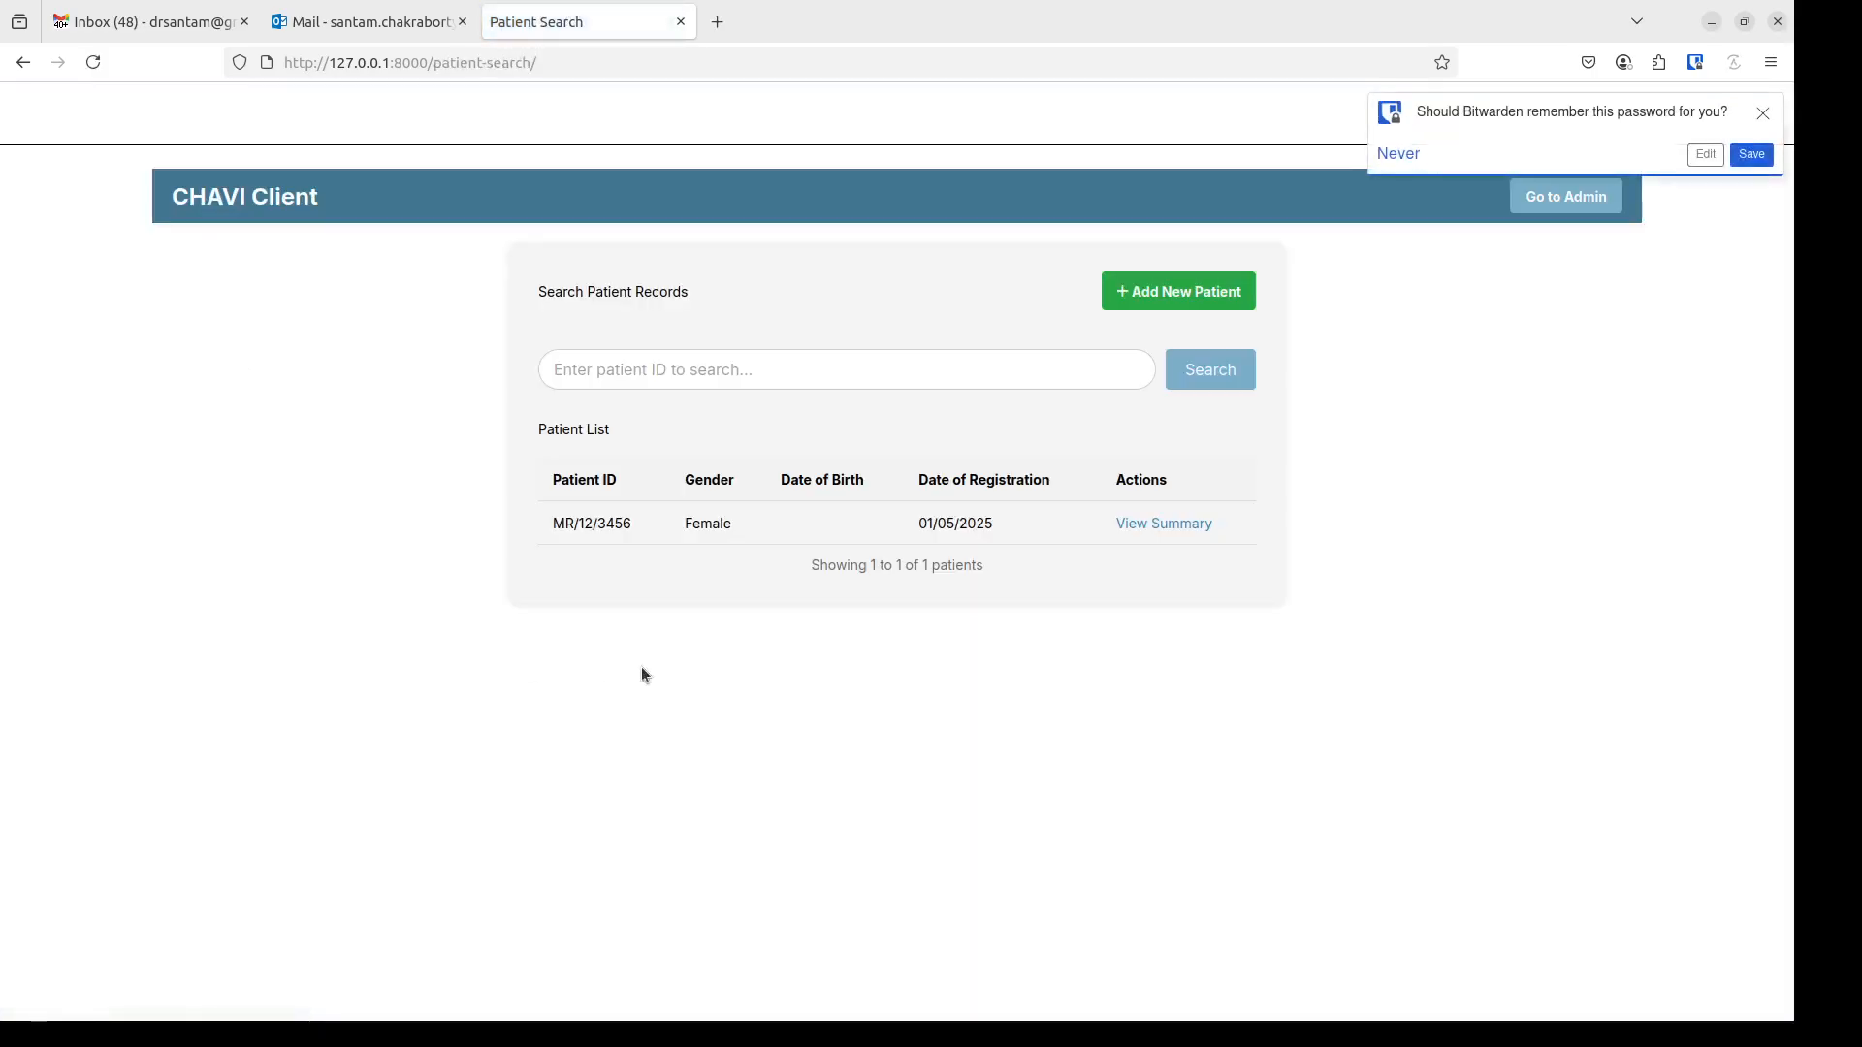
{"action": "left_click", "coordinate": [1177, 528]}
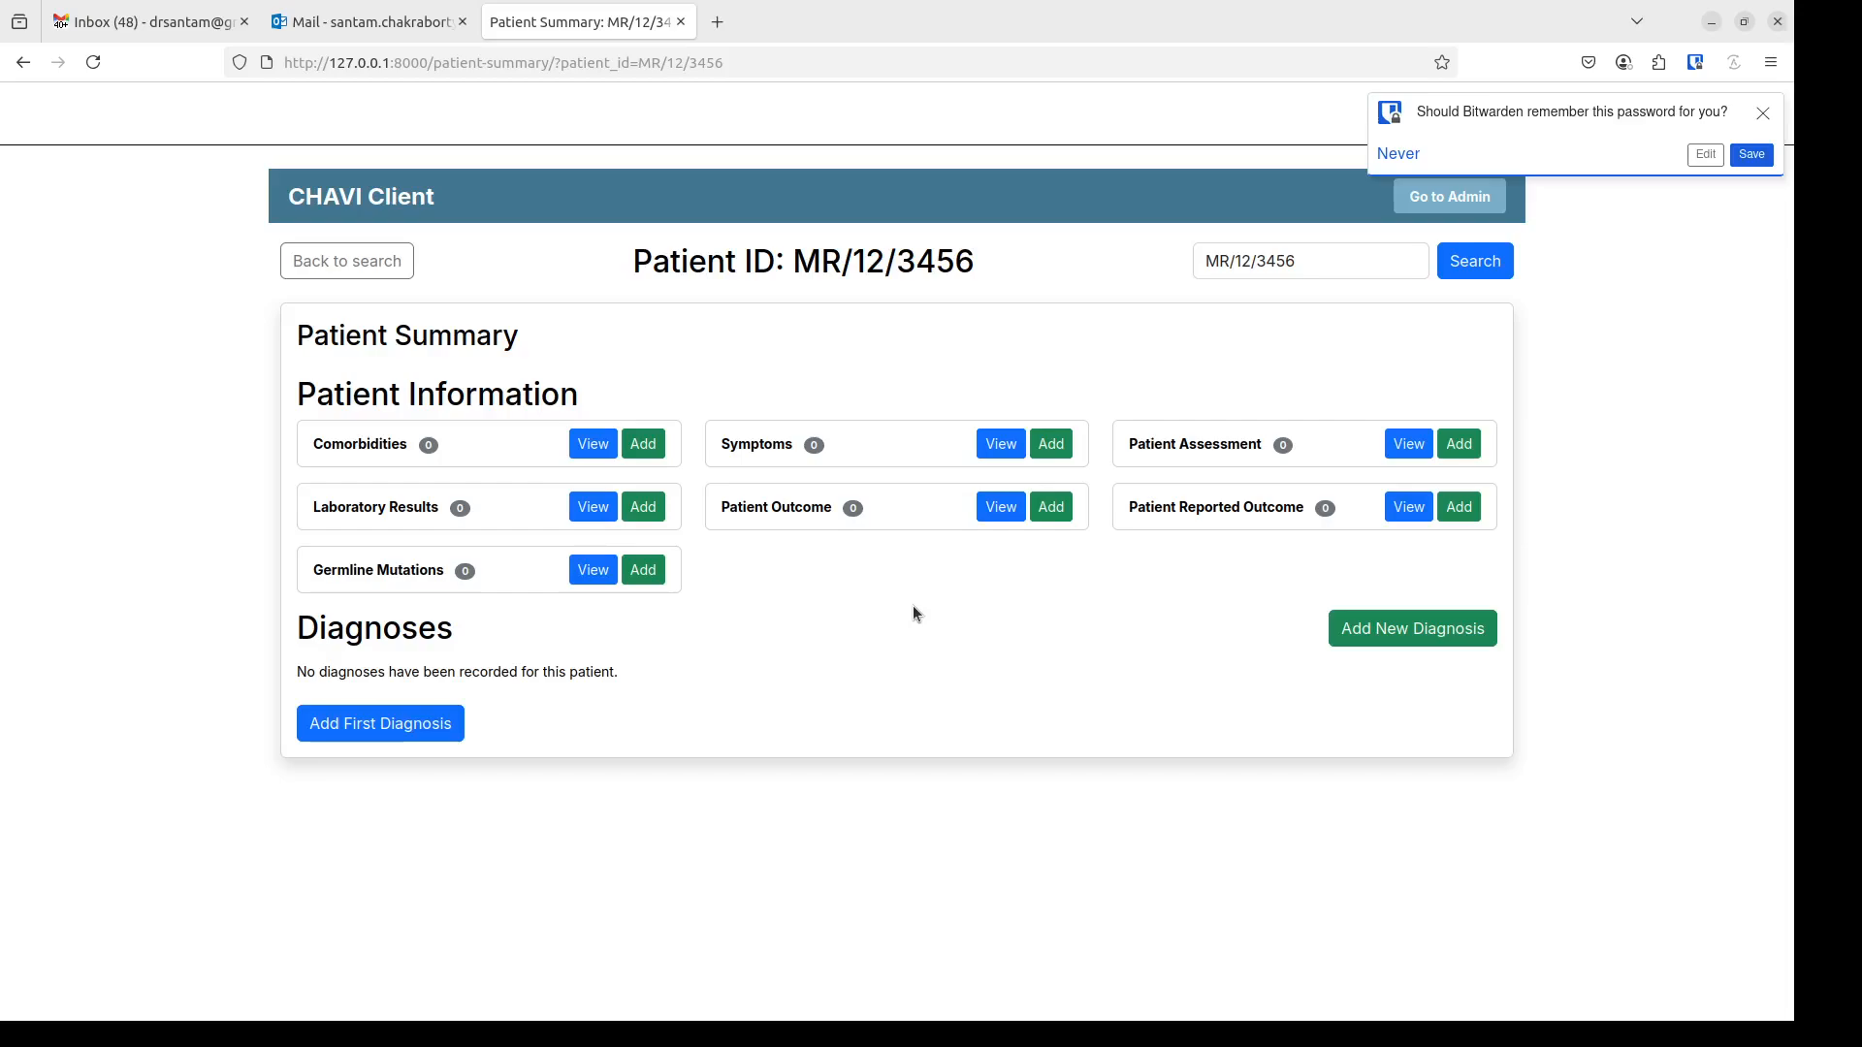
{"action": "left_click", "coordinate": [1462, 445]}
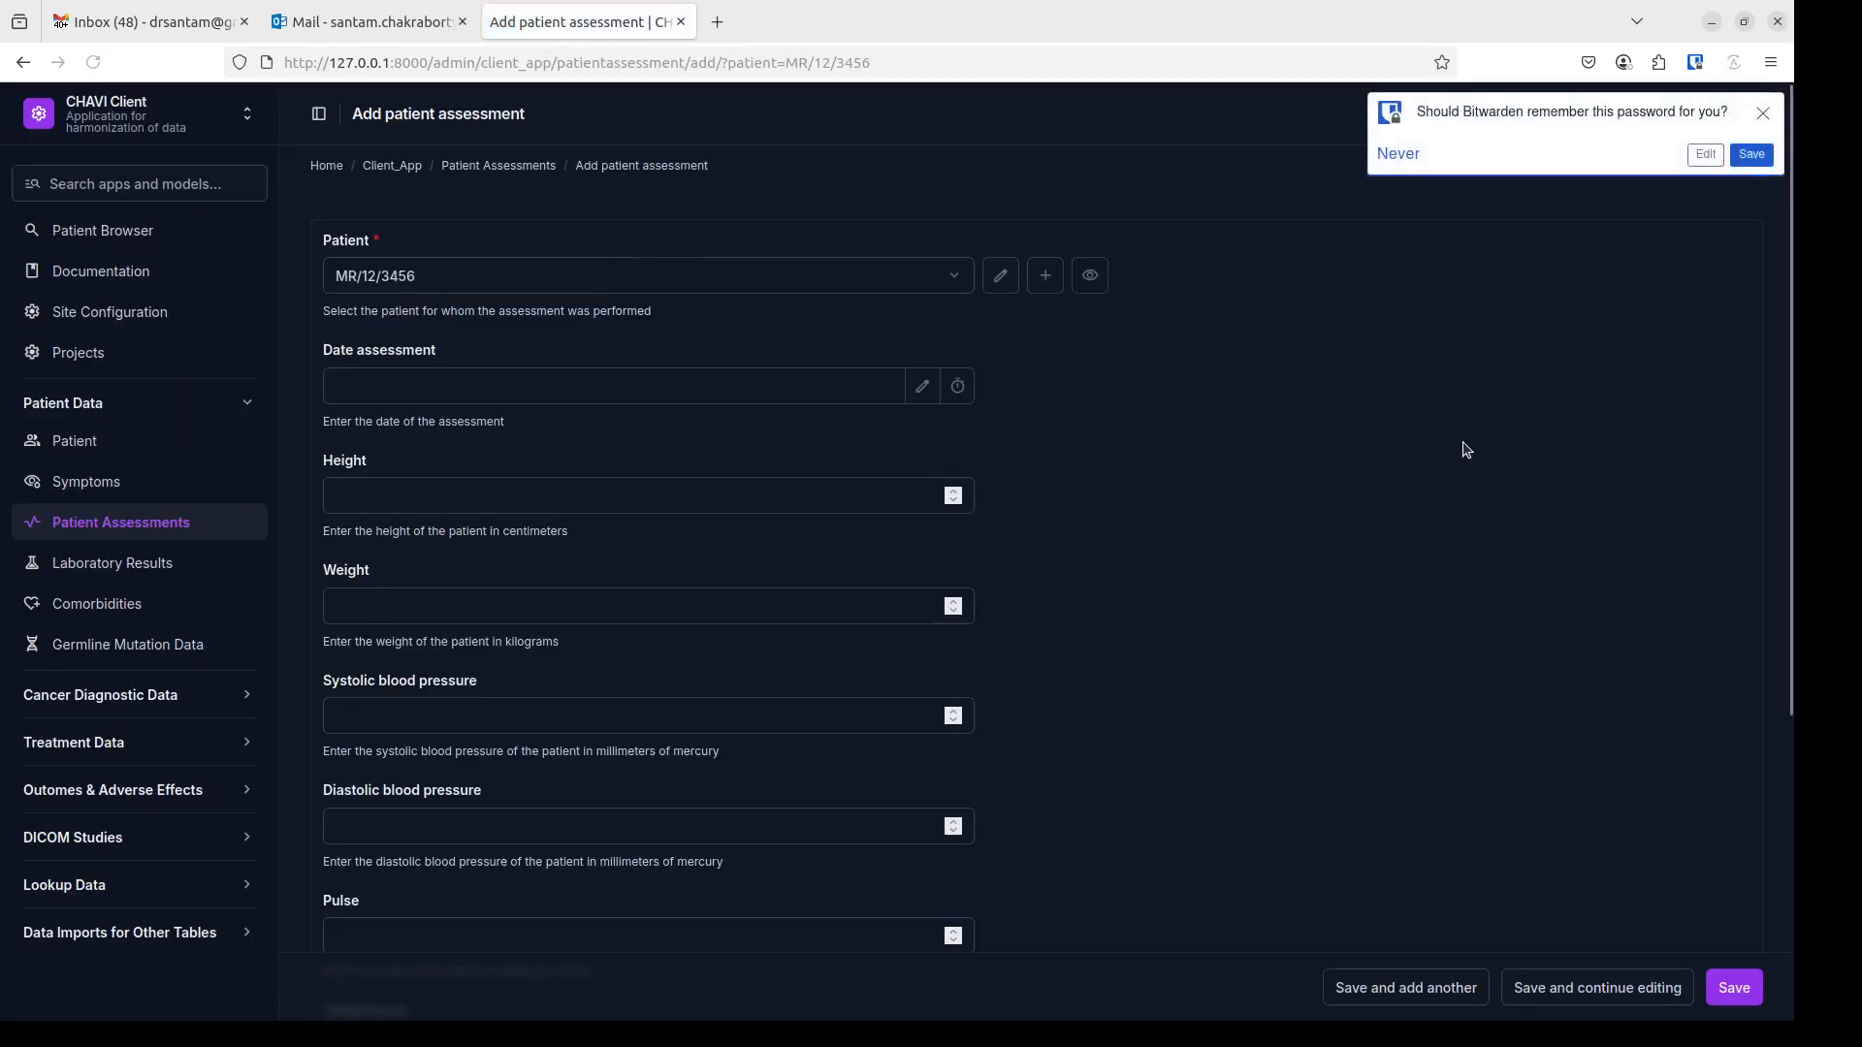
- Set the date of the patient's new assessment to 03/05/2025
{"action": "left_click", "coordinate": [618, 272]}
{"action": "left_click", "coordinate": [1045, 216]}
{"action": "left_click", "coordinate": [923, 386]}
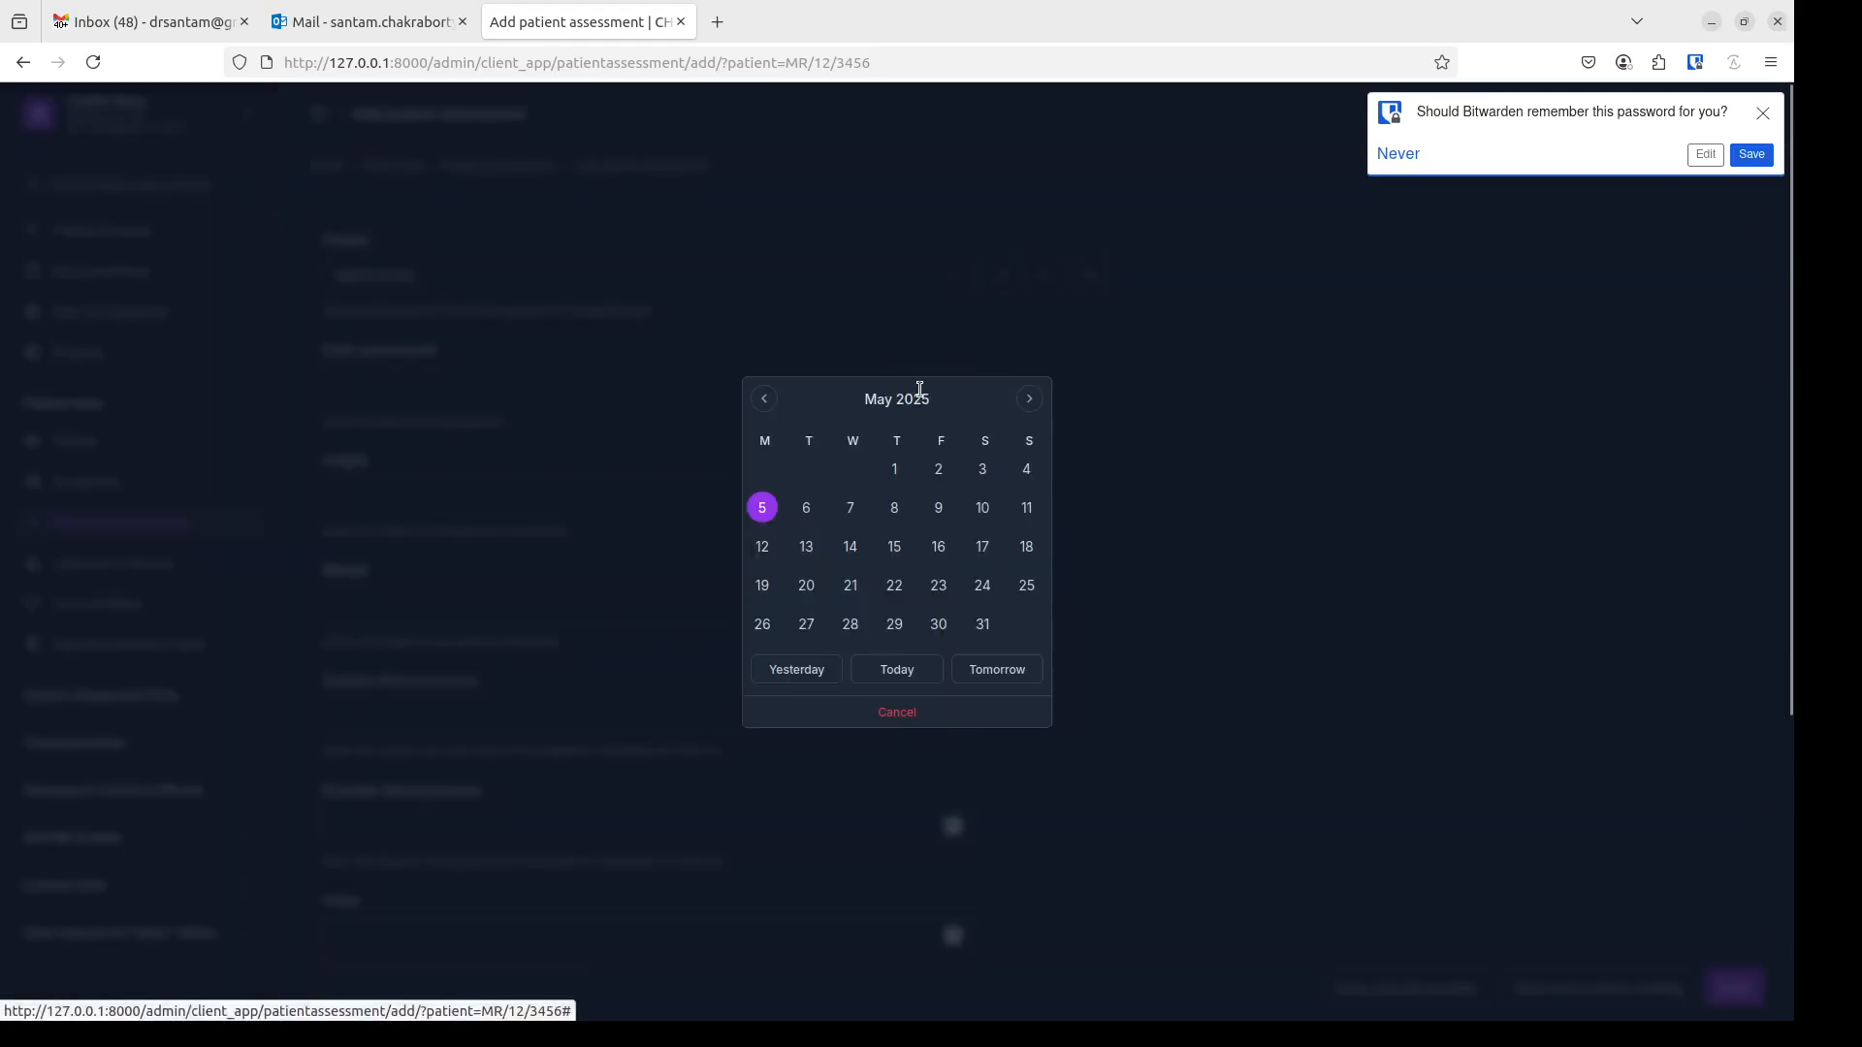
{"action": "left_click", "coordinate": [978, 473]}
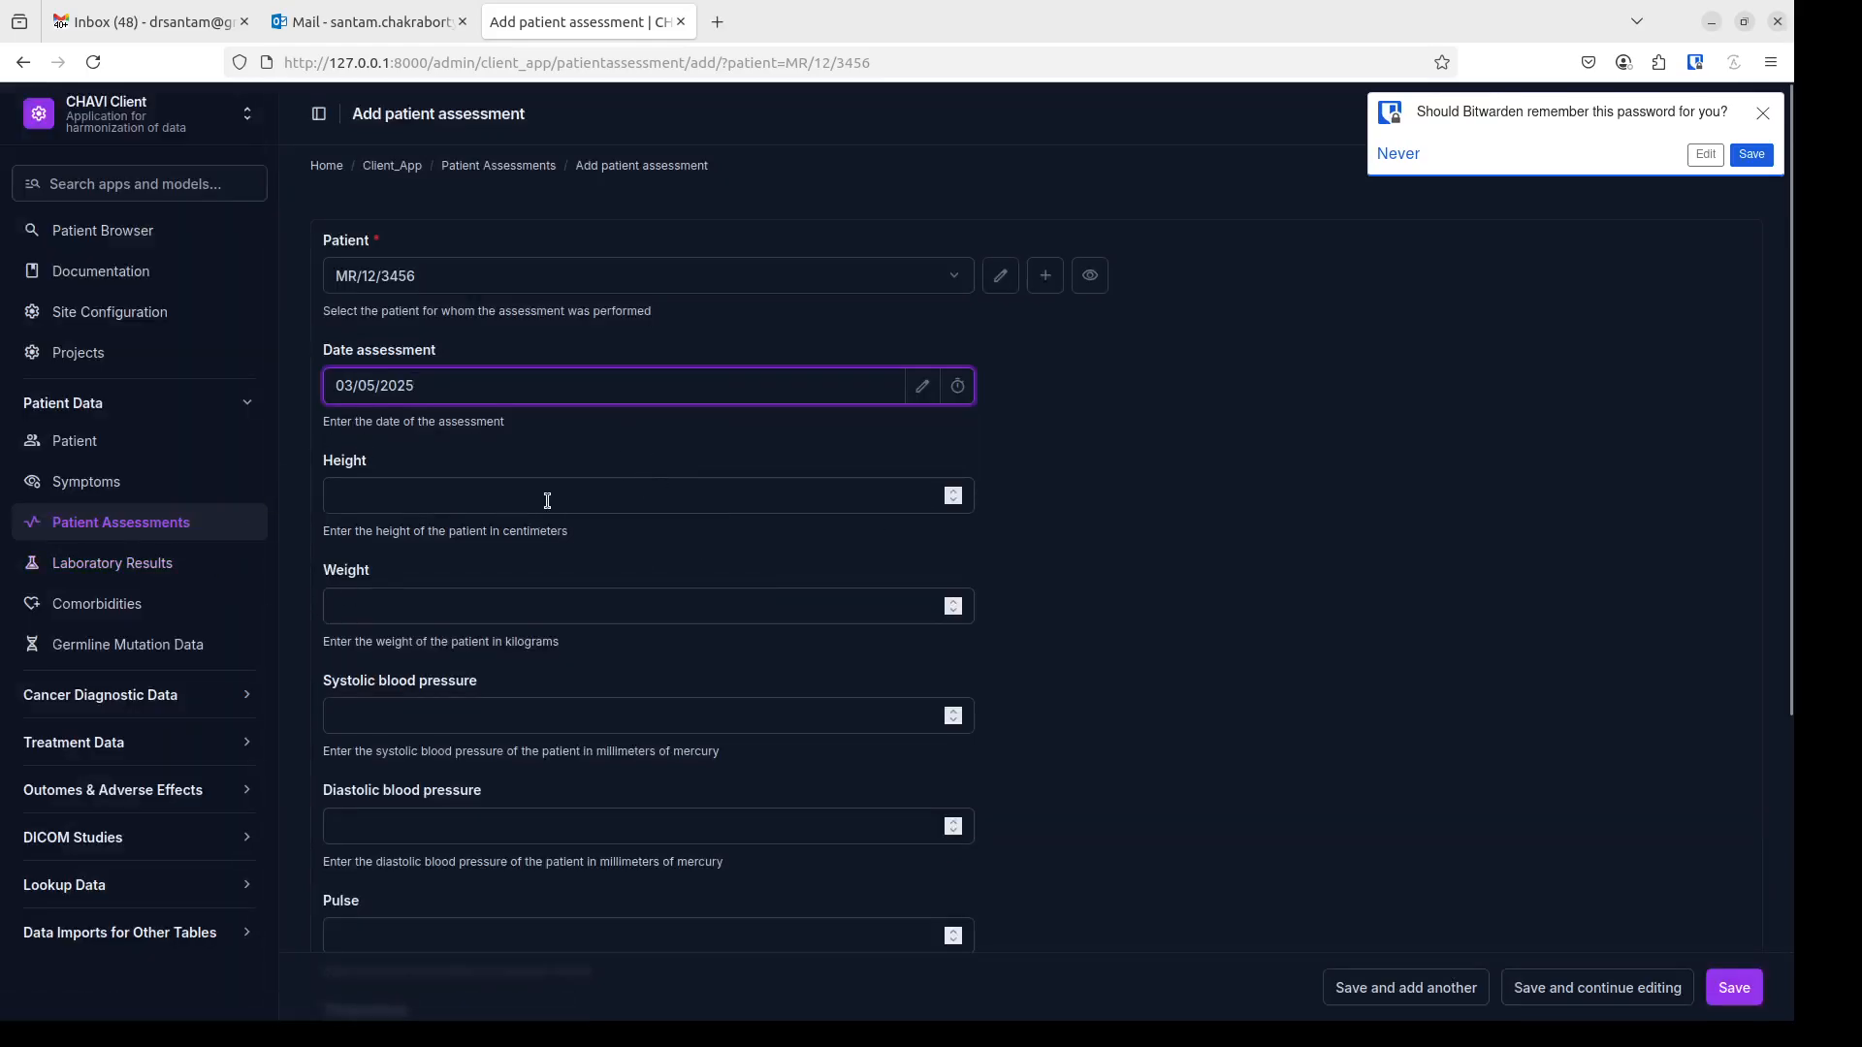
- Enter a systolic blood pressure of 120 and a diastolic blood pressure of 75 in the assessment
{"action": "scroll", "coordinate": [602, 631], "scroll_direction": "down", "scroll_amount": 2}
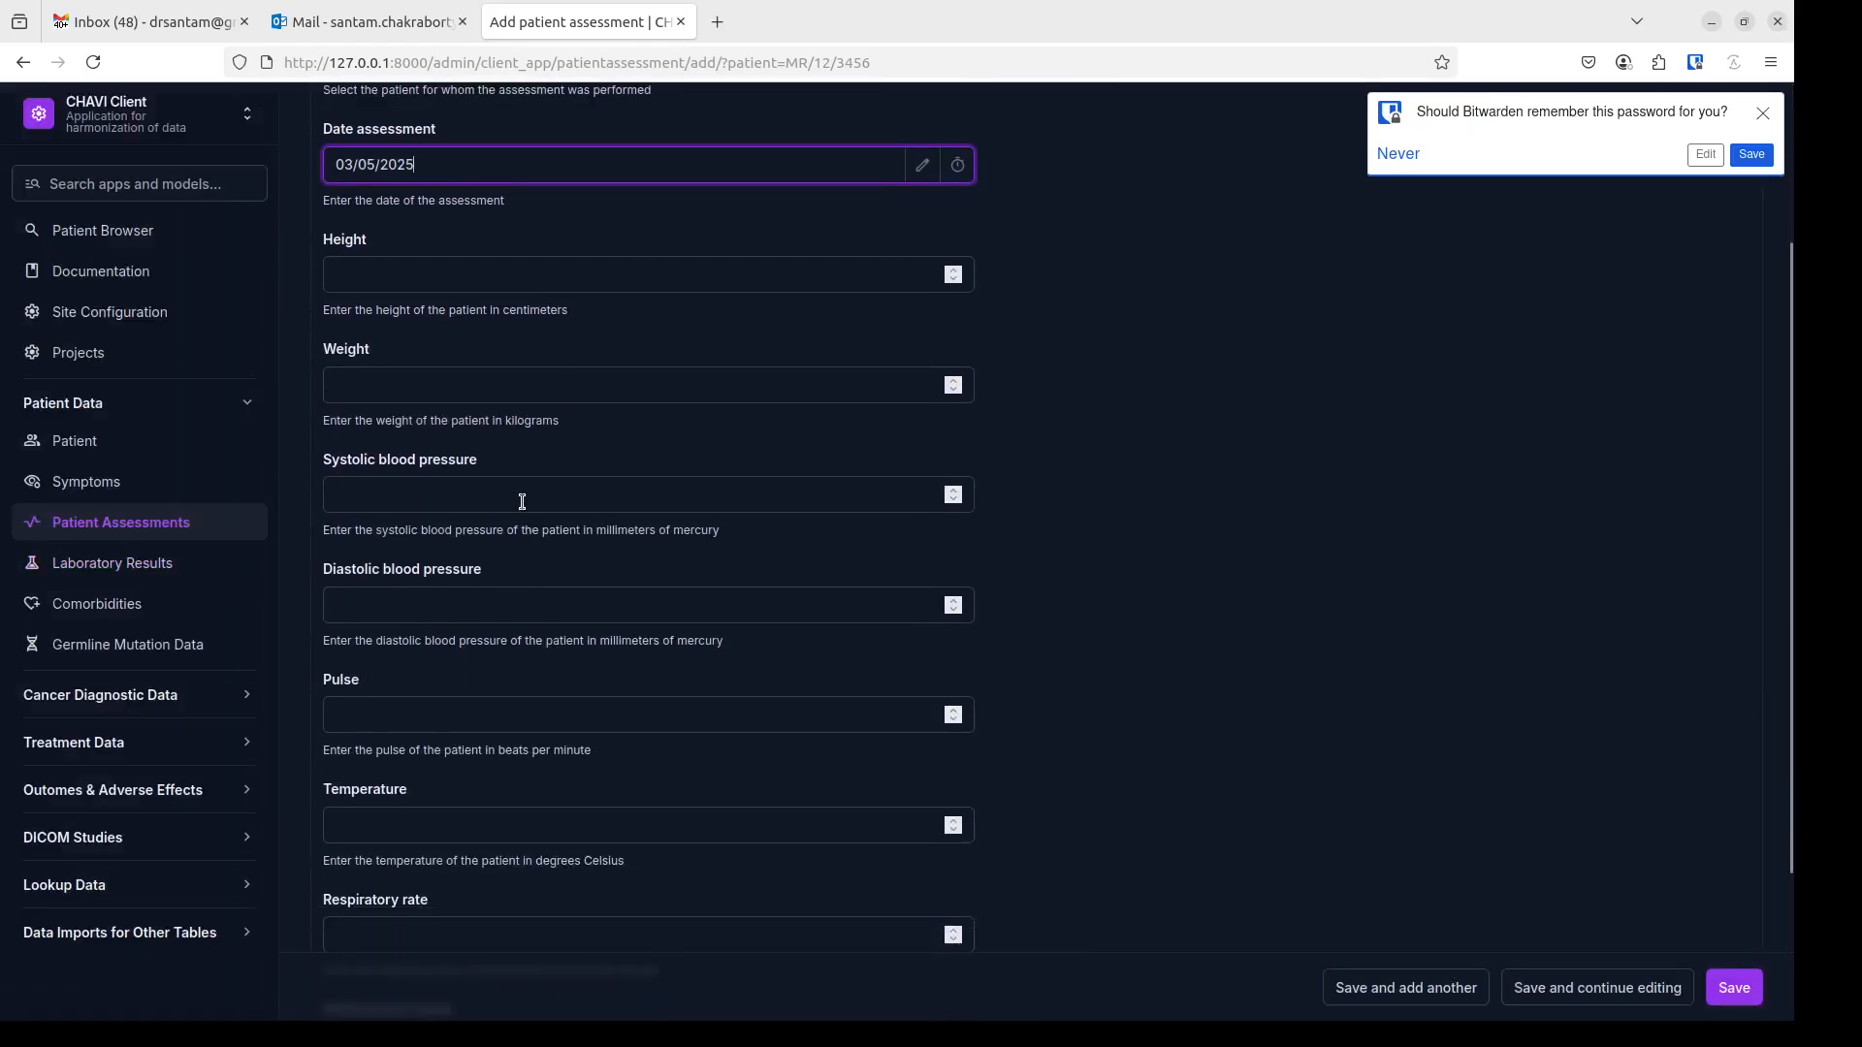
{"action": "left_click", "coordinate": [519, 501]}
{"action": "type", "text": "120"}
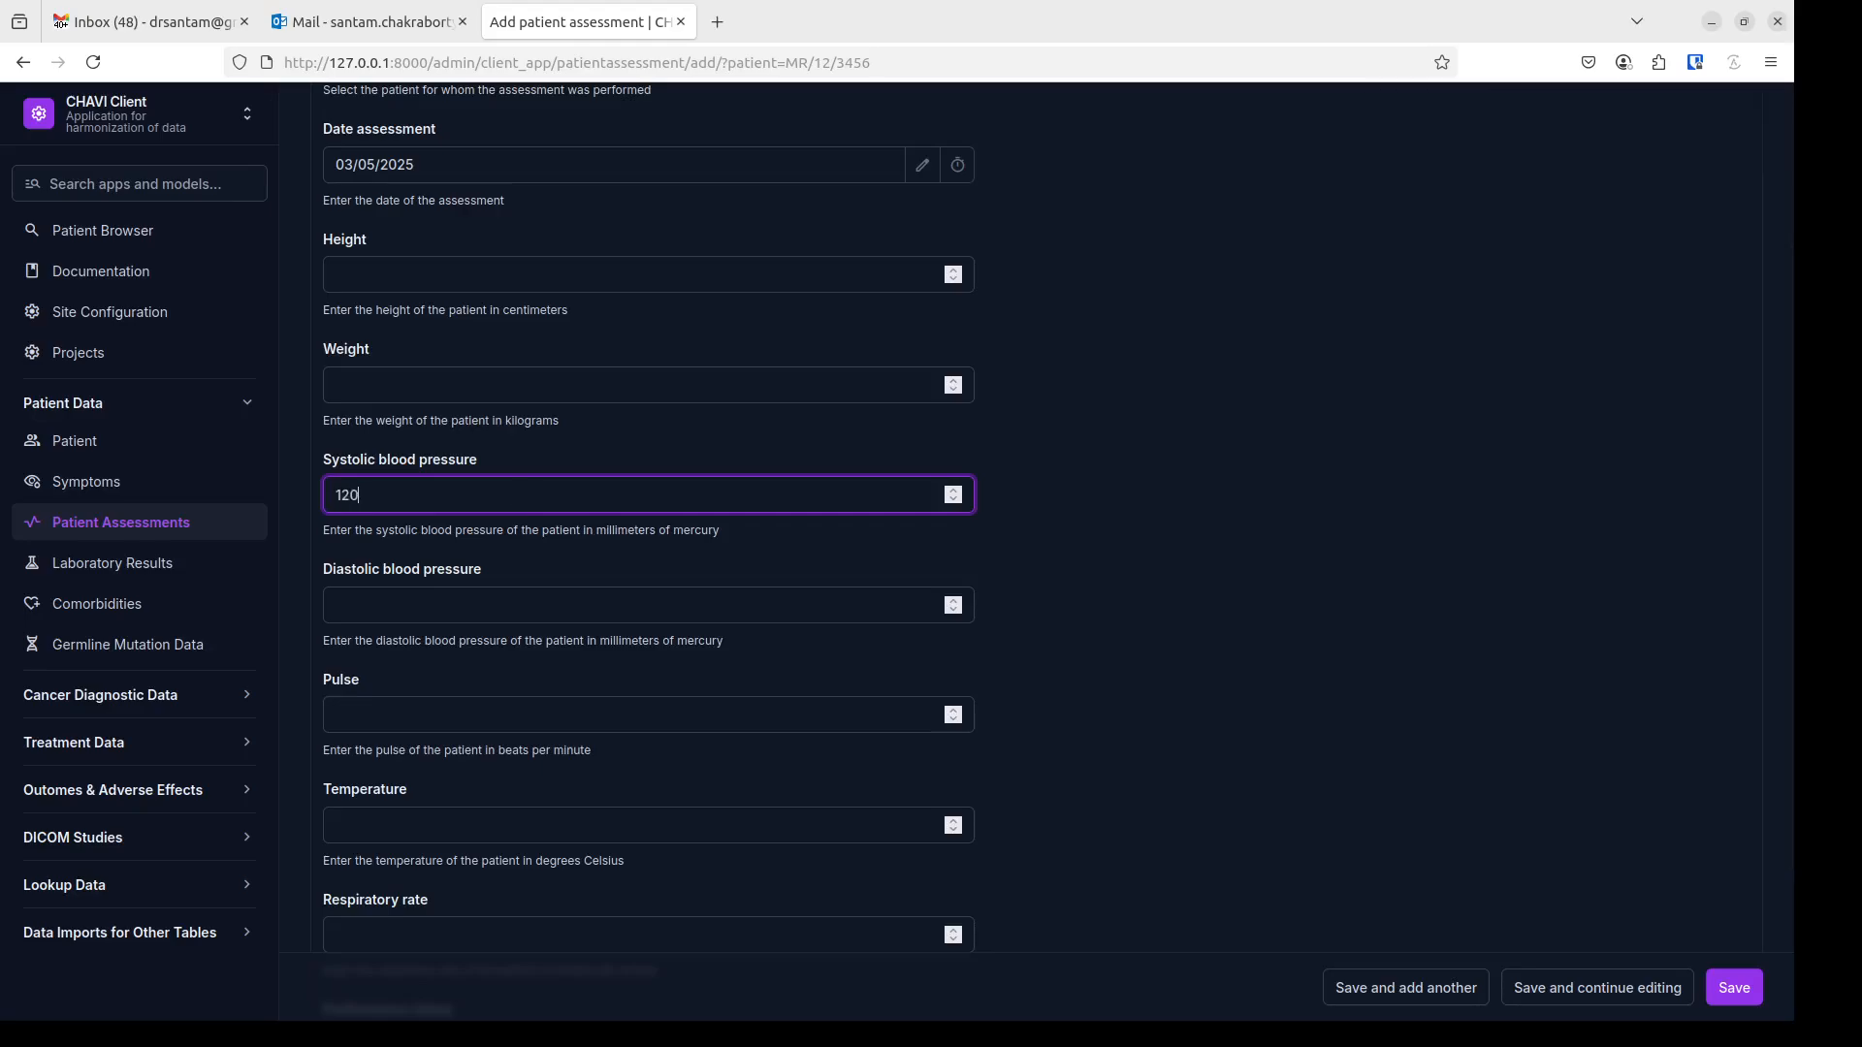
{"action": "left_click", "coordinate": [452, 601]}
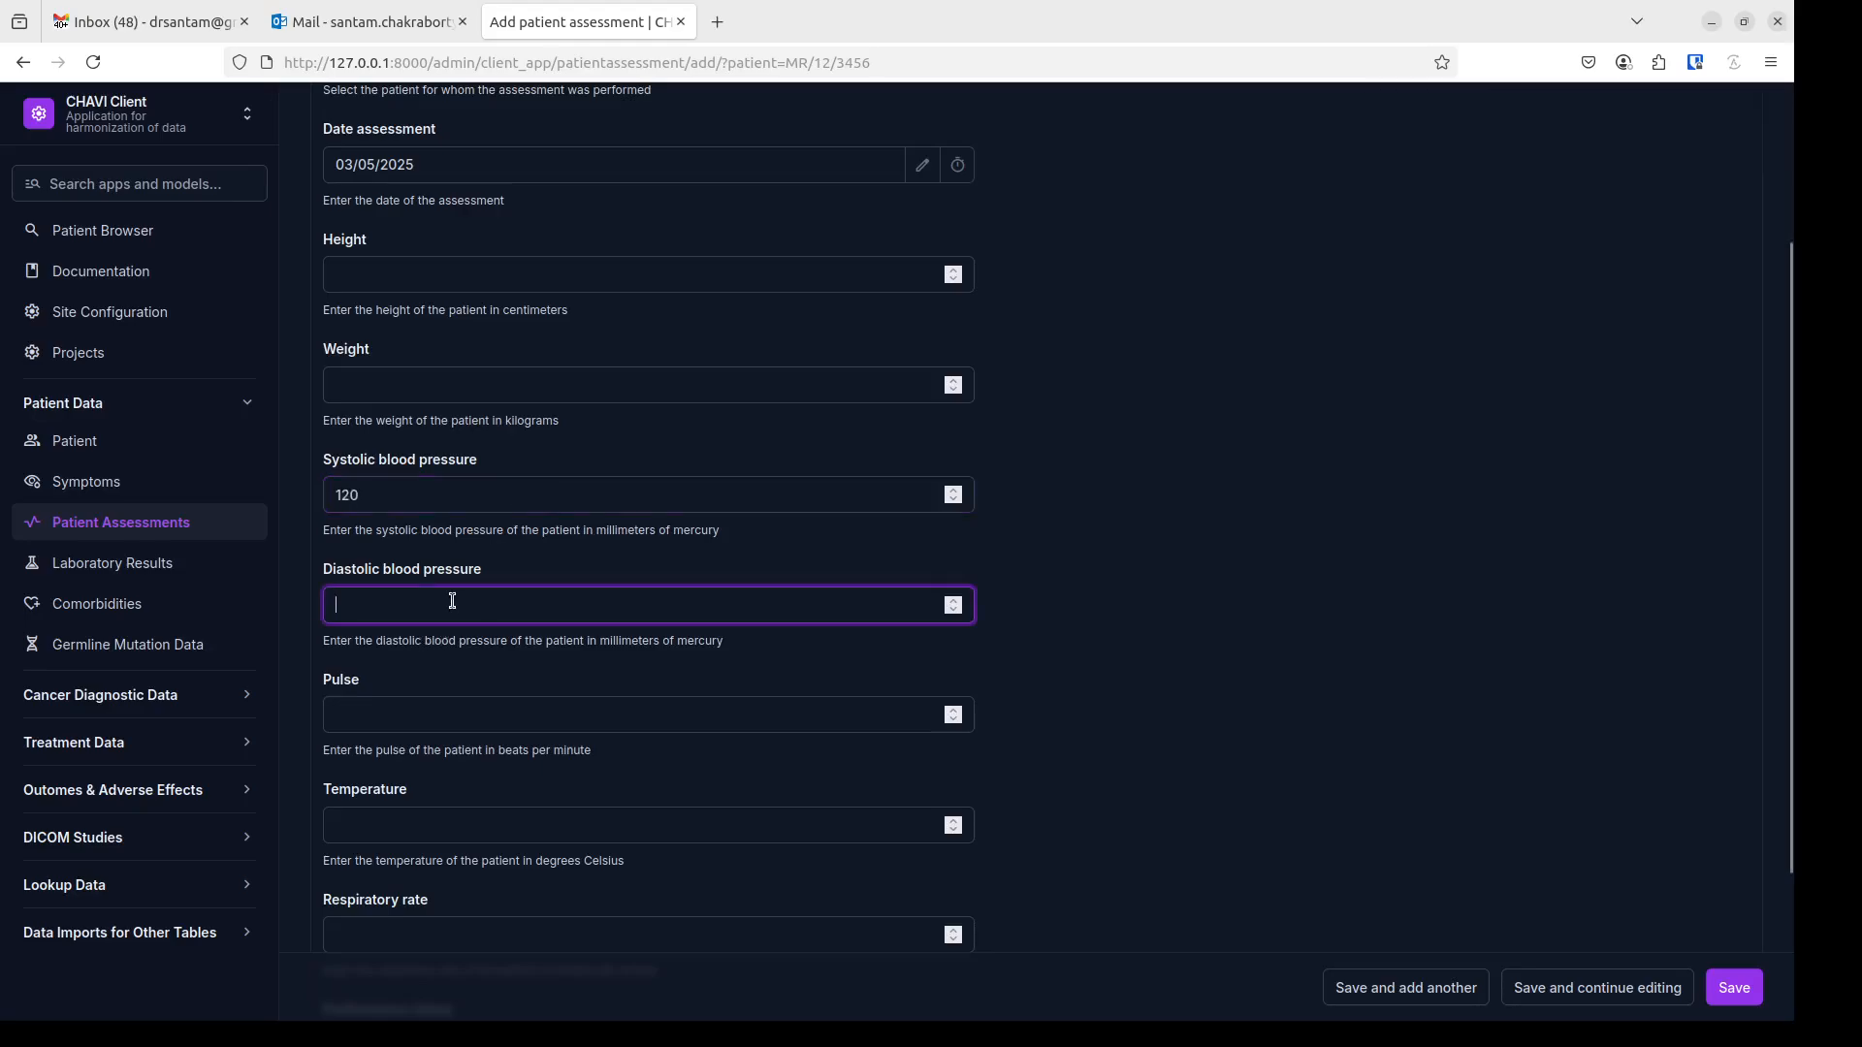
{"action": "type", "text": "75"}
- Set the performance status to "Fully active, able to carry on all pre-disease performance without restriction" and save the assessment
{"action": "scroll", "coordinate": [1148, 541], "scroll_direction": "down", "scroll_amount": 3}
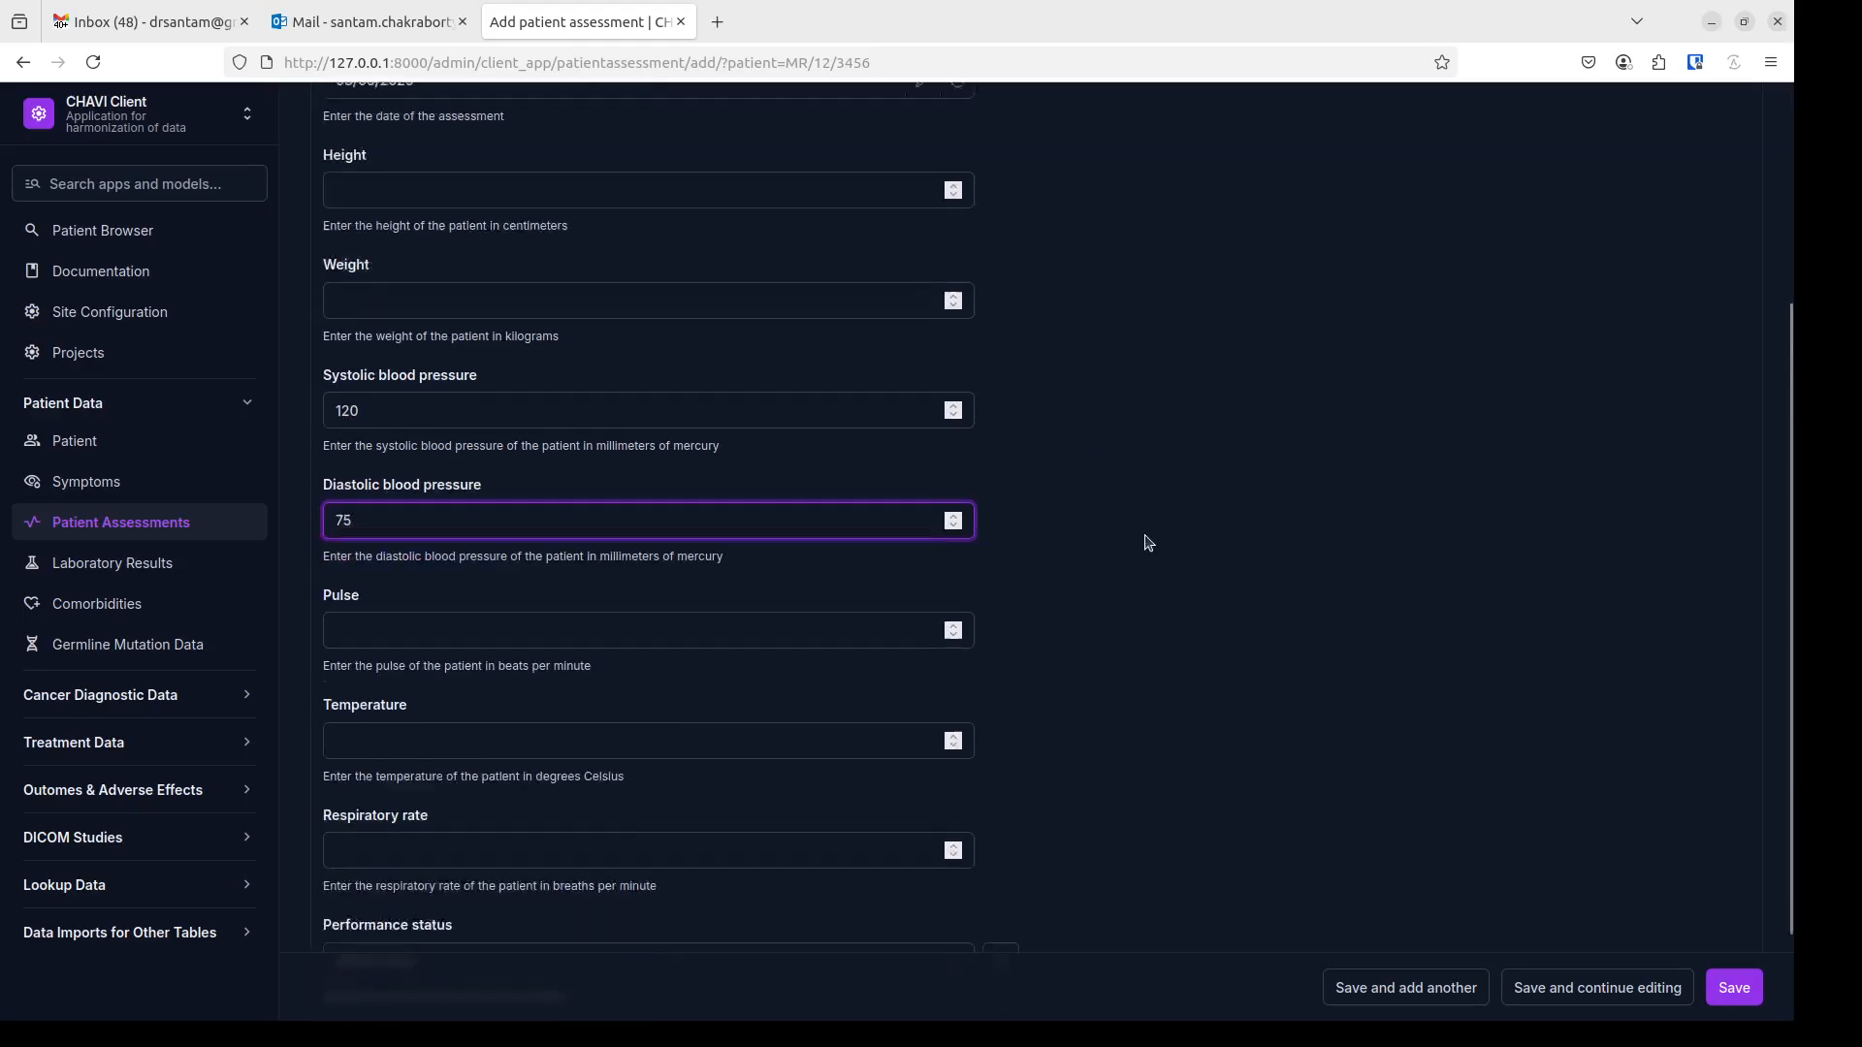
{"action": "left_click", "coordinate": [594, 836]}
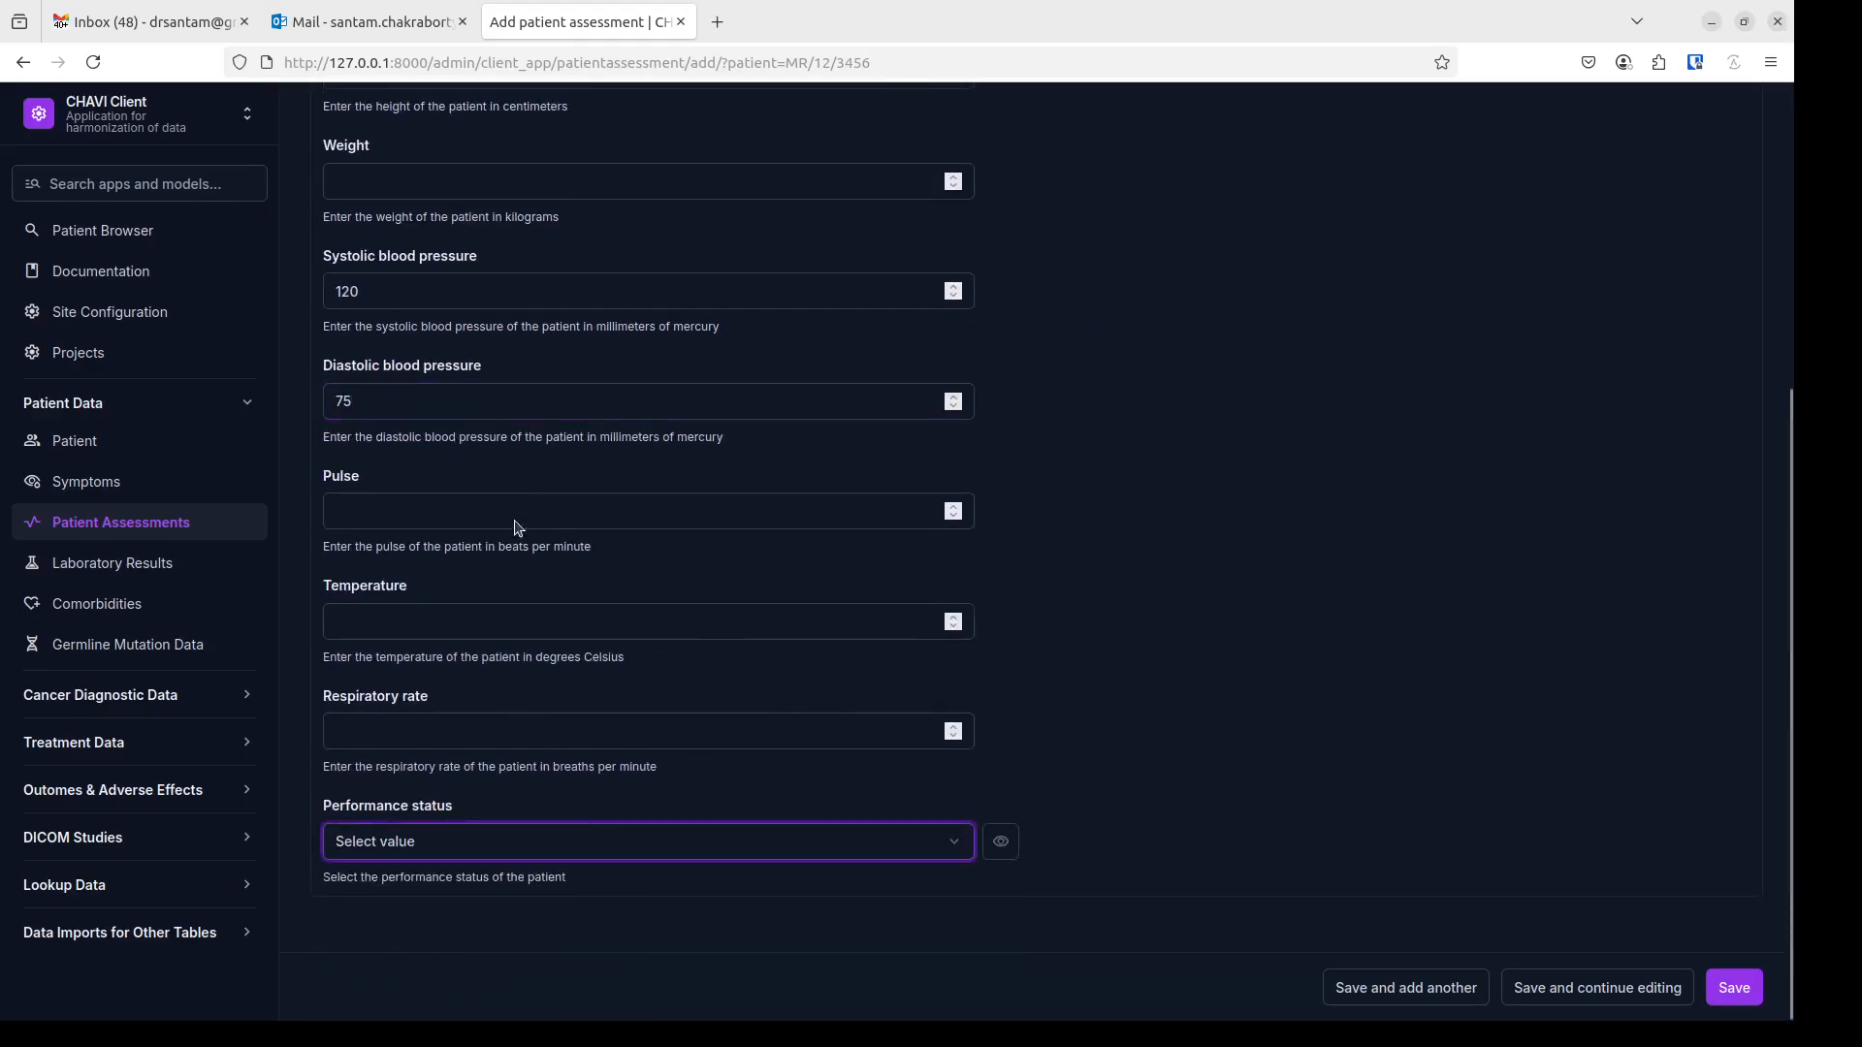
{"action": "key", "text": "Down"}
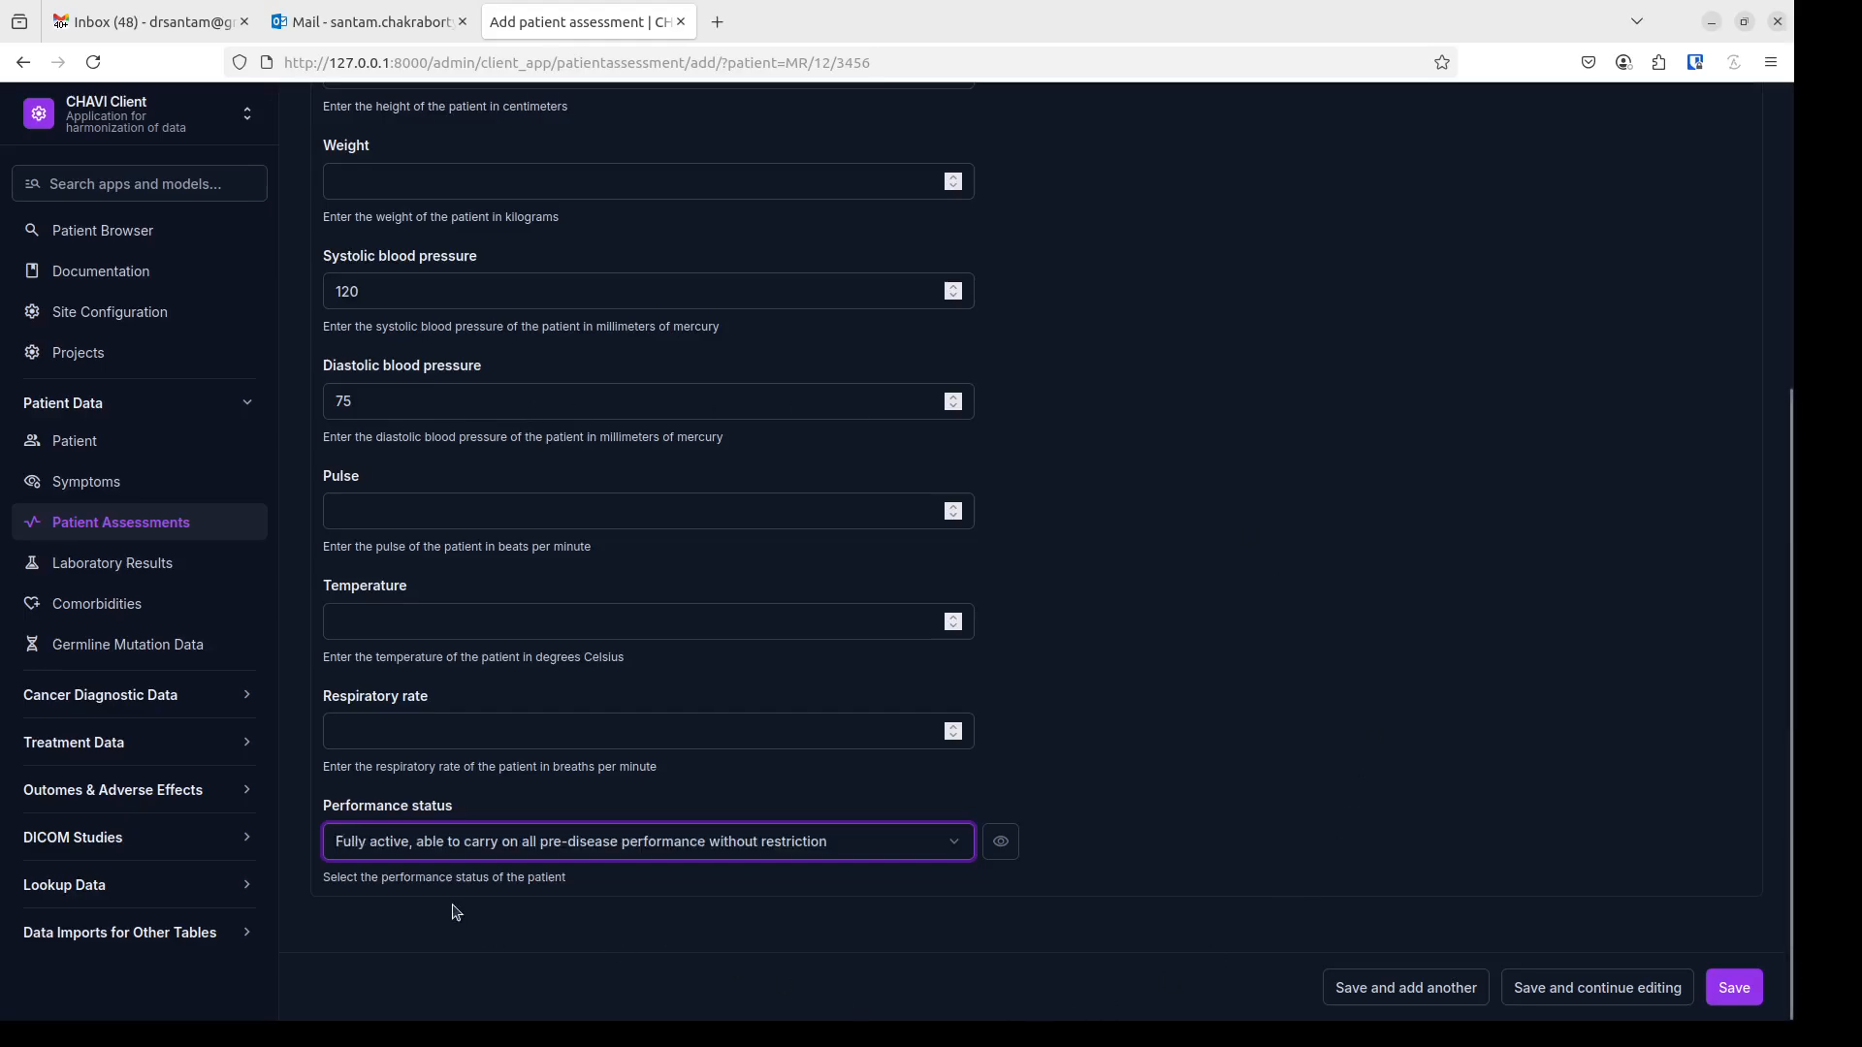
{"action": "left_click", "coordinate": [1736, 989]}
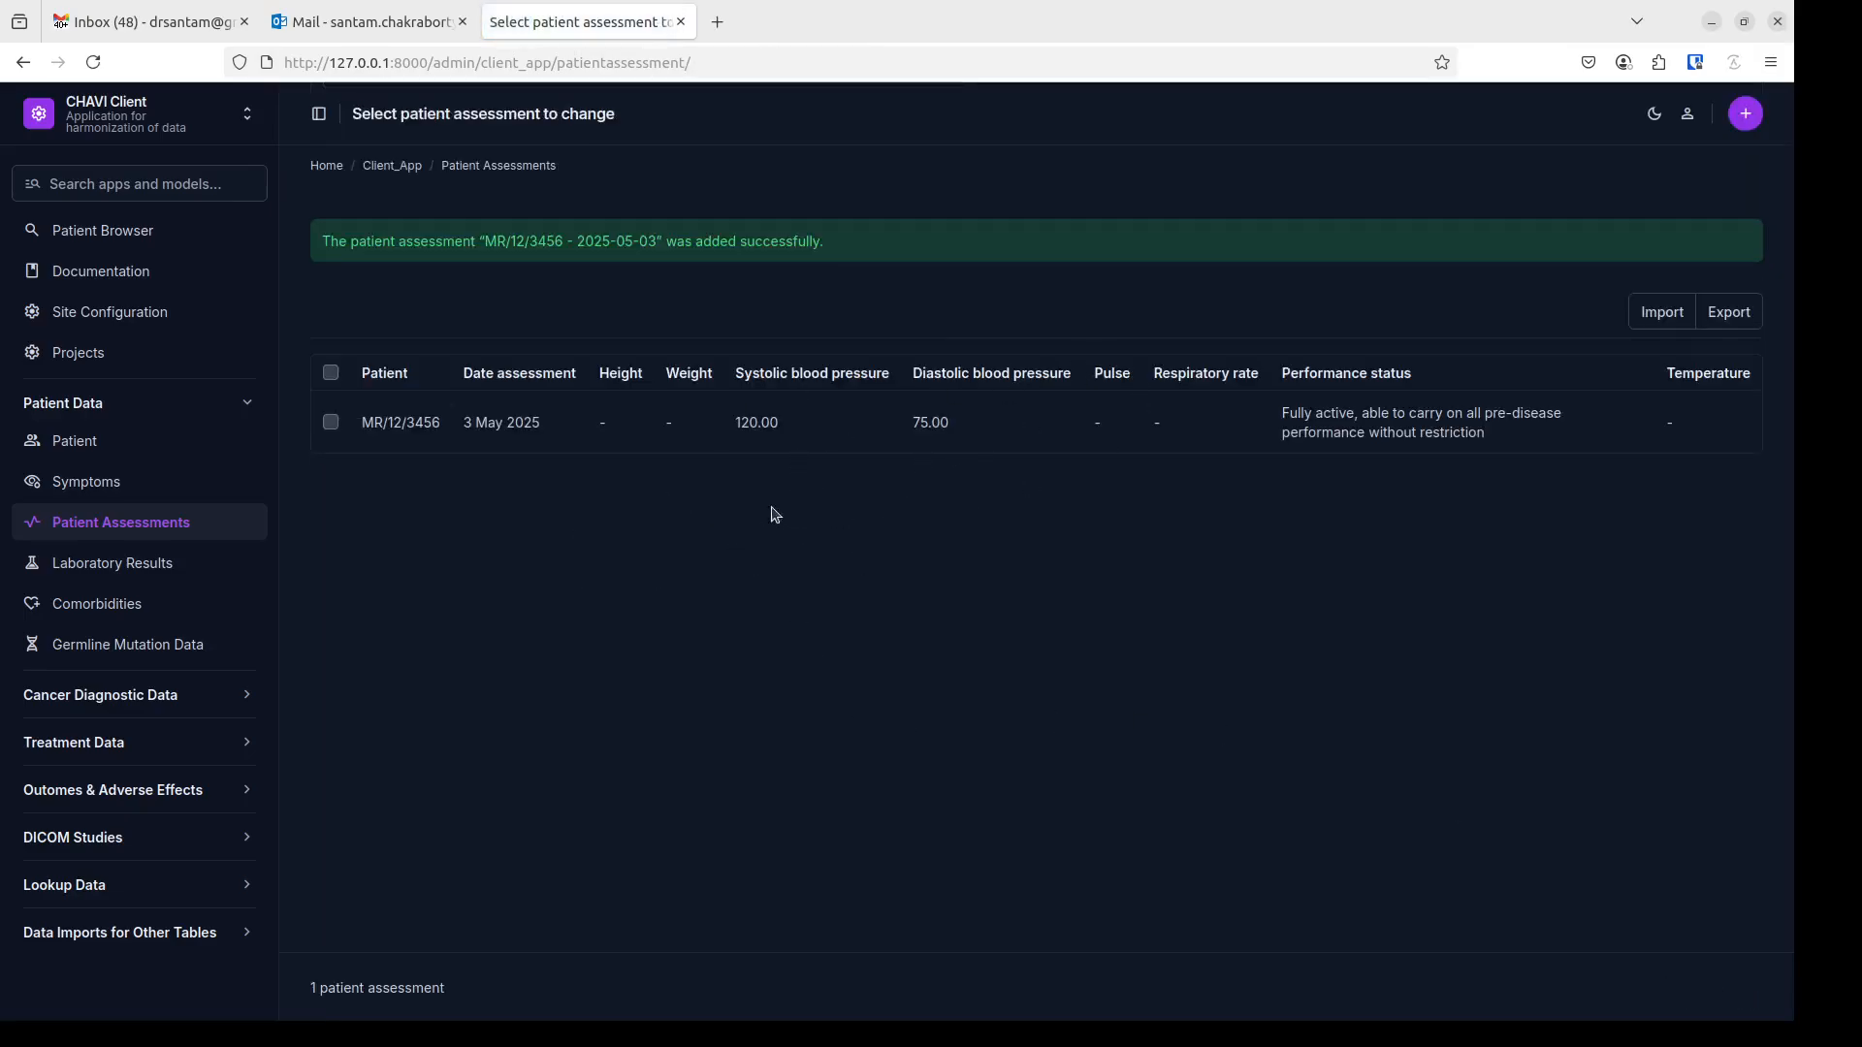
- Open the patient's summary from the Patient Browser and view the recorded patient assessments in a separate tab
{"action": "left_click", "coordinate": [174, 233]}
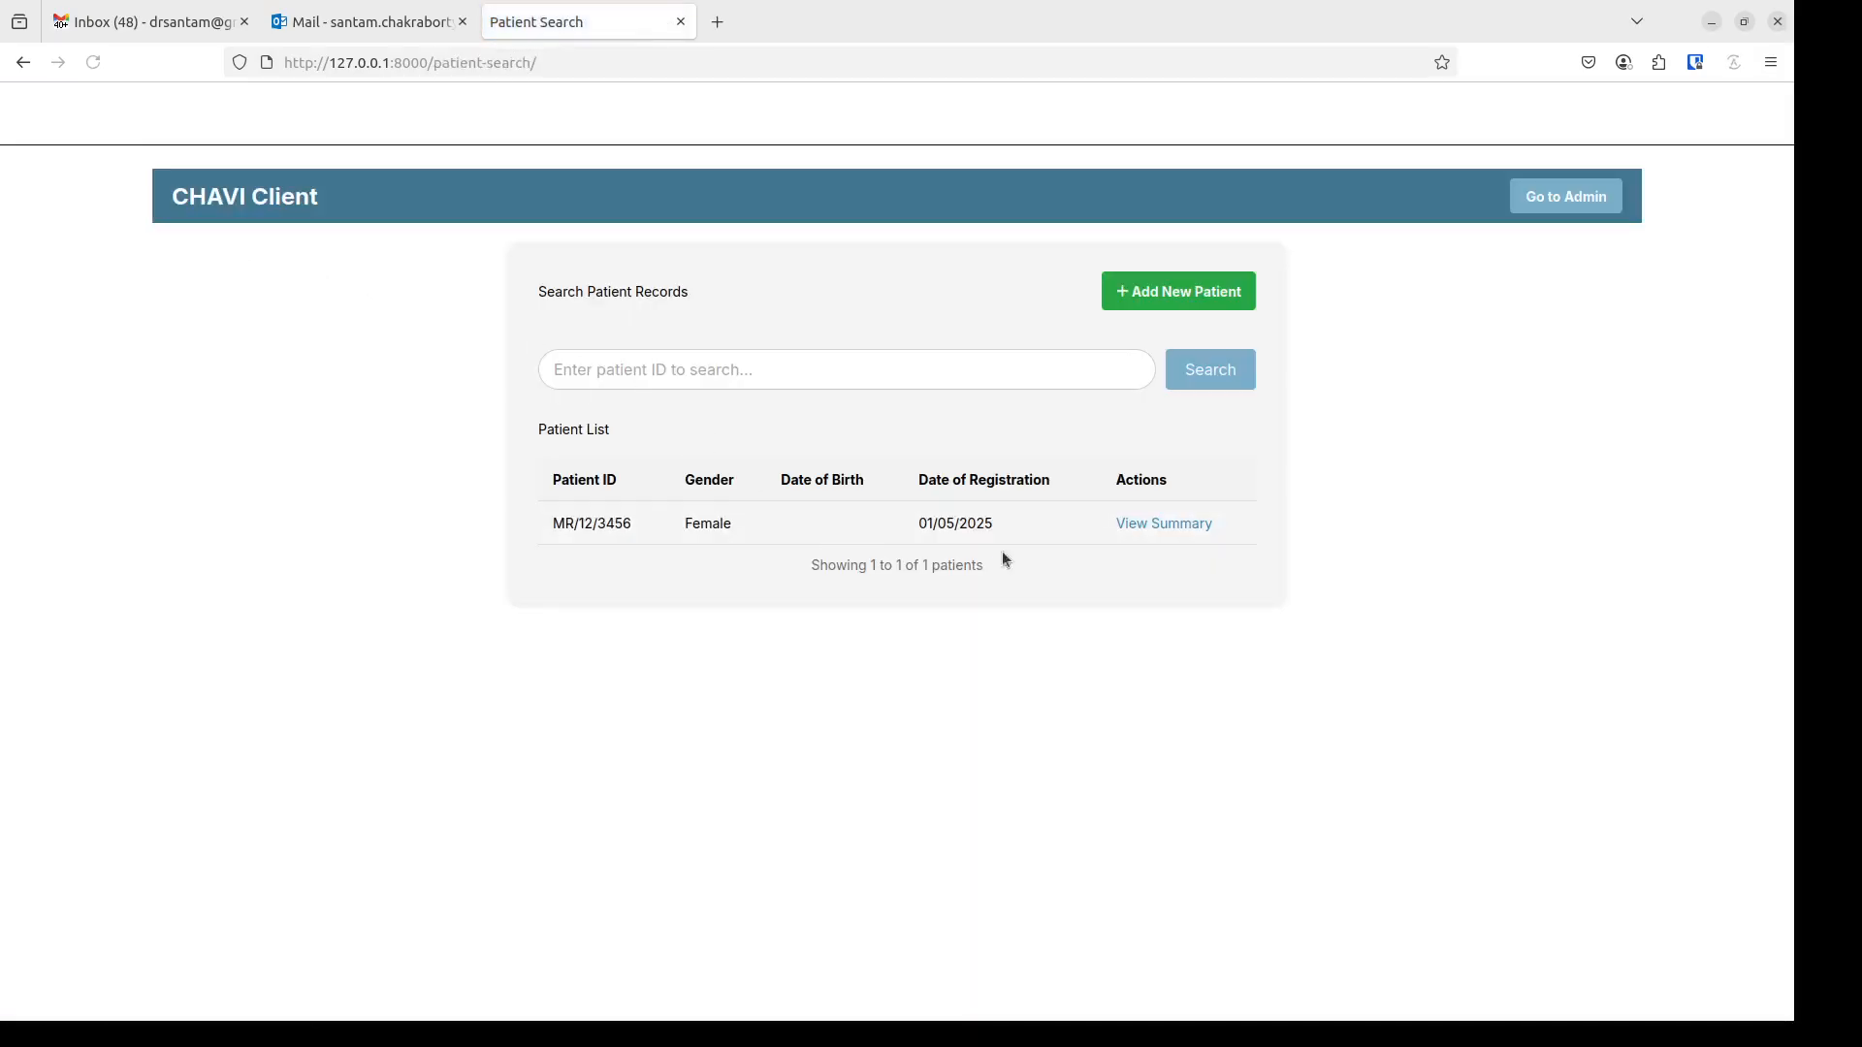
{"action": "left_click", "coordinate": [1191, 523]}
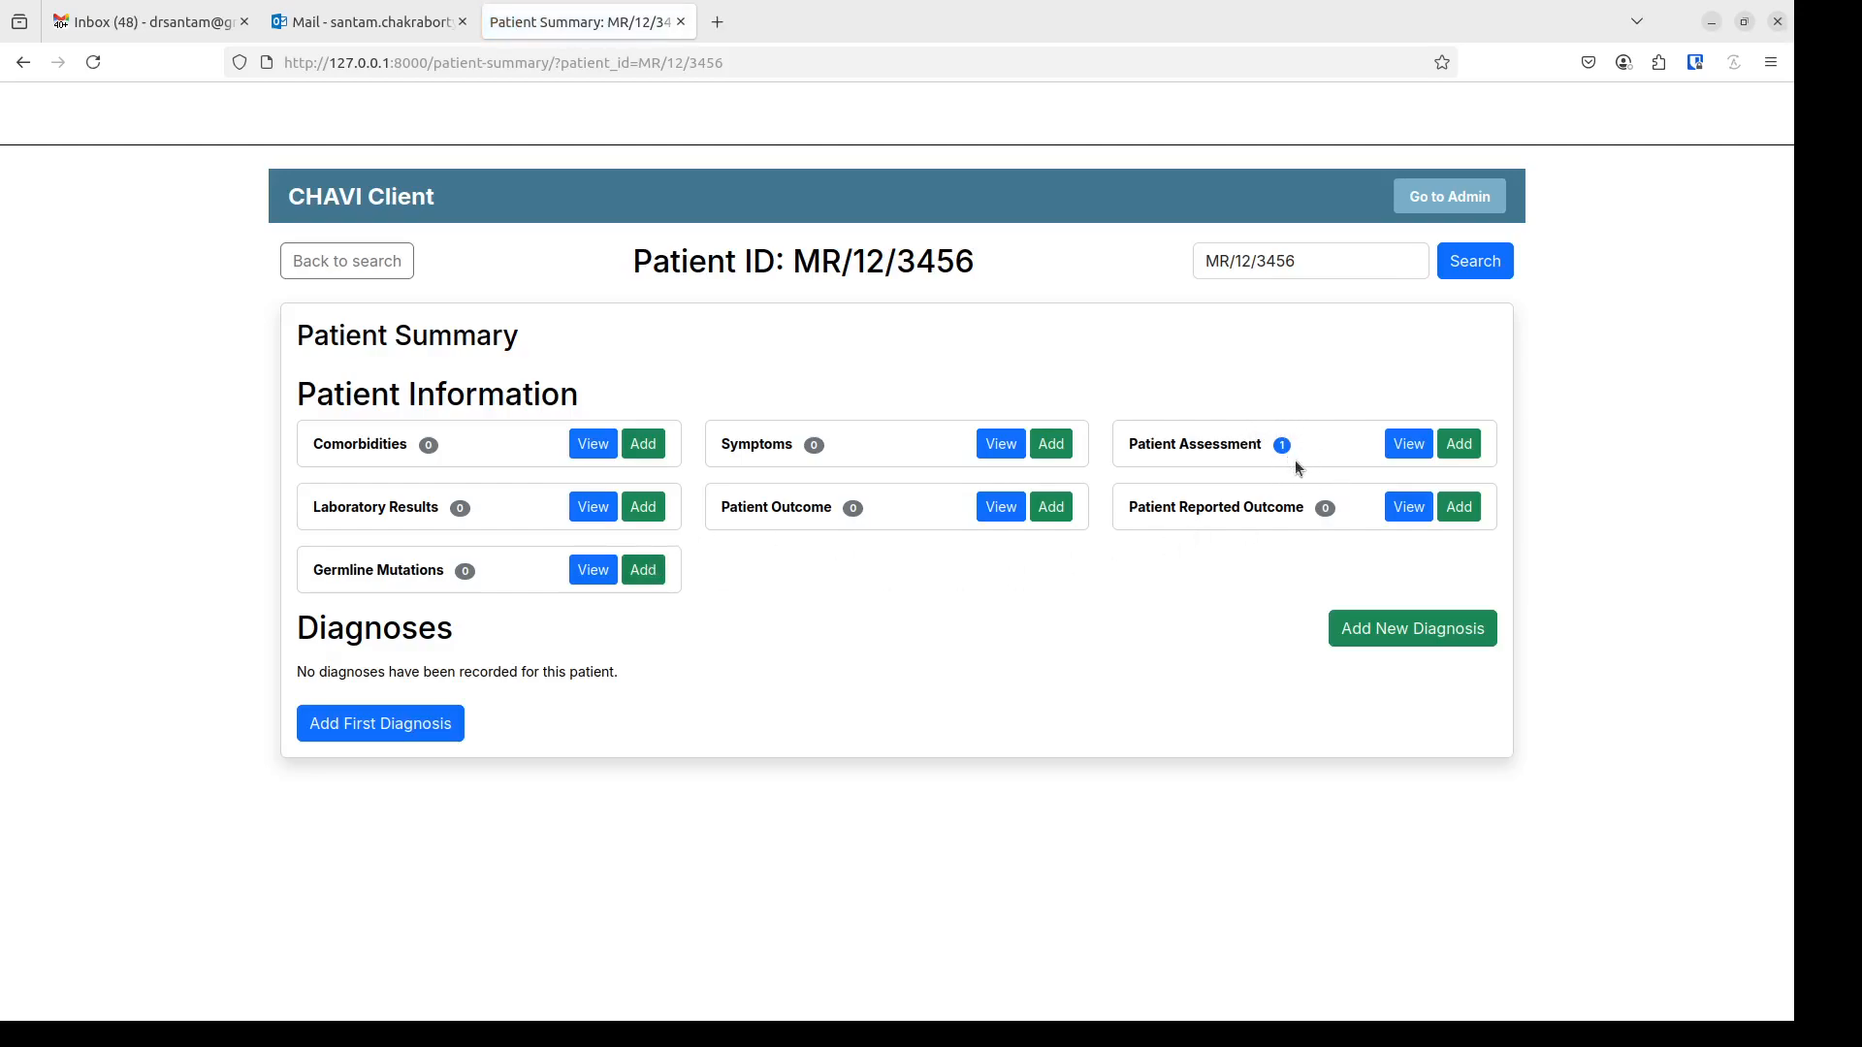
{"action": "middle_click", "coordinate": [1409, 446]}
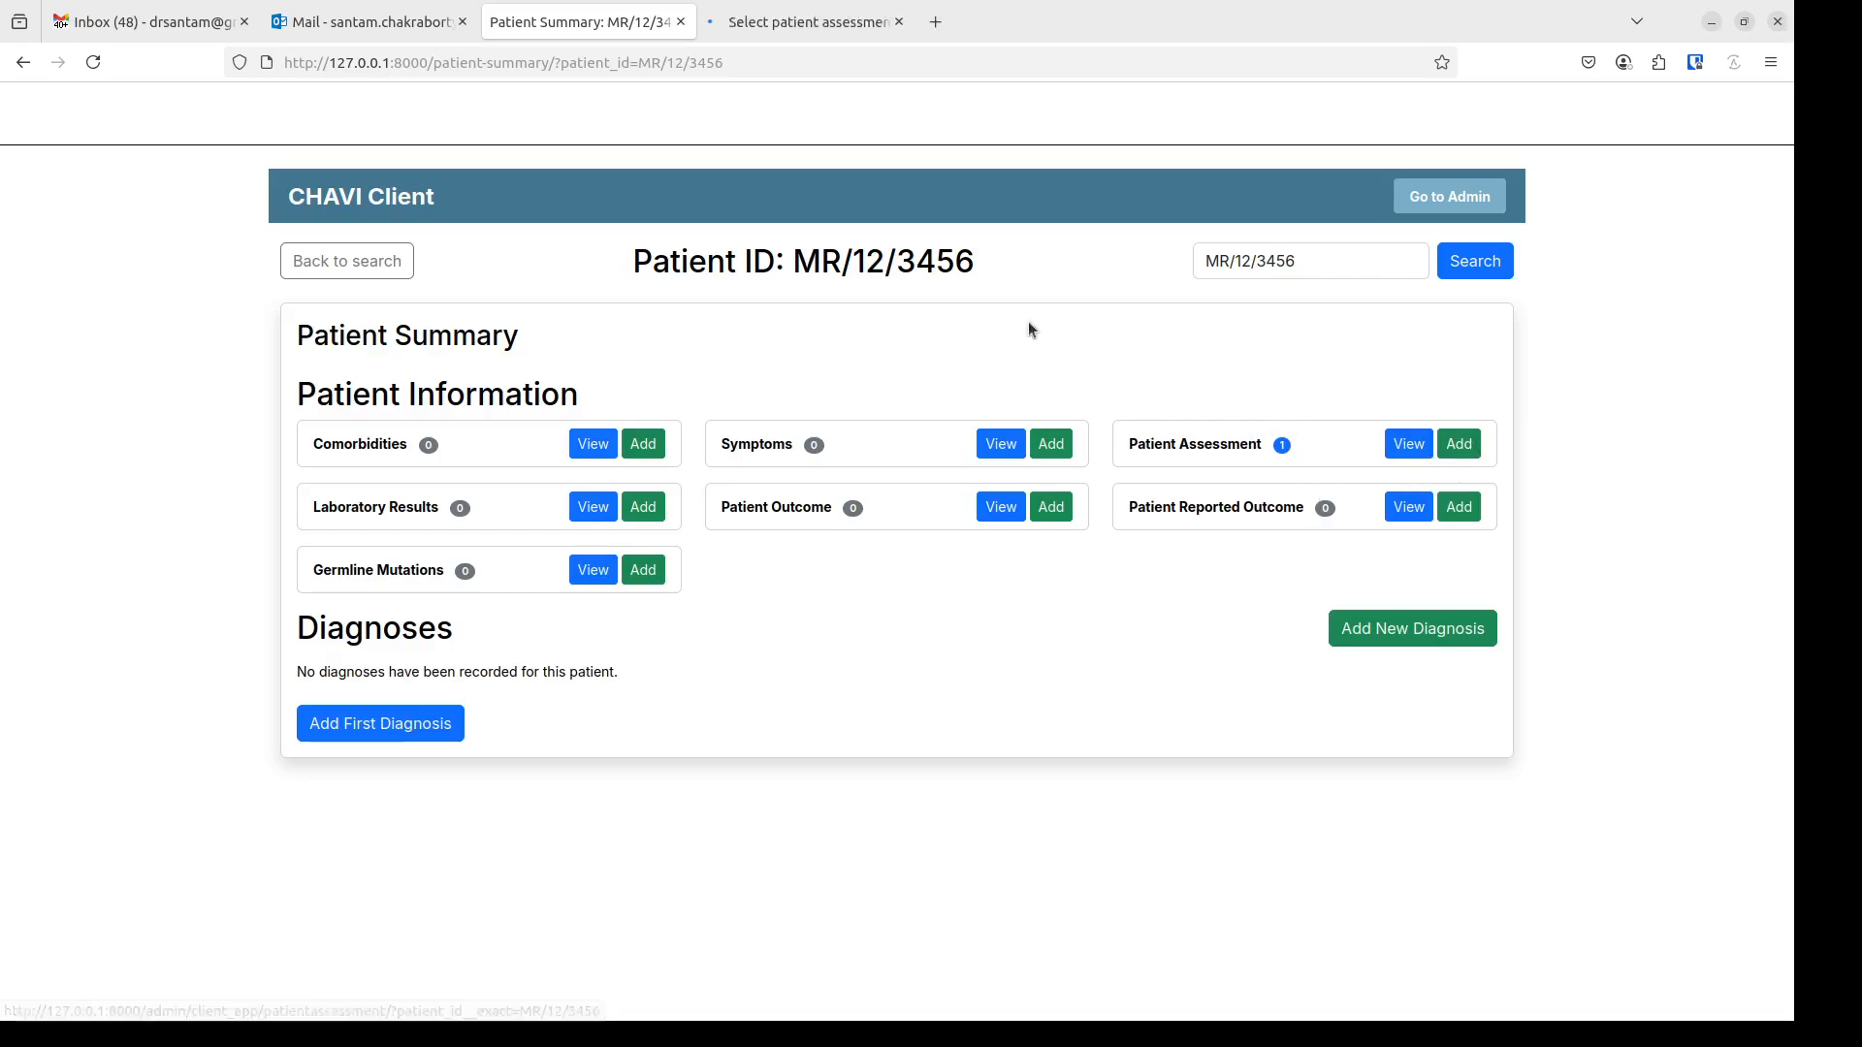
{"action": "left_click", "coordinate": [829, 25]}
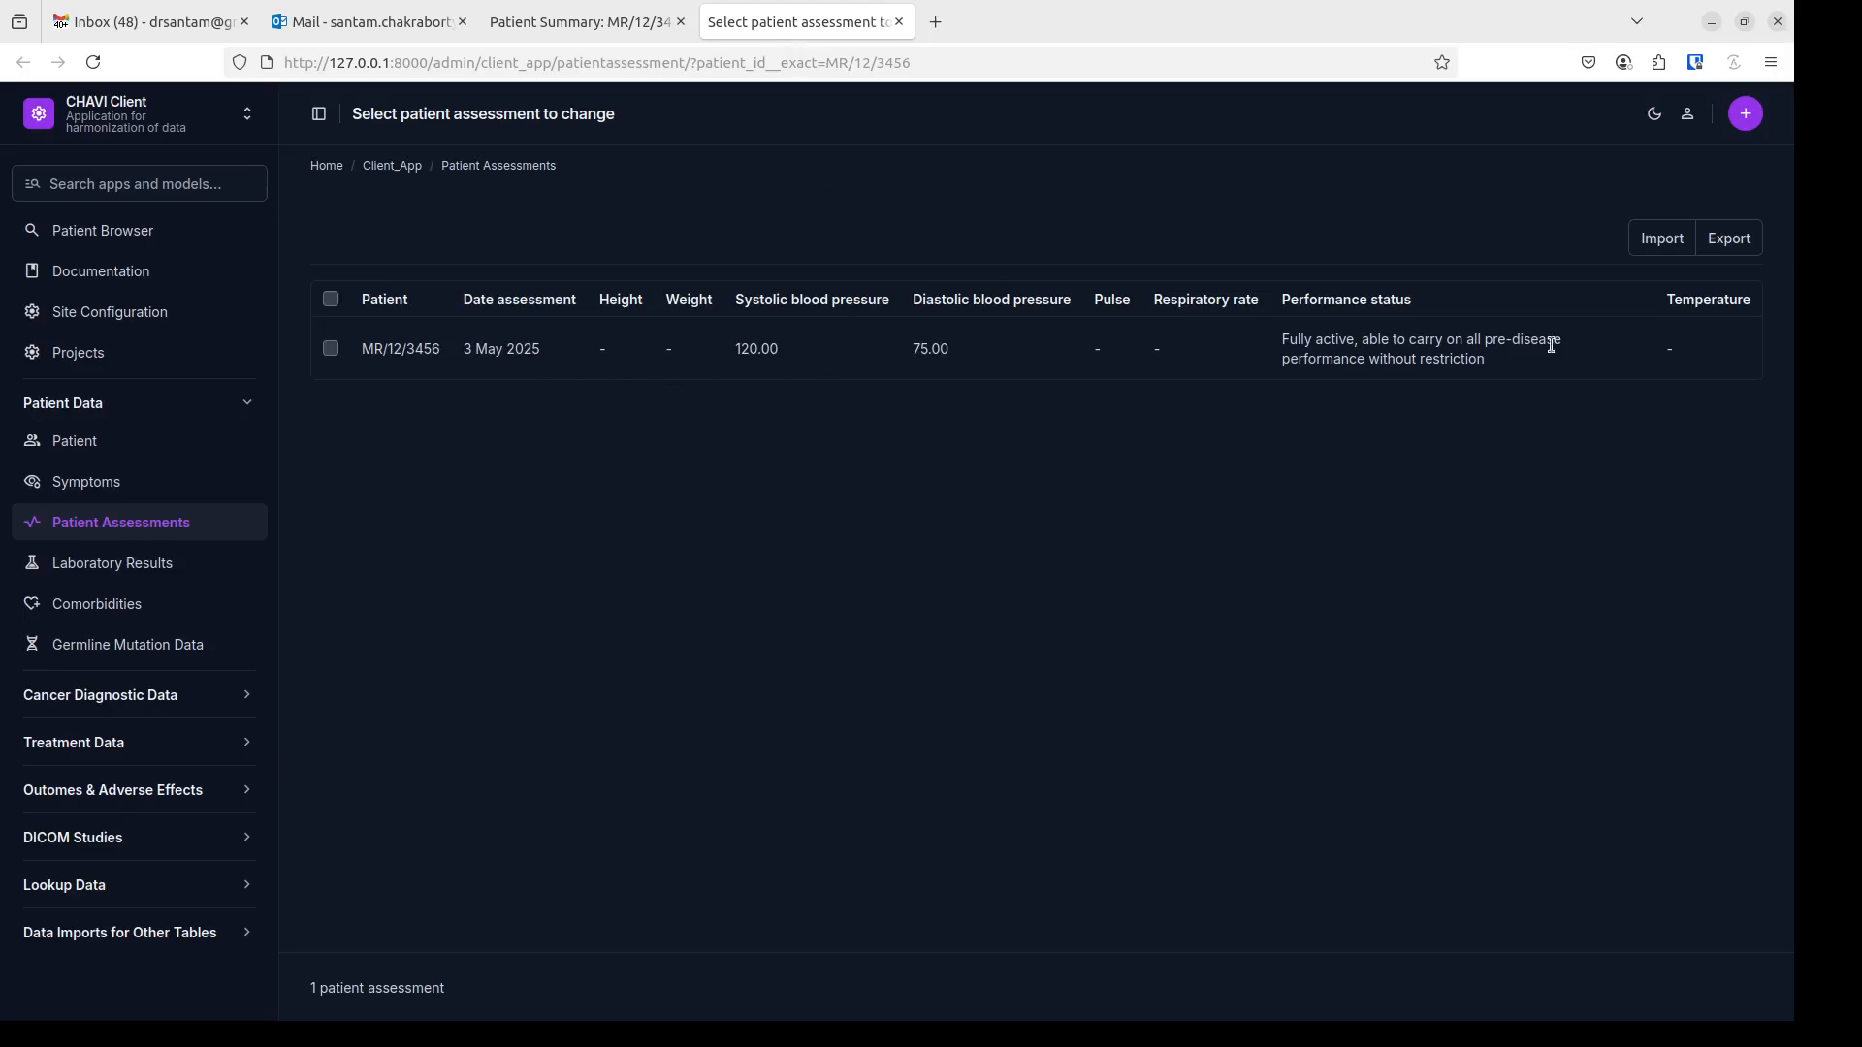
- Return to the patient summary and start another patient assessment in a separate tab, dated 06/05/2025
{"action": "left_click", "coordinate": [601, 22]}
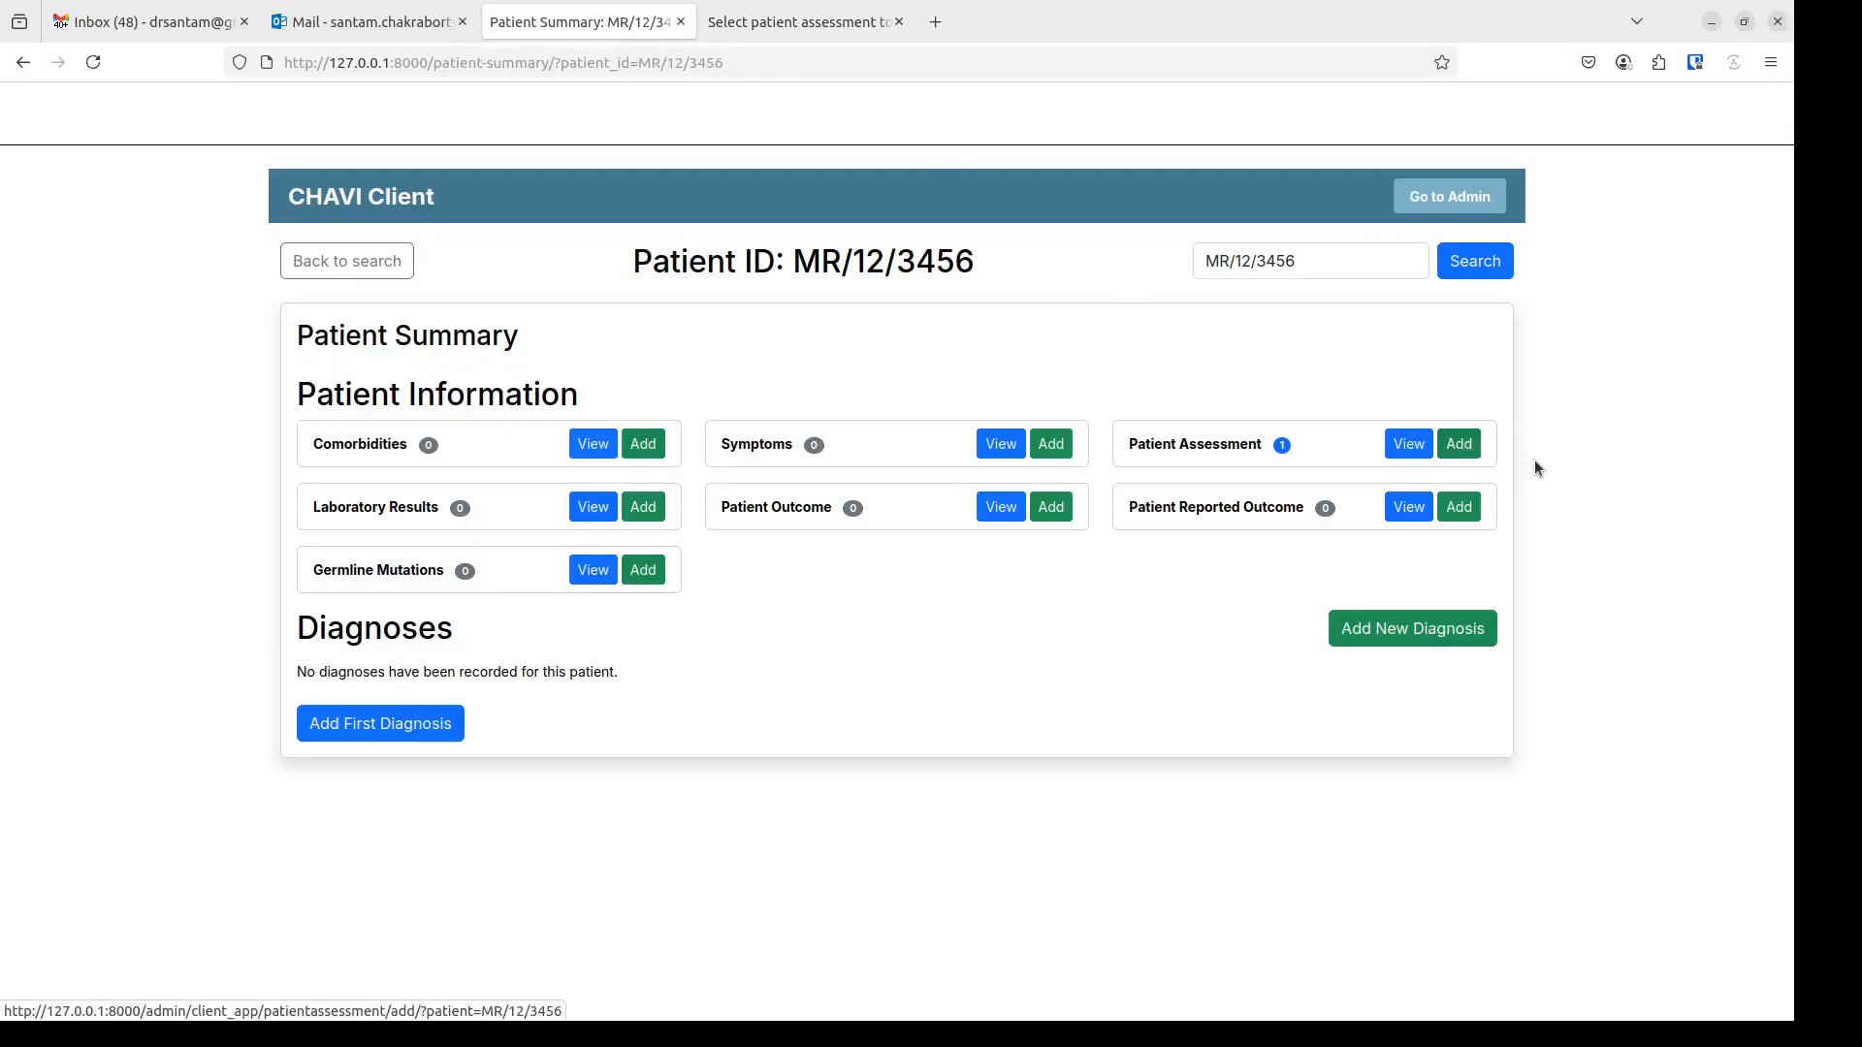
{"action": "middle_click", "coordinate": [1460, 443]}
{"action": "left_click", "coordinate": [754, 22]}
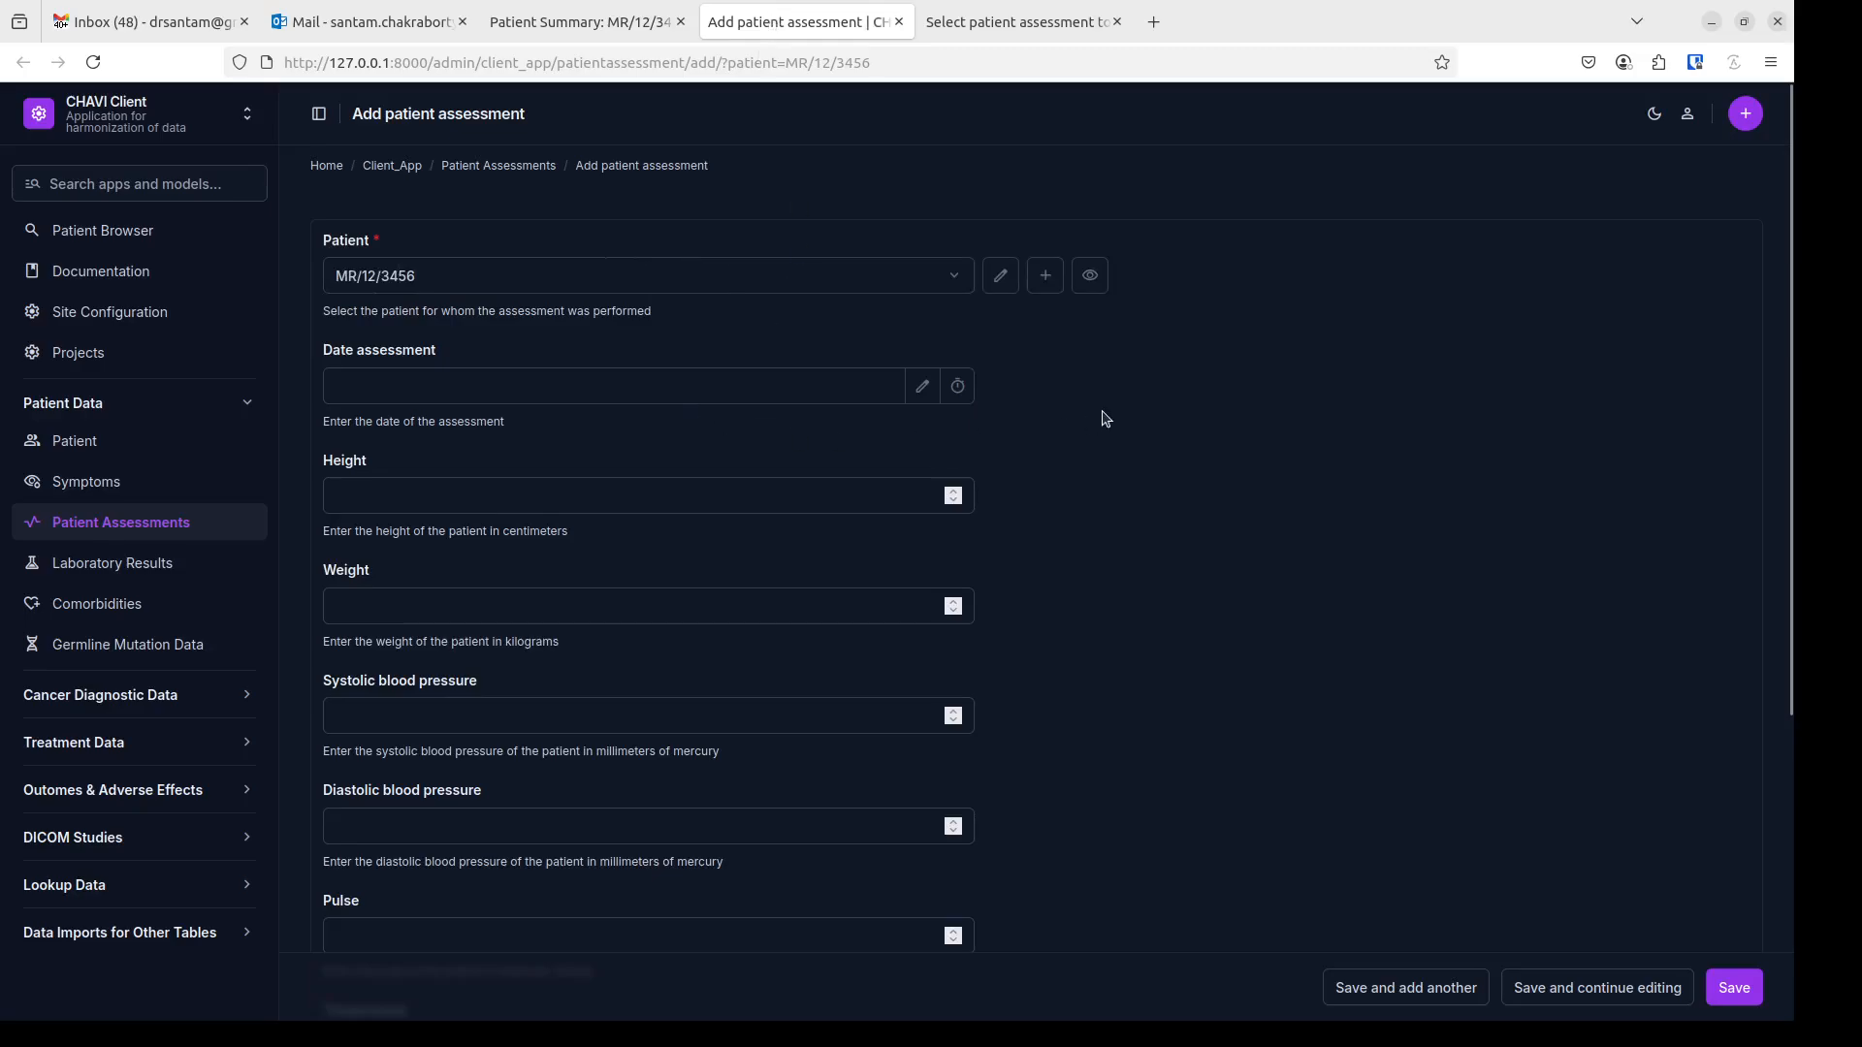
{"action": "left_click", "coordinate": [922, 387]}
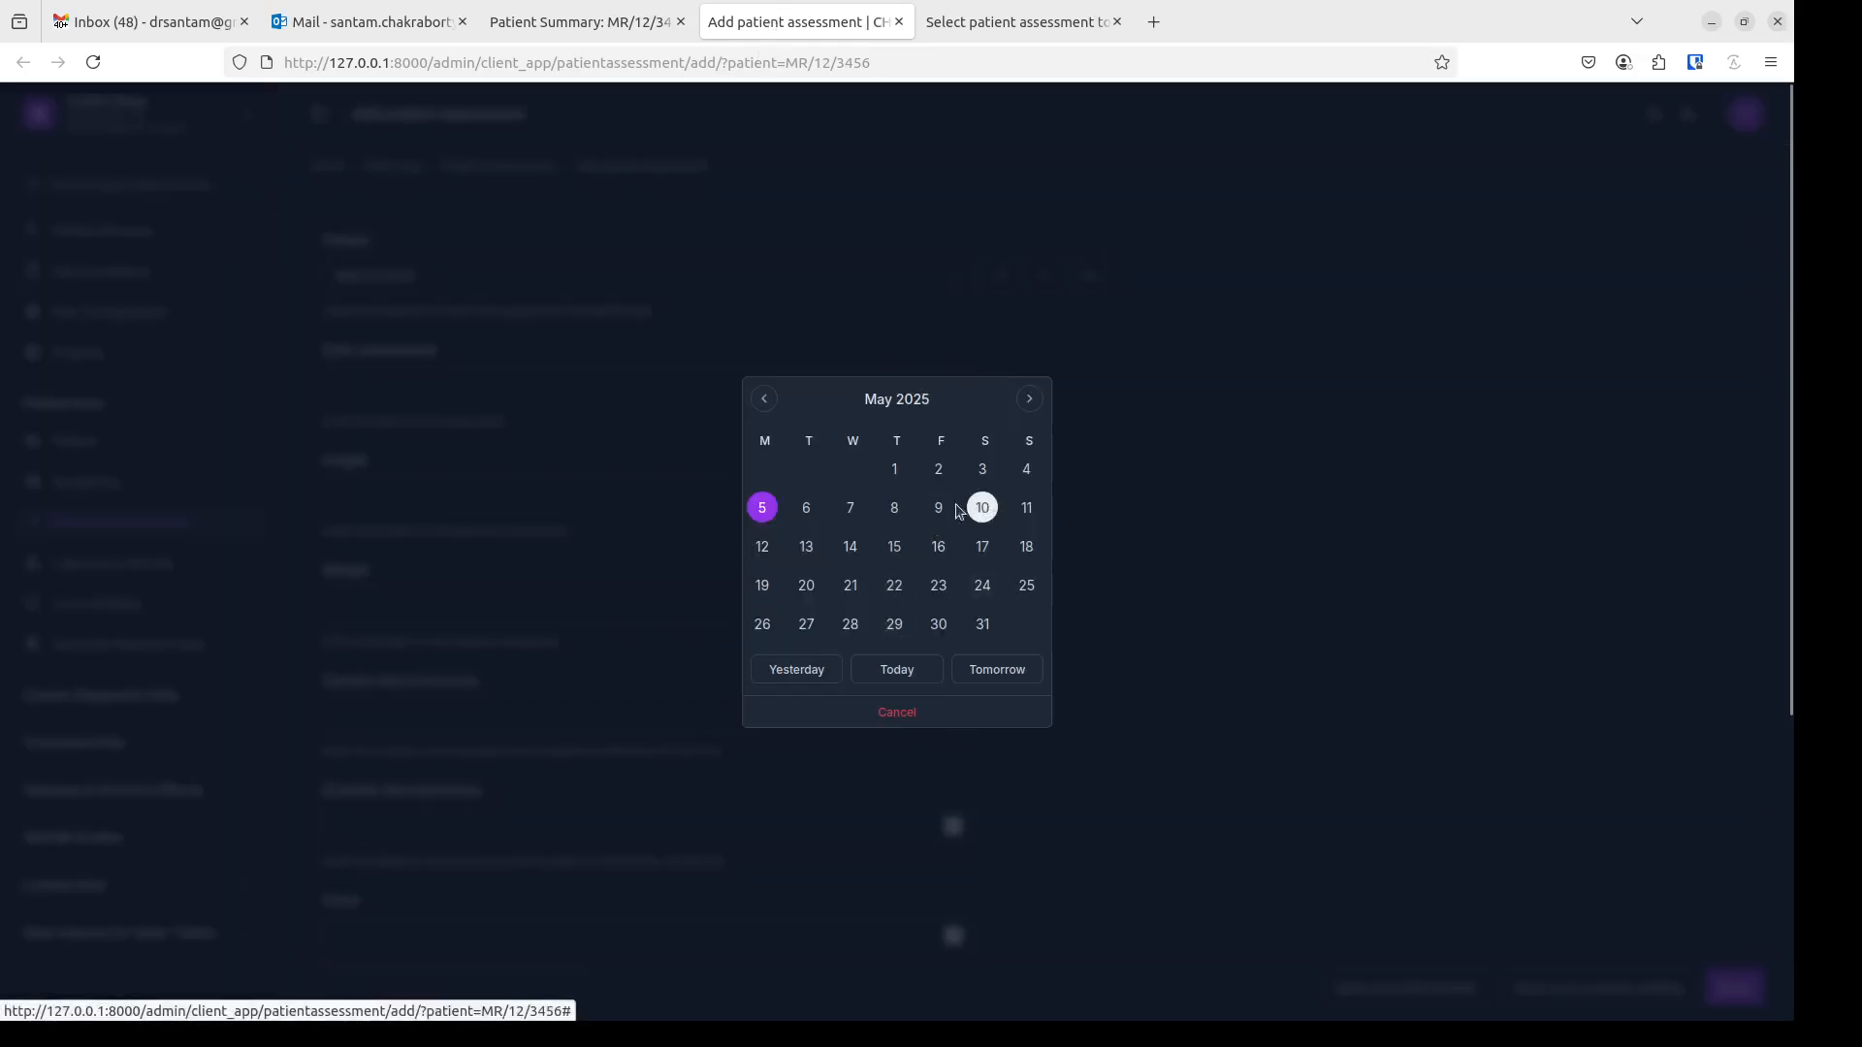
{"action": "left_click", "coordinate": [806, 509]}
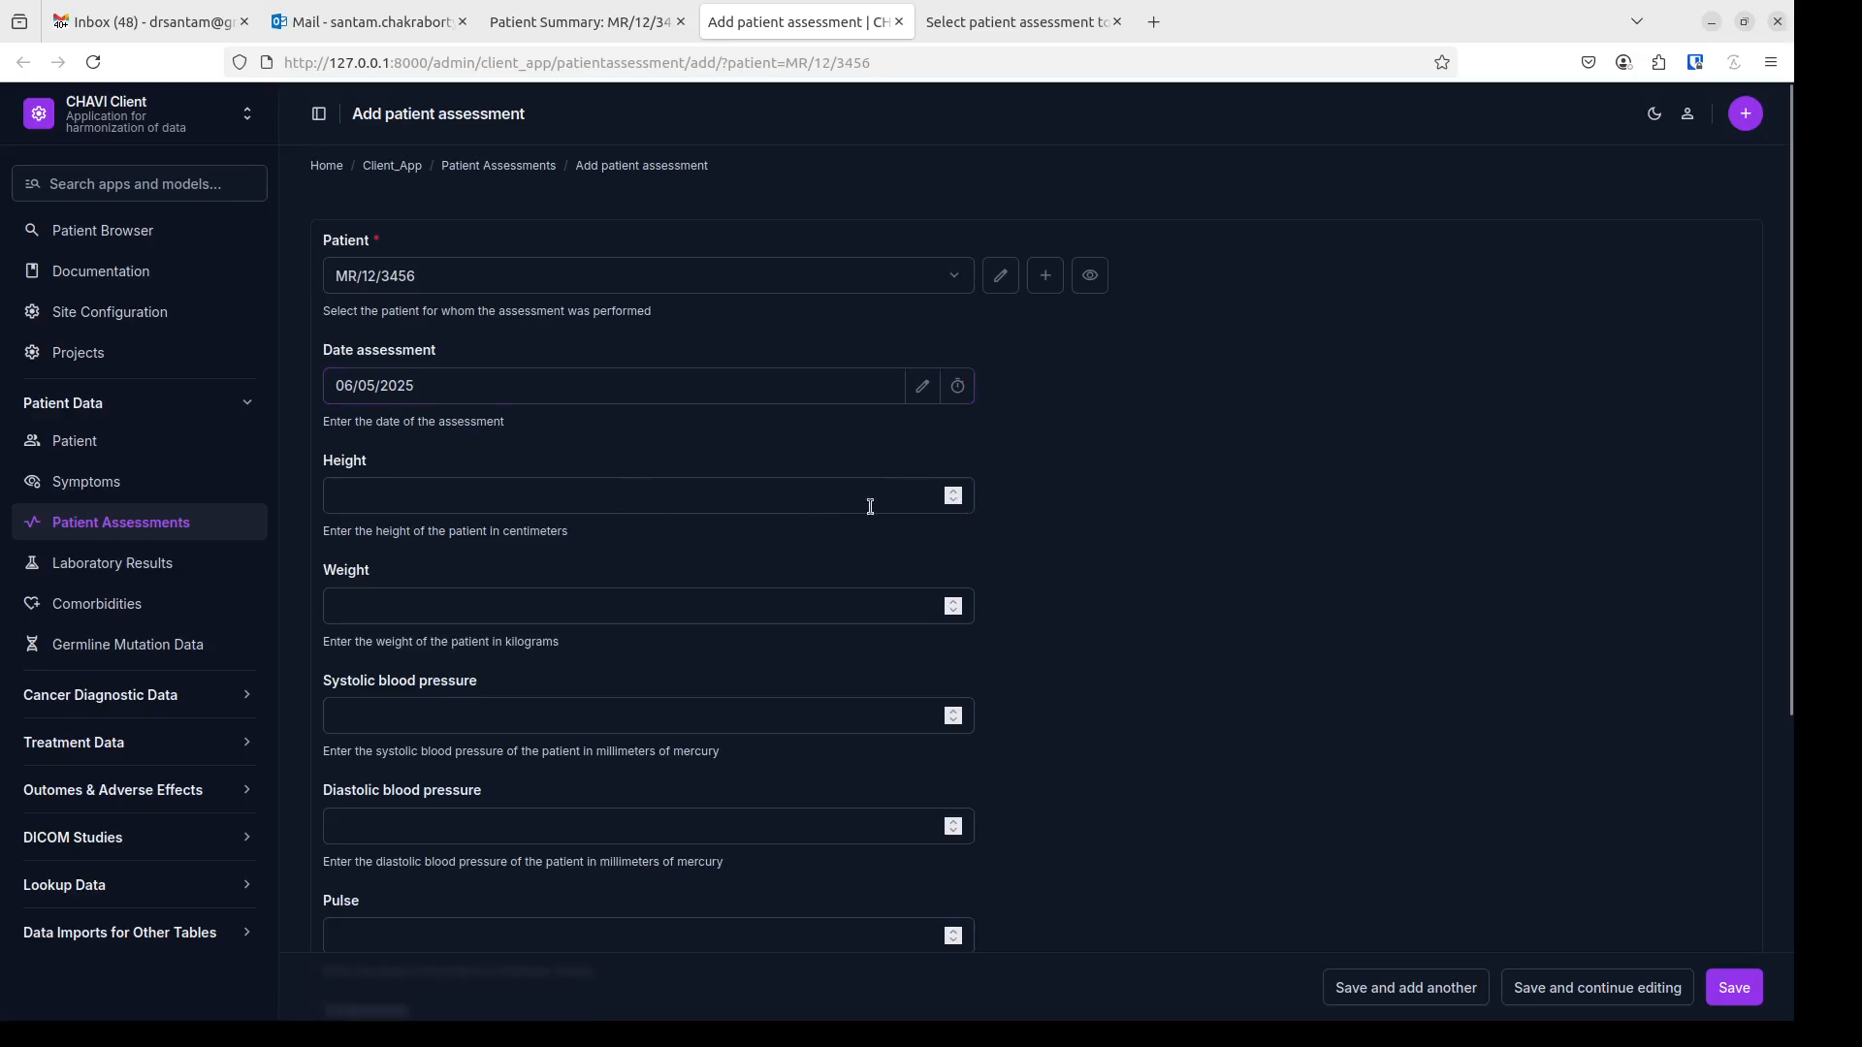
- Enter a height of 175 cm and a weight of 89 kg in the assessment
{"action": "left_click", "coordinate": [812, 499]}
{"action": "type", "text": "175"}
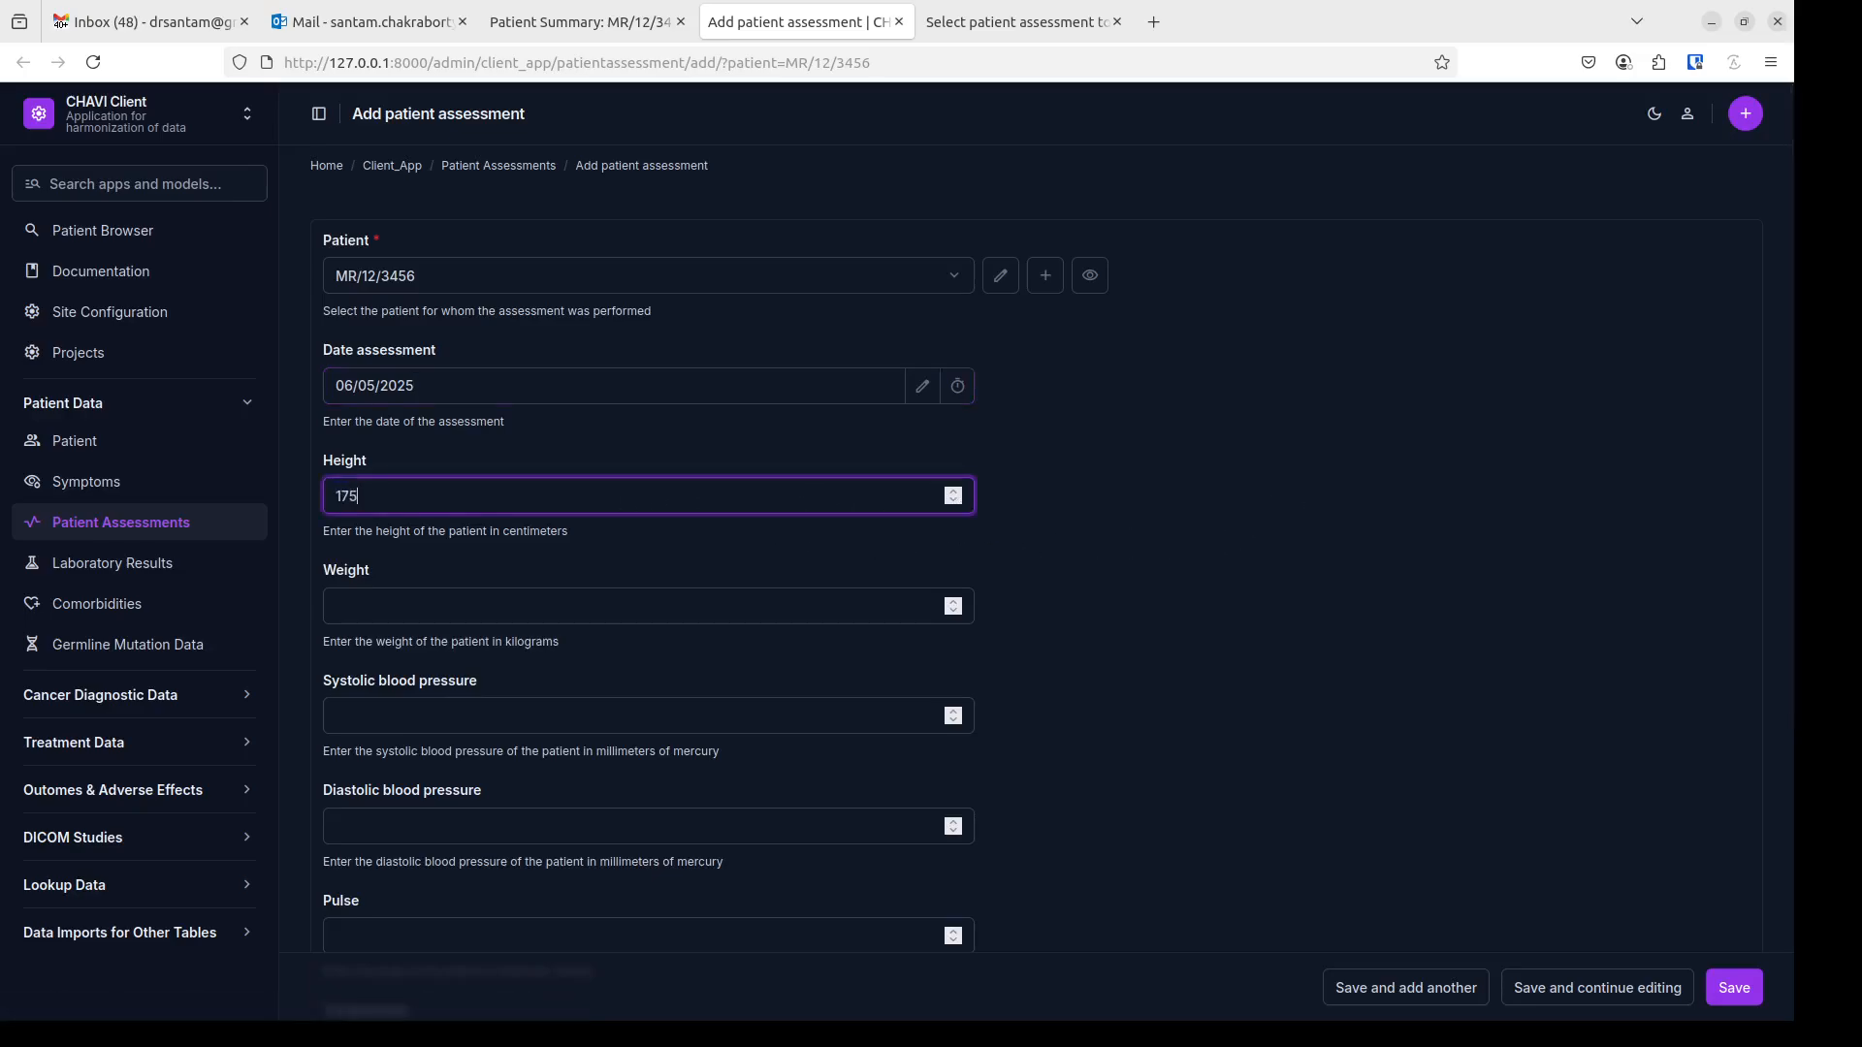
{"action": "left_click", "coordinate": [671, 608]}
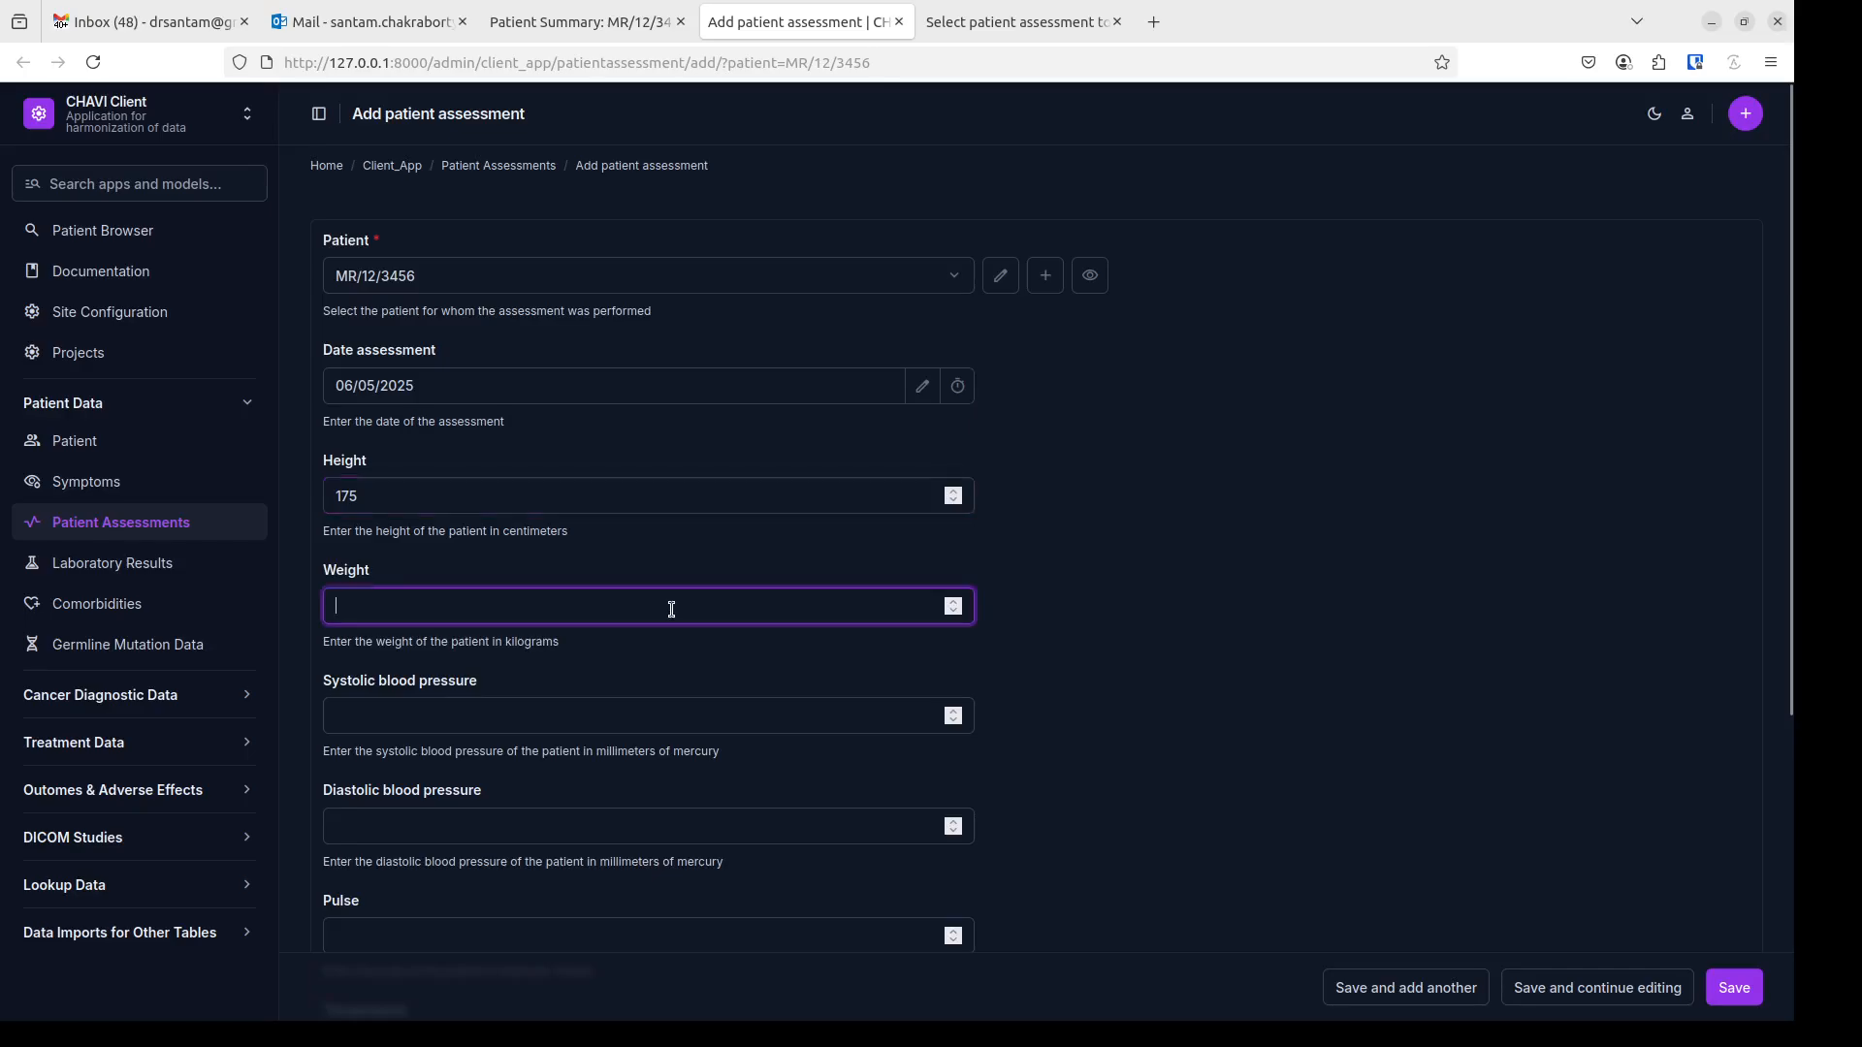
{"action": "type", "text": "89"}
- Set the performance status to the option beginning "Restricted in physically strenuous activity but ambulatory" and save the assessment
{"action": "scroll", "coordinate": [986, 629], "scroll_direction": "down", "scroll_amount": 5}
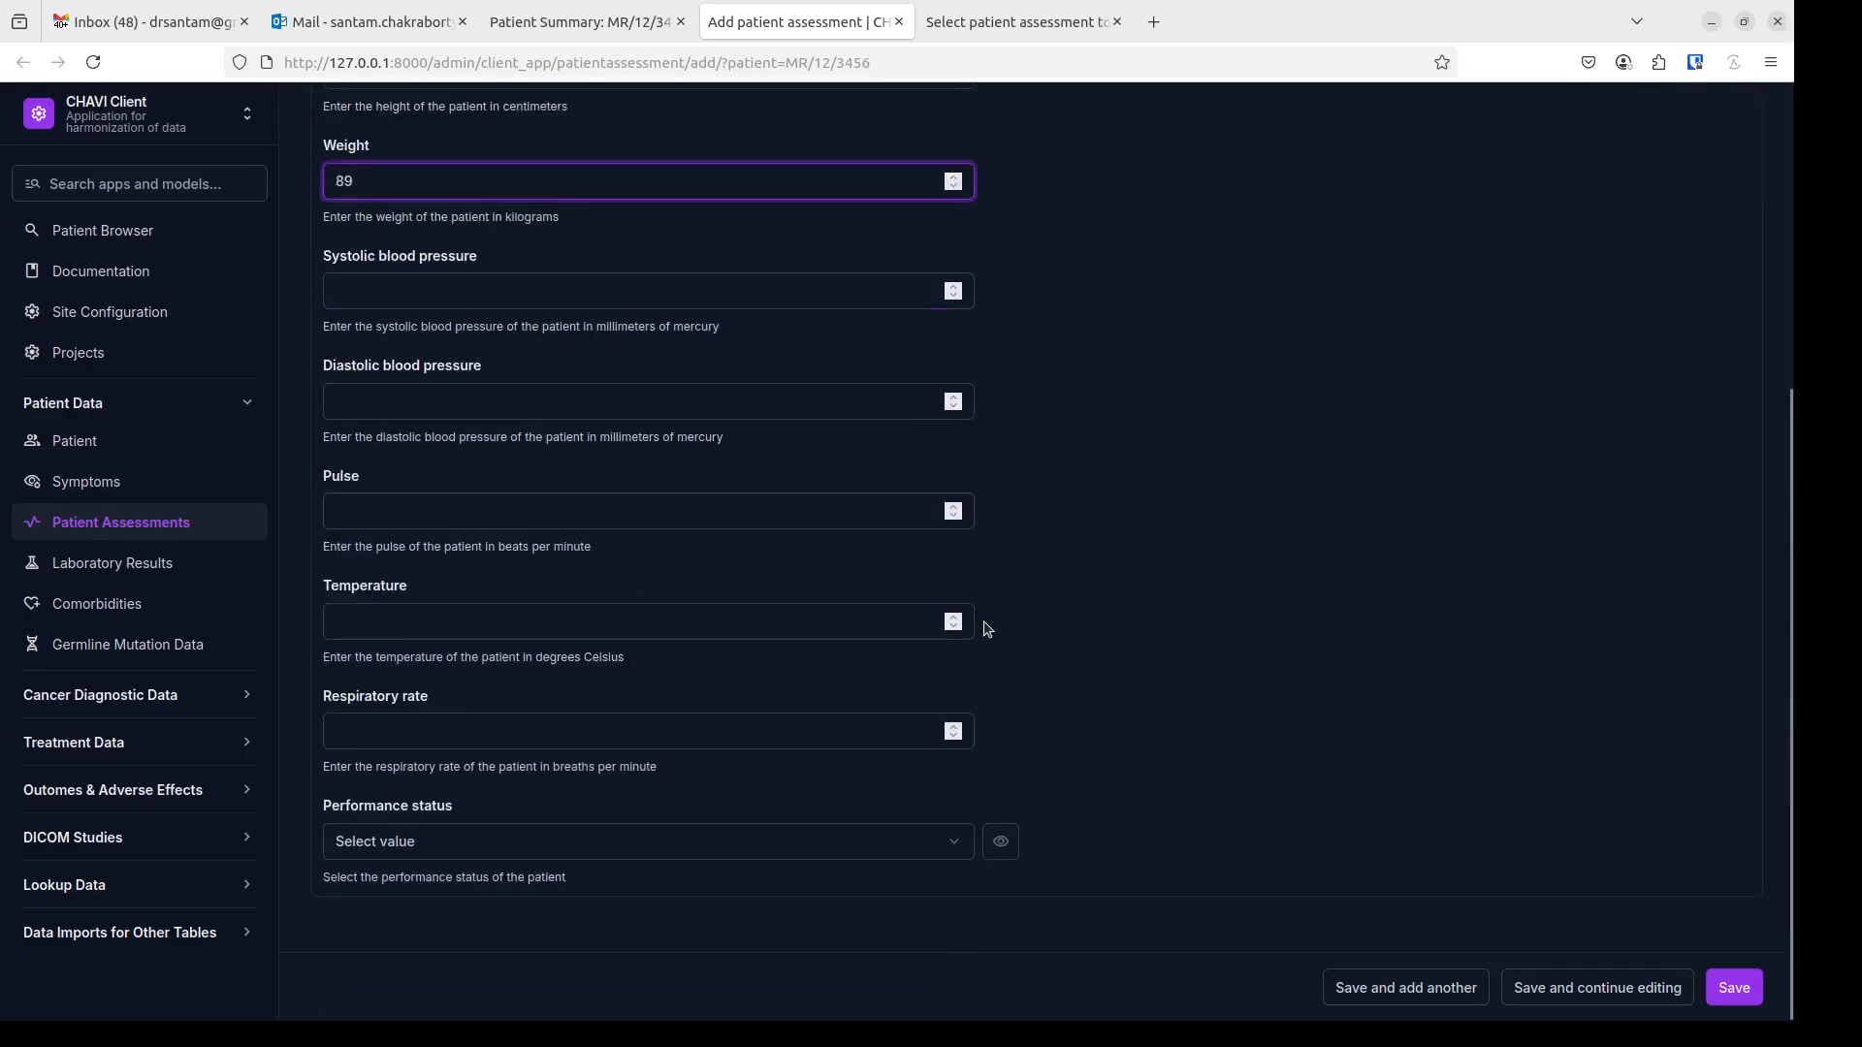
{"action": "left_click", "coordinate": [574, 841]}
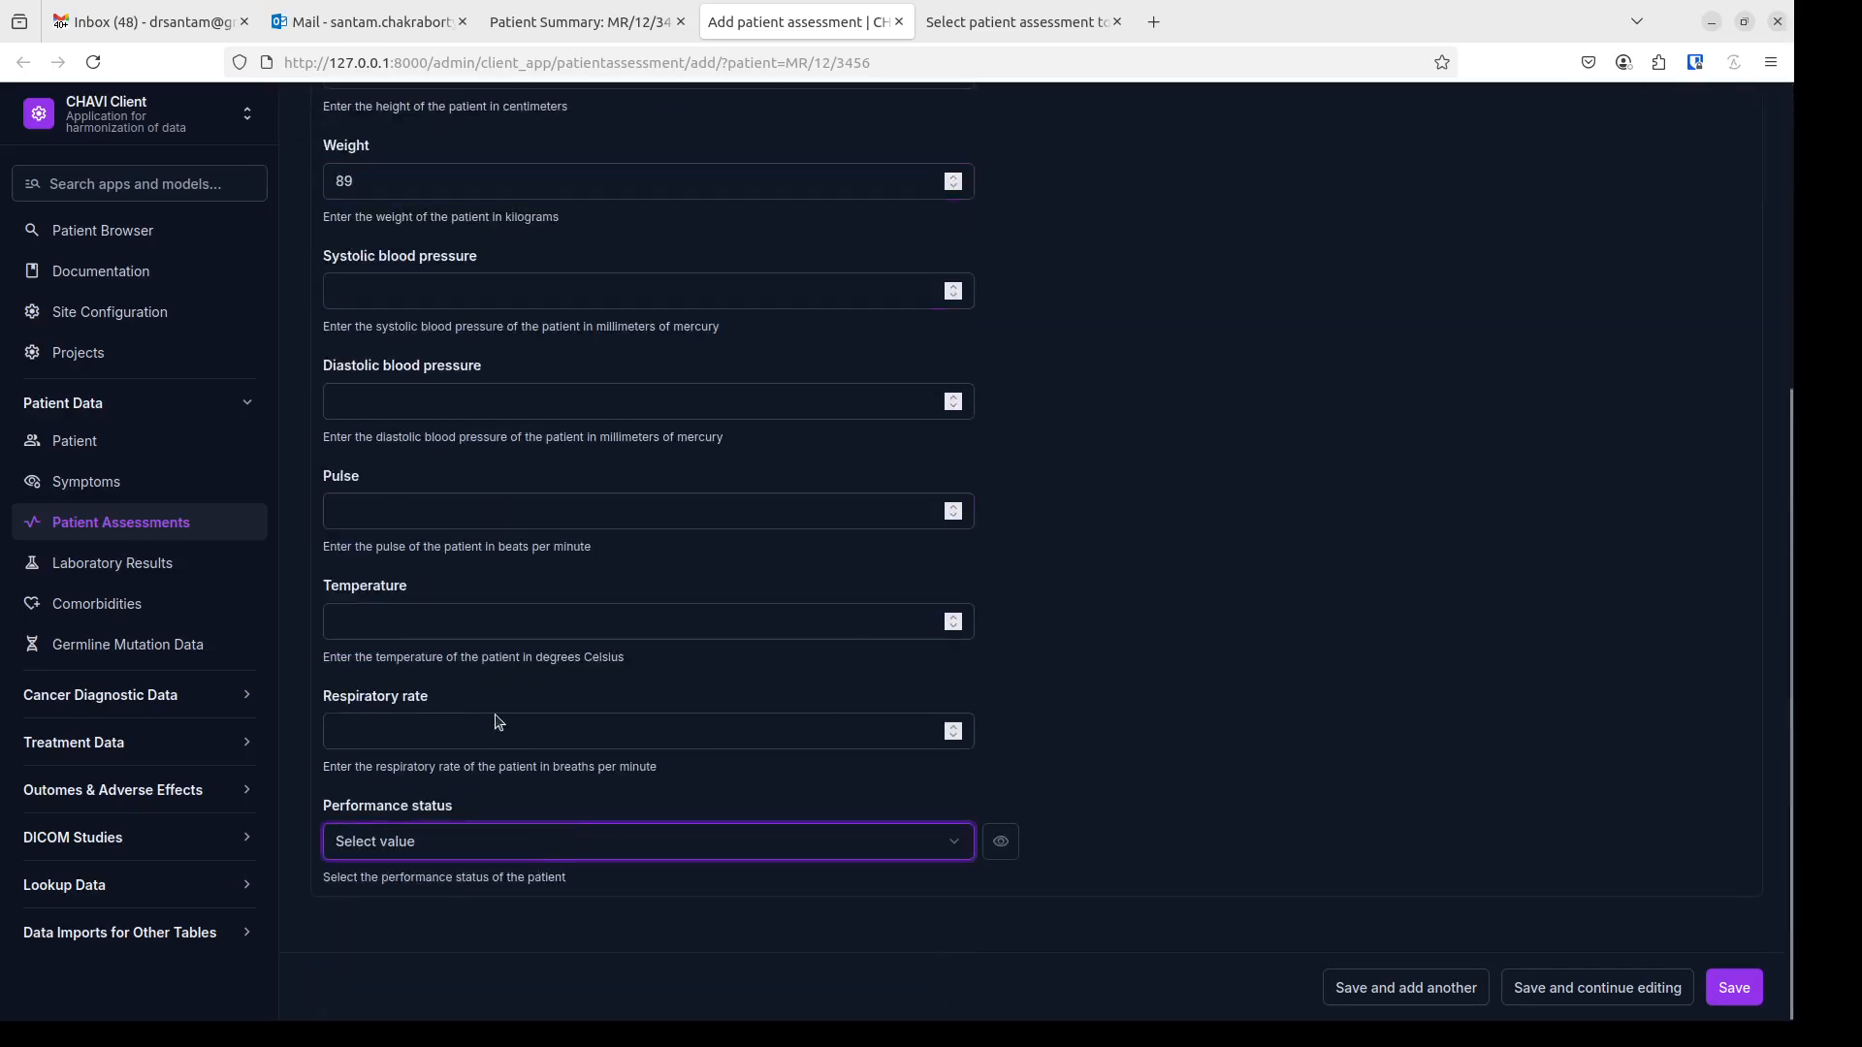
{"action": "left_click", "coordinate": [567, 446]}
{"action": "left_click", "coordinate": [1734, 987]}
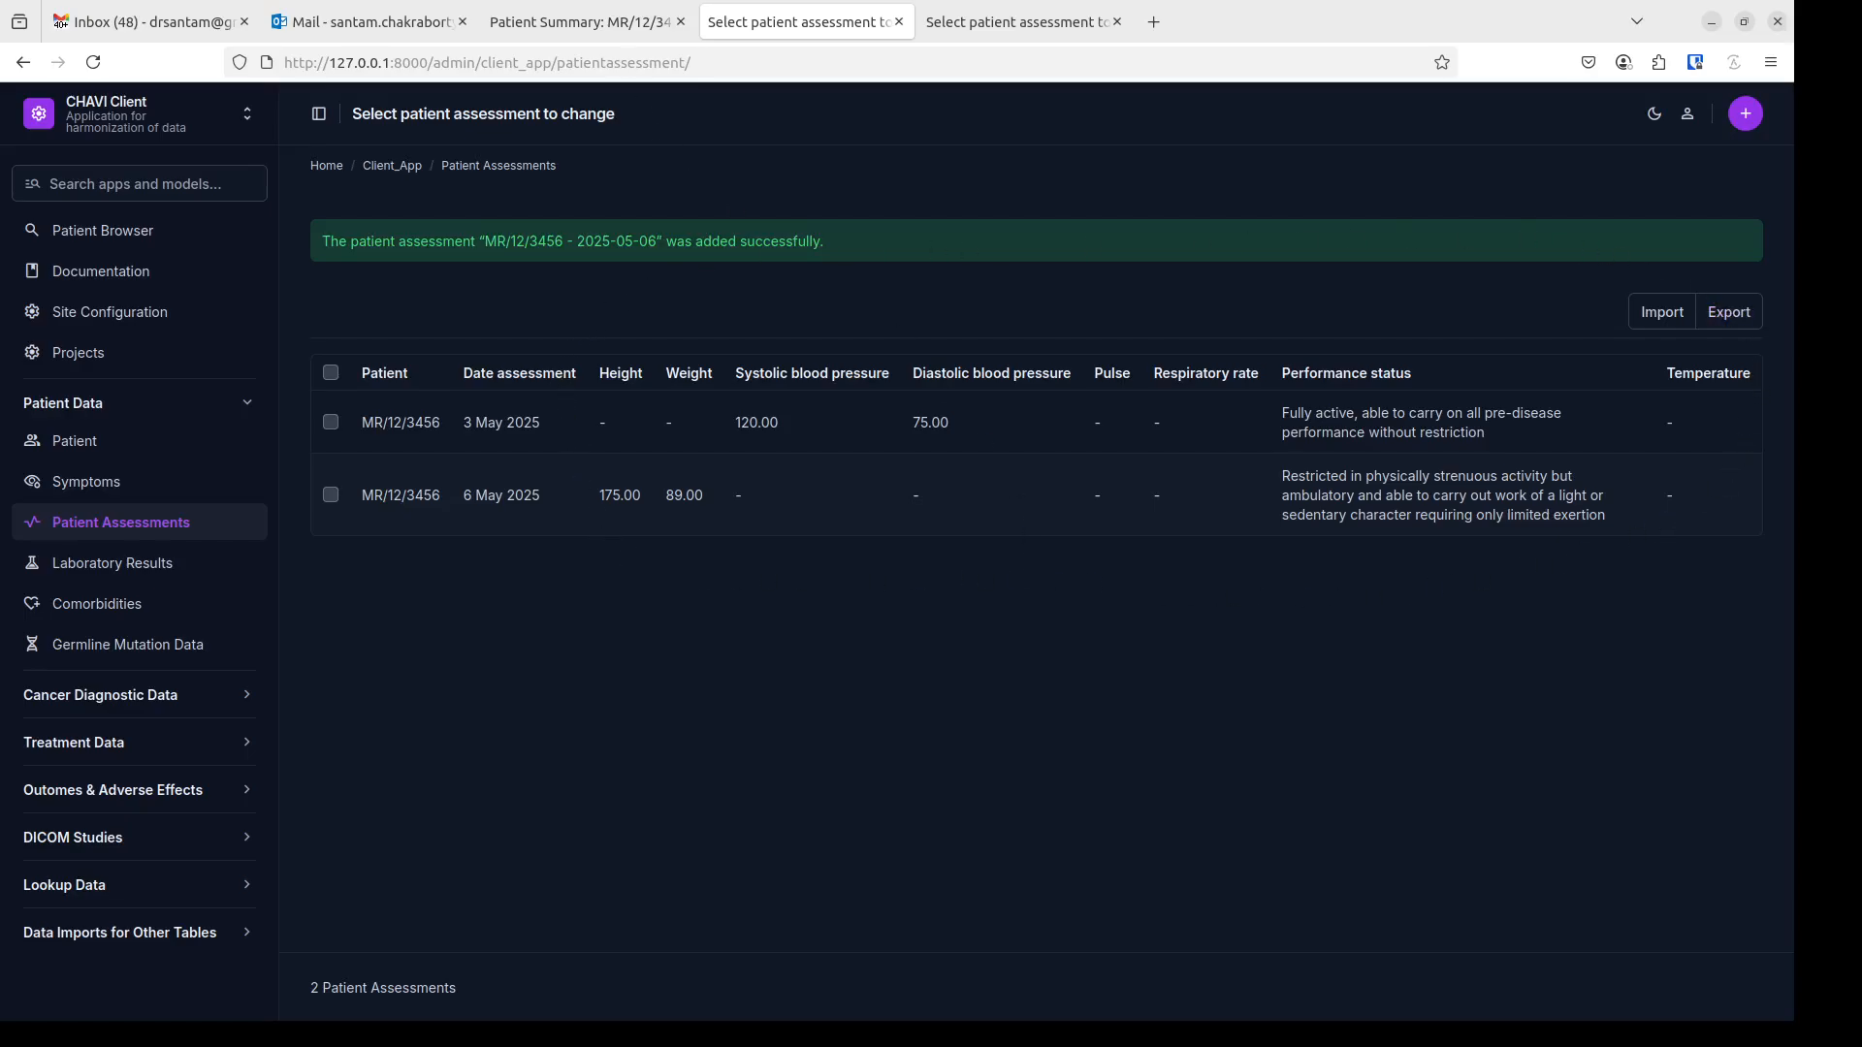
- Examine the web address of the full assessment list and close both assessment list tabs
{"action": "left_click_drag", "start_coordinate": [721, 68], "coordinate": [287, 54]}
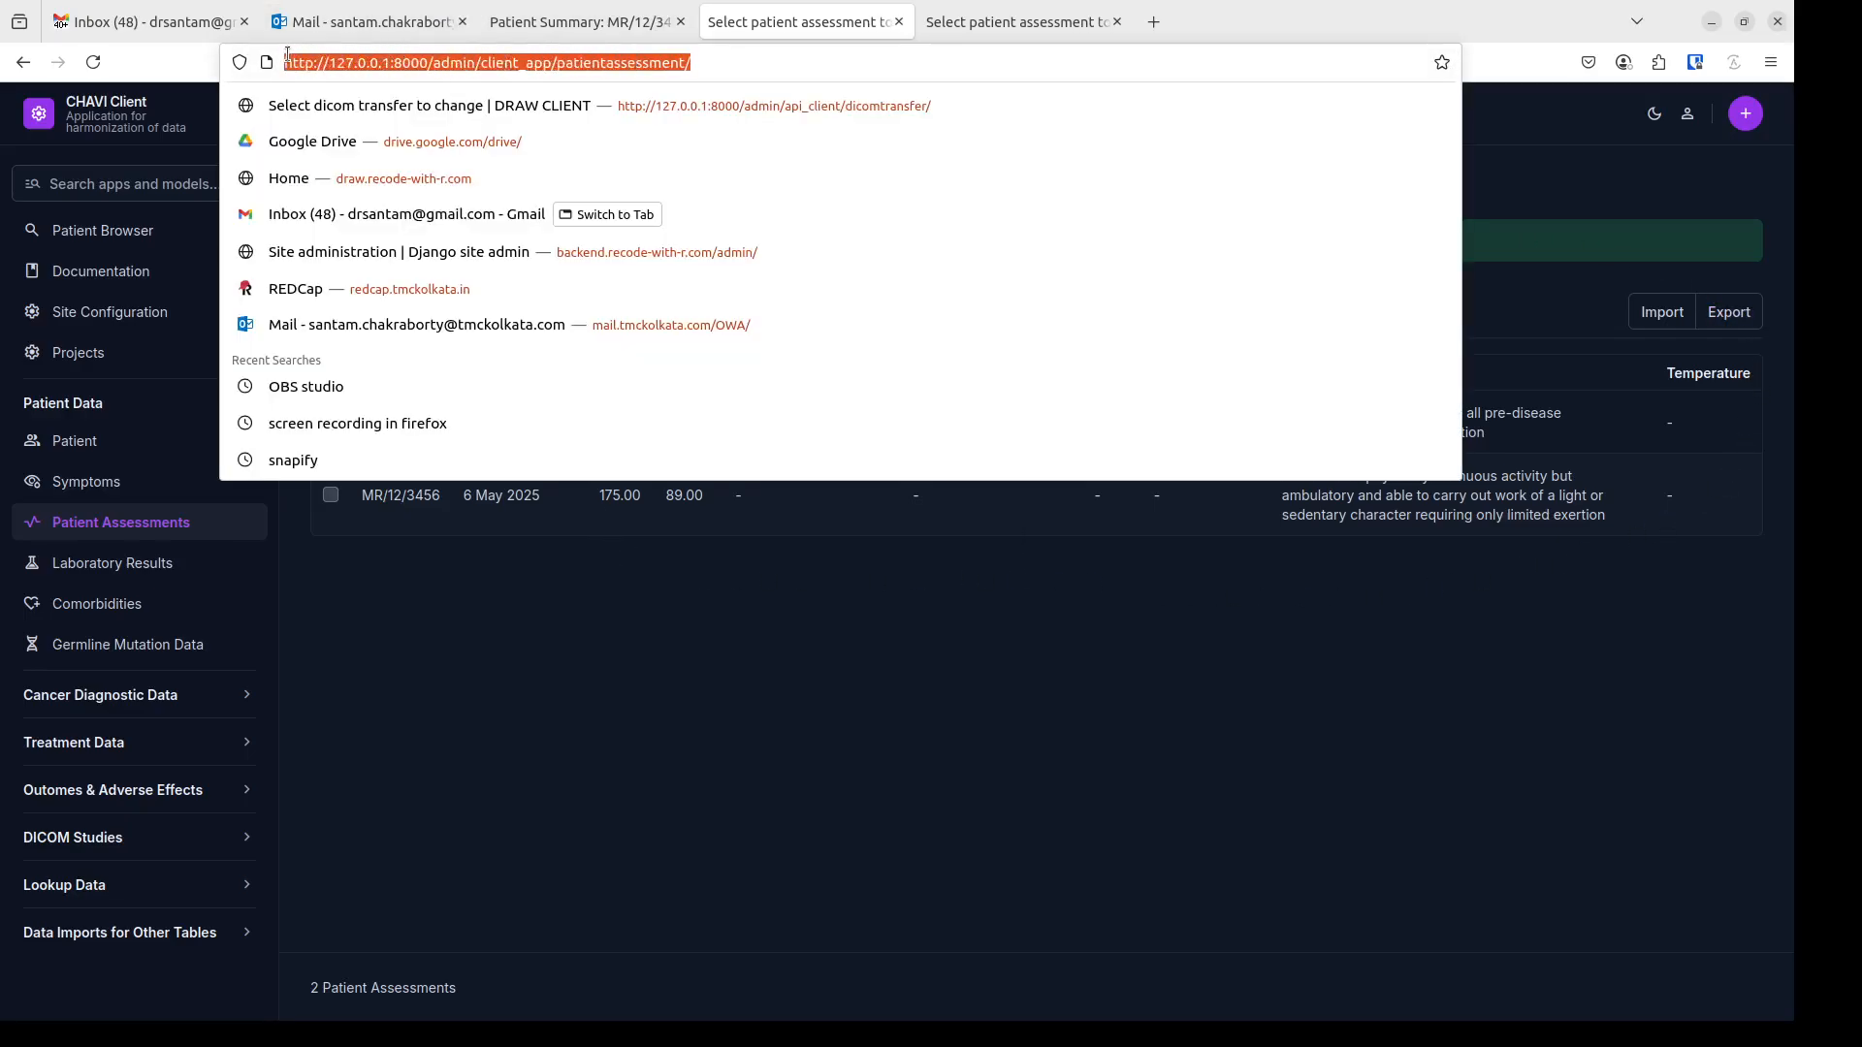
{"action": "left_click", "coordinate": [899, 21]}
{"action": "left_click", "coordinate": [900, 22]}
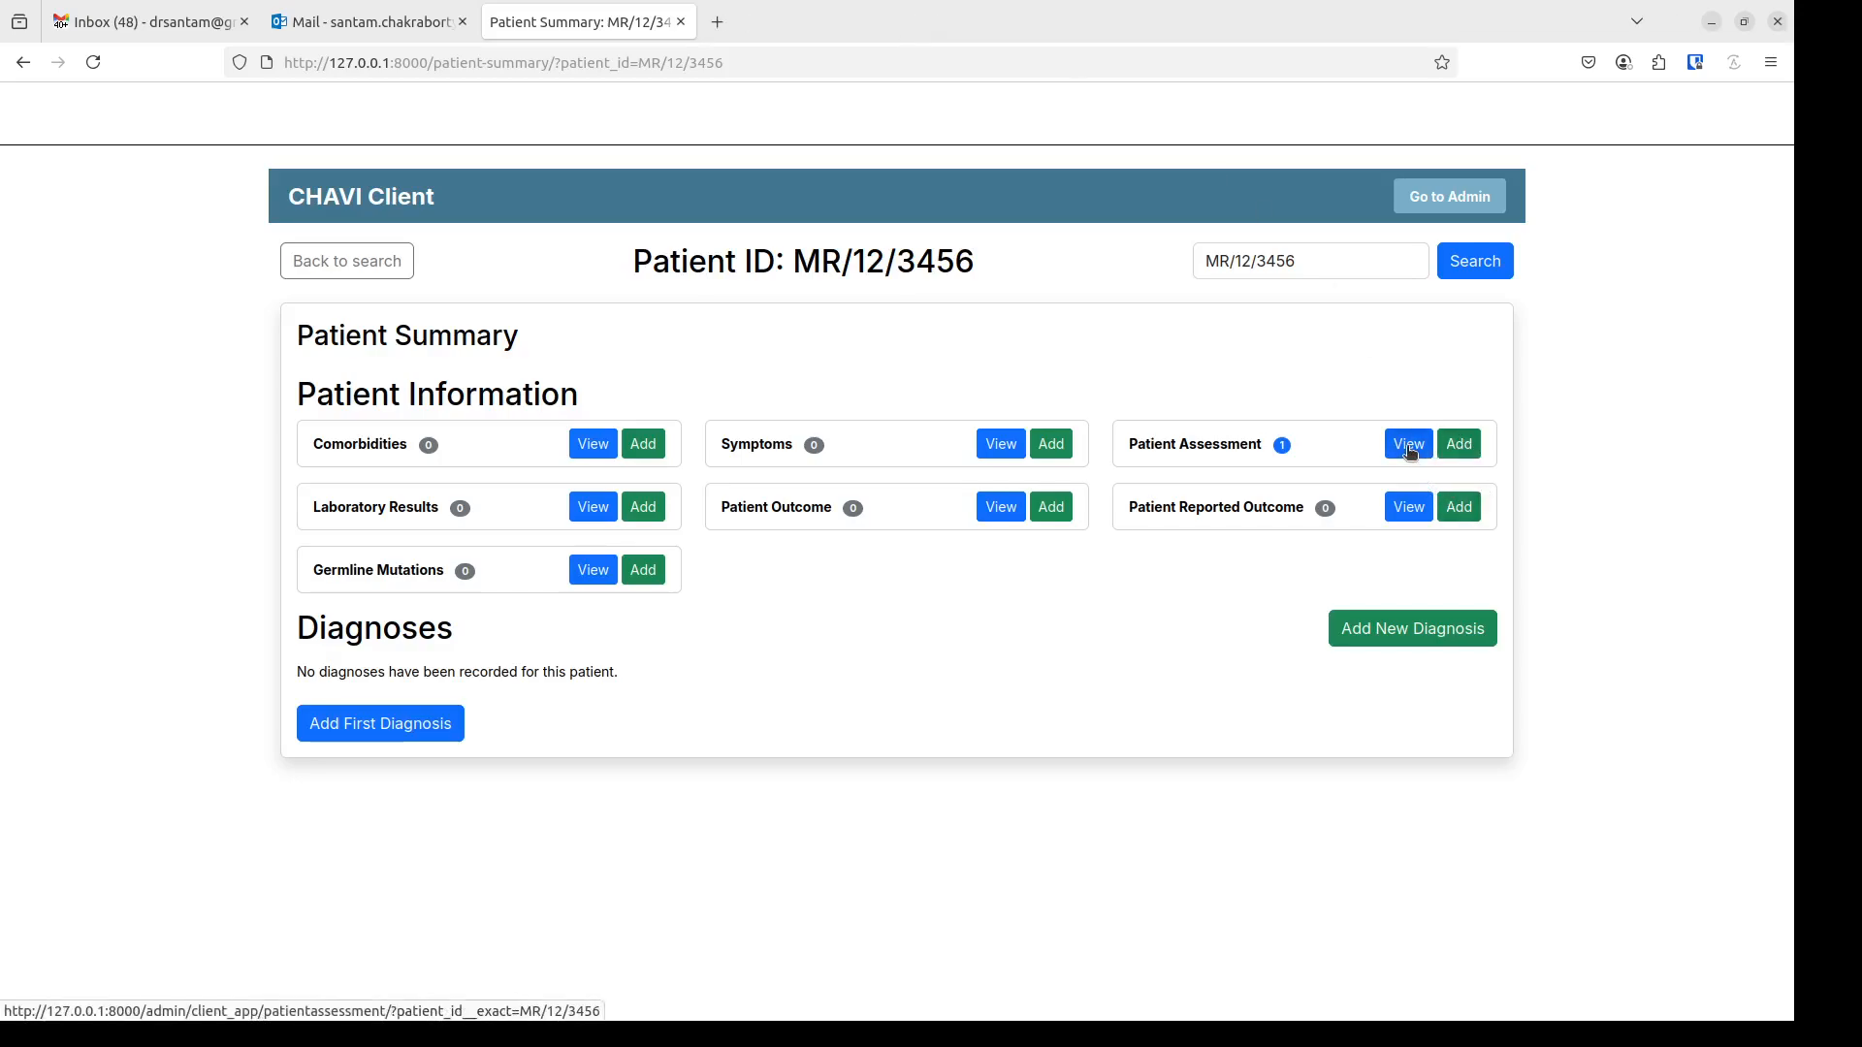
- View this patient's assessments from the summary in a separate tab and examine the patient filter in the web address
{"action": "left_click", "coordinate": [830, 22]}
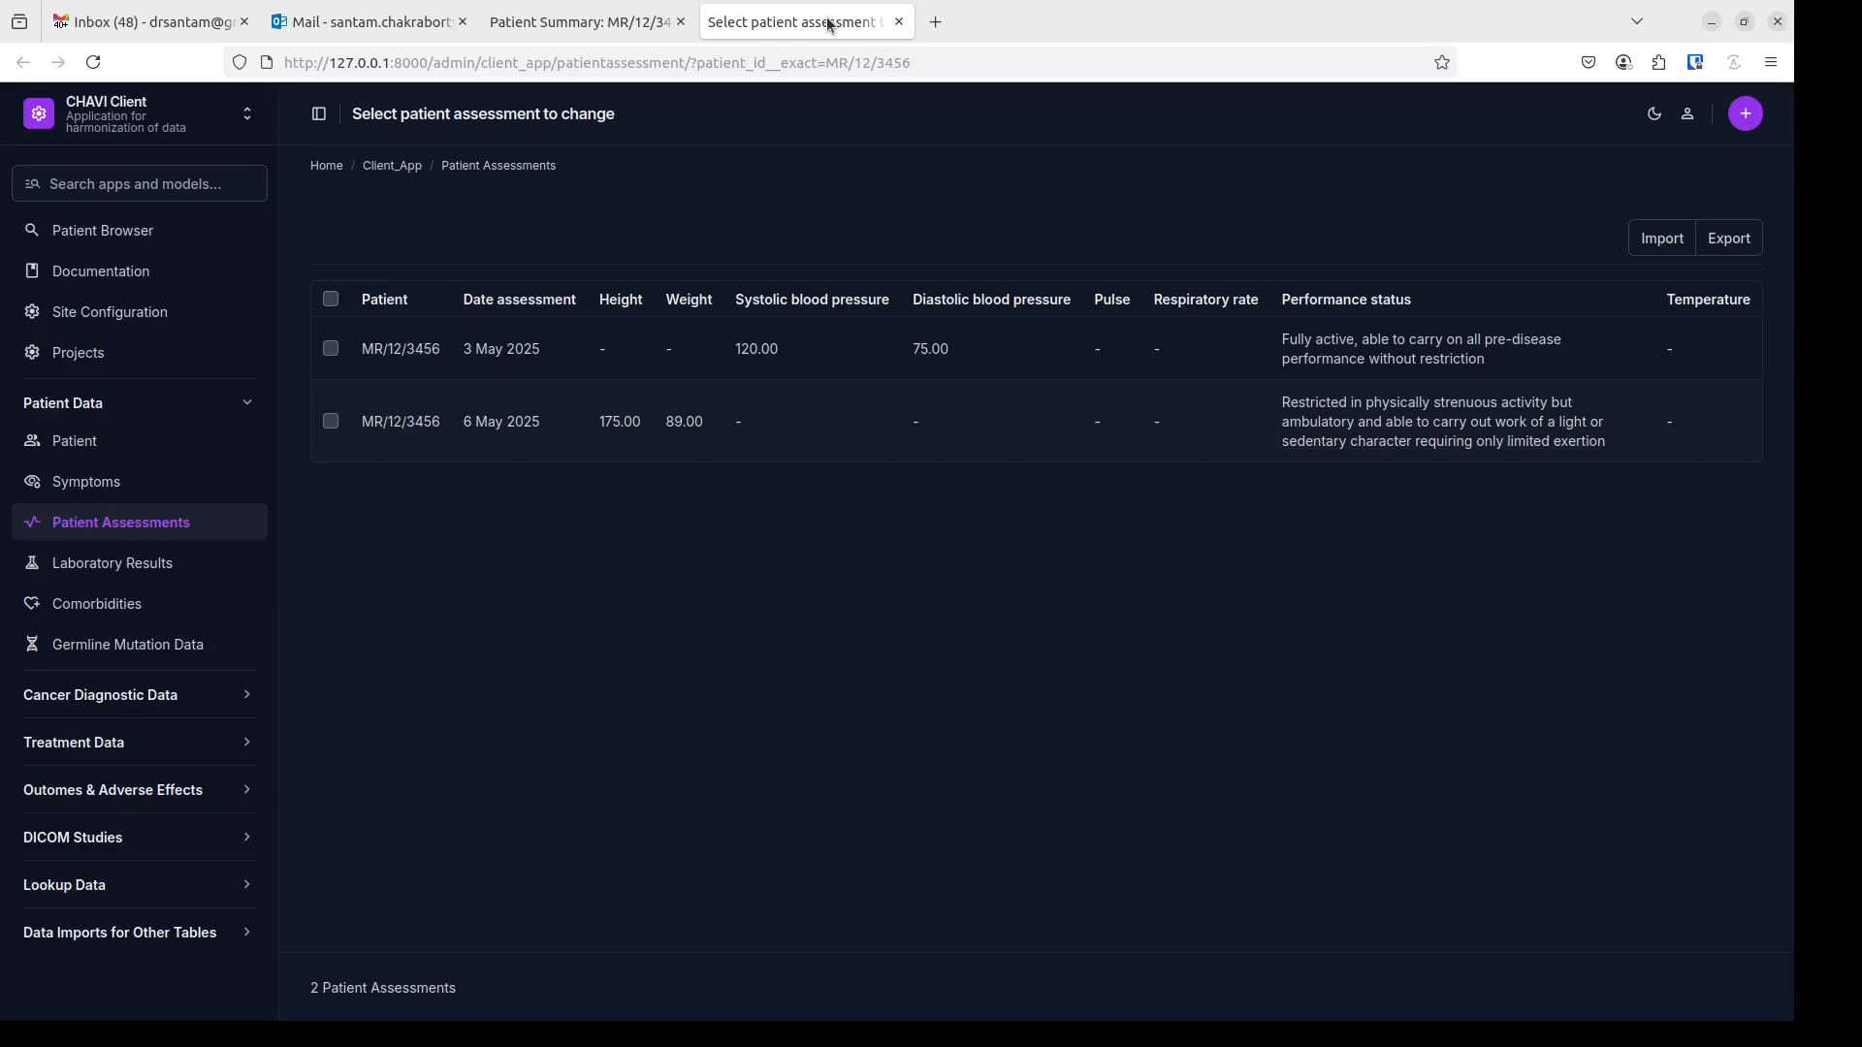
{"action": "left_click_drag", "start_coordinate": [949, 61], "coordinate": [692, 52]}
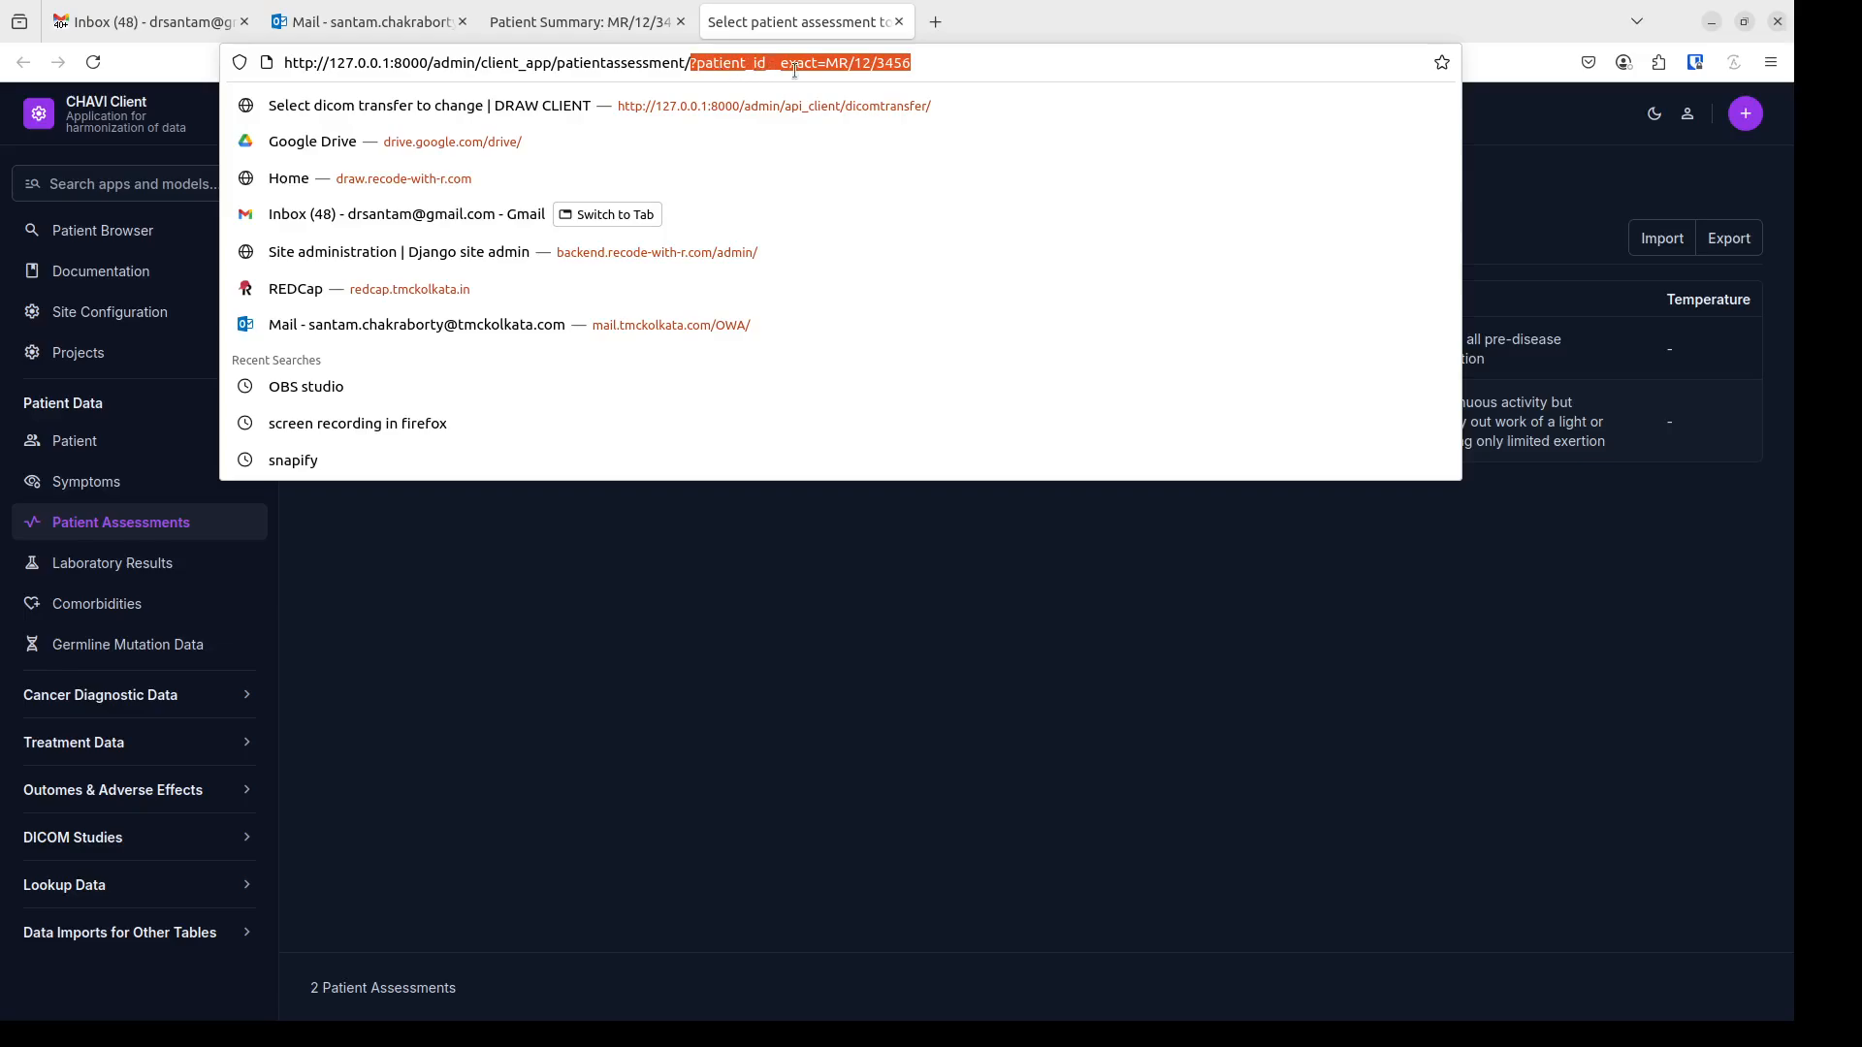
{"action": "left_click", "coordinate": [982, 728]}
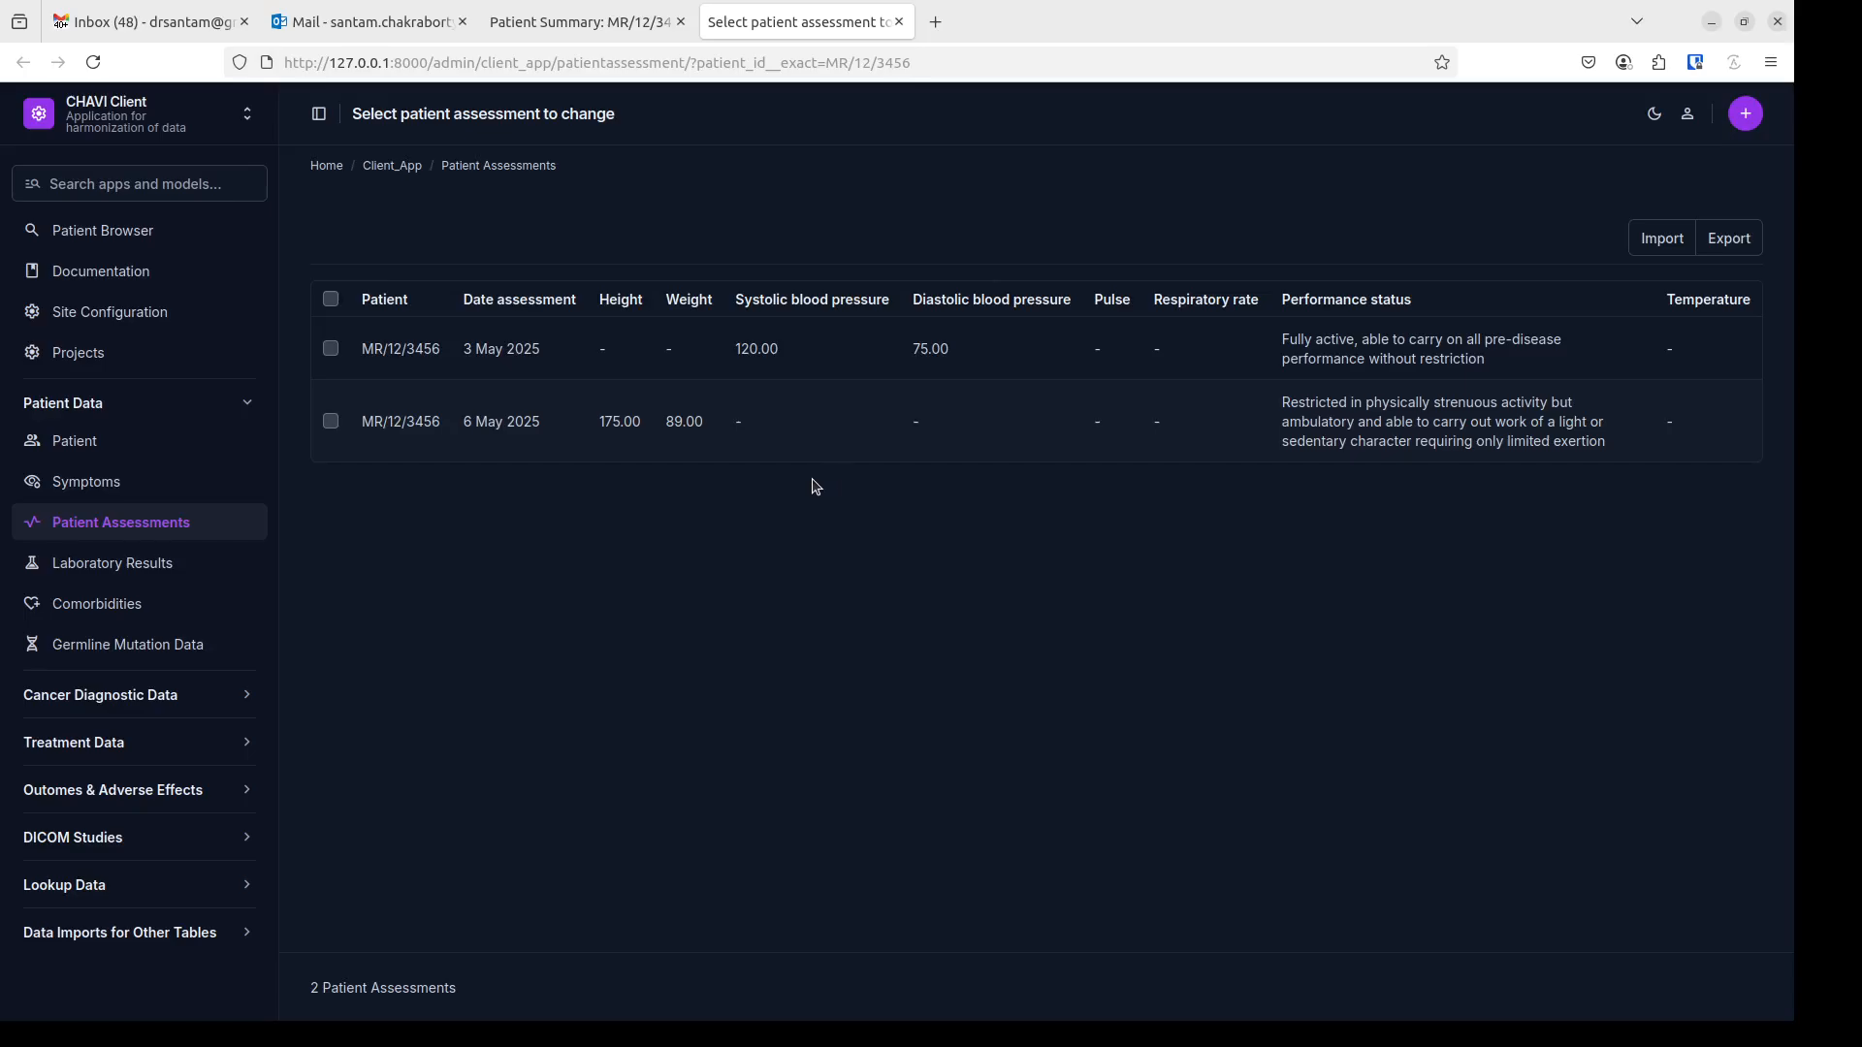
- Start a new patient record, enter the patient ID and set the gender to Male
{"action": "left_click", "coordinate": [169, 440]}
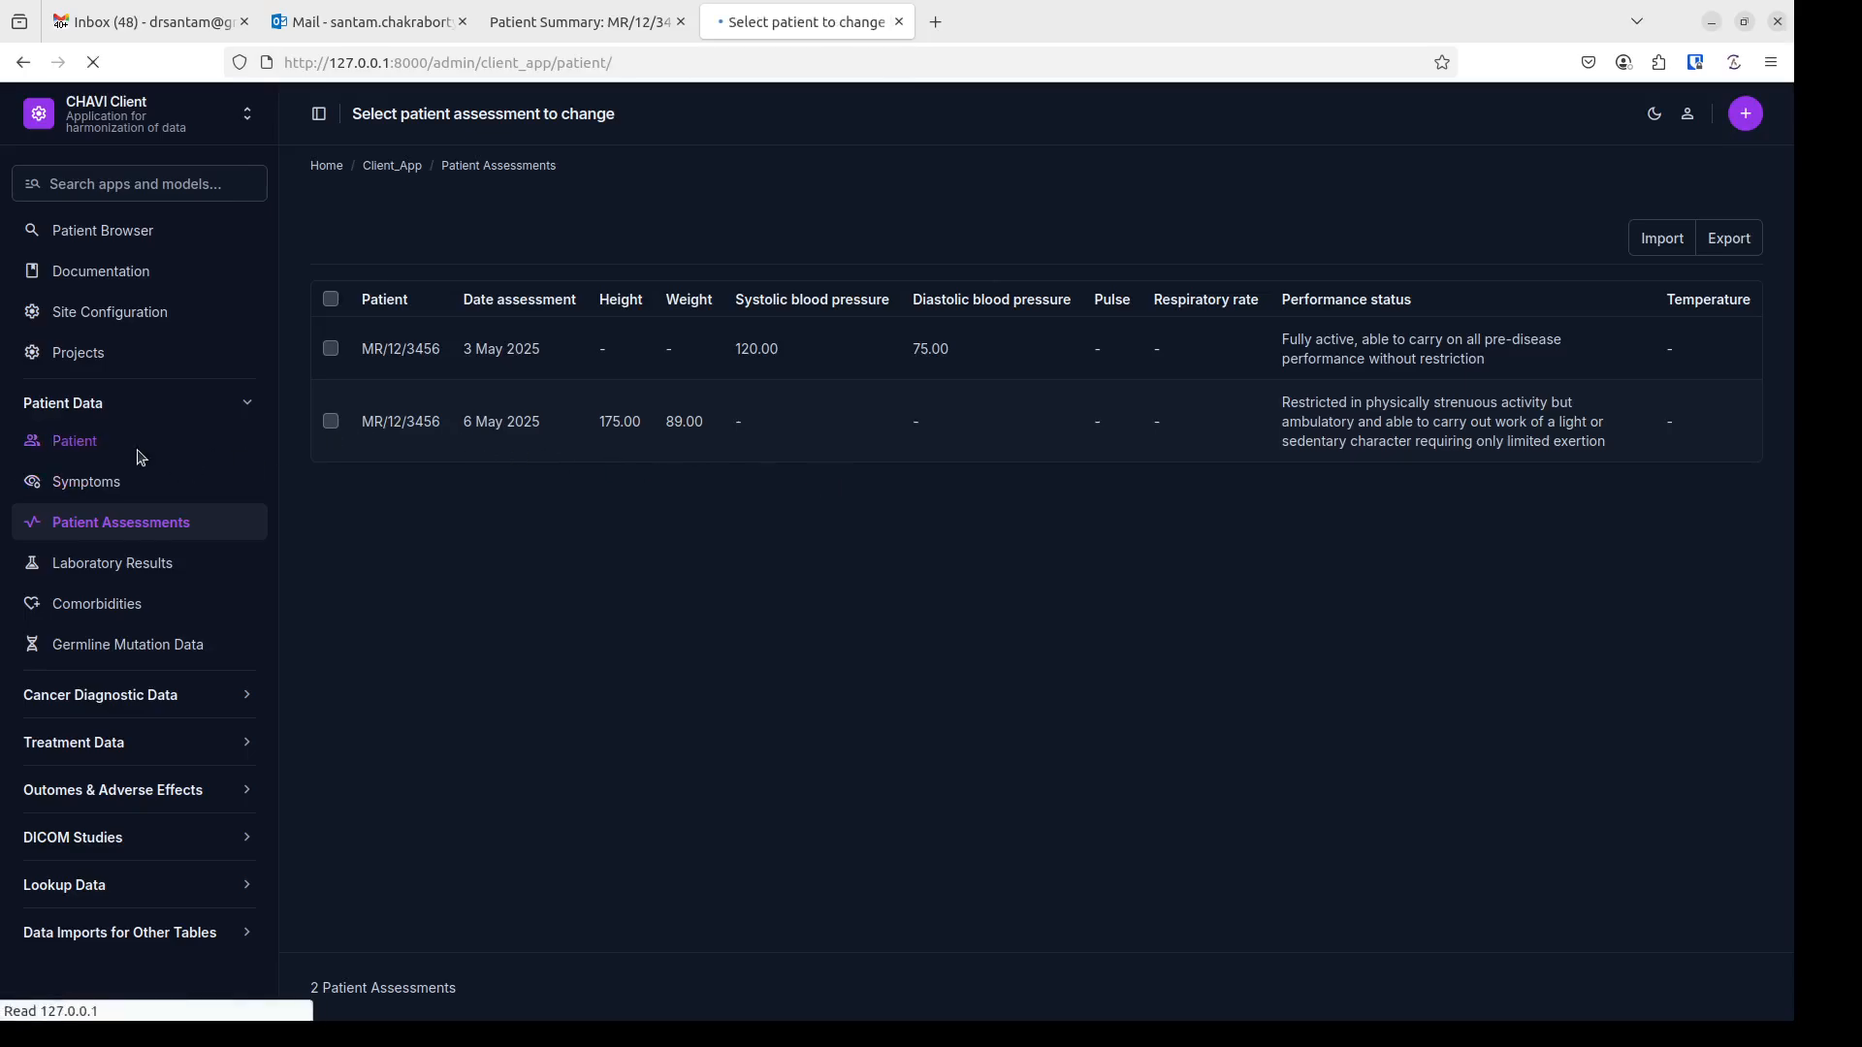
{"action": "left_click", "coordinate": [1742, 124]}
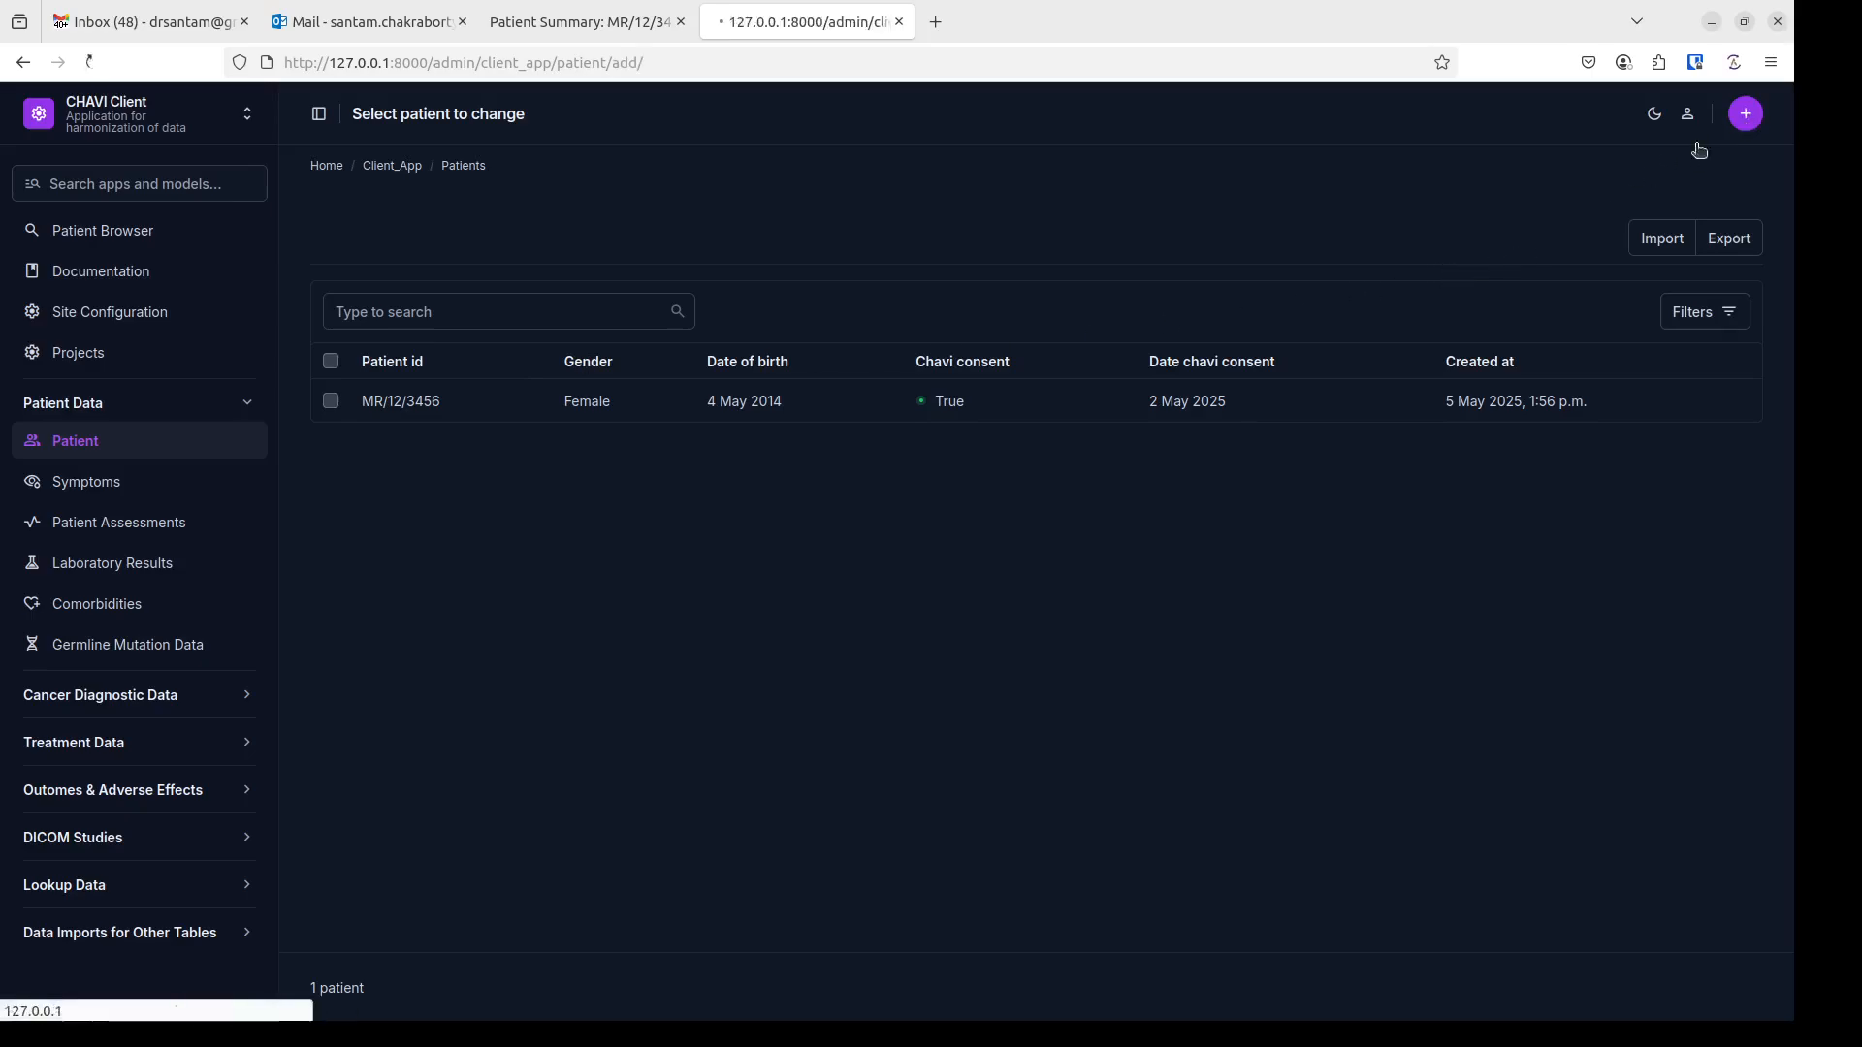
{"action": "left_click", "coordinate": [493, 476]}
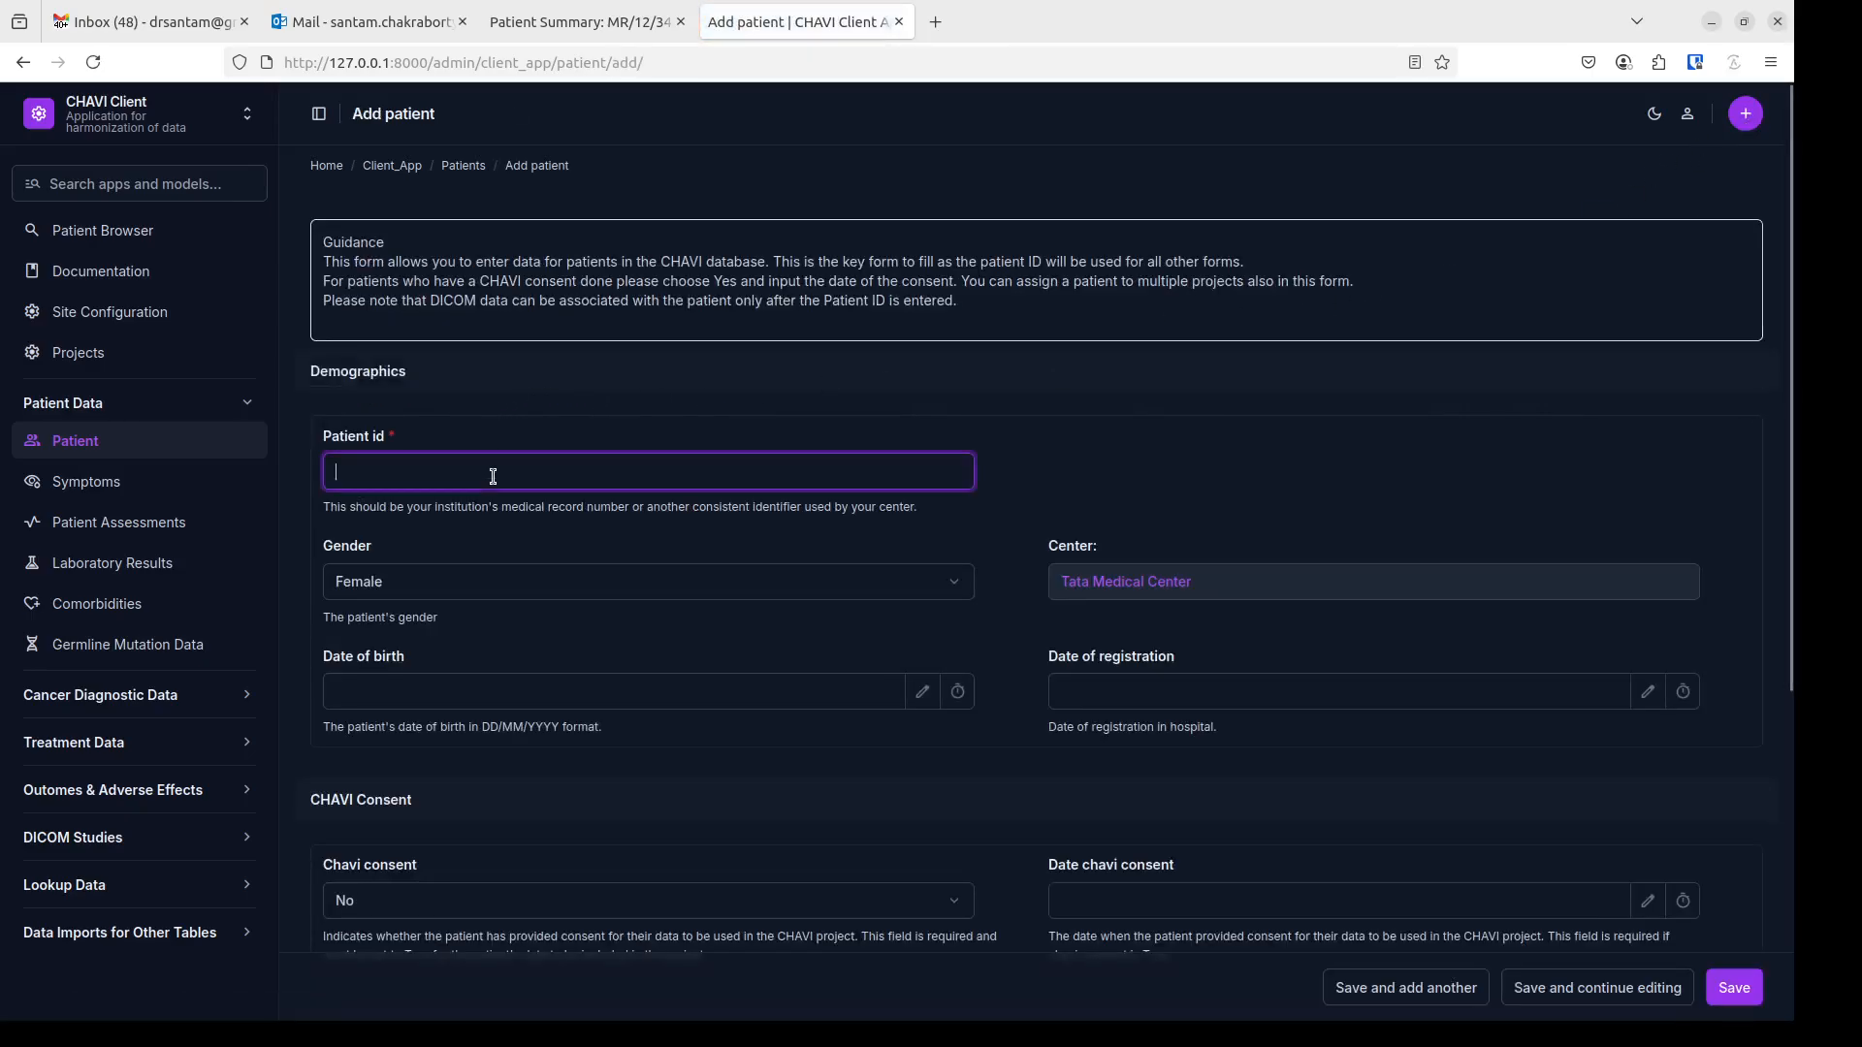
{"action": "type", "text": "MR/13/45678"}
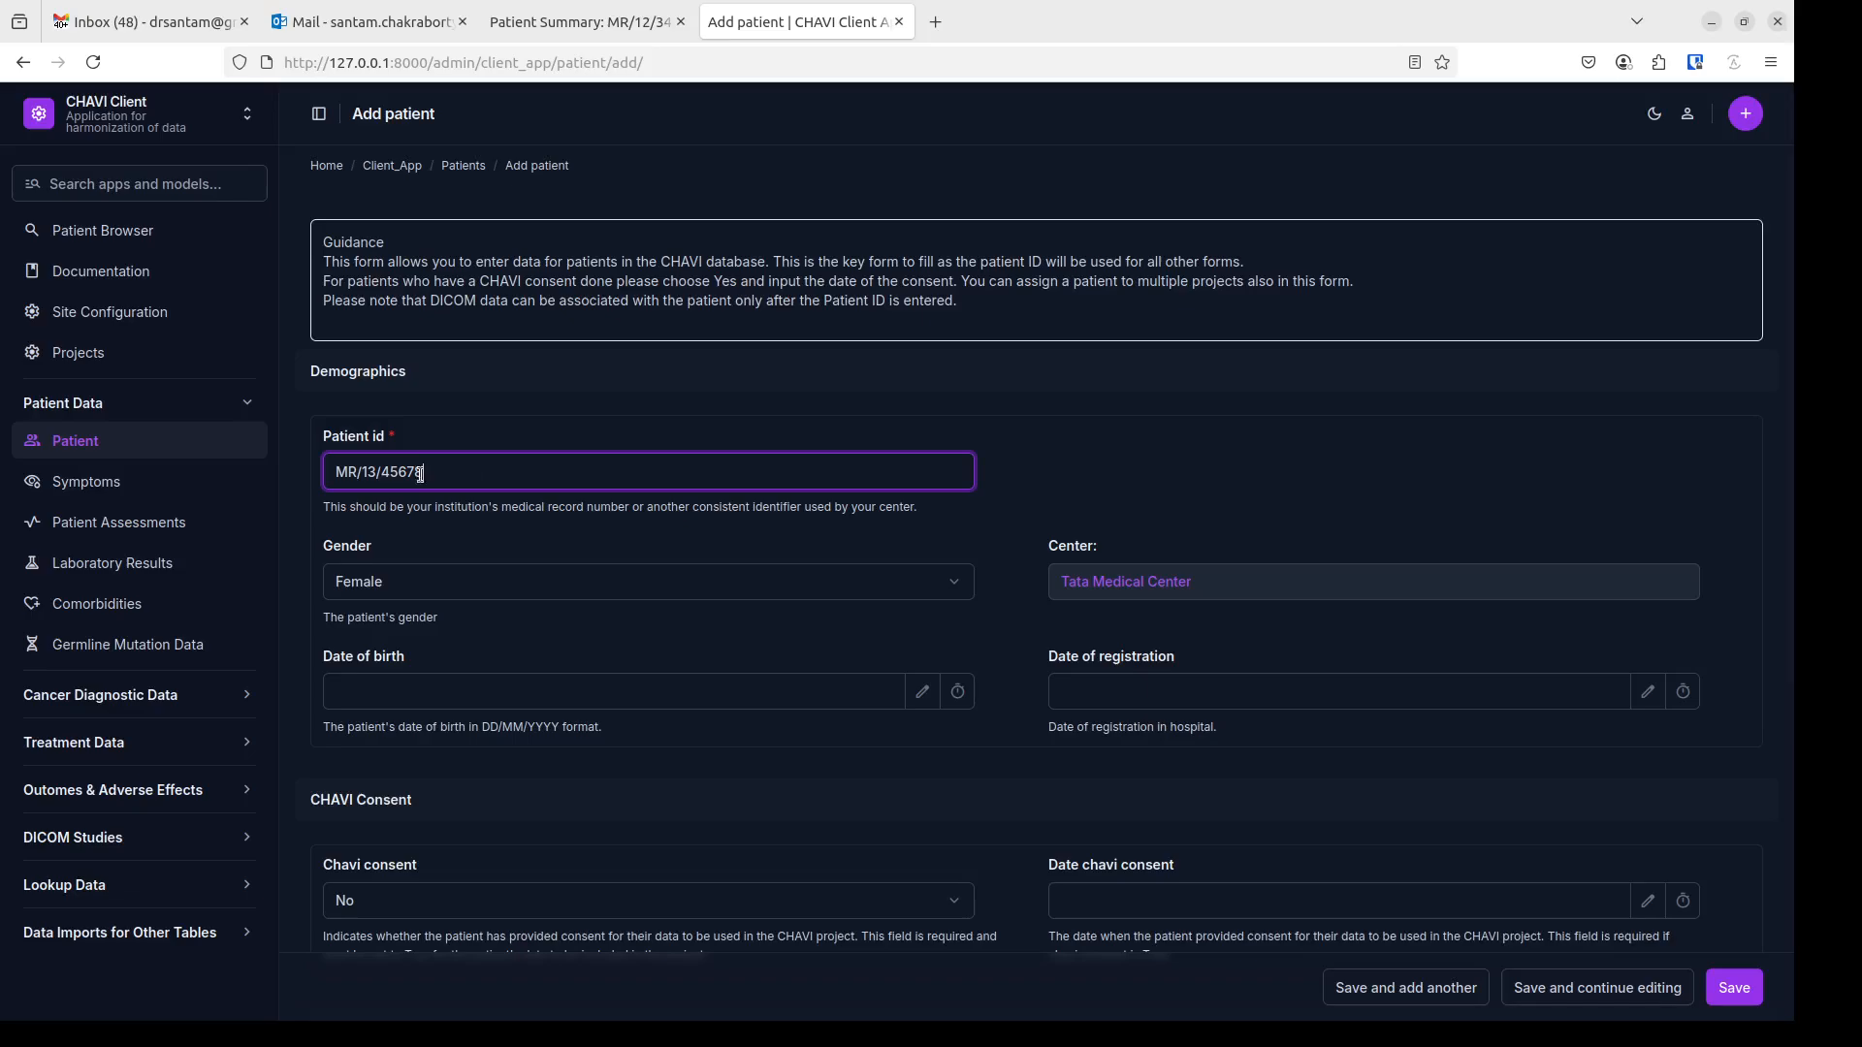
{"action": "left_click", "coordinate": [505, 593]}
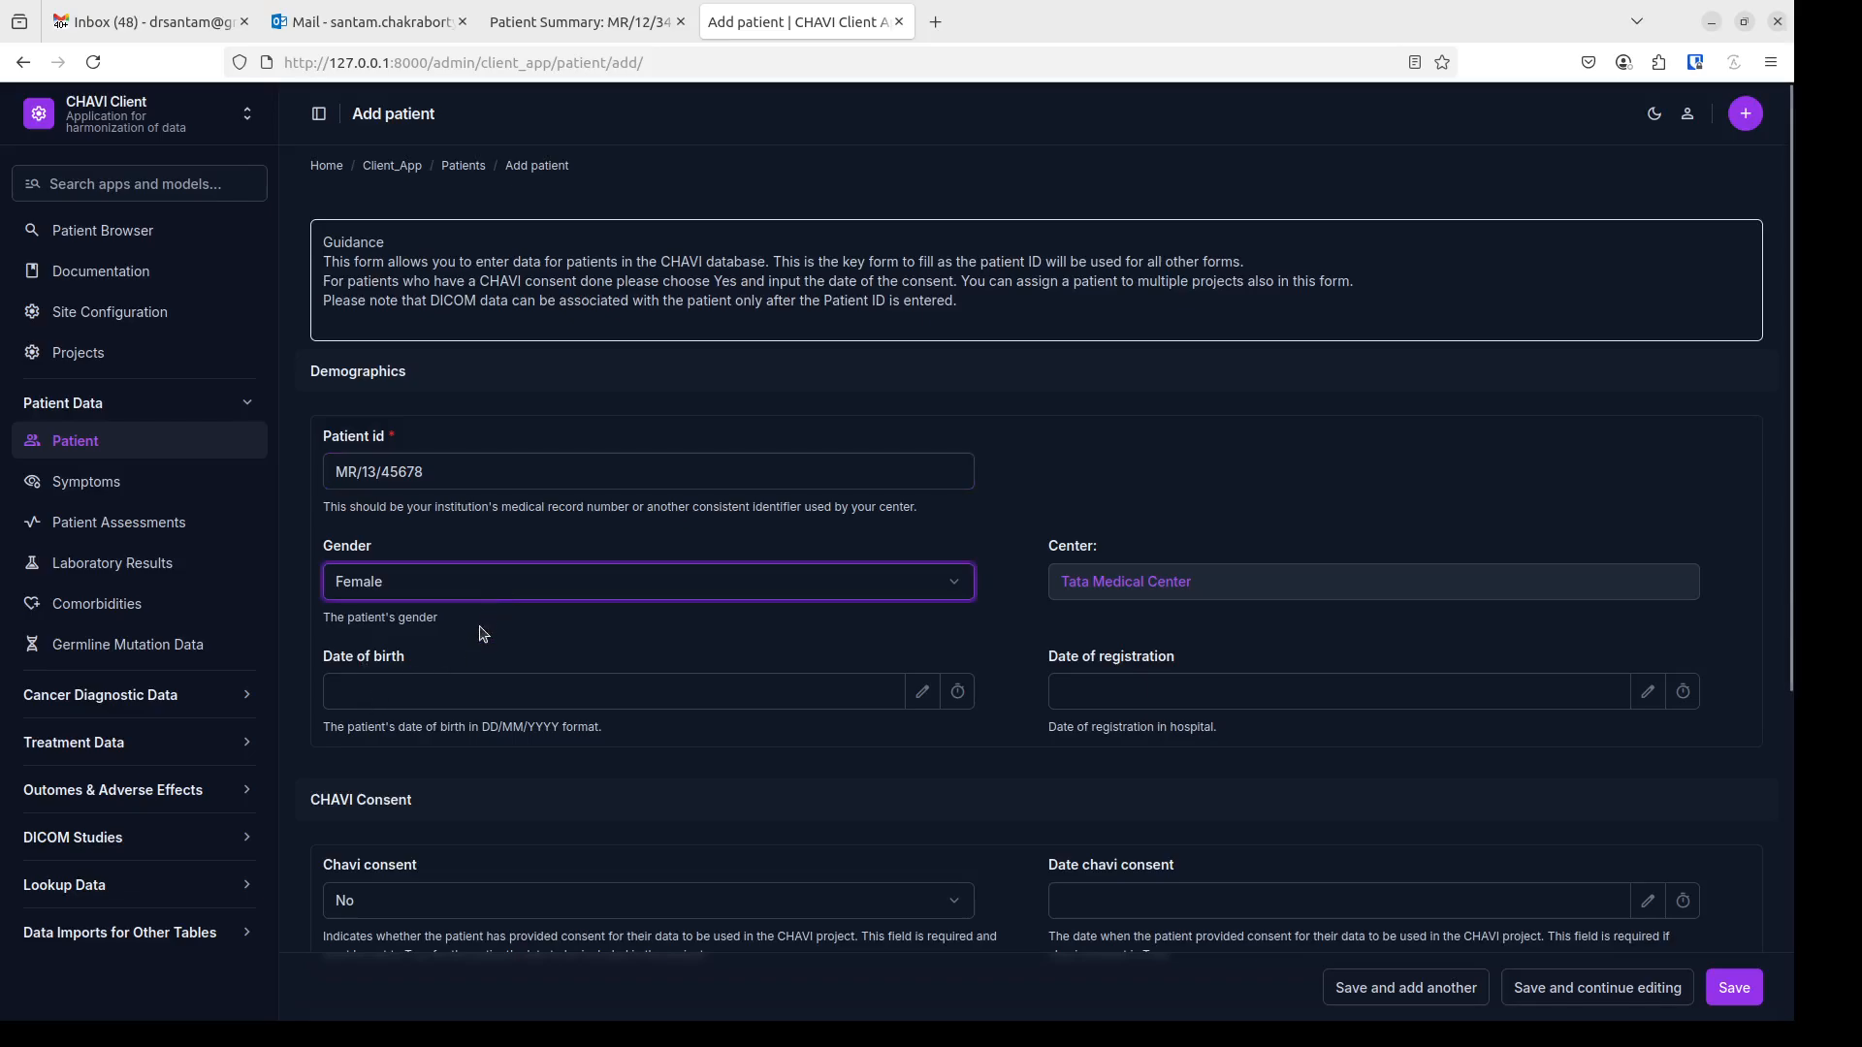
{"action": "left_click", "coordinate": [495, 647]}
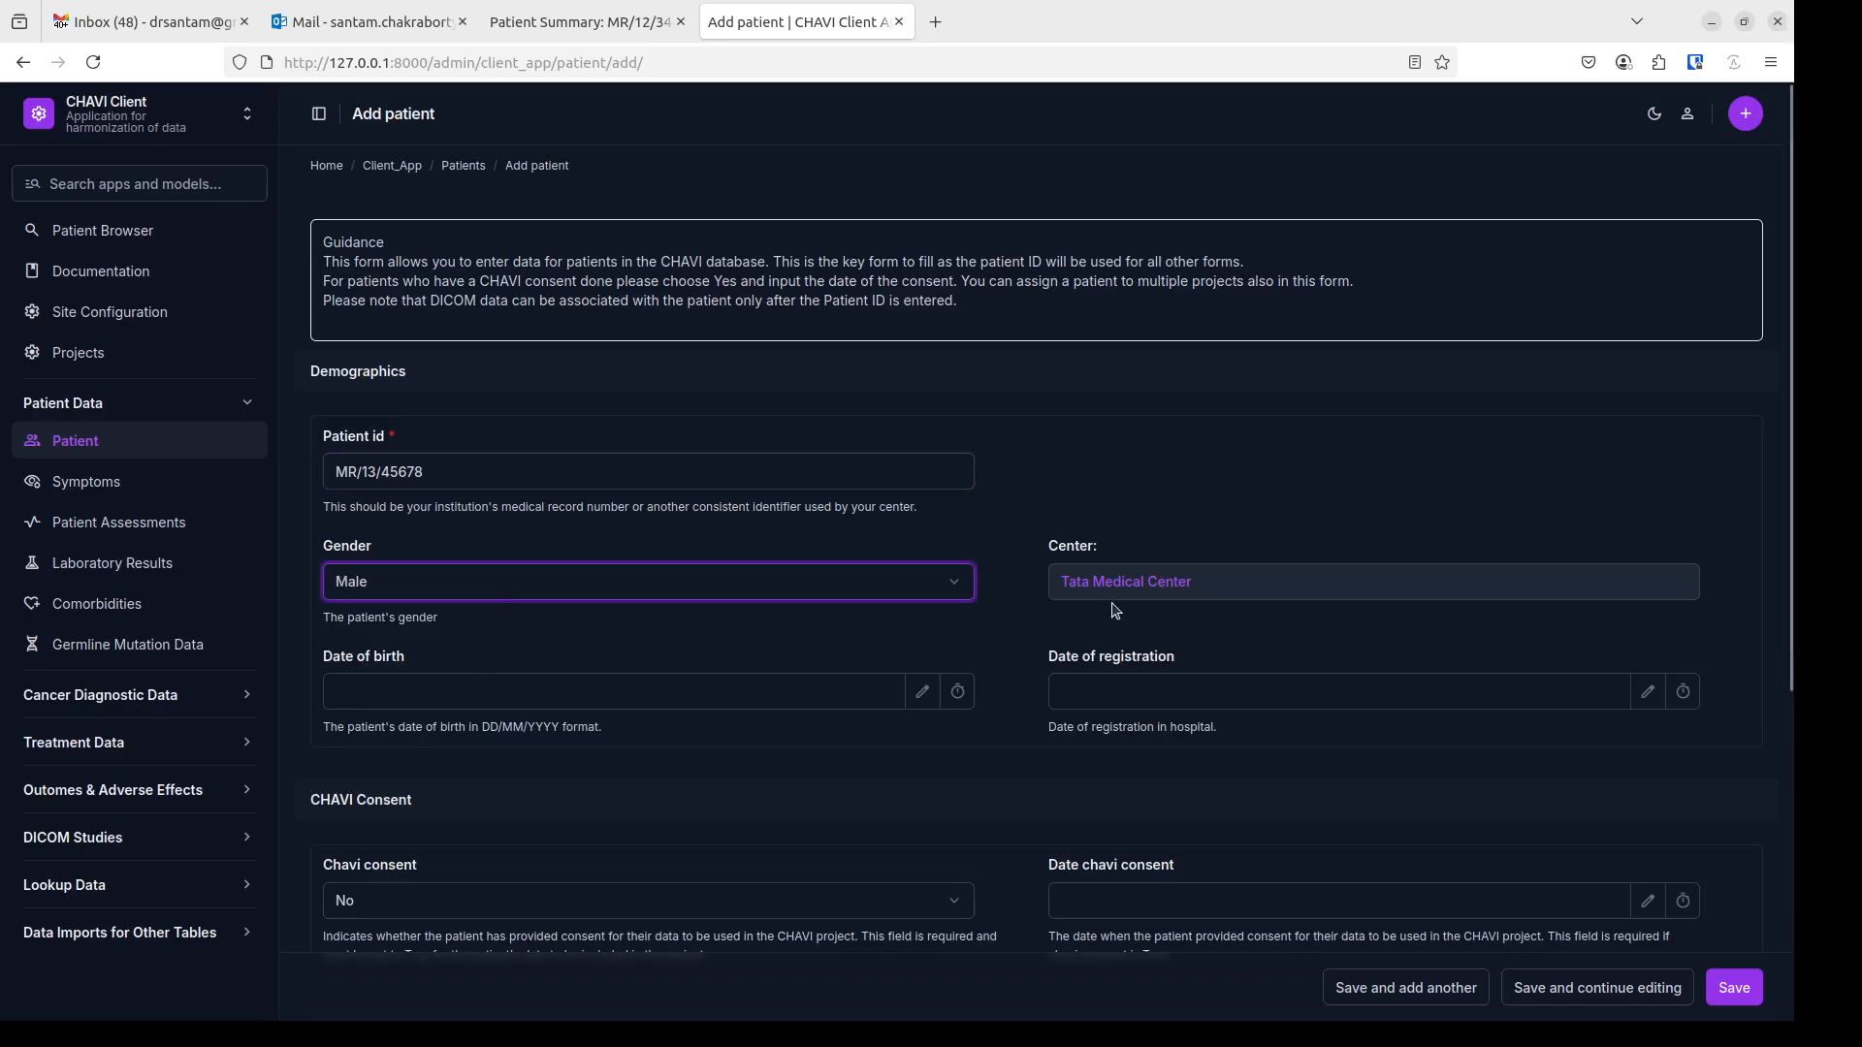
- Enter the patient's date of birth, correcting the year after picking the day and month
{"action": "left_click", "coordinate": [922, 691]}
{"action": "left_click", "coordinate": [897, 472]}
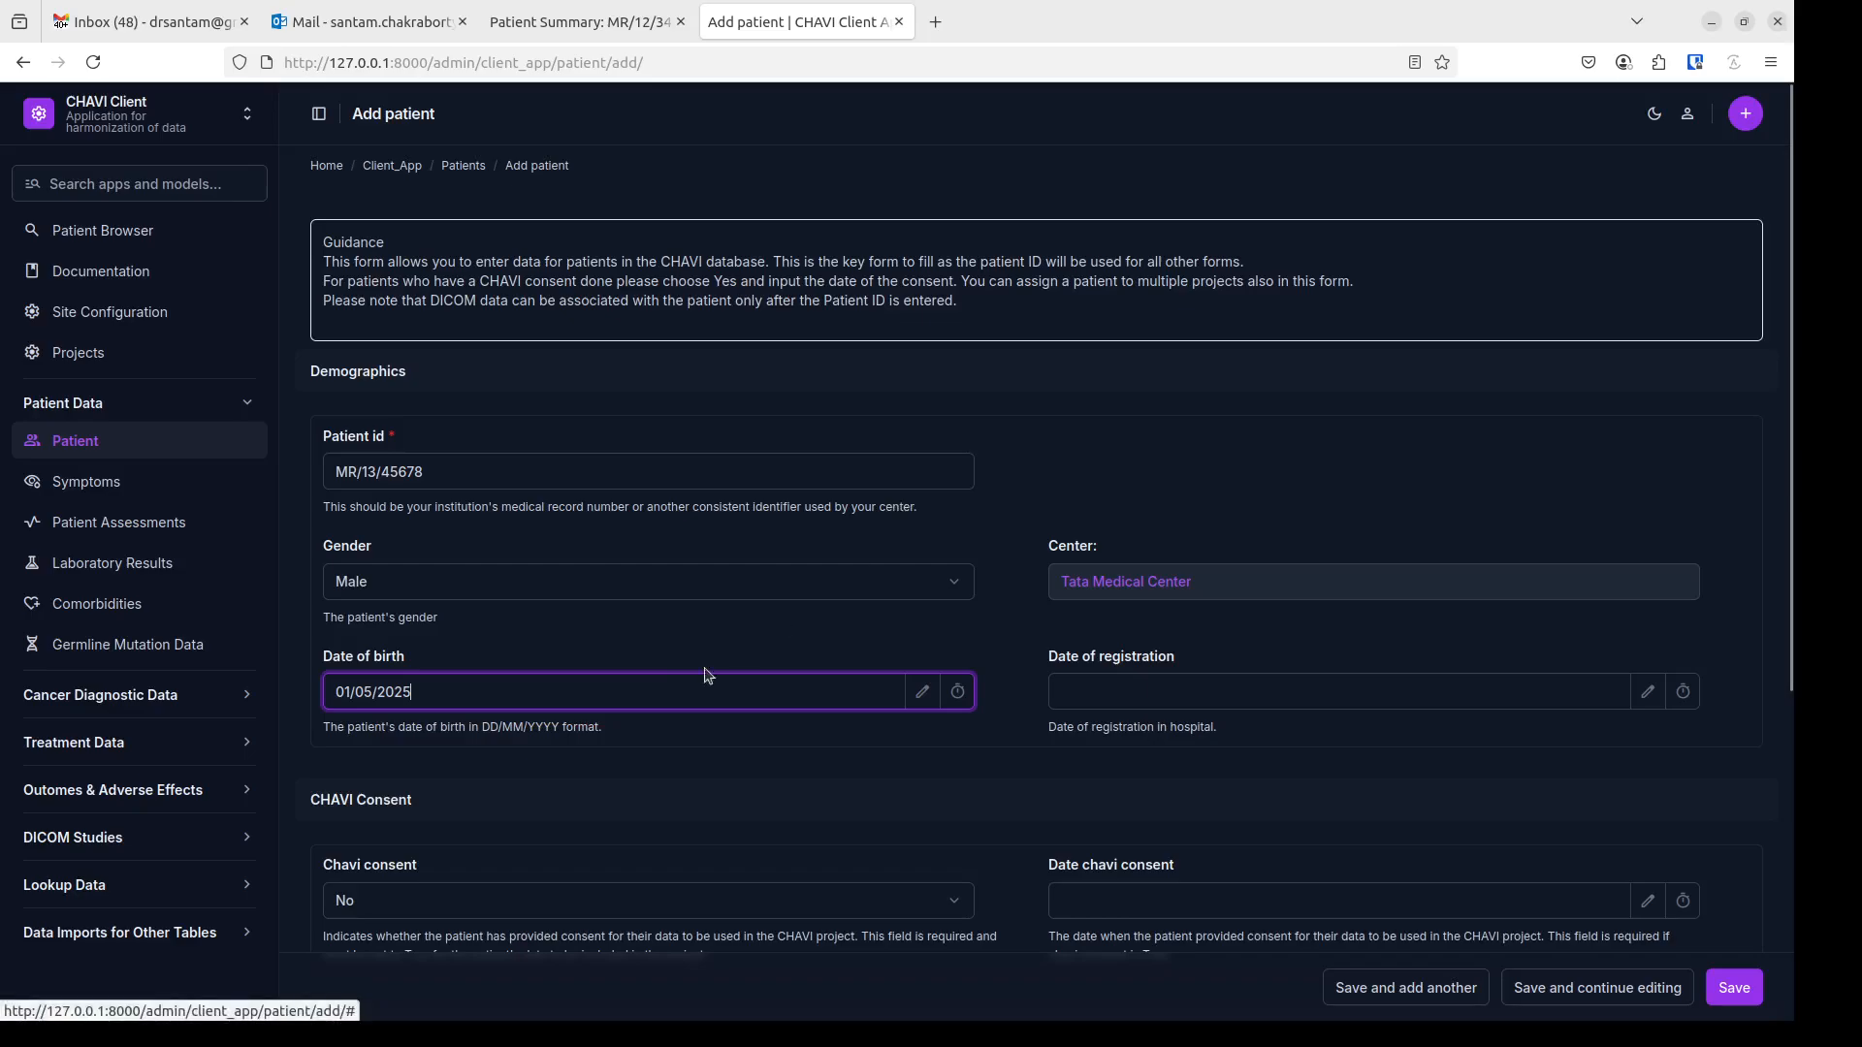
{"action": "left_click_drag", "start_coordinate": [396, 692], "coordinate": [540, 685]}
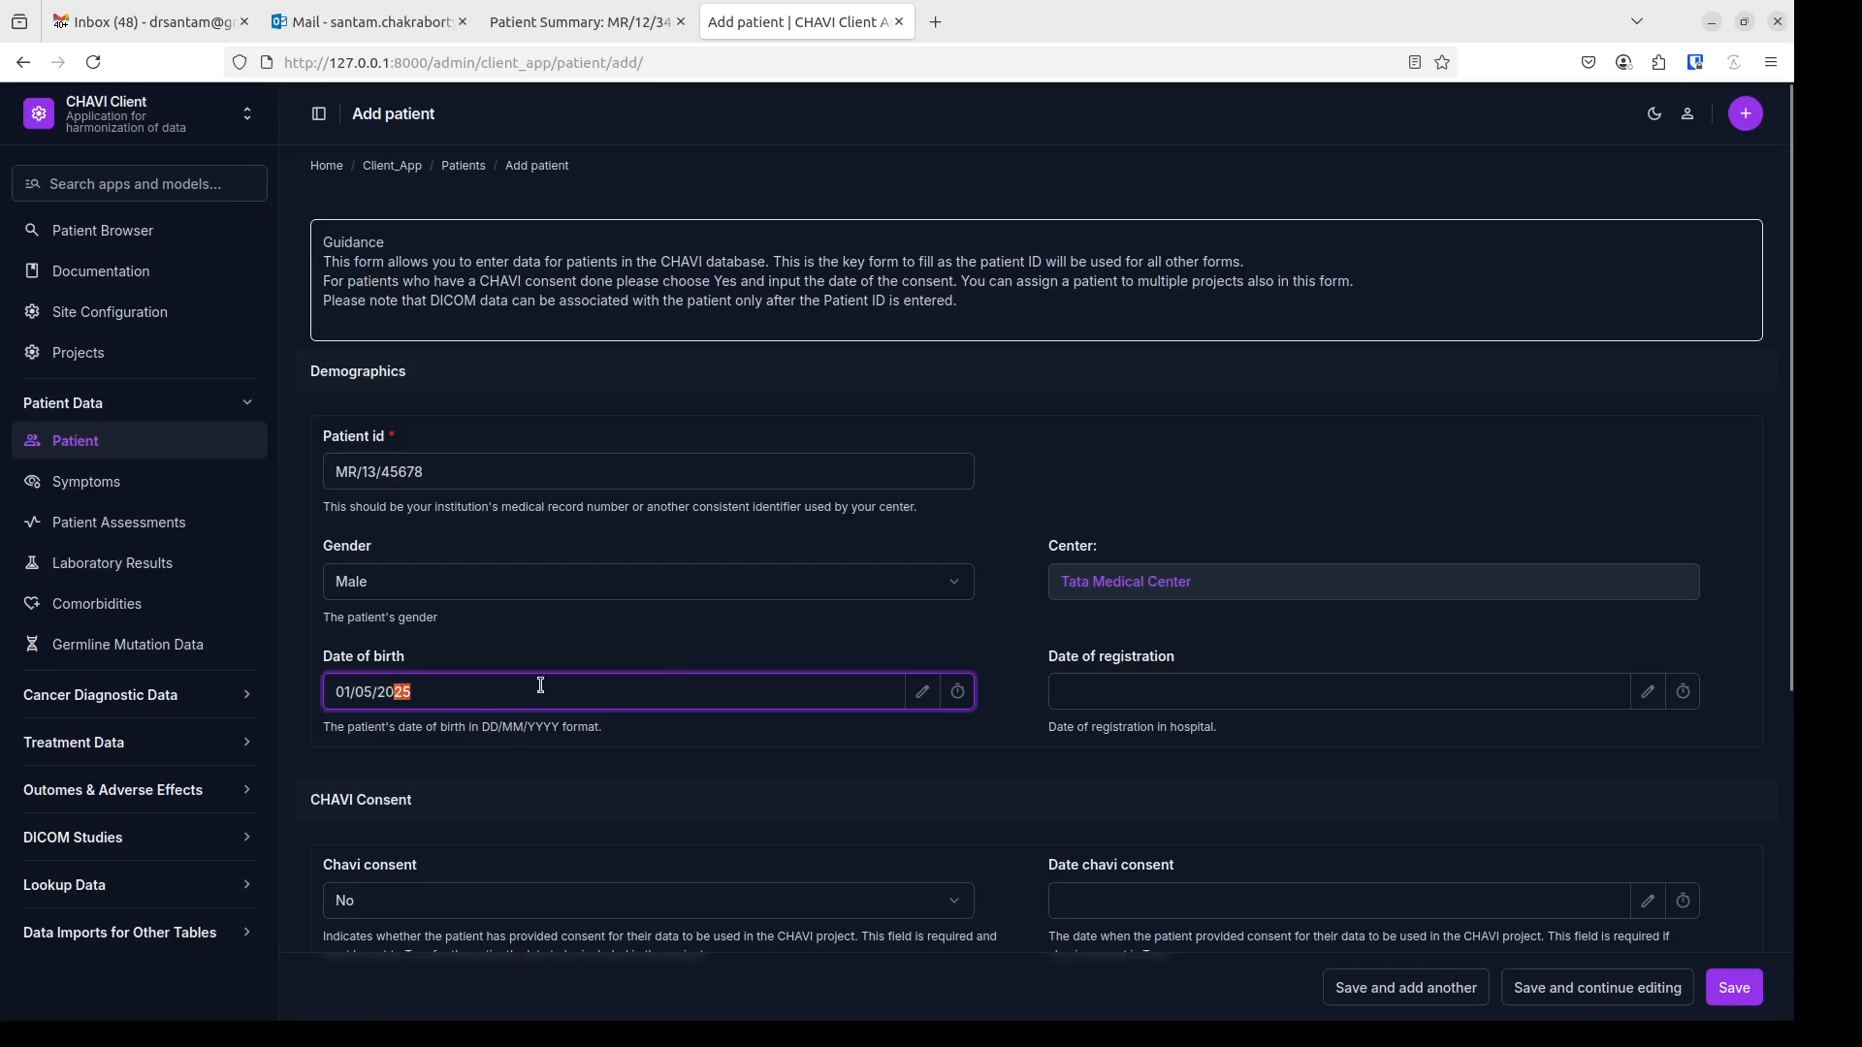
{"action": "type", "text": "00"}
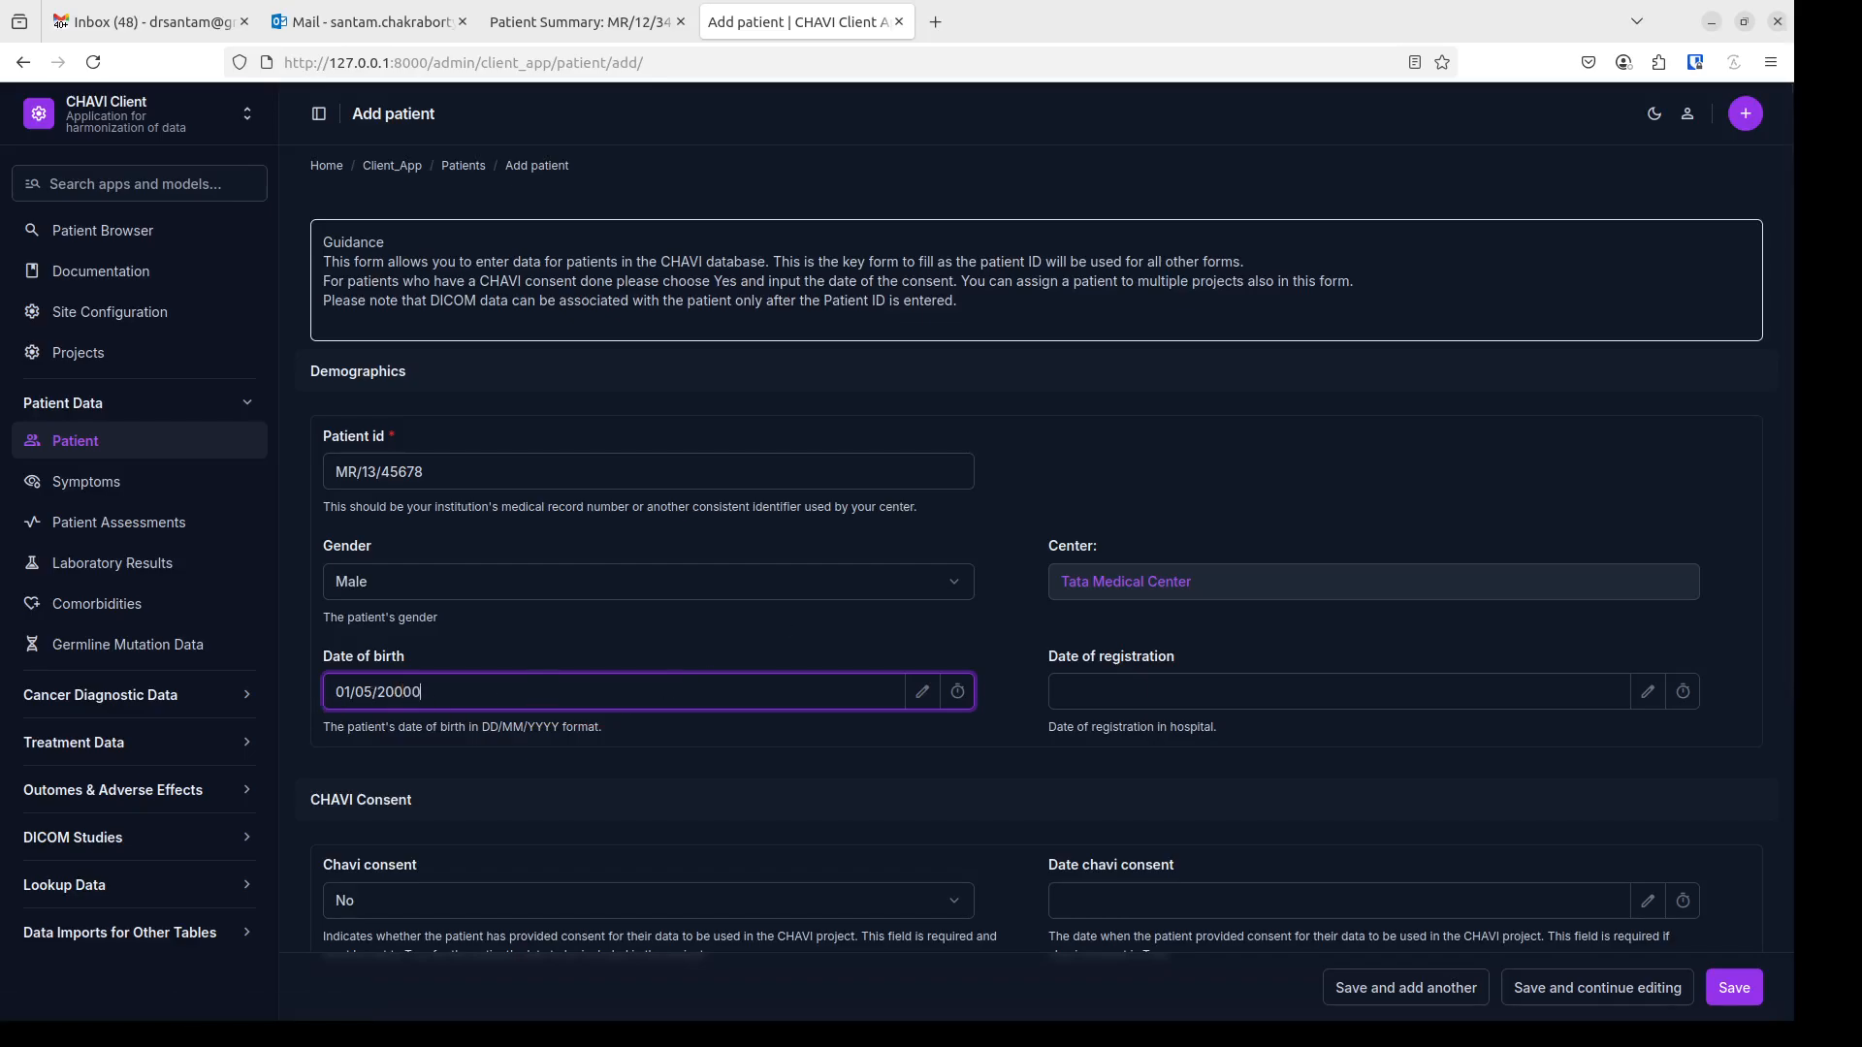
- Set the patient's date of registration to 24/04/2025
{"action": "left_click", "coordinate": [1168, 688]}
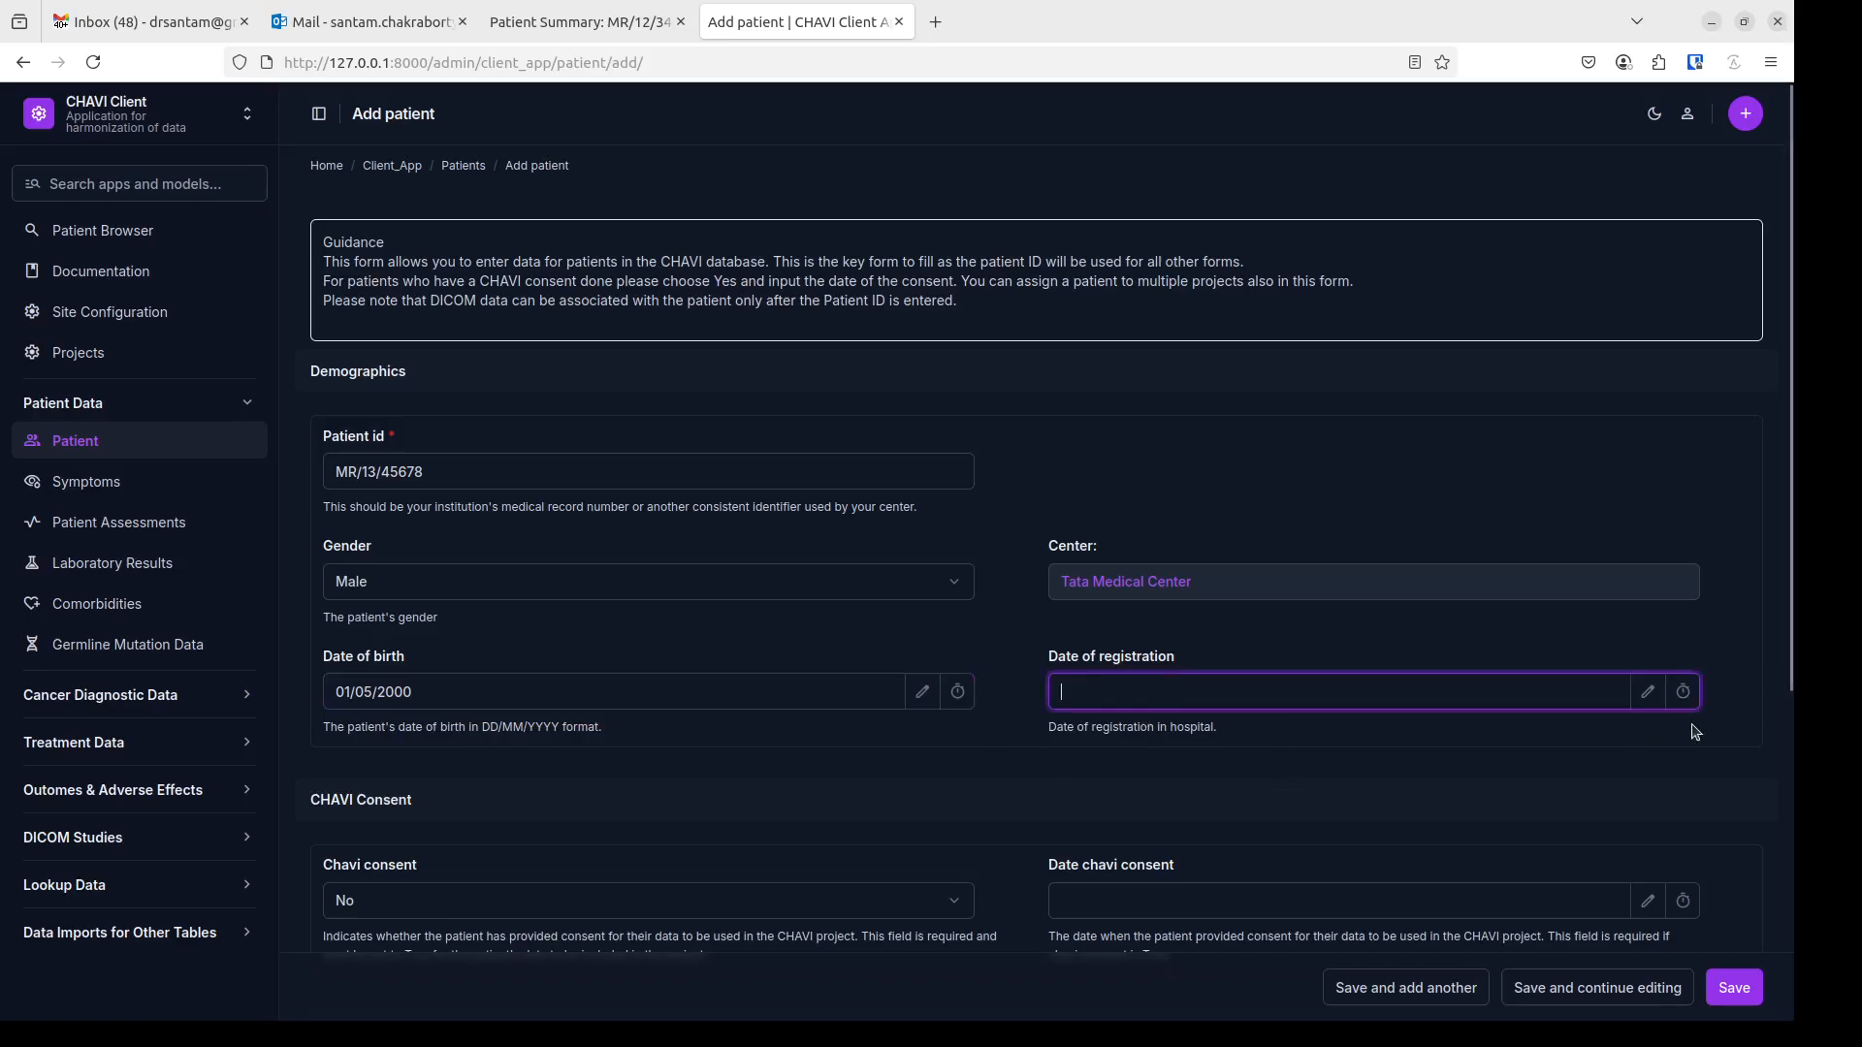
{"action": "left_click", "coordinate": [1648, 695]}
{"action": "left_click", "coordinate": [764, 399]}
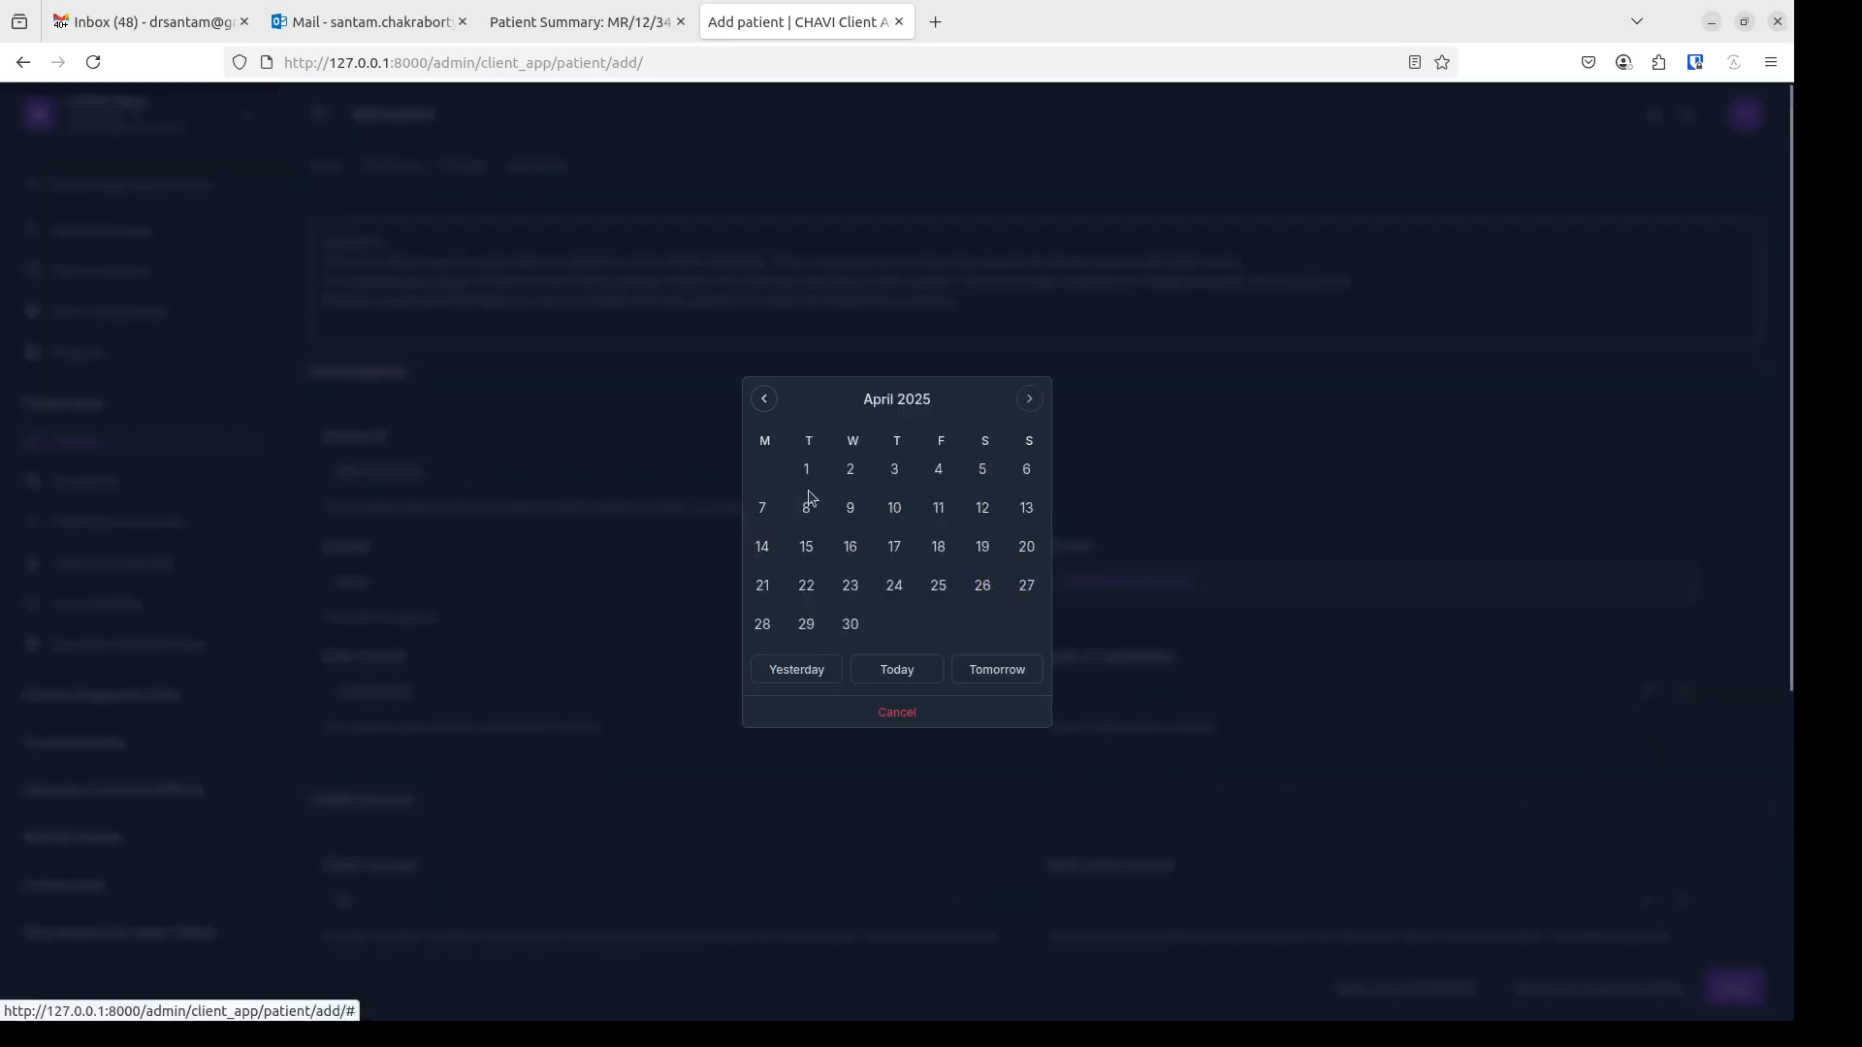
{"action": "left_click", "coordinate": [893, 584]}
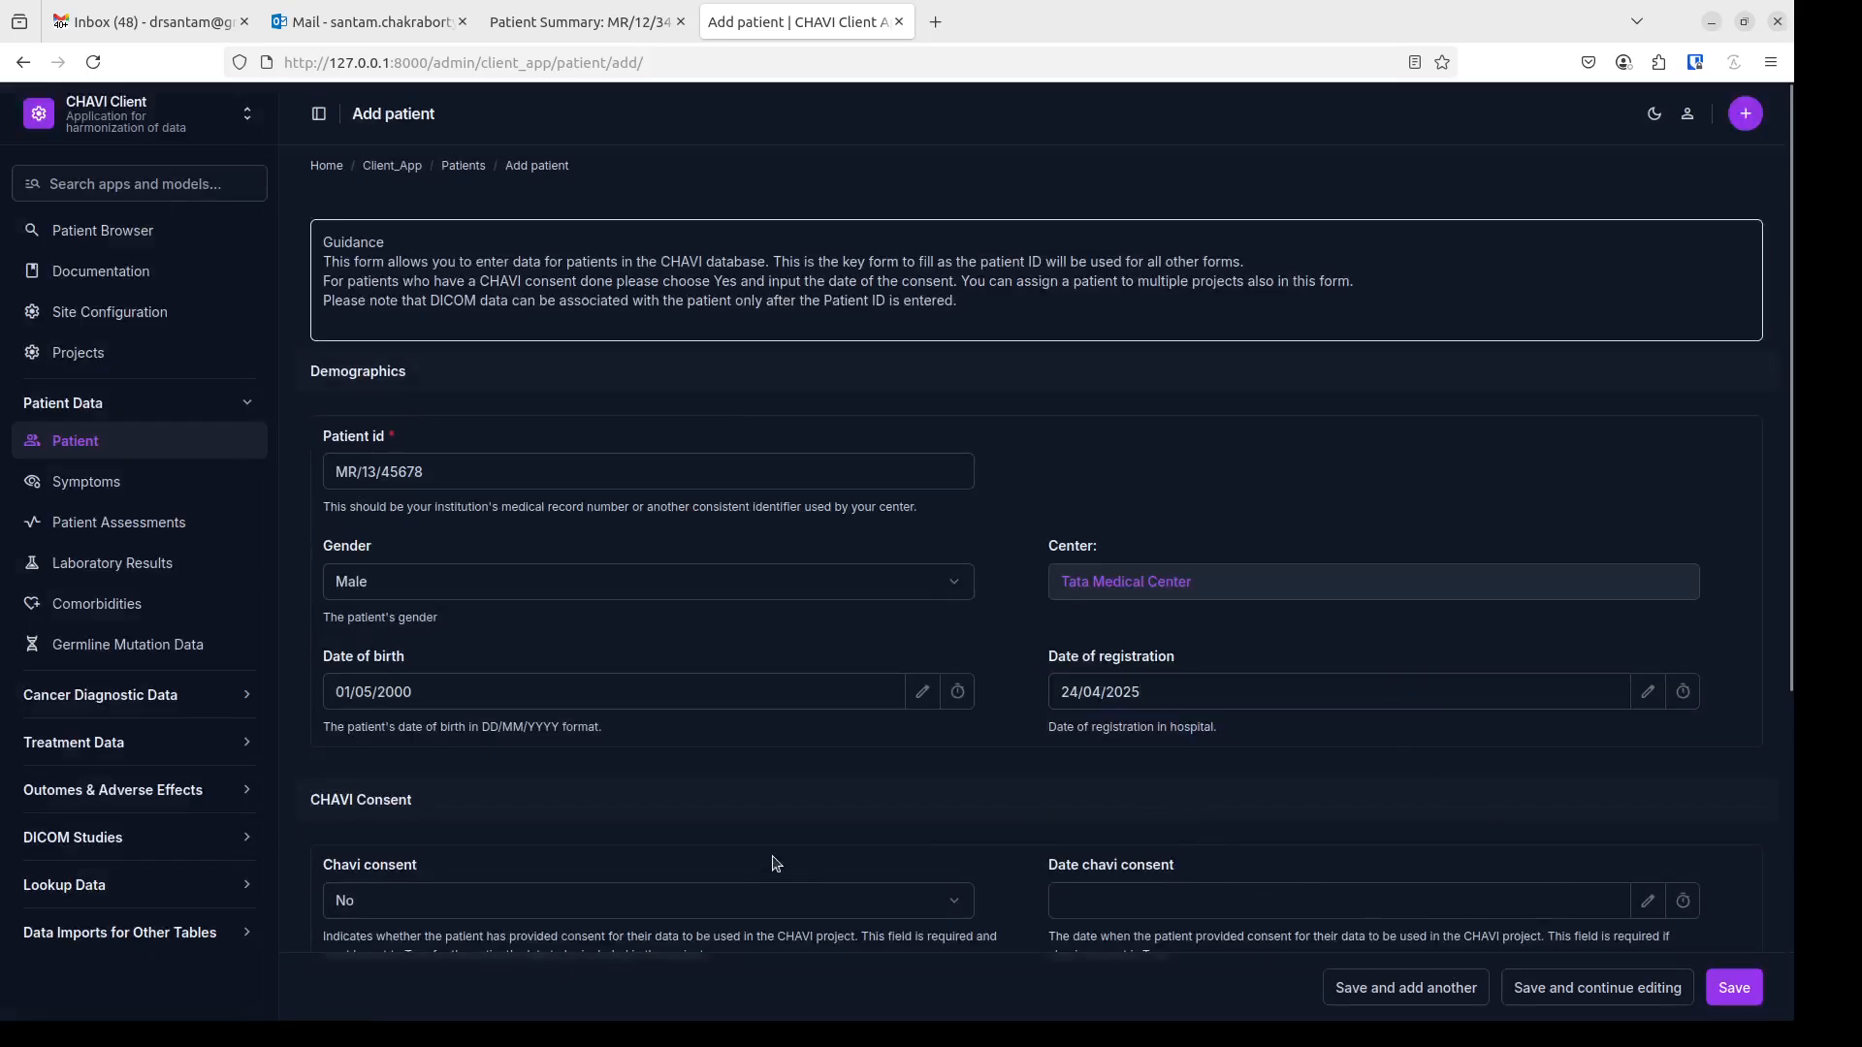
- Assign the patient to the RADGLIO High A project and save the patient record
{"action": "scroll", "coordinate": [776, 863], "scroll_direction": "down", "scroll_amount": 3}
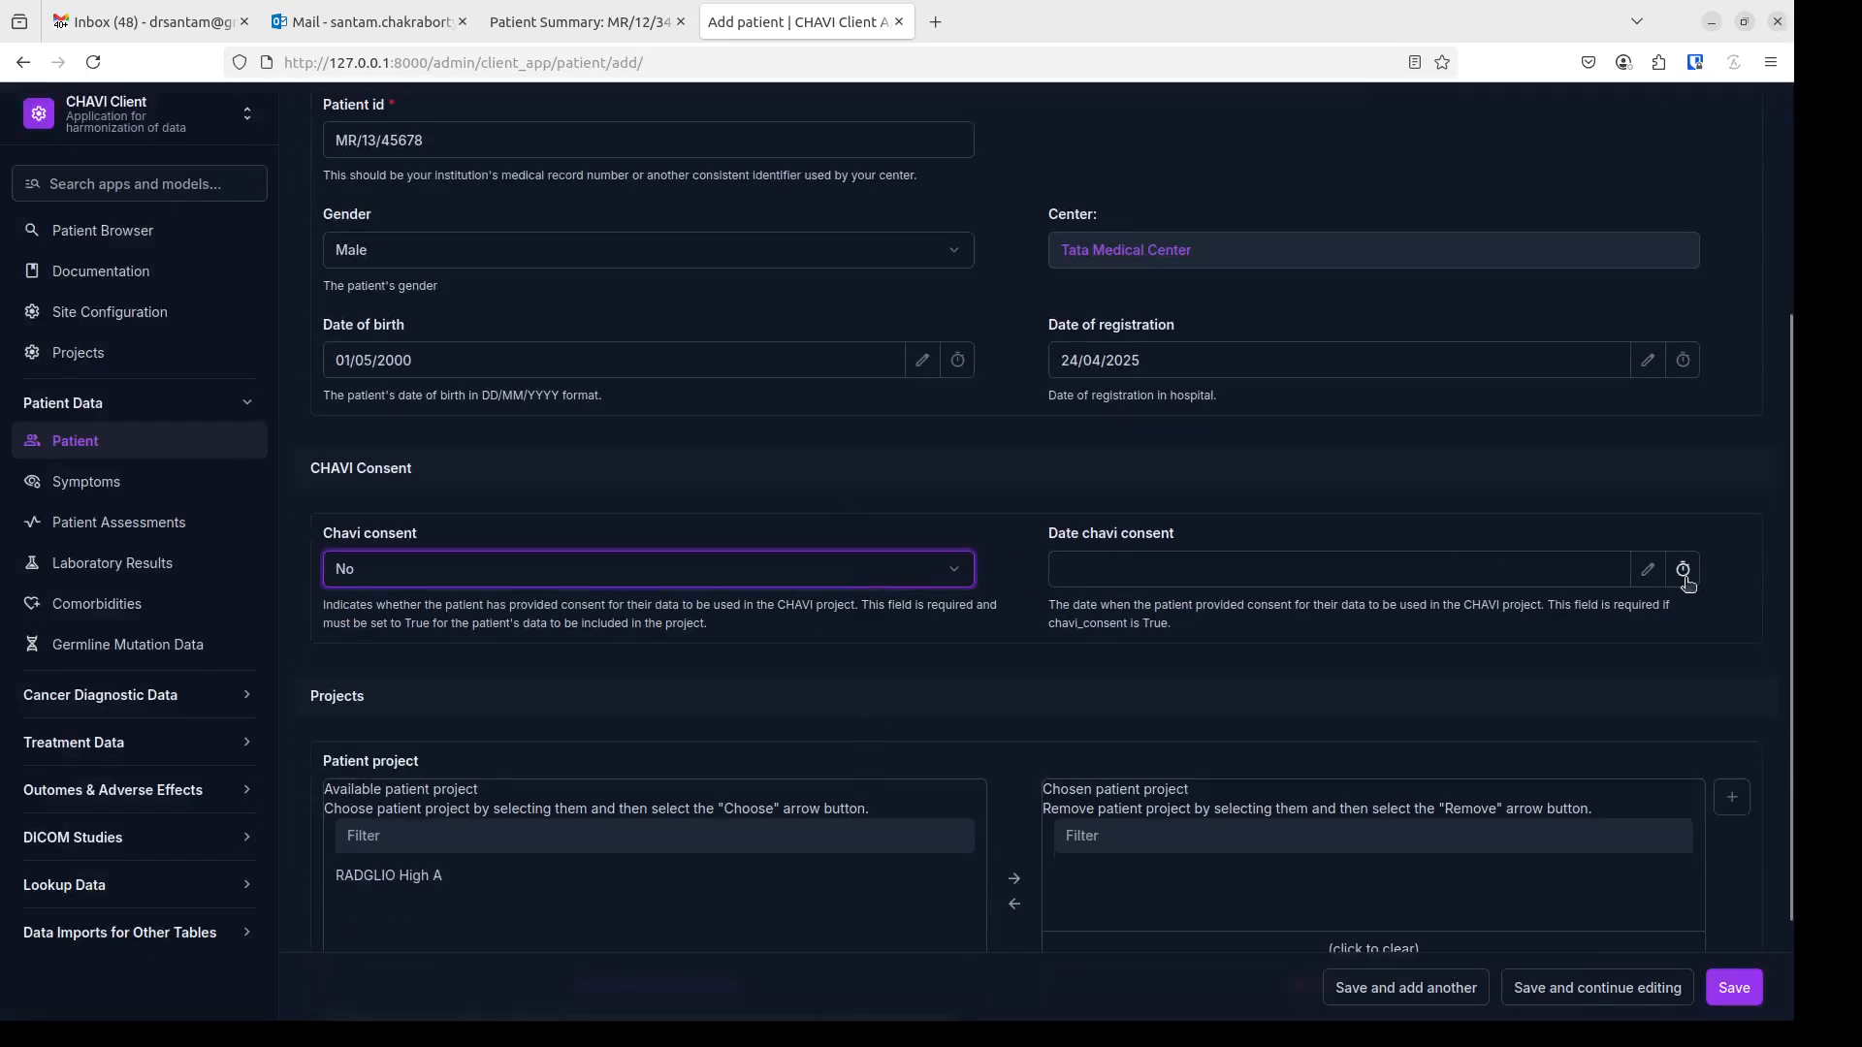
{"action": "left_click", "coordinate": [485, 876]}
{"action": "left_click", "coordinate": [1017, 879]}
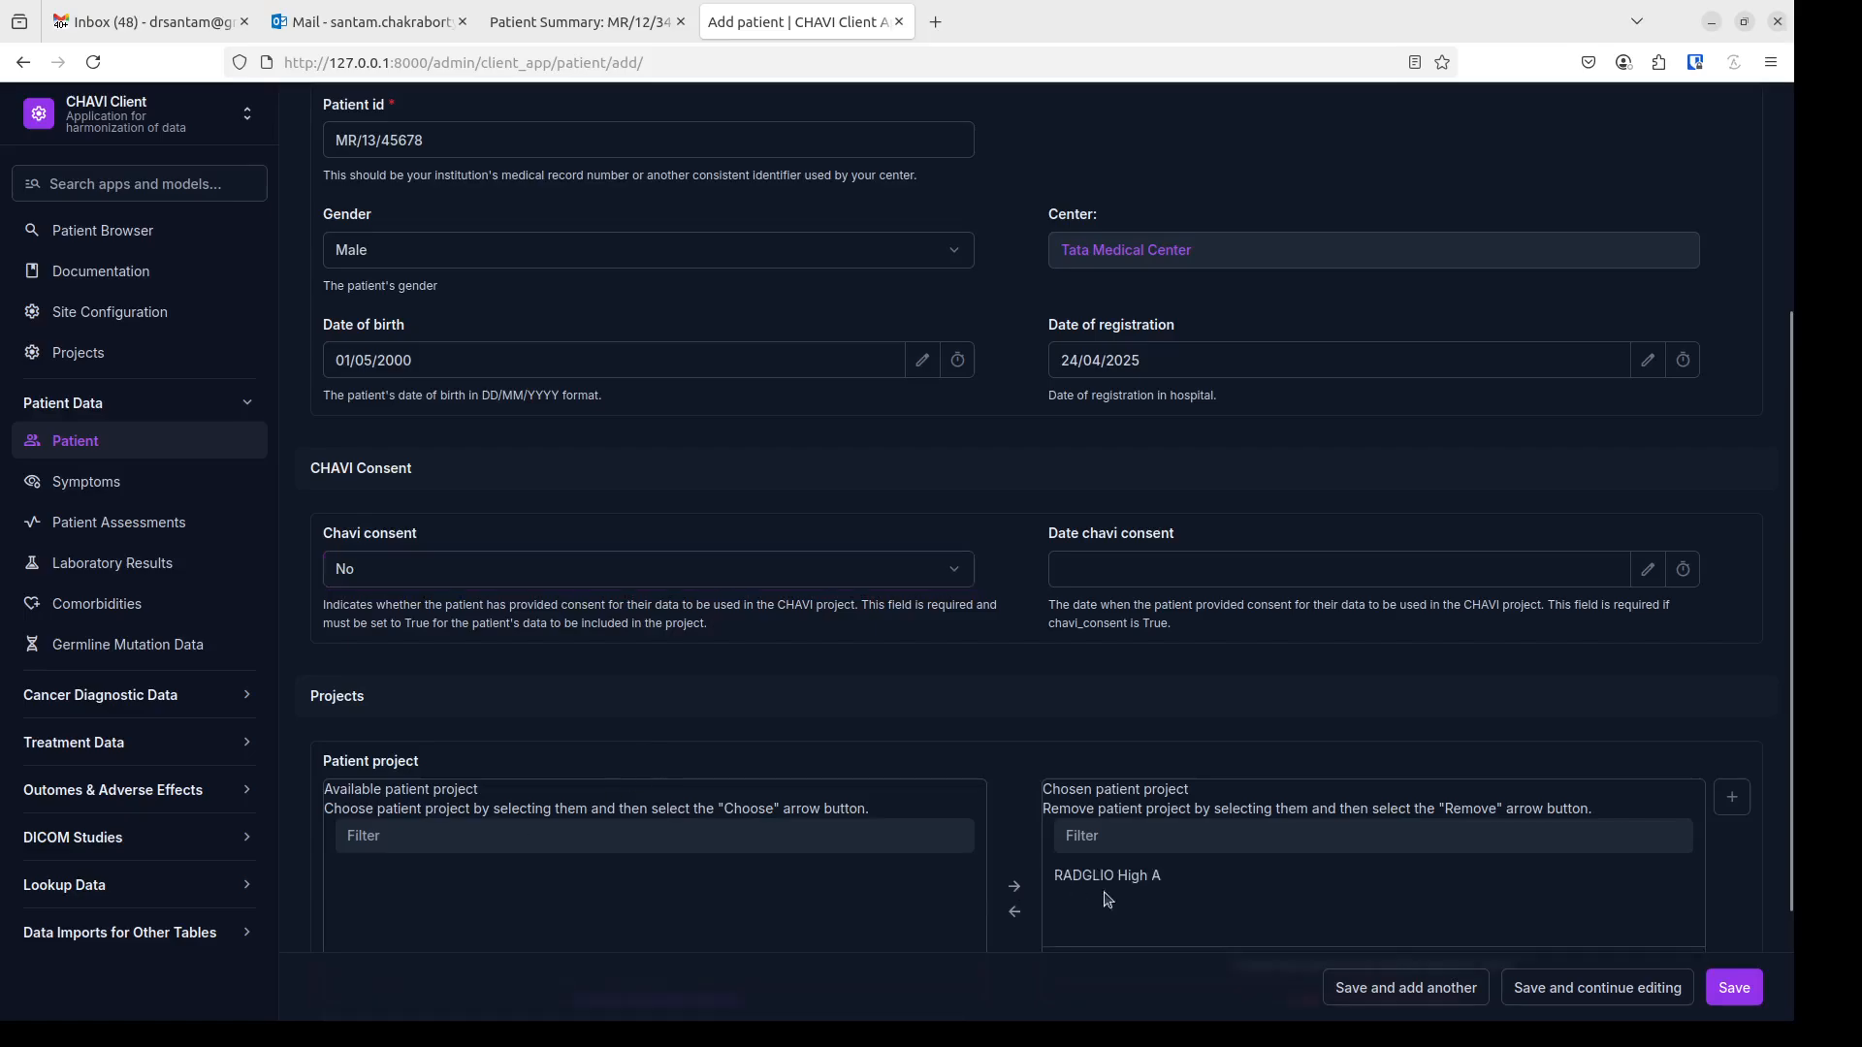
{"action": "left_click", "coordinate": [1752, 999]}
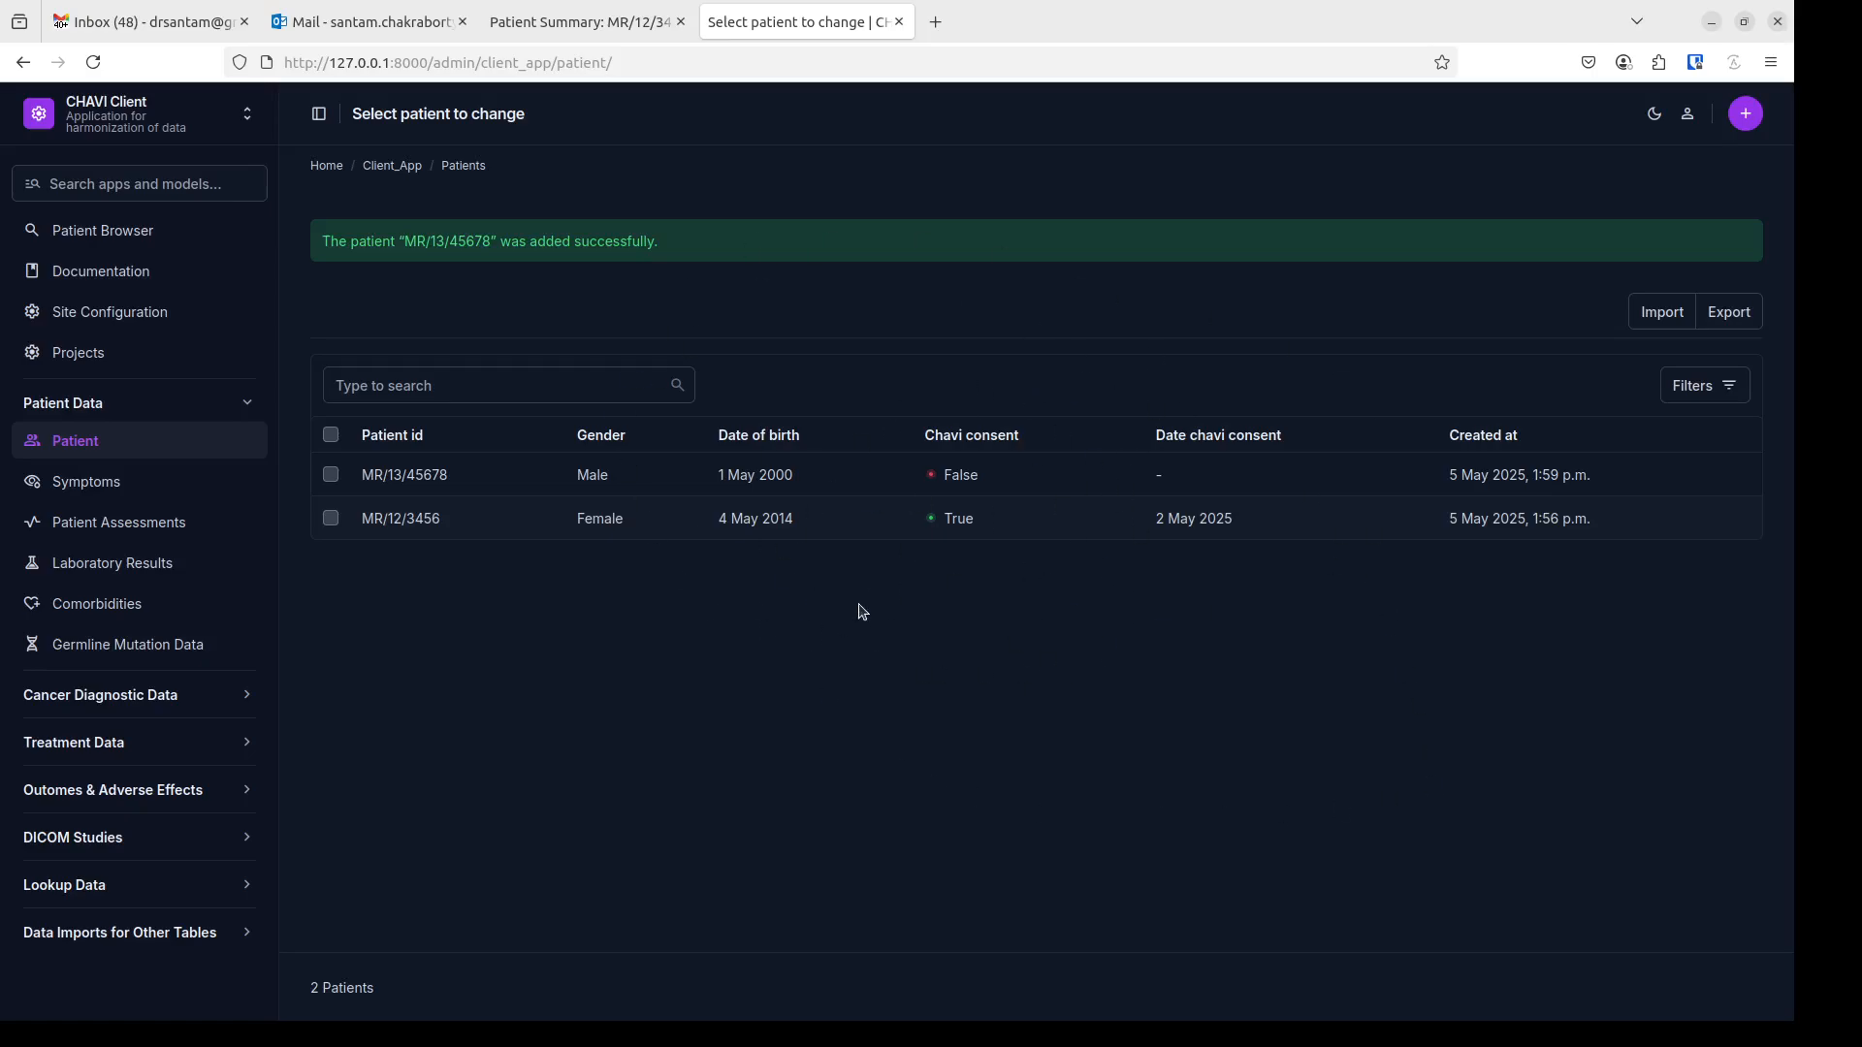
- Return to the patient search and open the summary of the male patient registered on 24/04/2025
{"action": "left_click", "coordinate": [563, 26]}
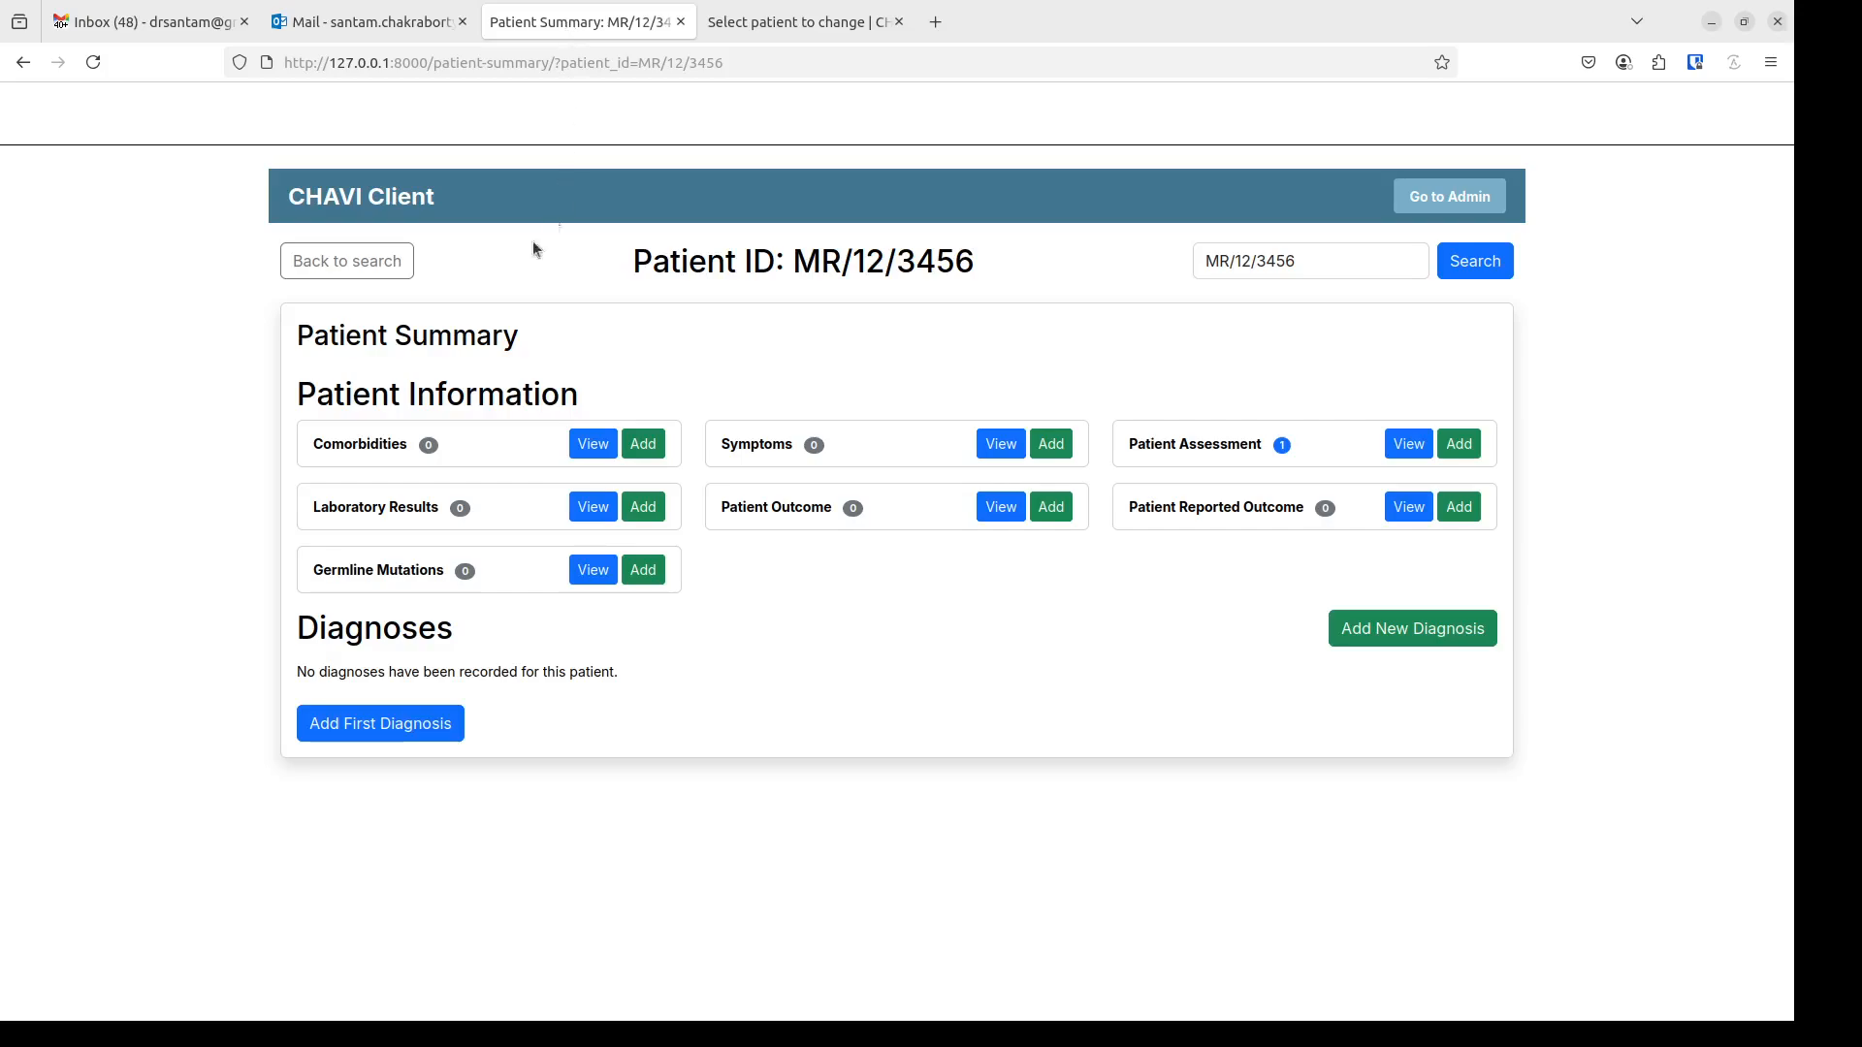
{"action": "left_click", "coordinate": [334, 264]}
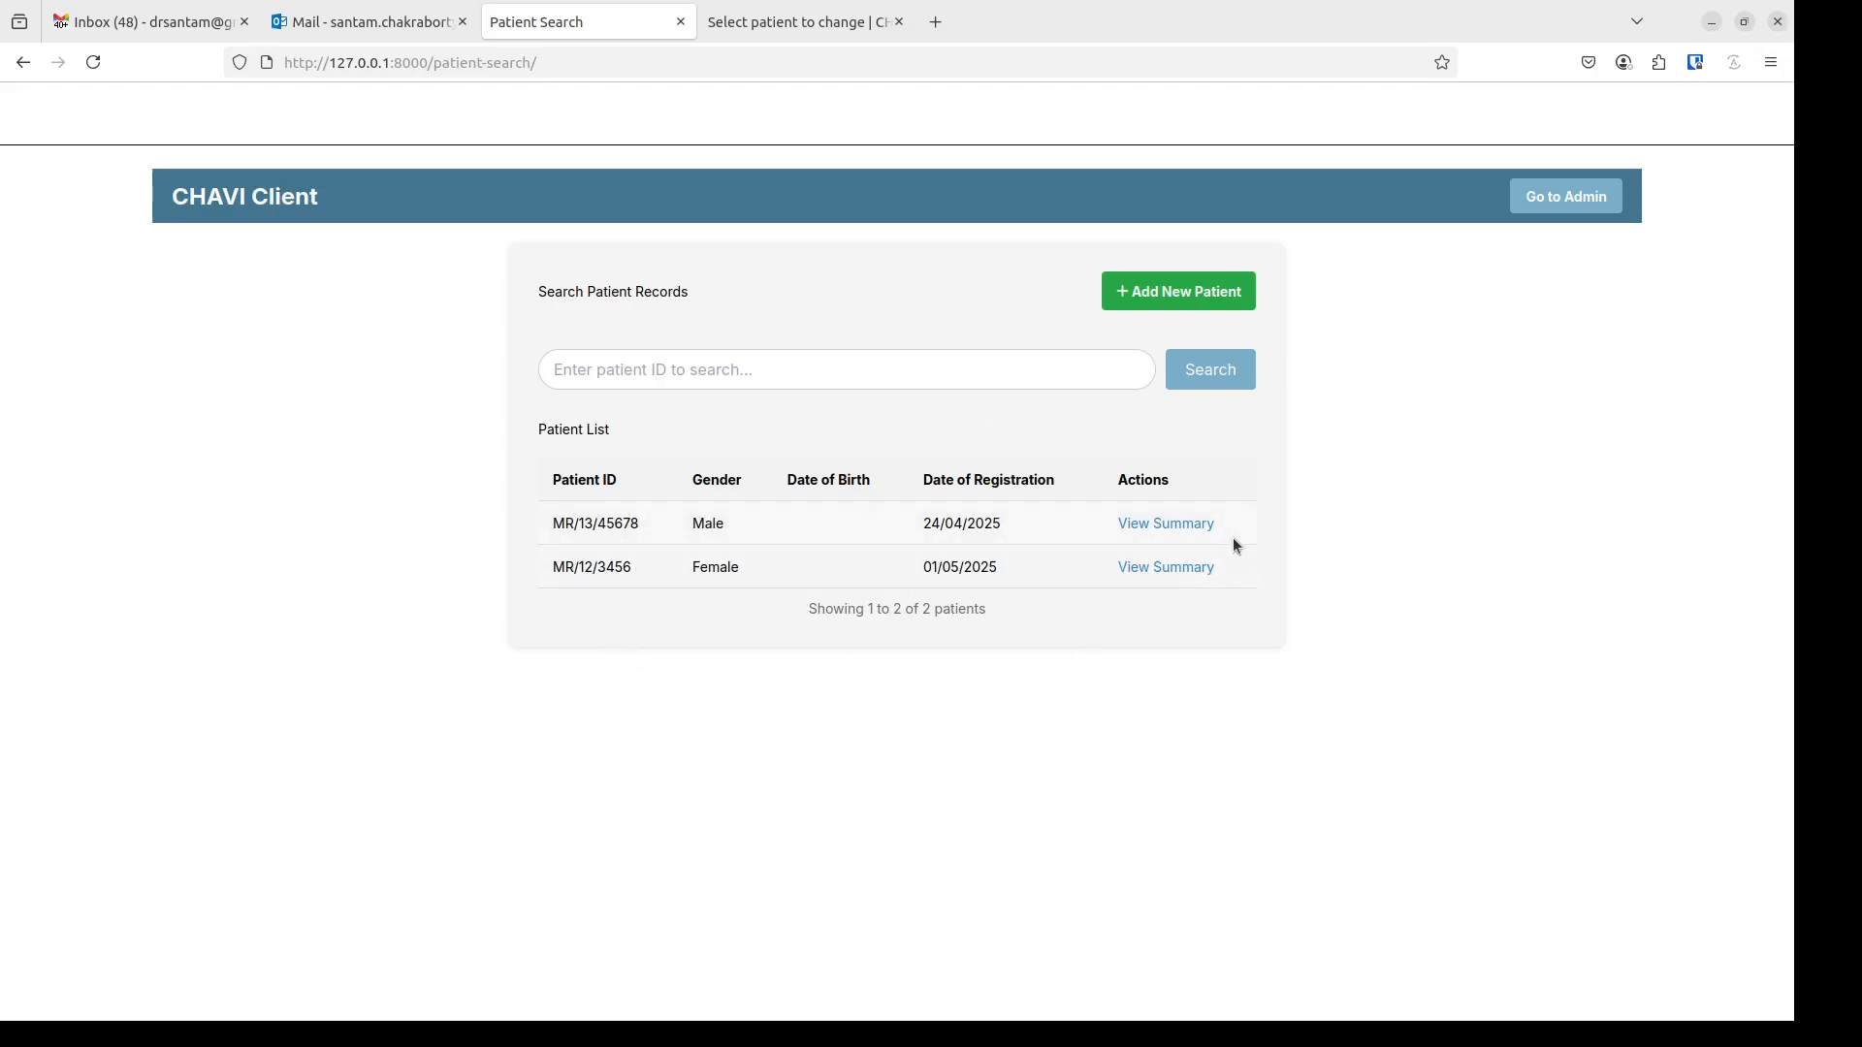
{"action": "left_click", "coordinate": [1178, 524]}
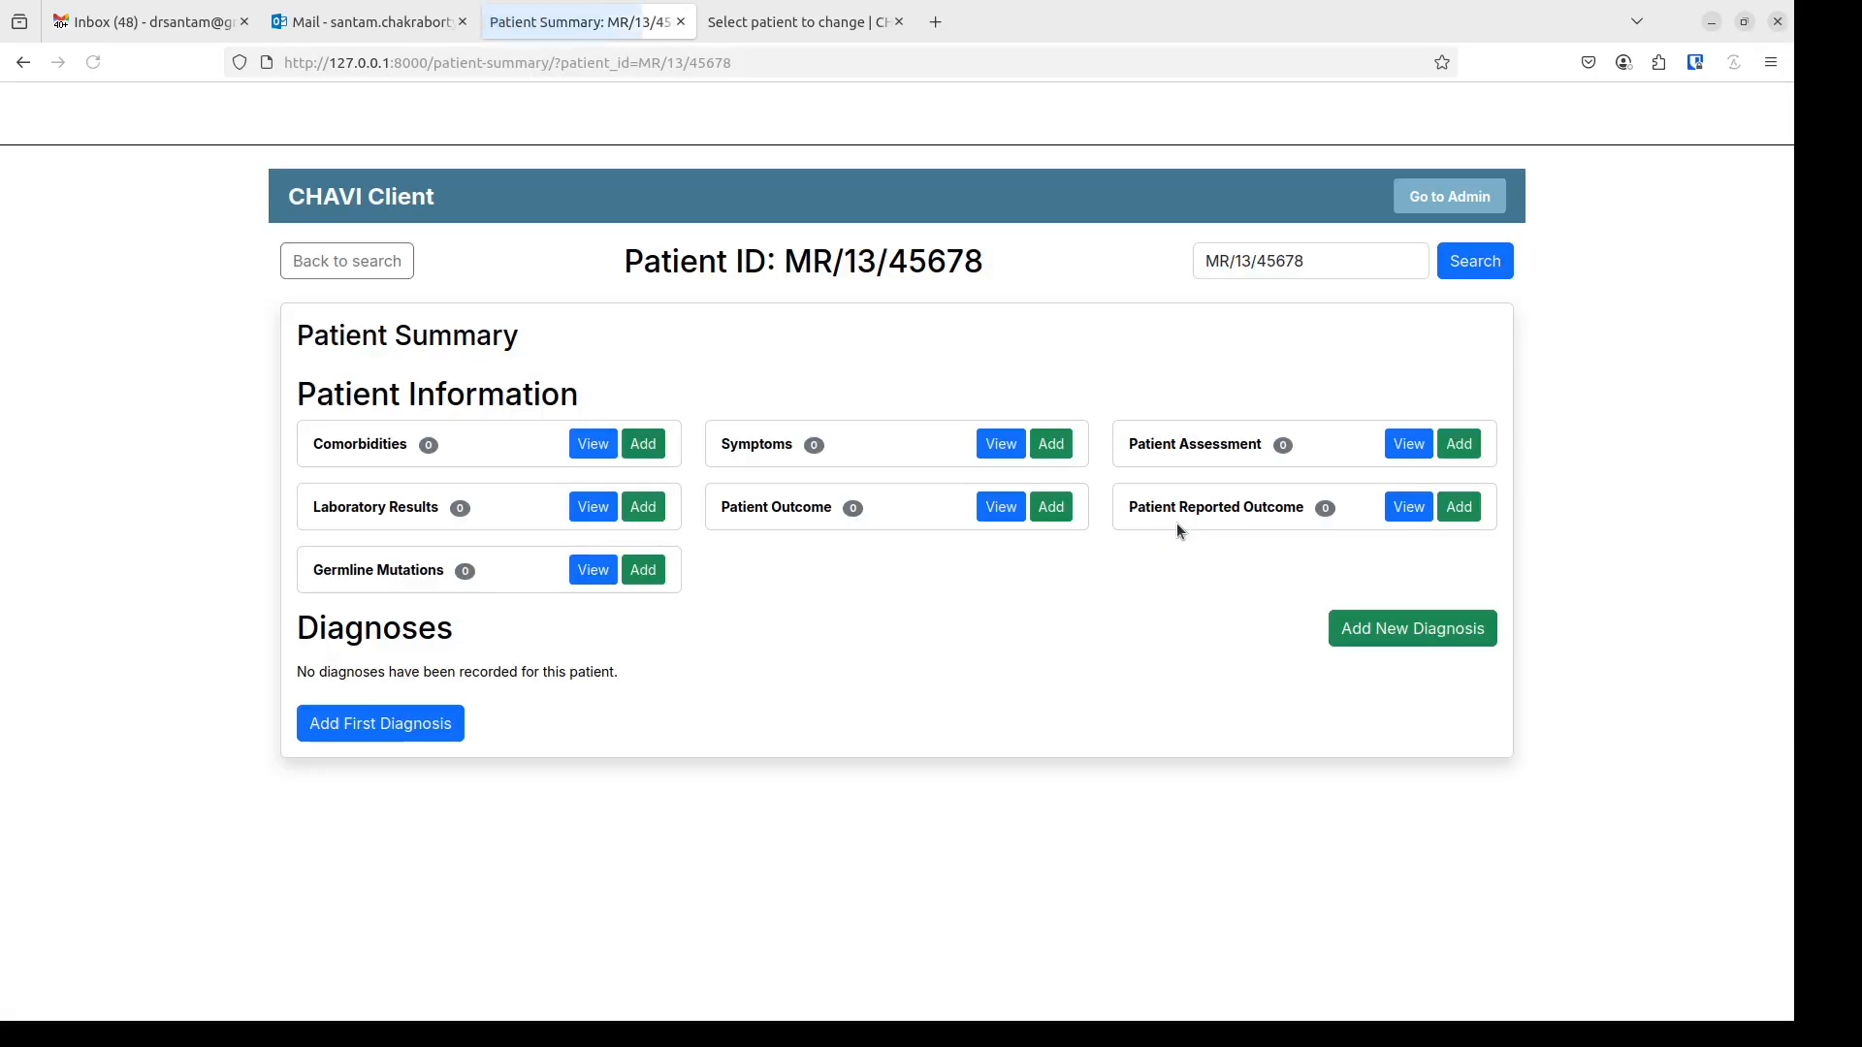
- Start a new patient assessment from the summary and examine the patient parameter in the web address
{"action": "left_click", "coordinate": [1462, 447]}
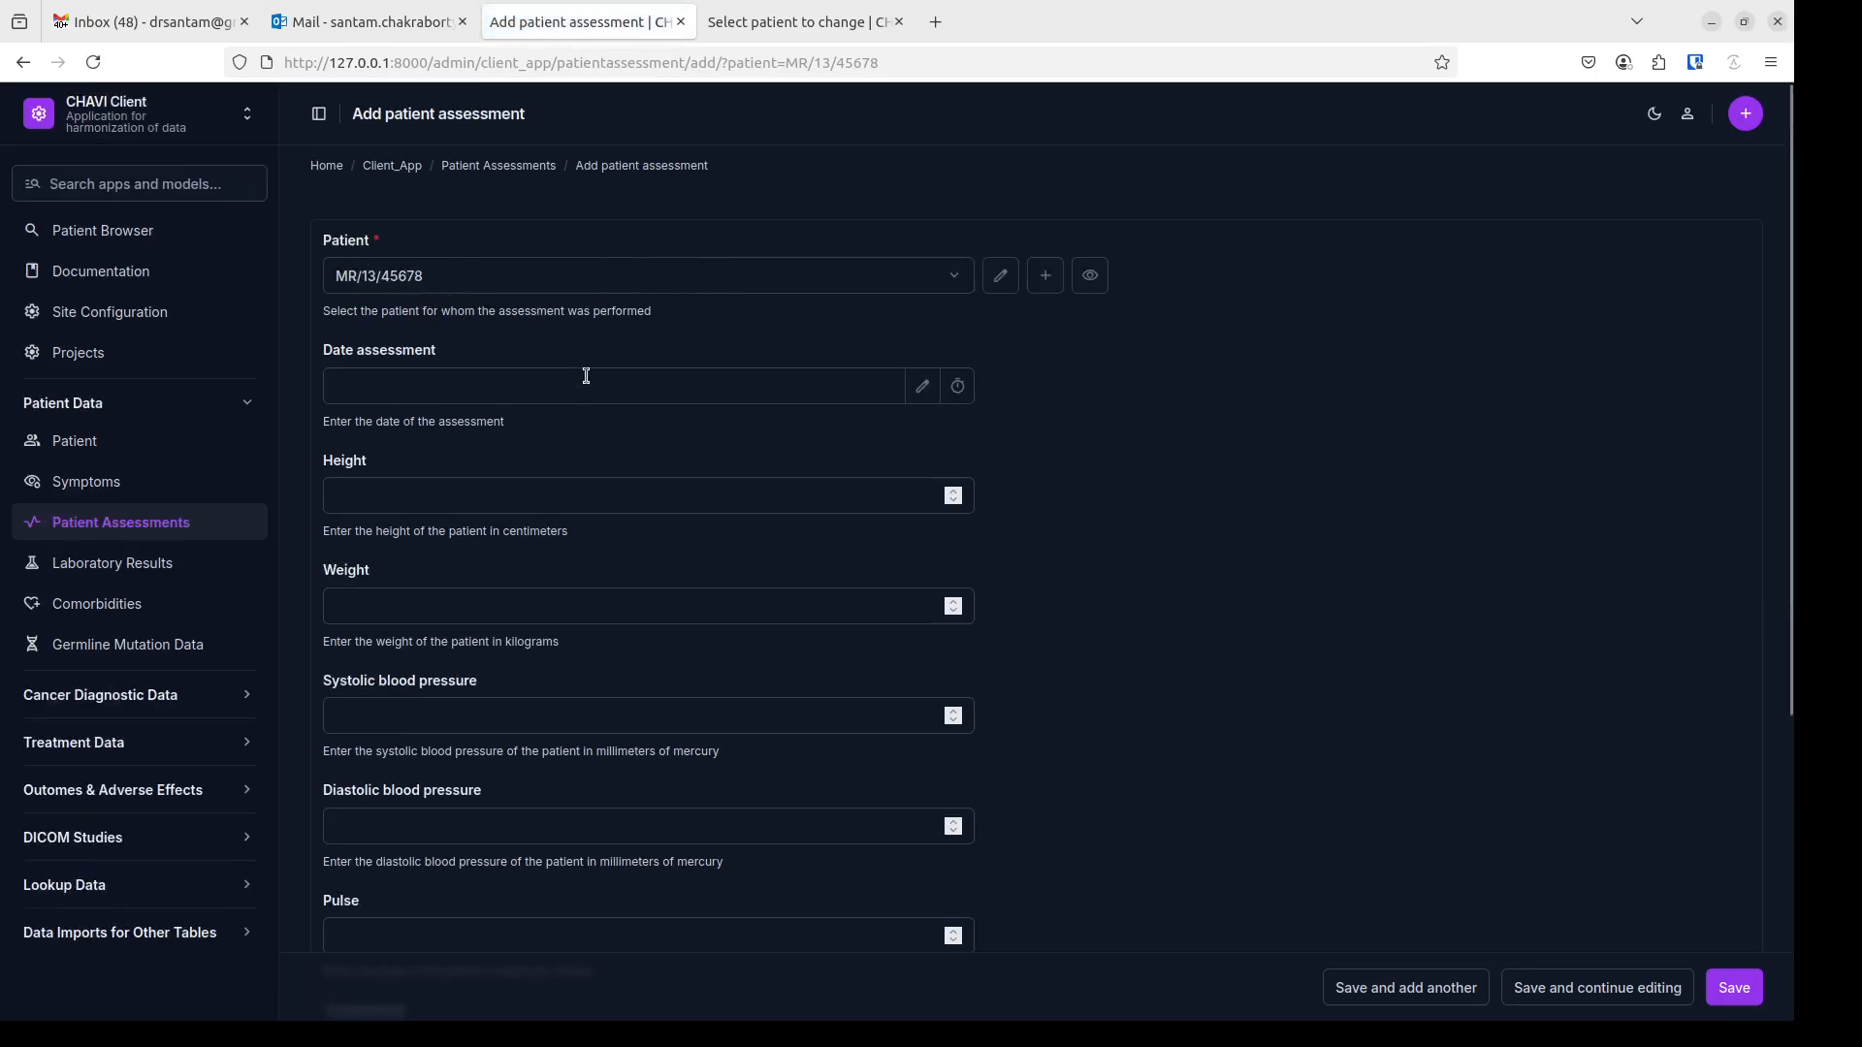
{"action": "left_click_drag", "start_coordinate": [883, 63], "coordinate": [728, 55]}
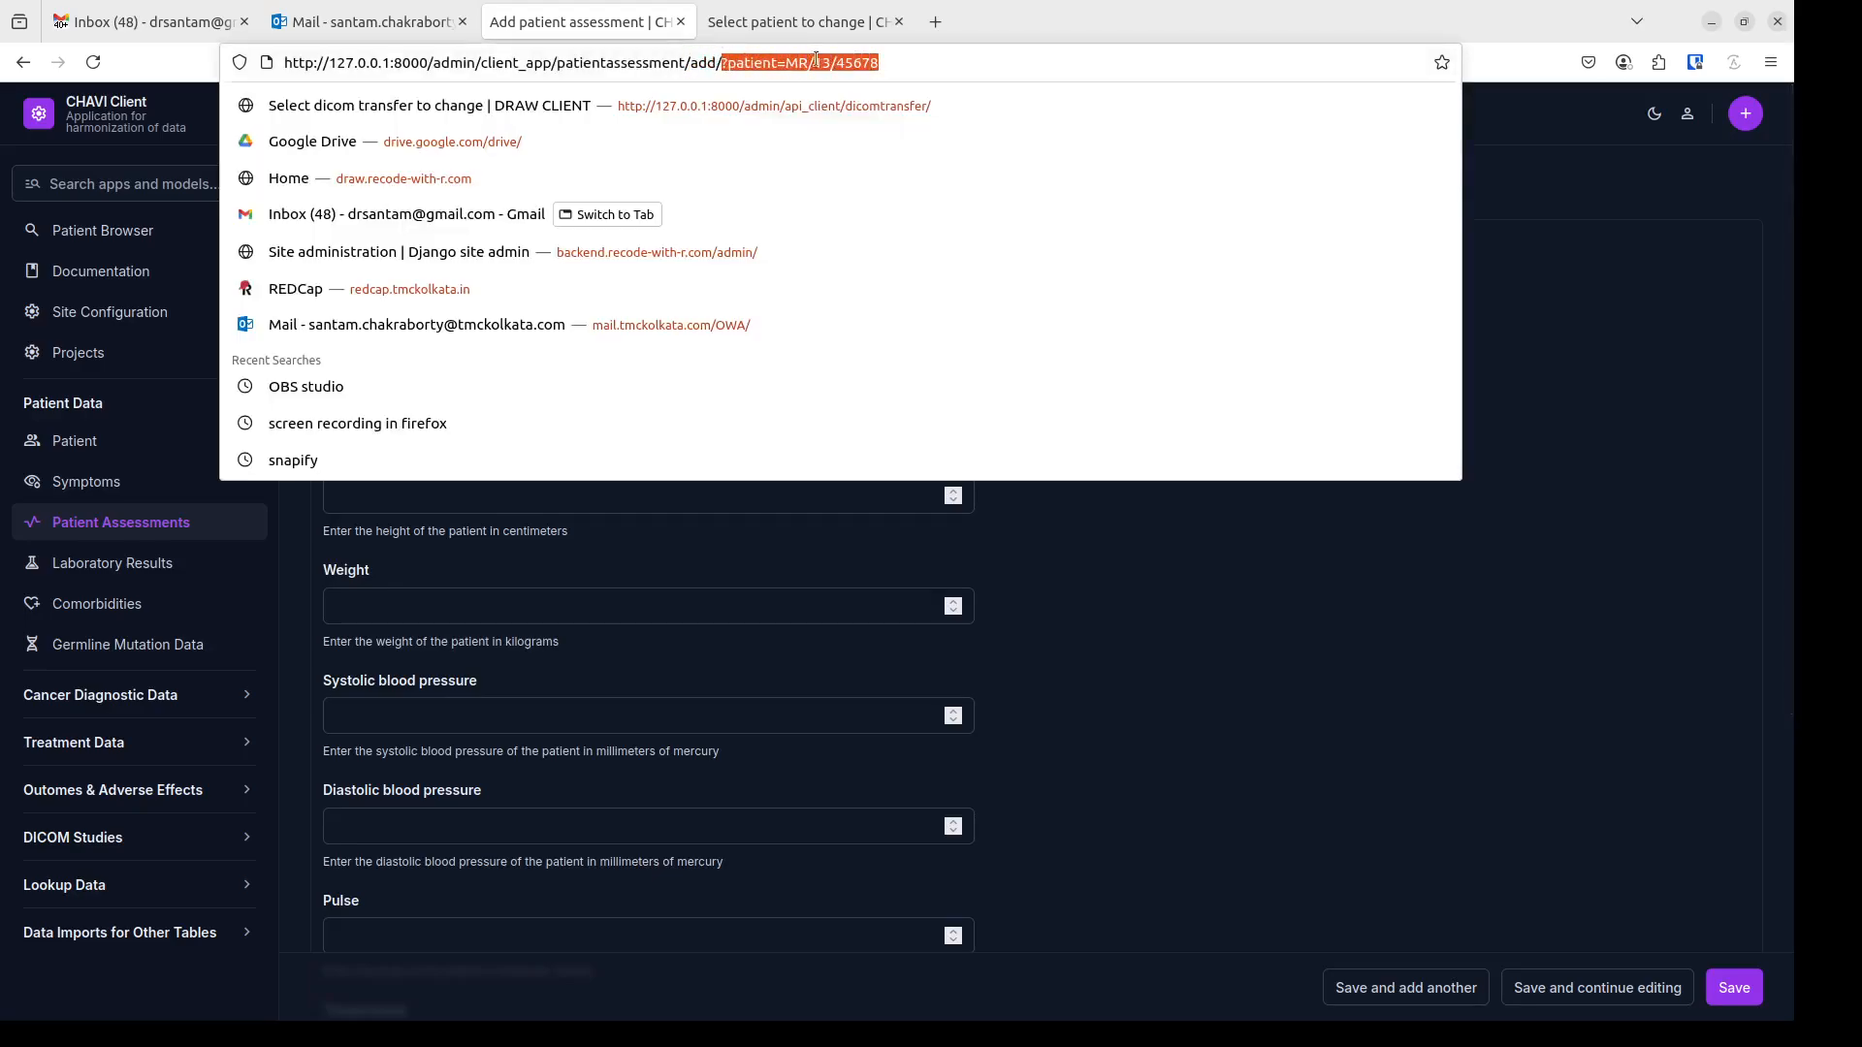
{"action": "left_click", "coordinate": [991, 605]}
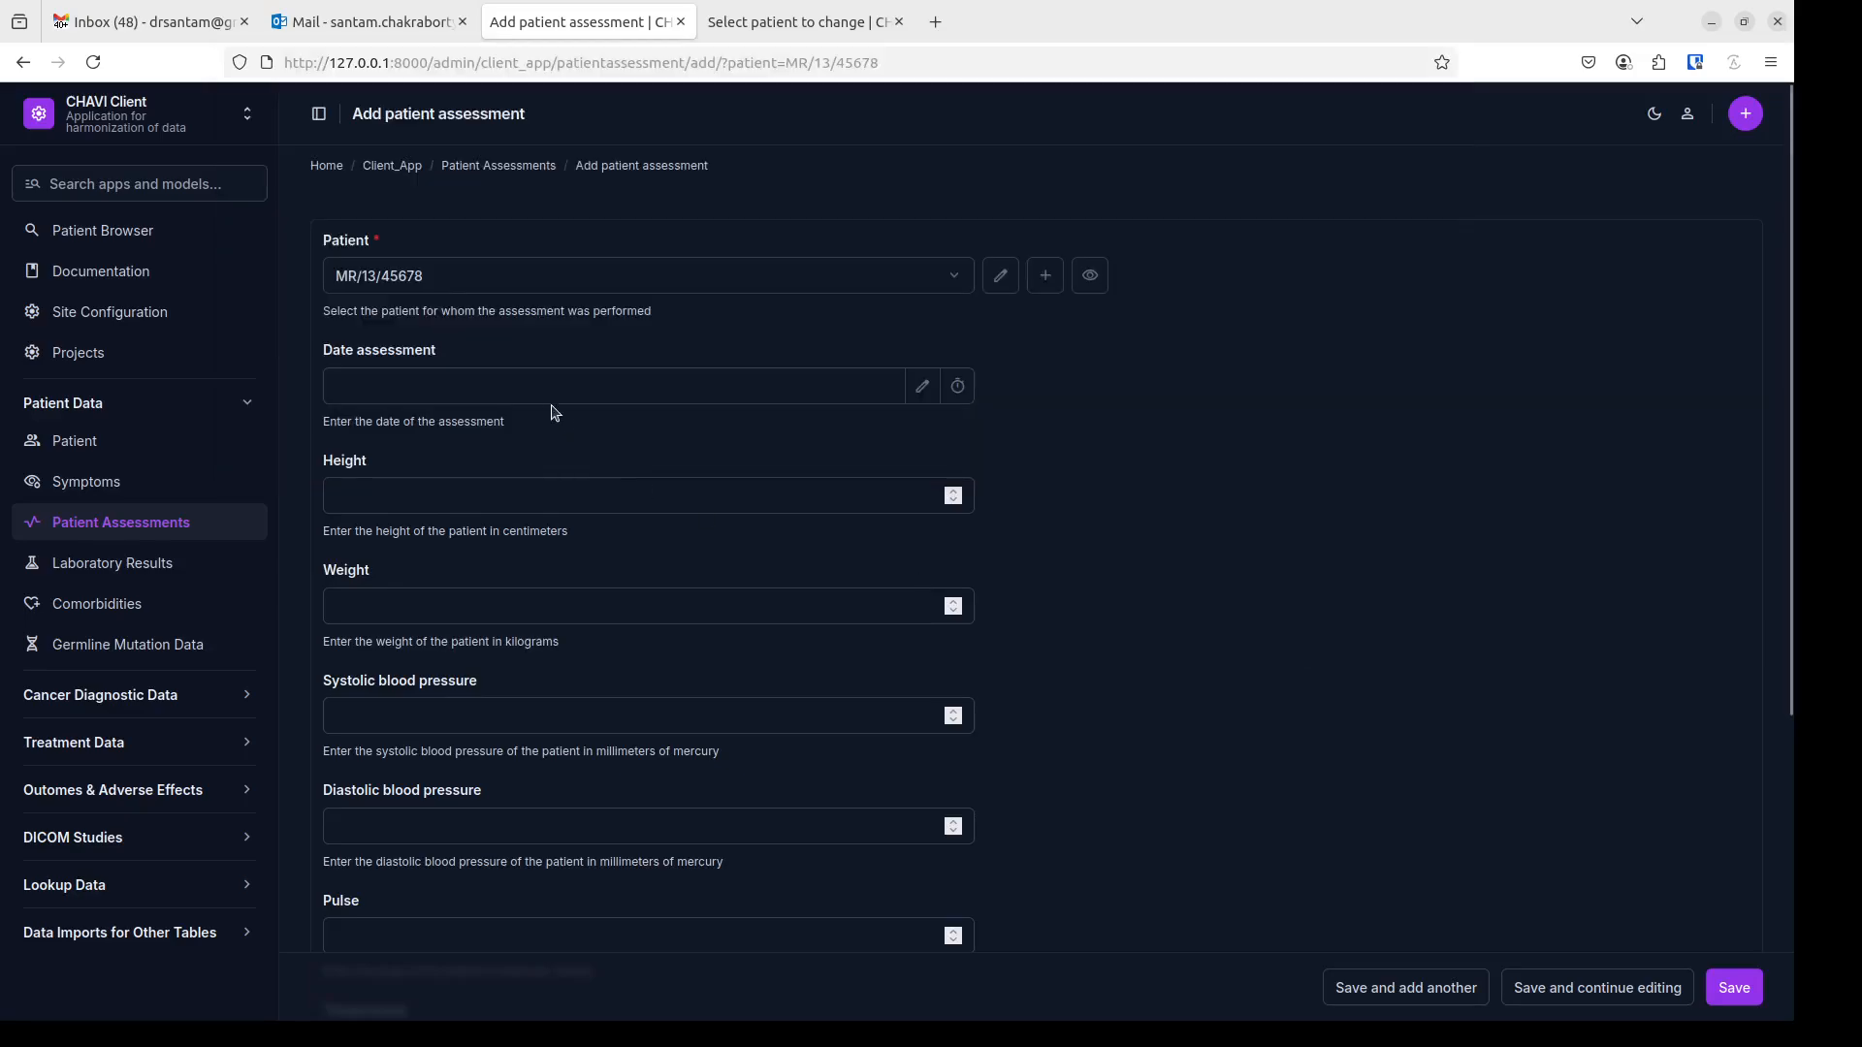
- Set the assessment date to 02/05/2025, the height to 145 cm and the weight to 56 kg
{"action": "left_click", "coordinate": [572, 384]}
{"action": "left_click", "coordinate": [922, 386]}
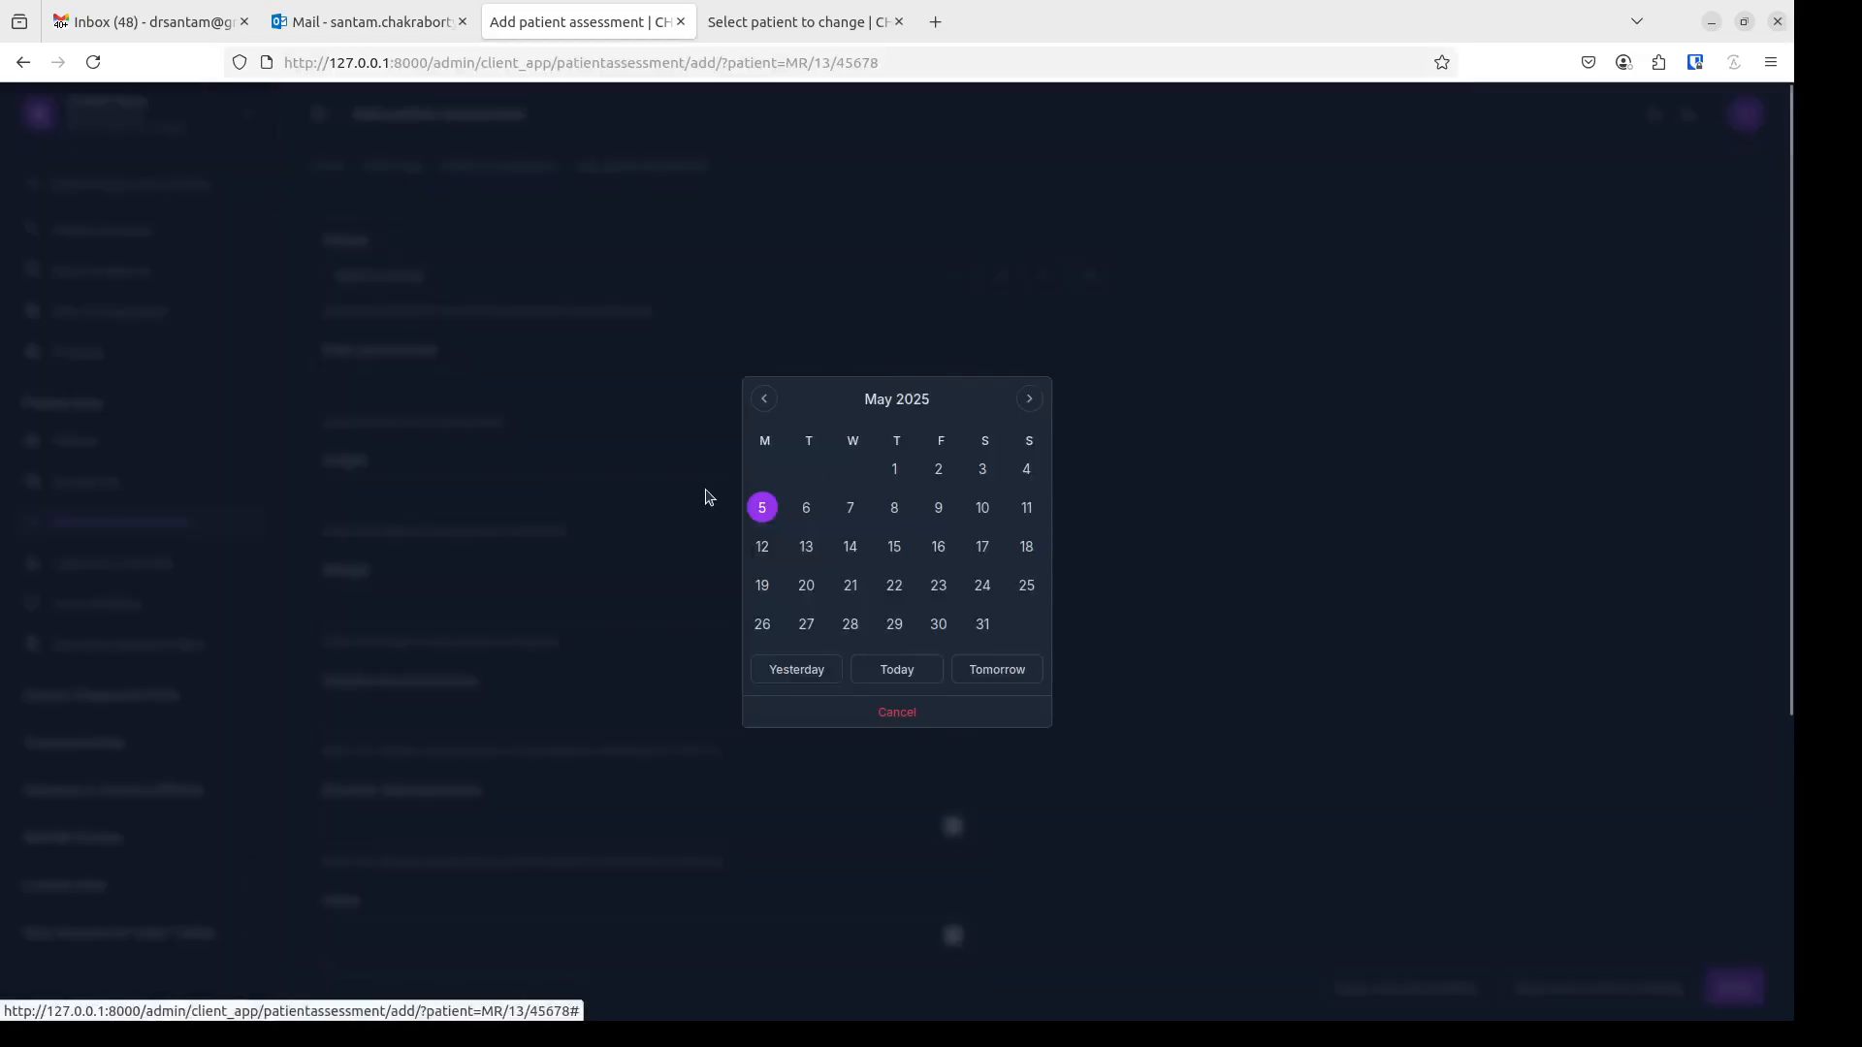
{"action": "left_click", "coordinate": [939, 470]}
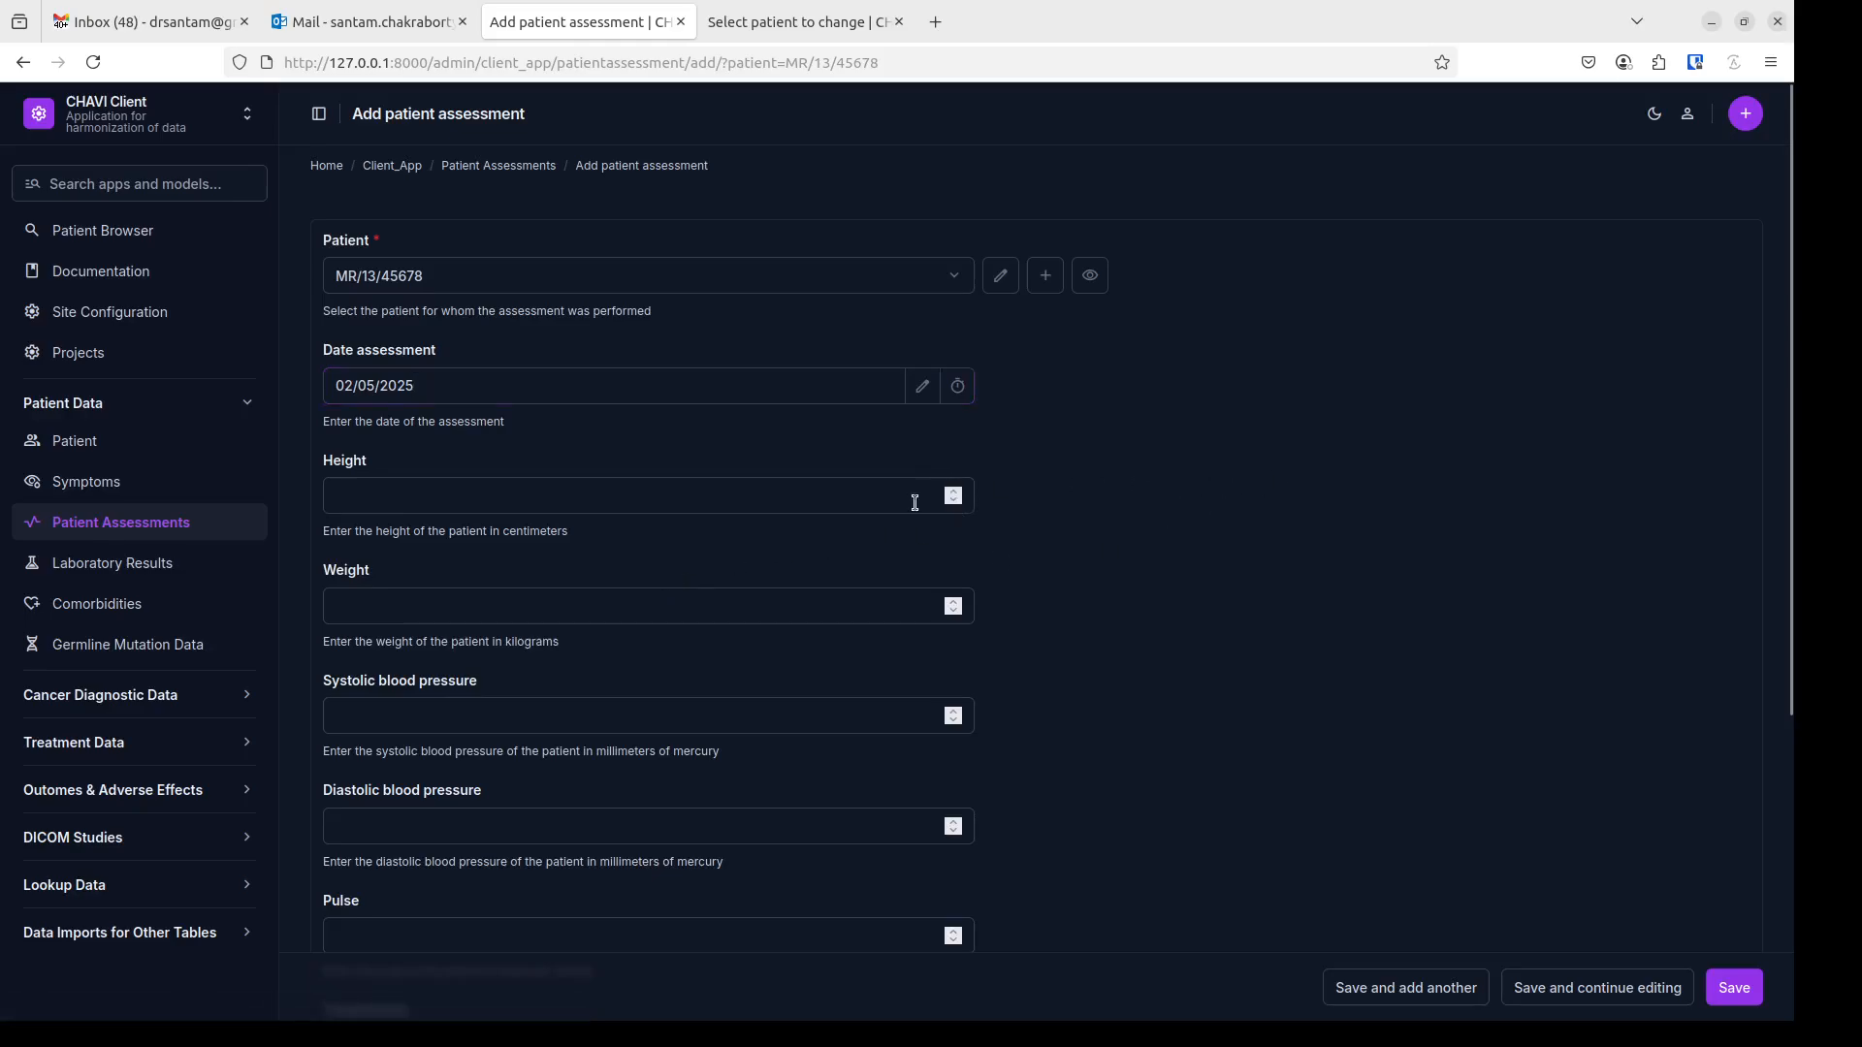
{"action": "left_click", "coordinate": [694, 503]}
{"action": "type", "text": "145"}
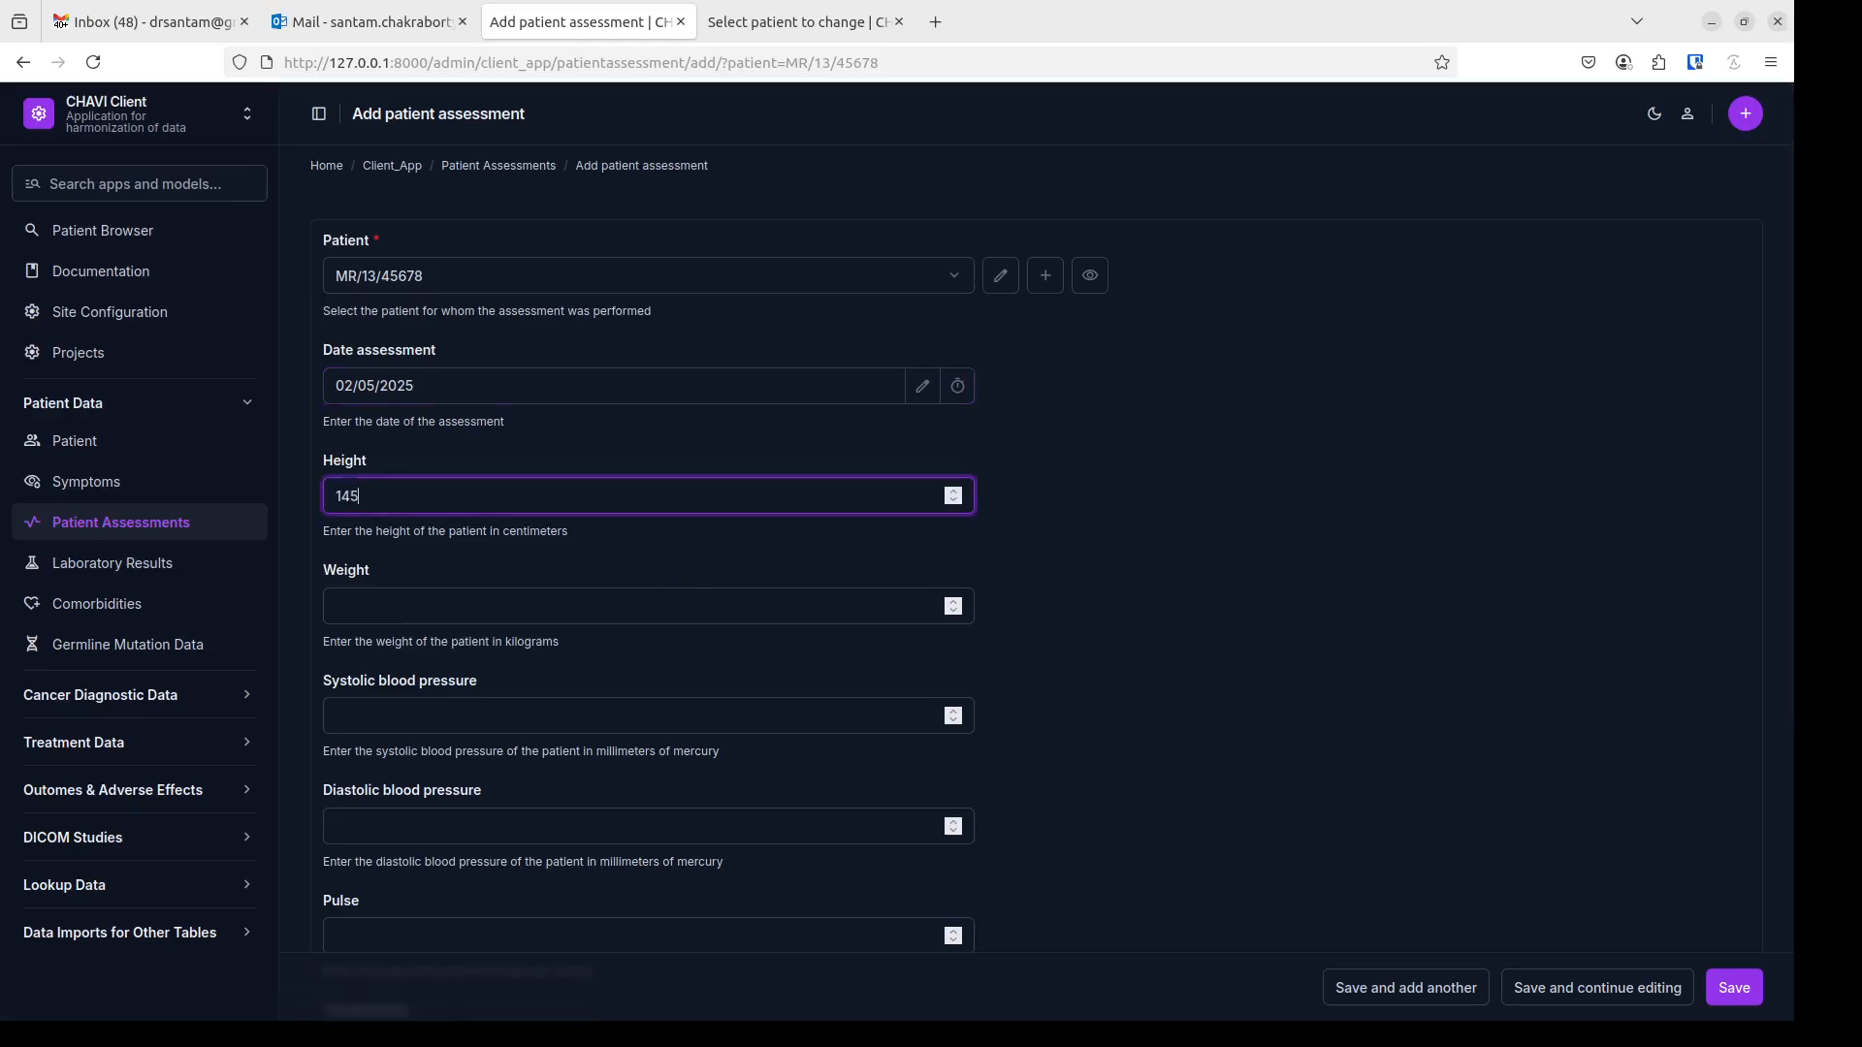
{"action": "left_click", "coordinate": [468, 606]}
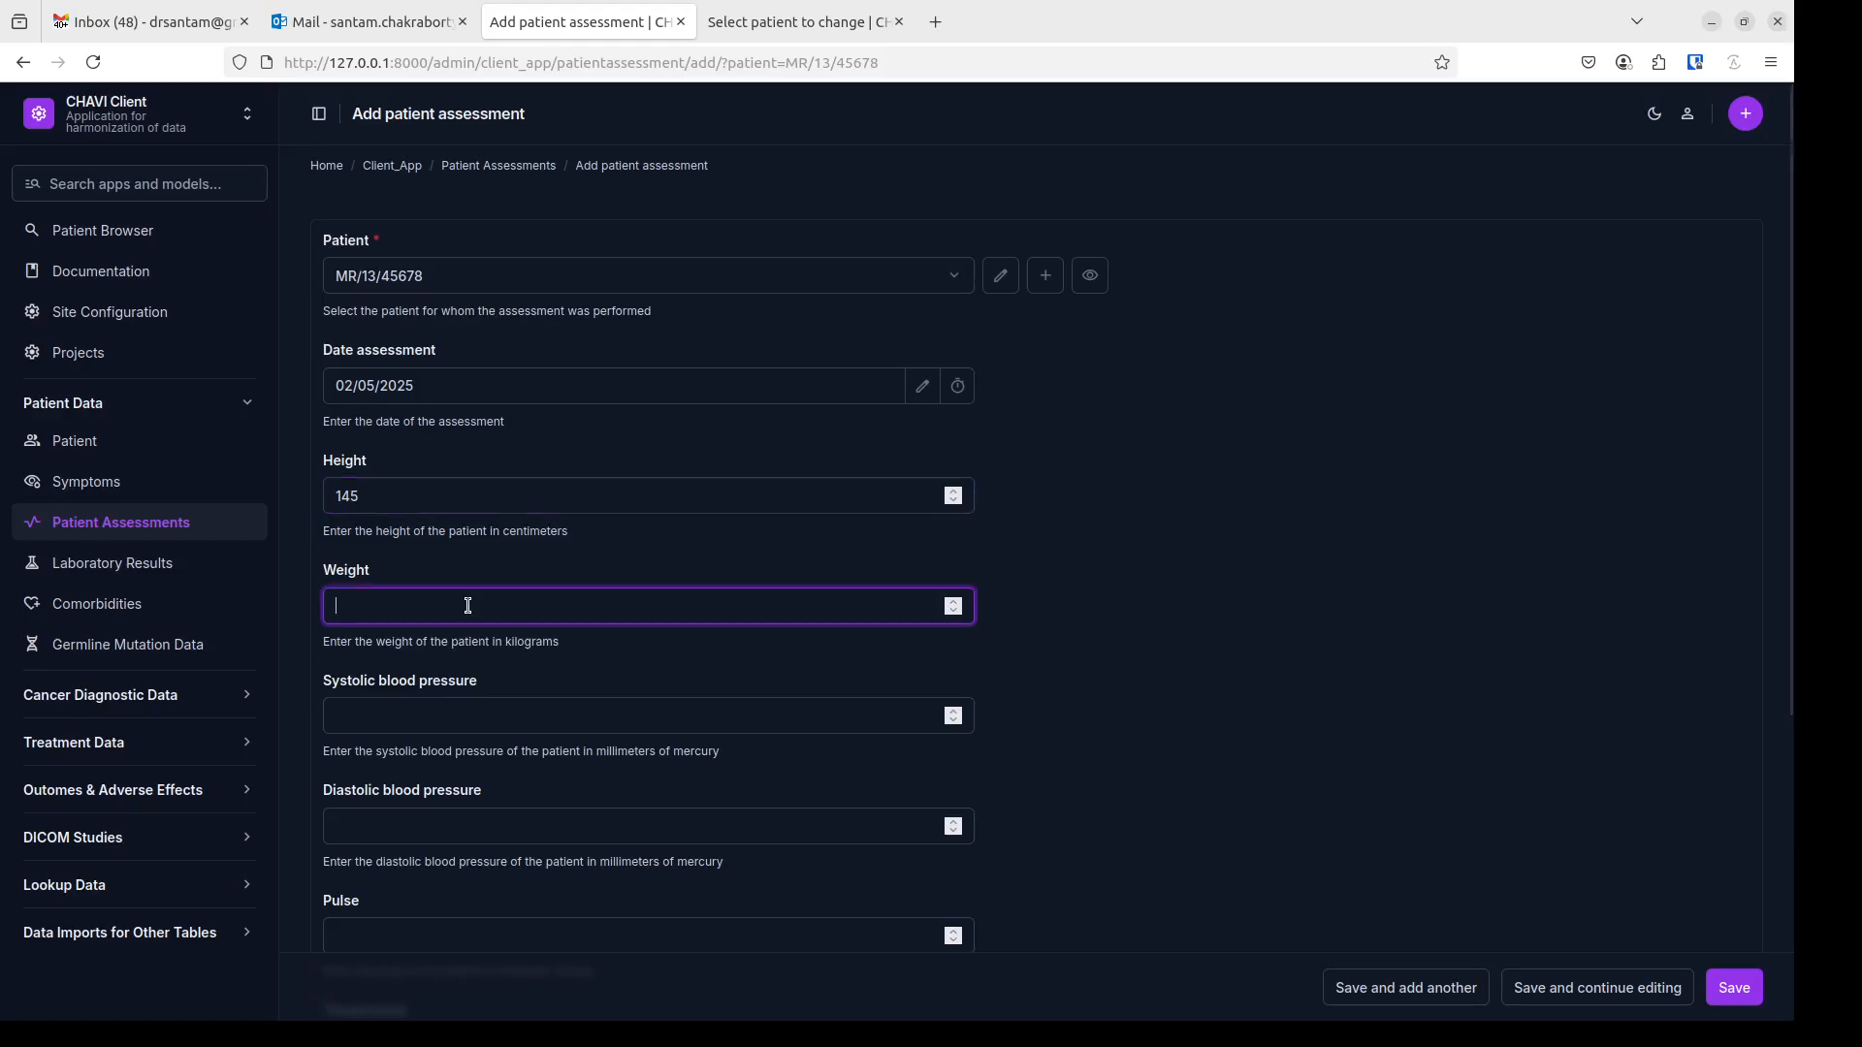
{"action": "type", "text": "56"}
- Set the performance status to "Requires considerable assistance and frequent medical care" and save the assessment
{"action": "scroll", "coordinate": [1054, 570], "scroll_direction": "down", "scroll_amount": 5}
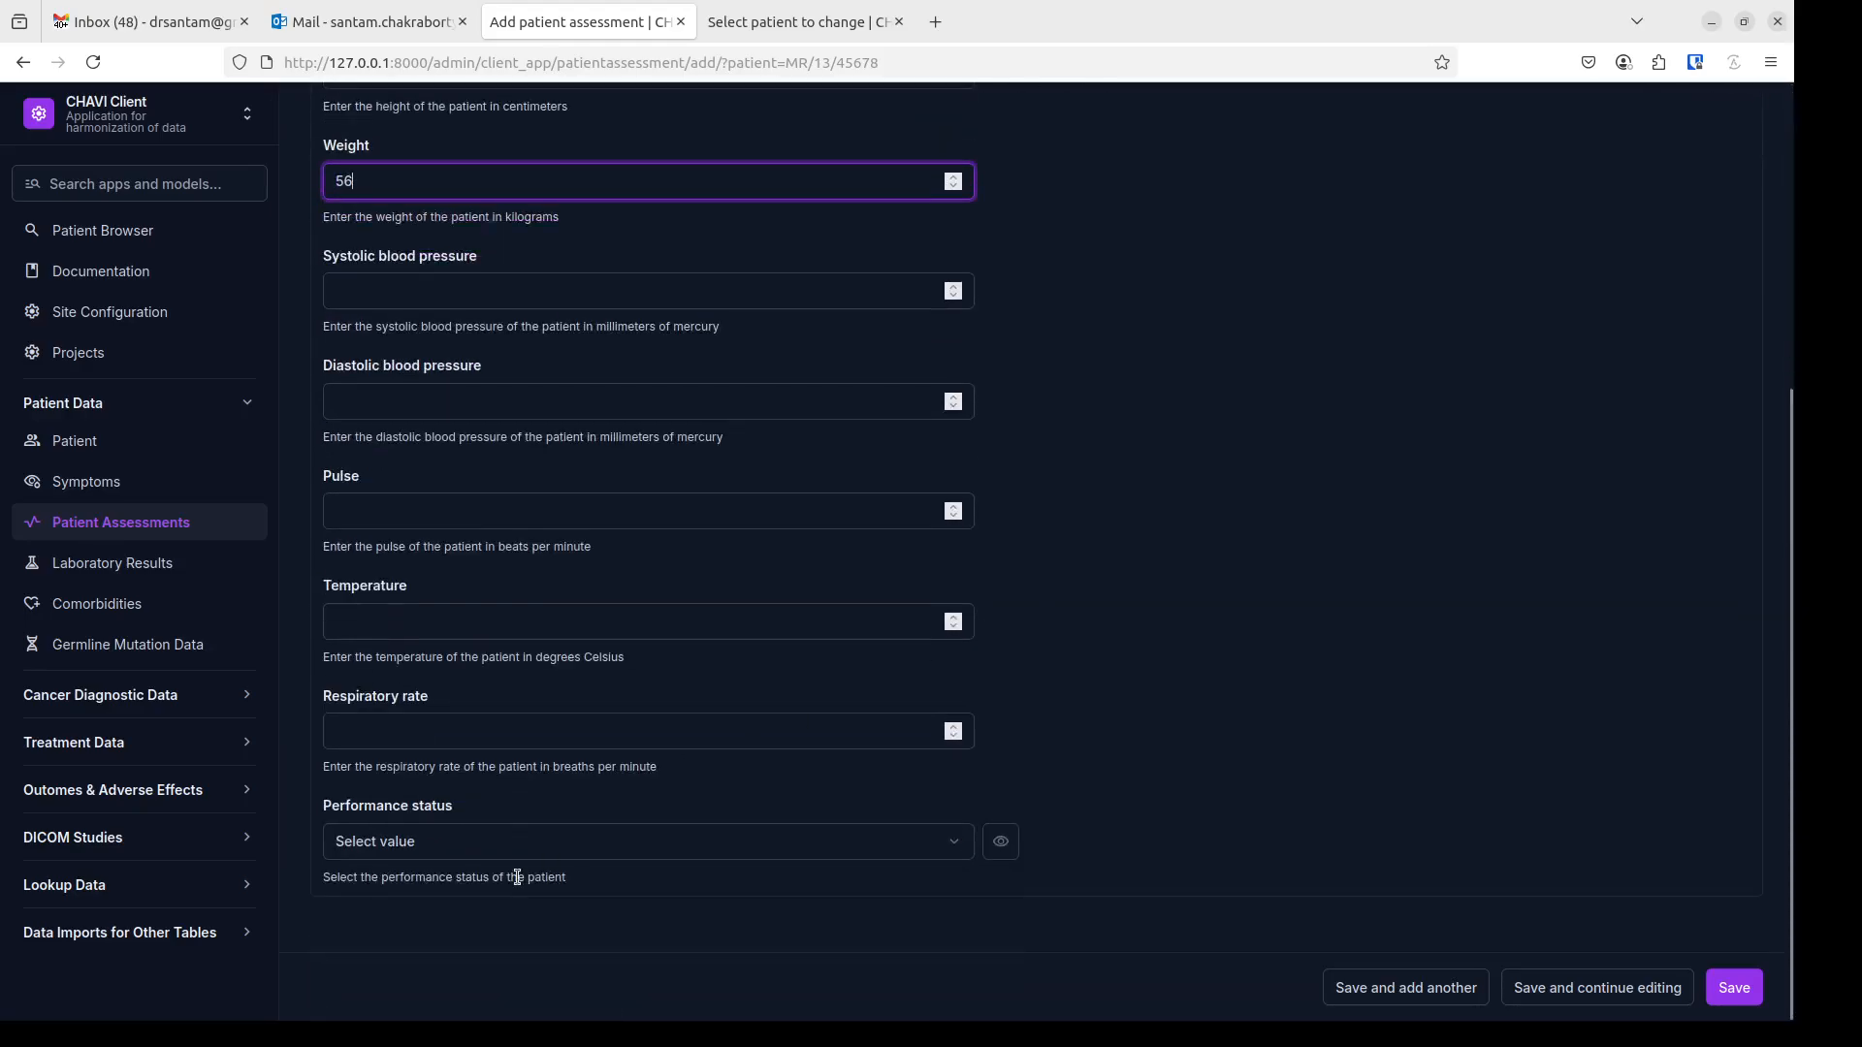
{"action": "left_click", "coordinate": [533, 851]}
{"action": "left_click", "coordinate": [460, 687]}
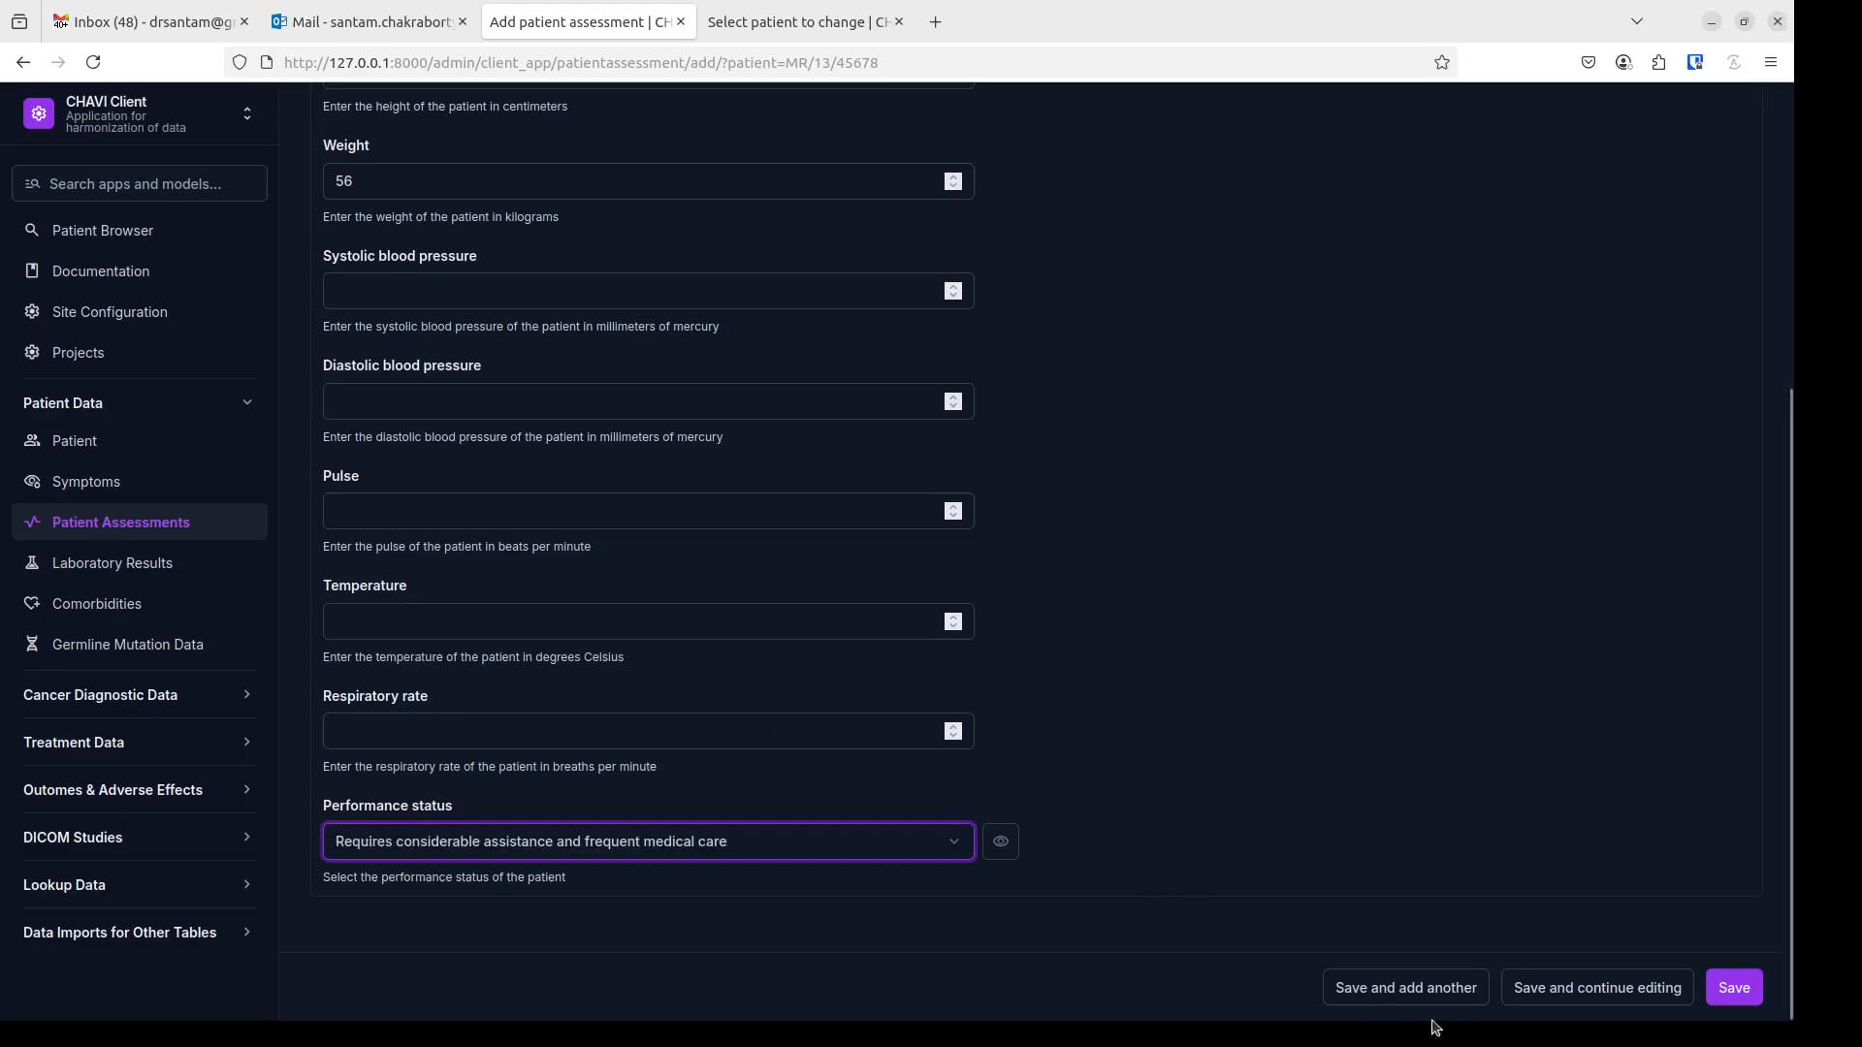
{"action": "left_click", "coordinate": [1734, 987]}
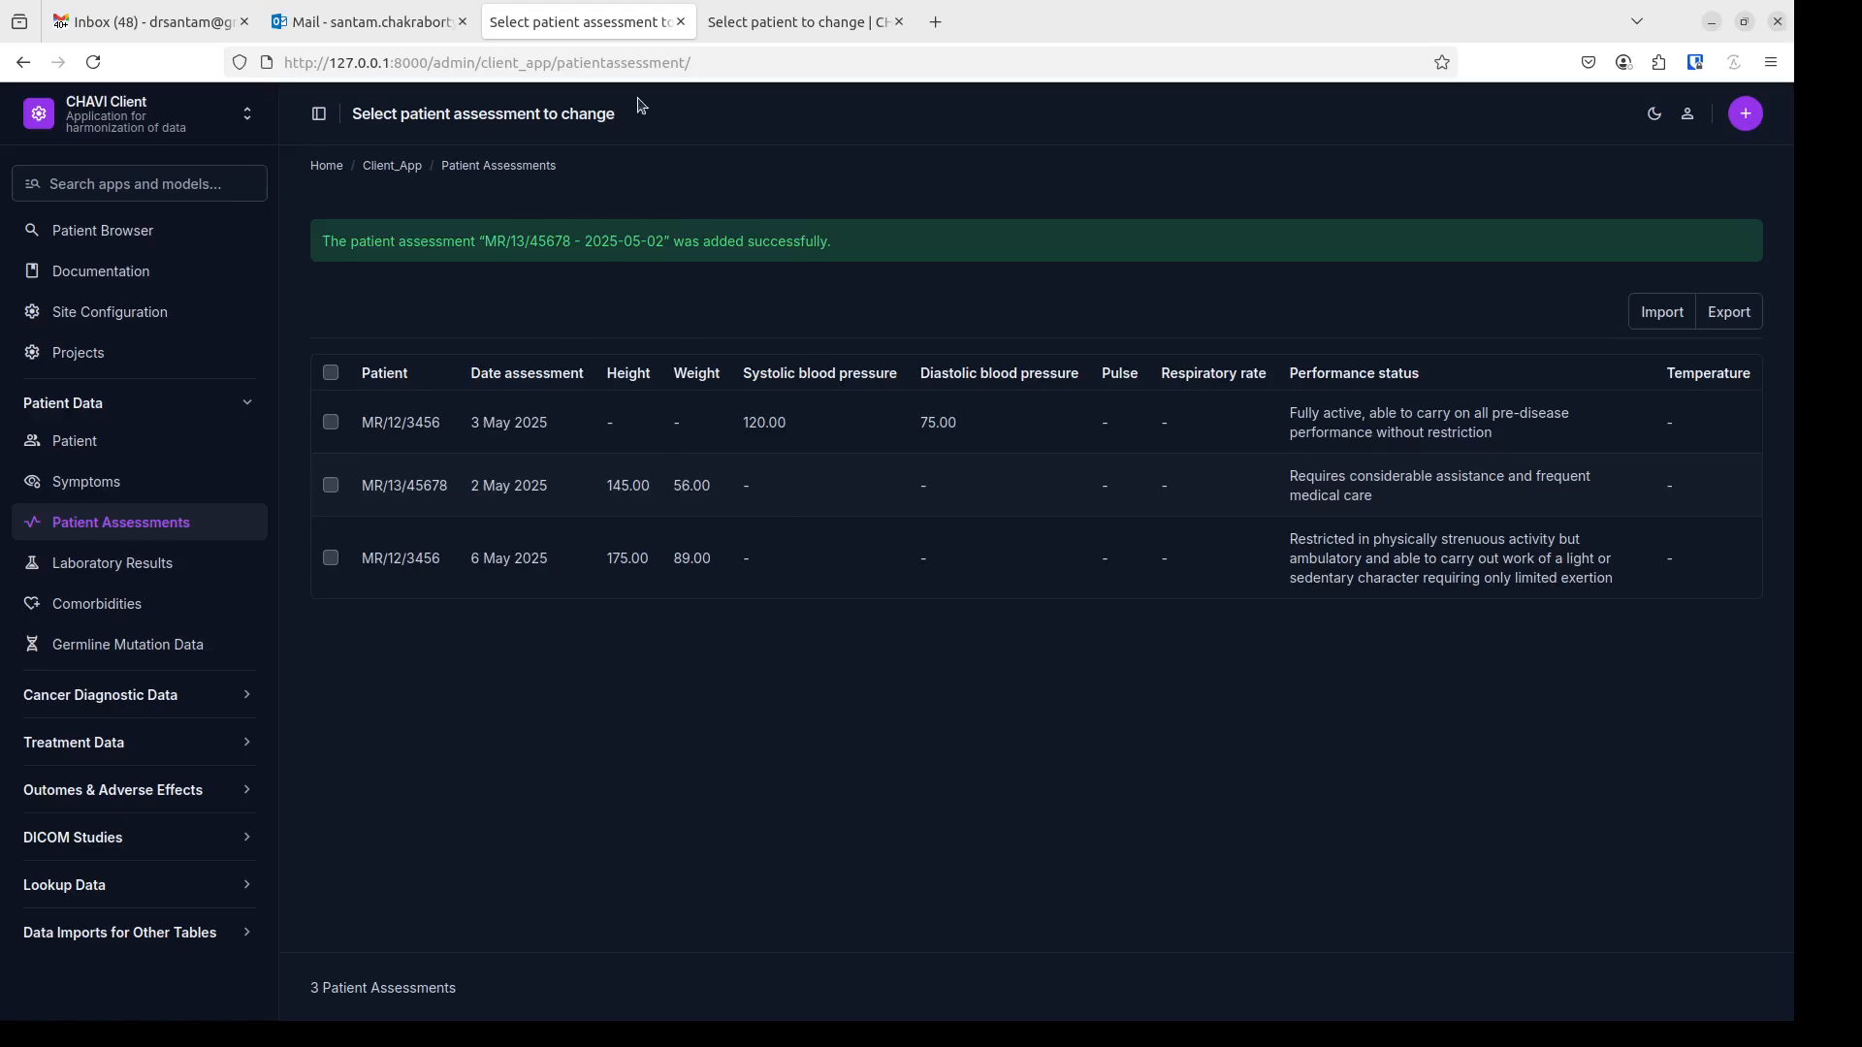
- Examine the web address of the full assessment list and reopen the male patient's summary through the Patient Browser
{"action": "left_click", "coordinate": [725, 59]}
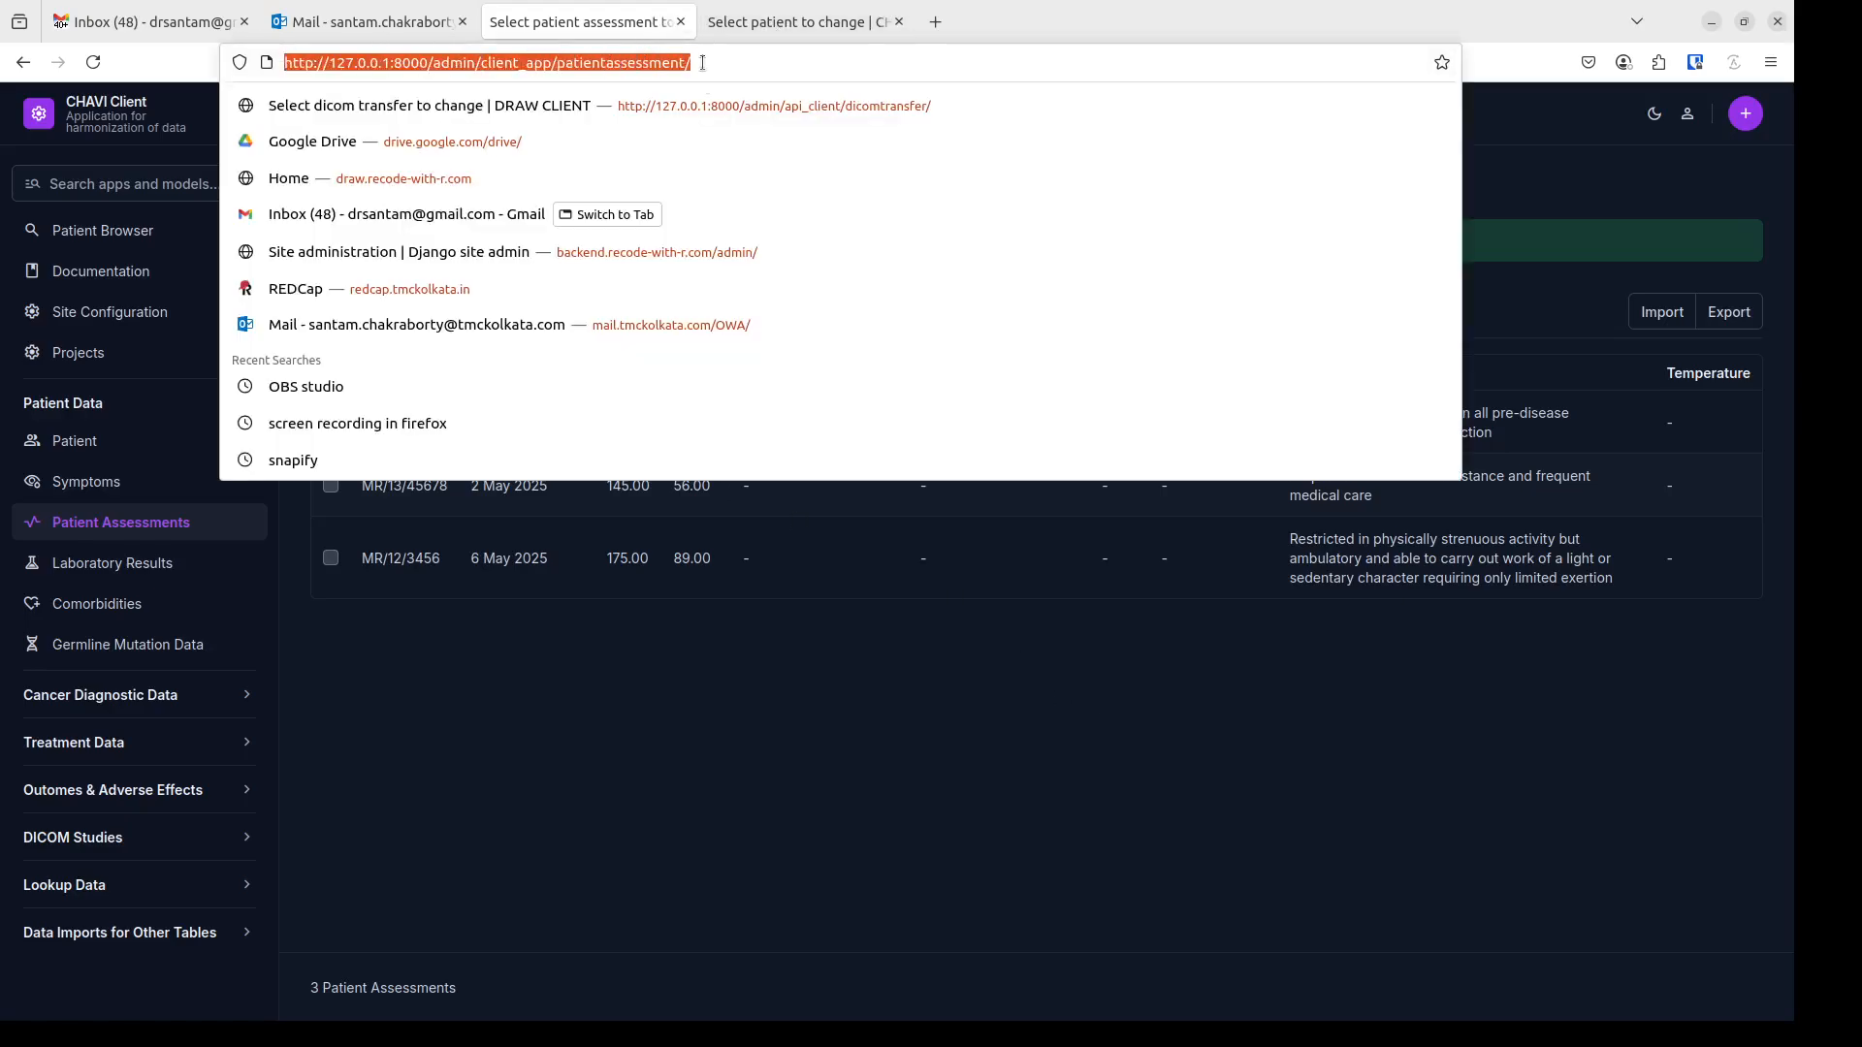
{"action": "left_click", "coordinate": [1018, 593]}
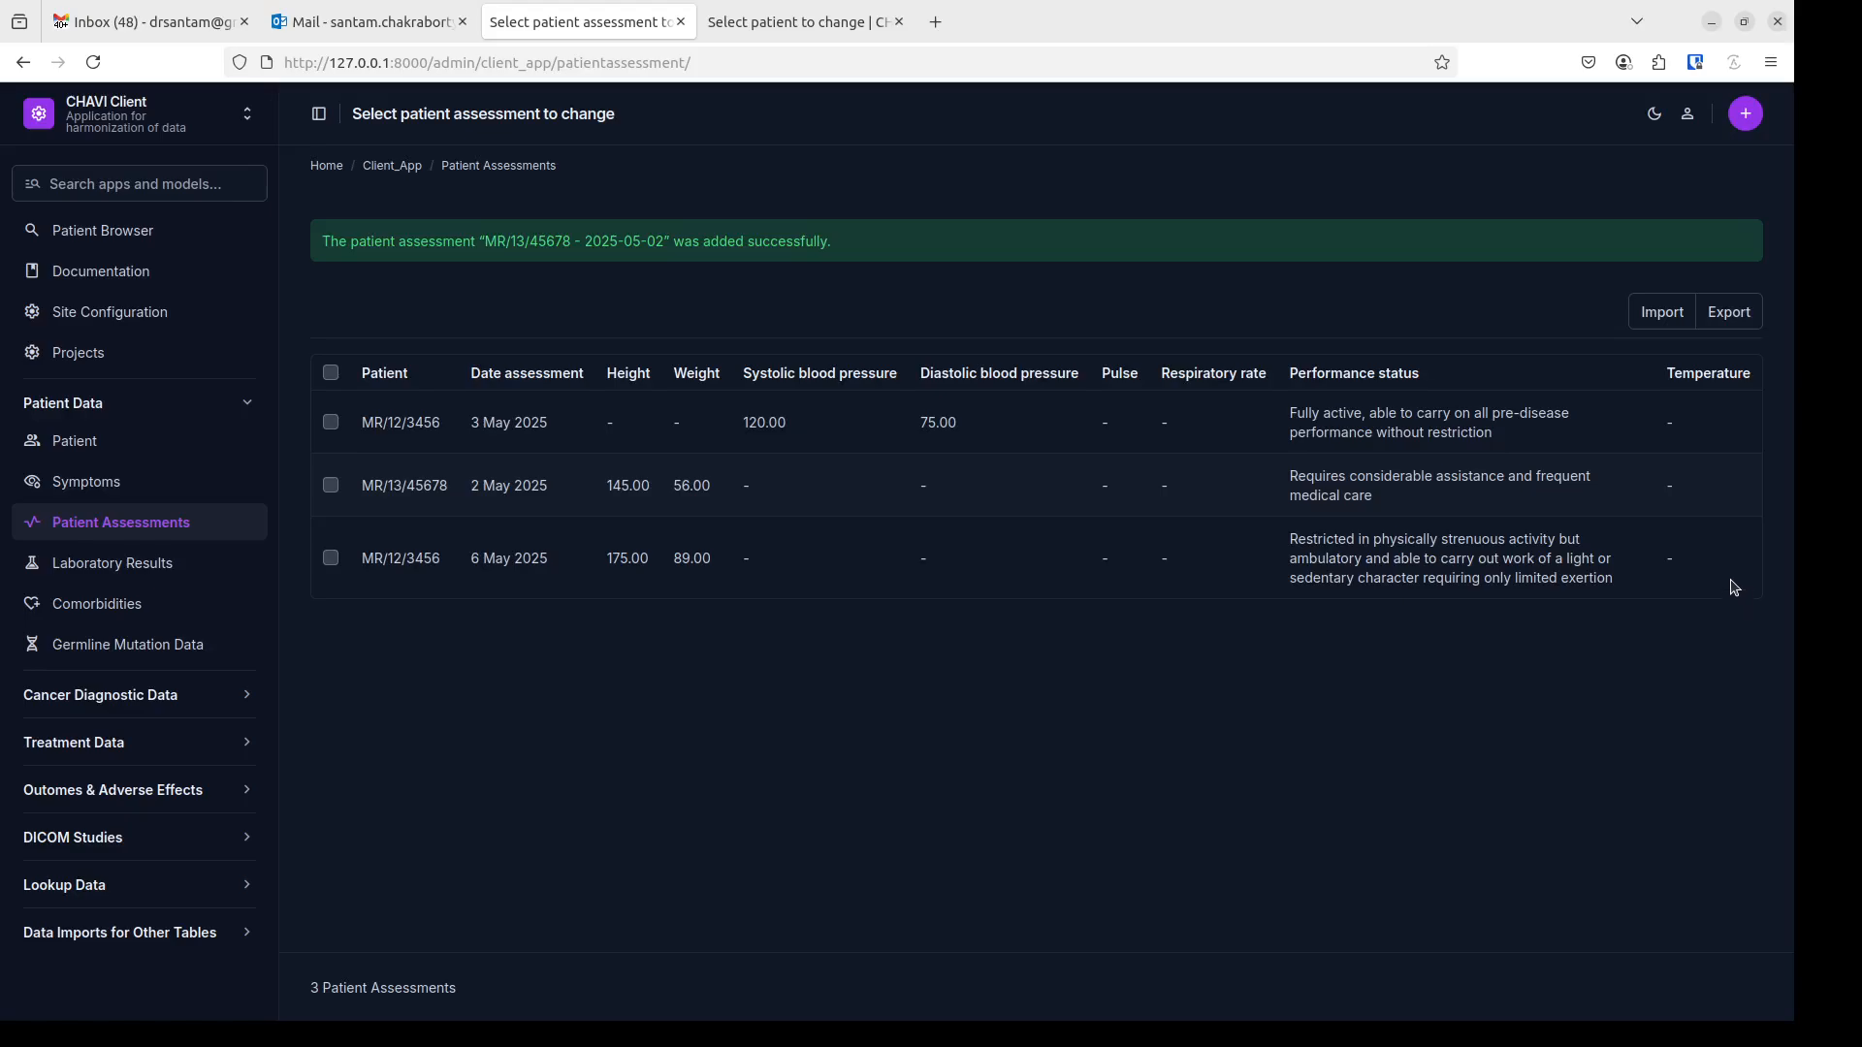
{"action": "left_click", "coordinate": [104, 231]}
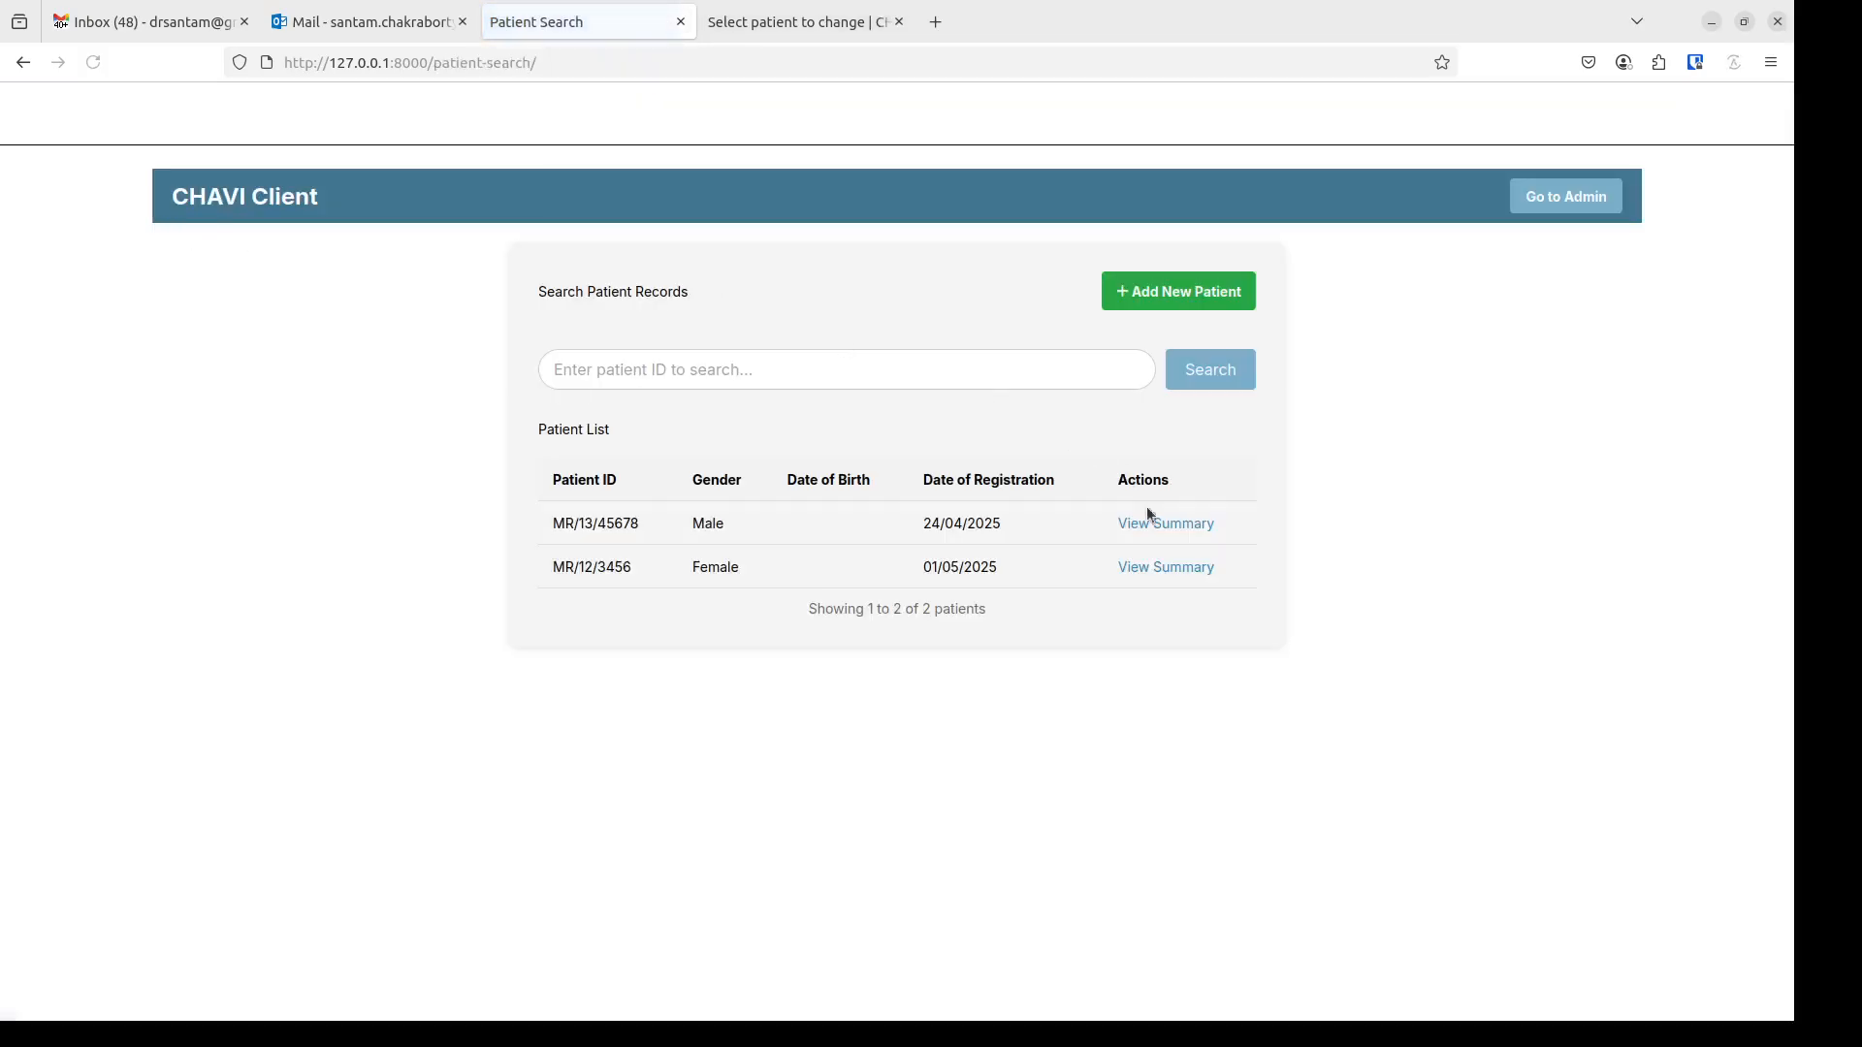
{"action": "left_click", "coordinate": [1194, 525]}
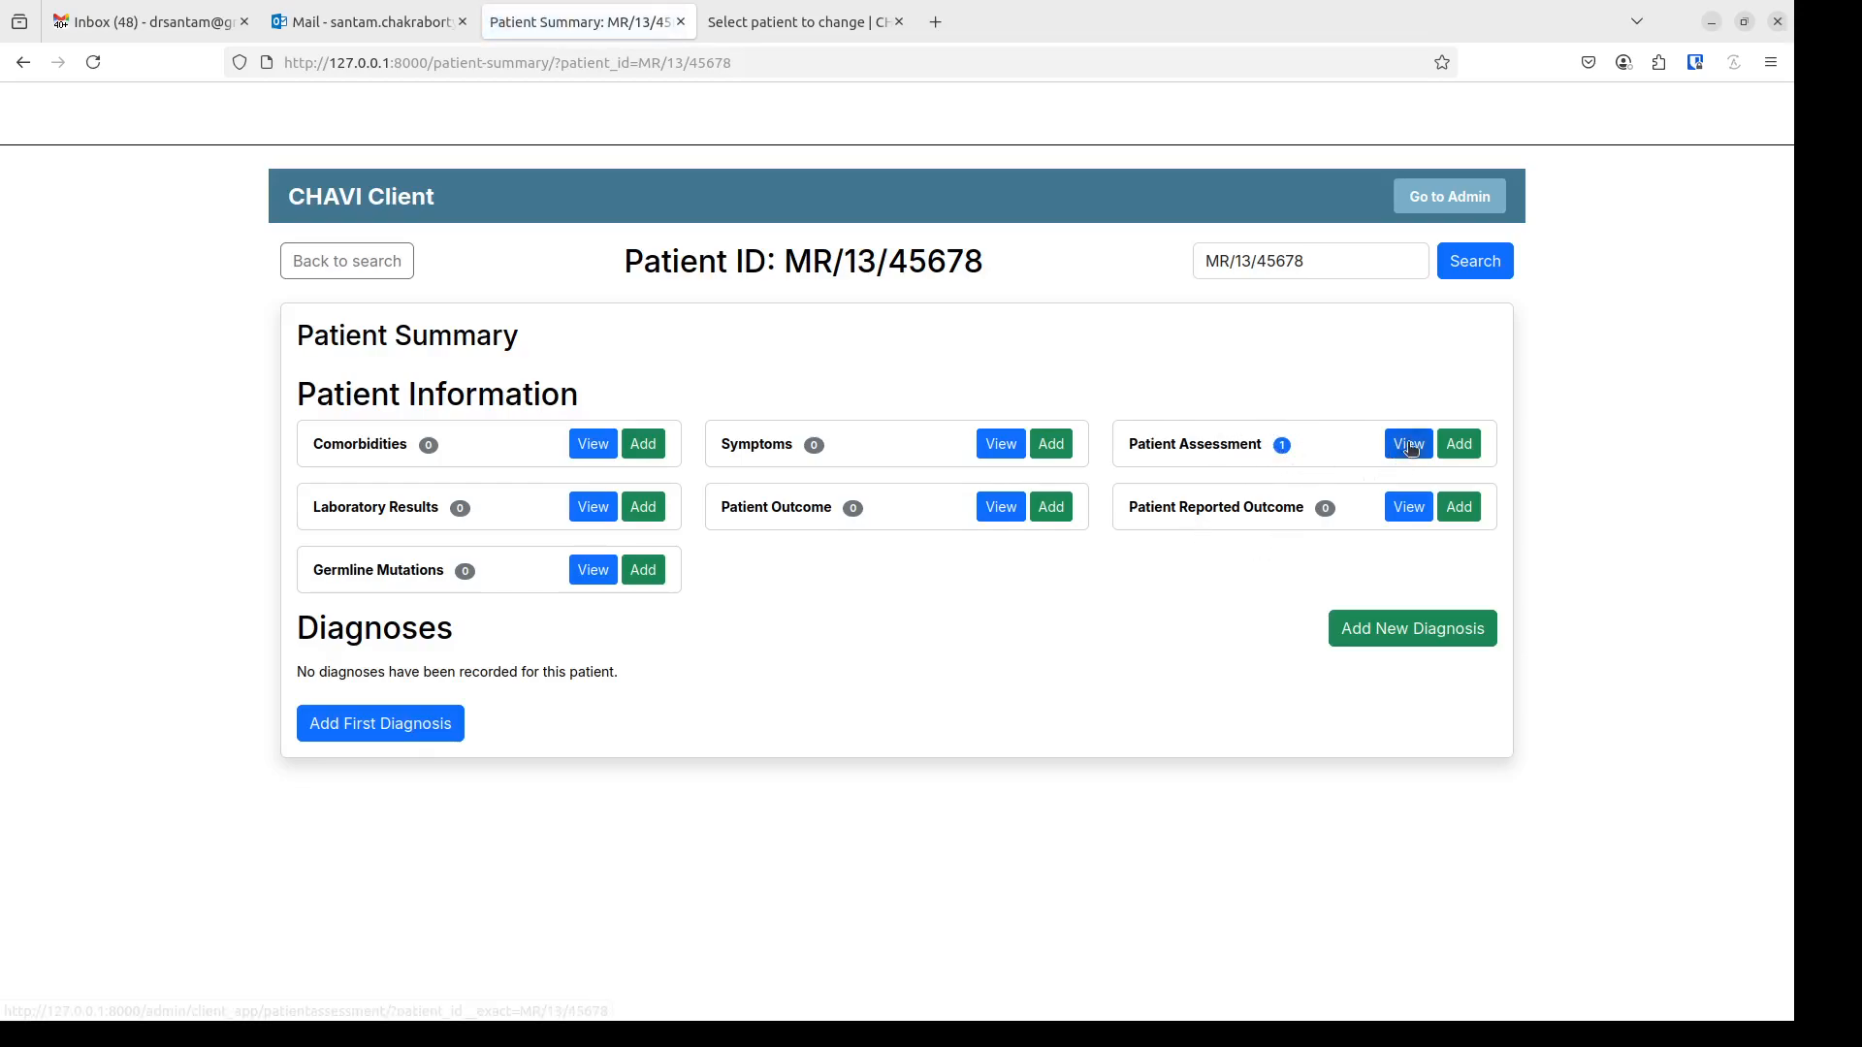
- View the male patient's assessments from the summary in a separate tab, then return to the summary
{"action": "middle_click", "coordinate": [1408, 446]}
{"action": "left_click", "coordinate": [800, 25]}
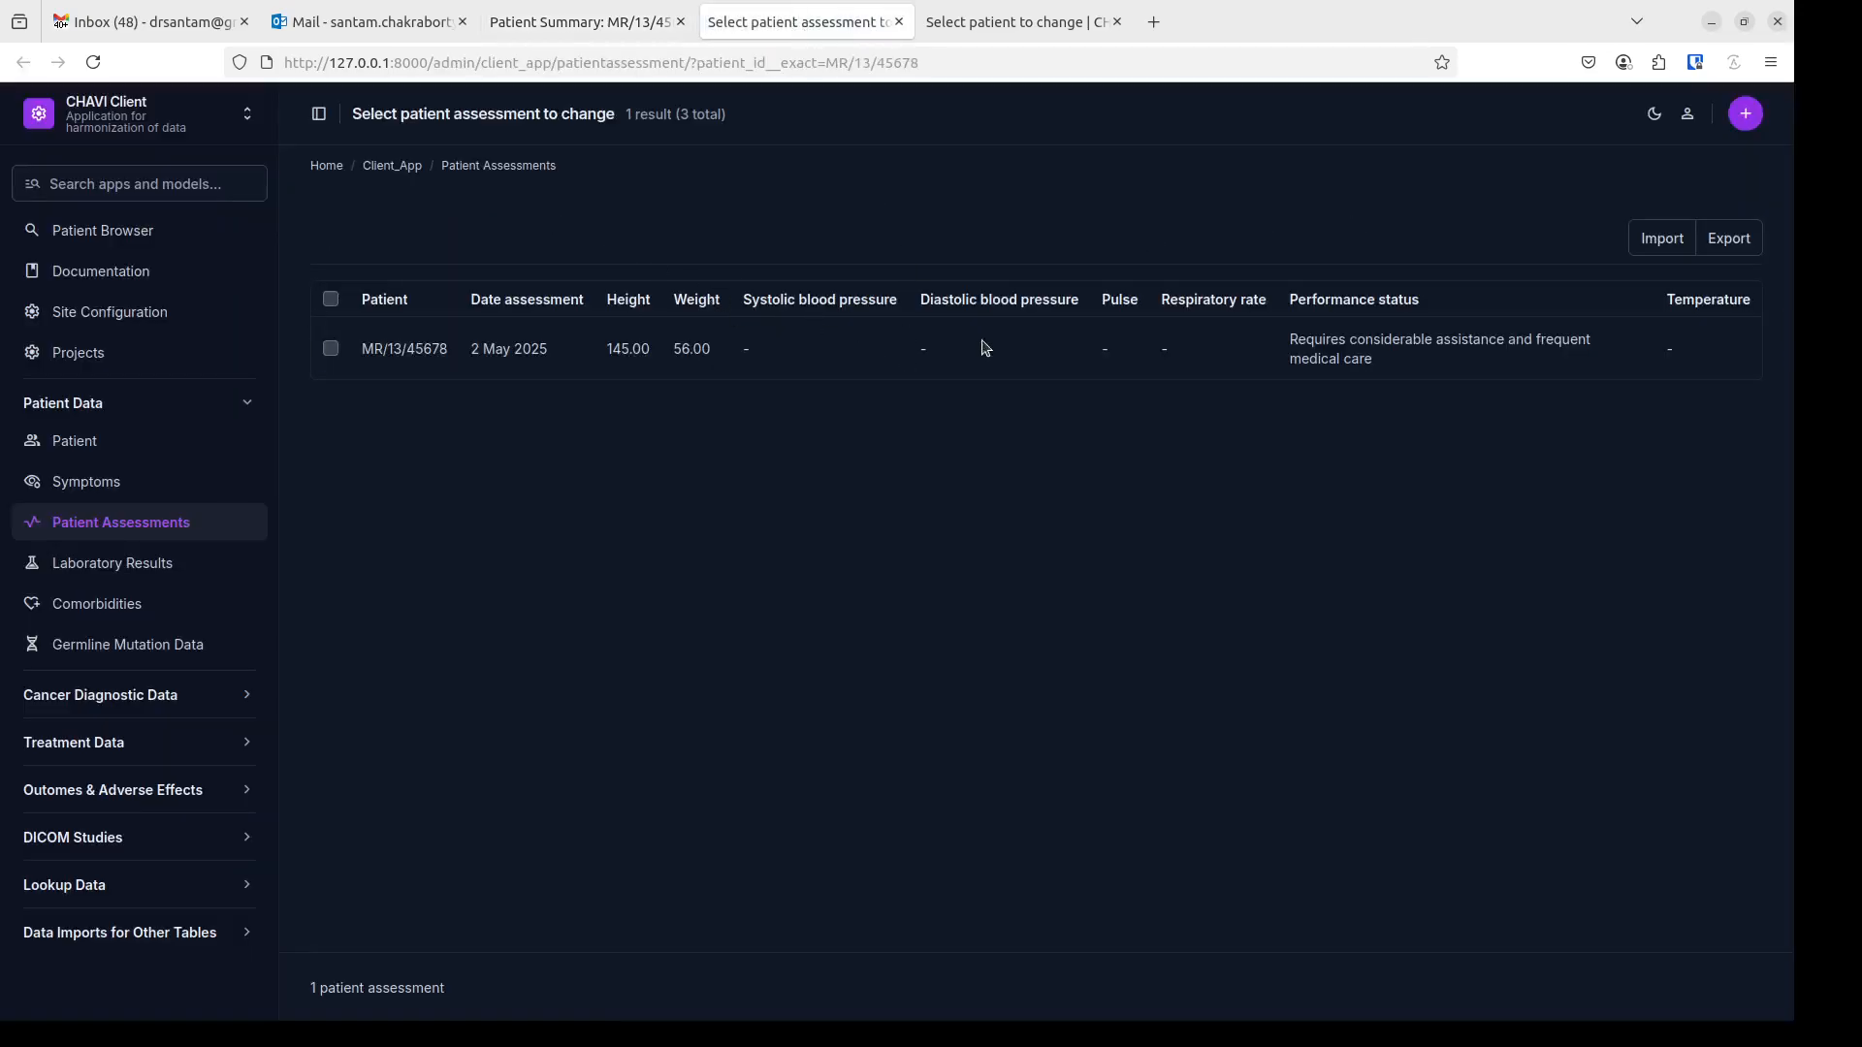
{"action": "left_click", "coordinate": [532, 35]}
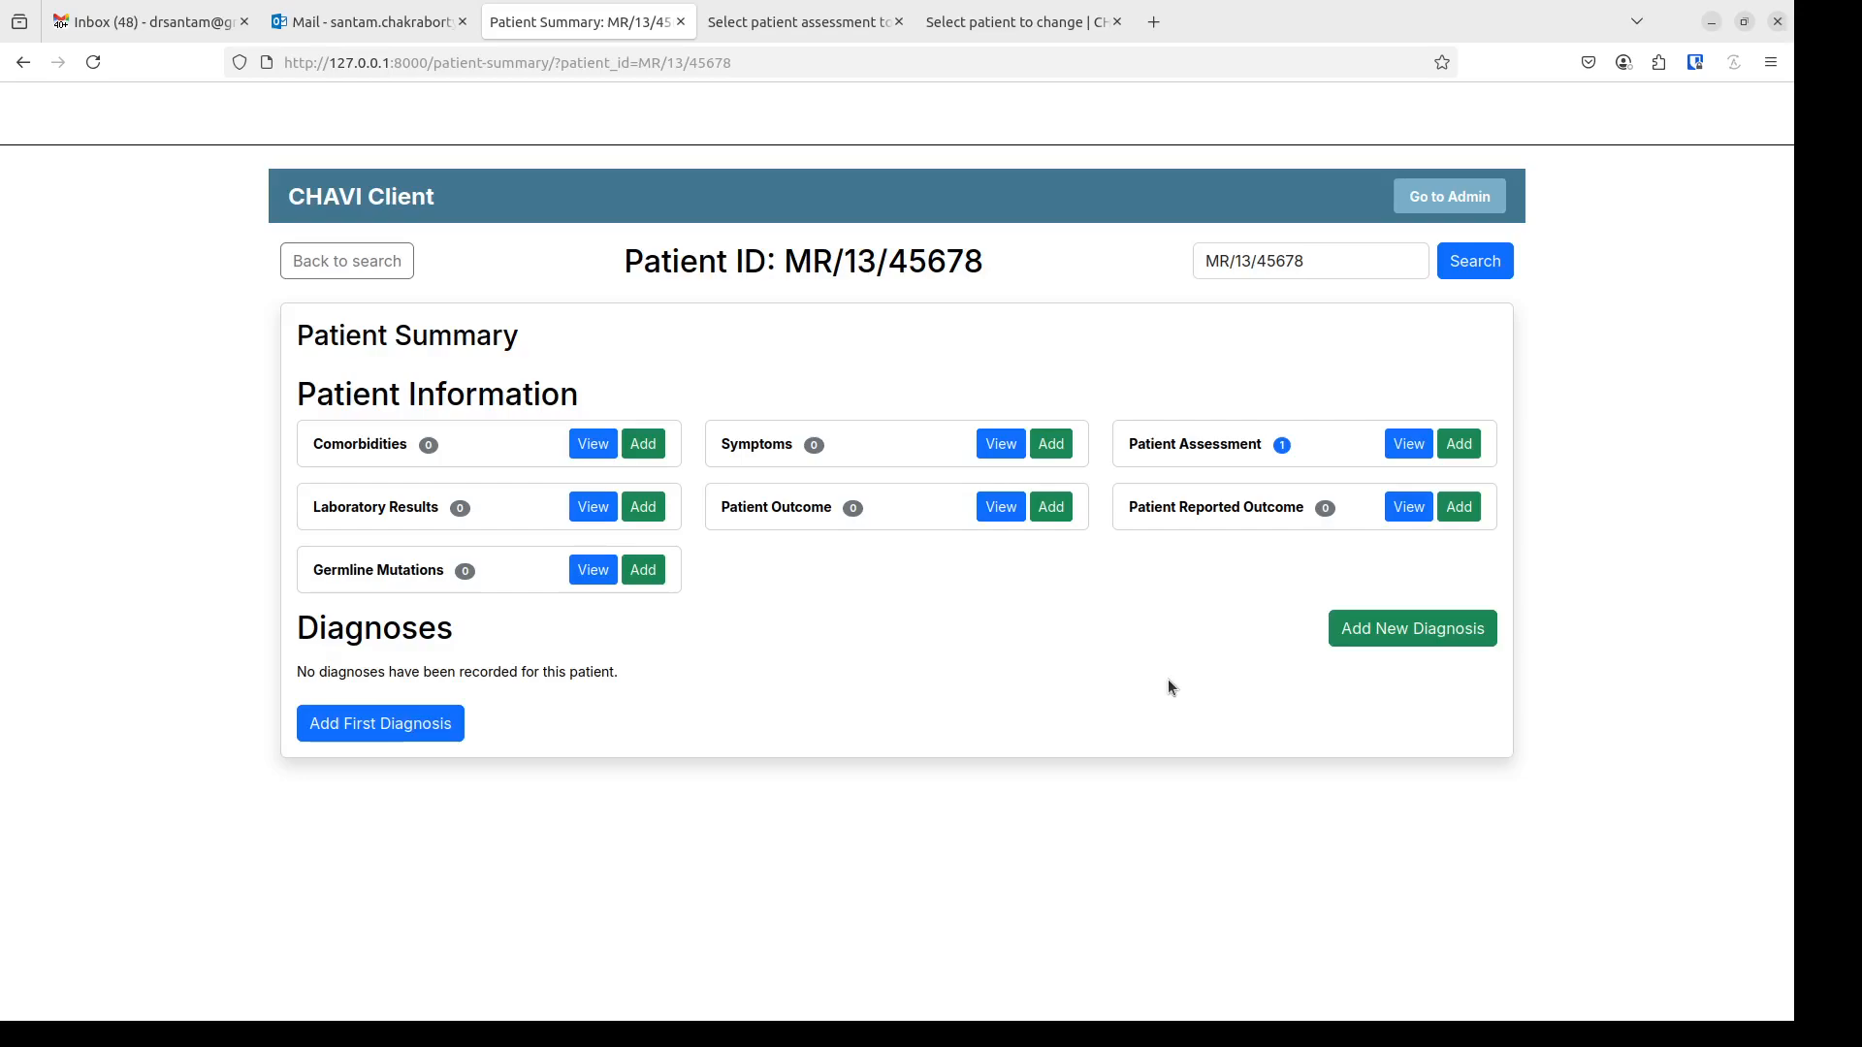
- Start a new diagnosis for this patient with presentation type Primary and the diagnosis "Primary neoplasms of brain"
{"action": "left_click", "coordinate": [1402, 646]}
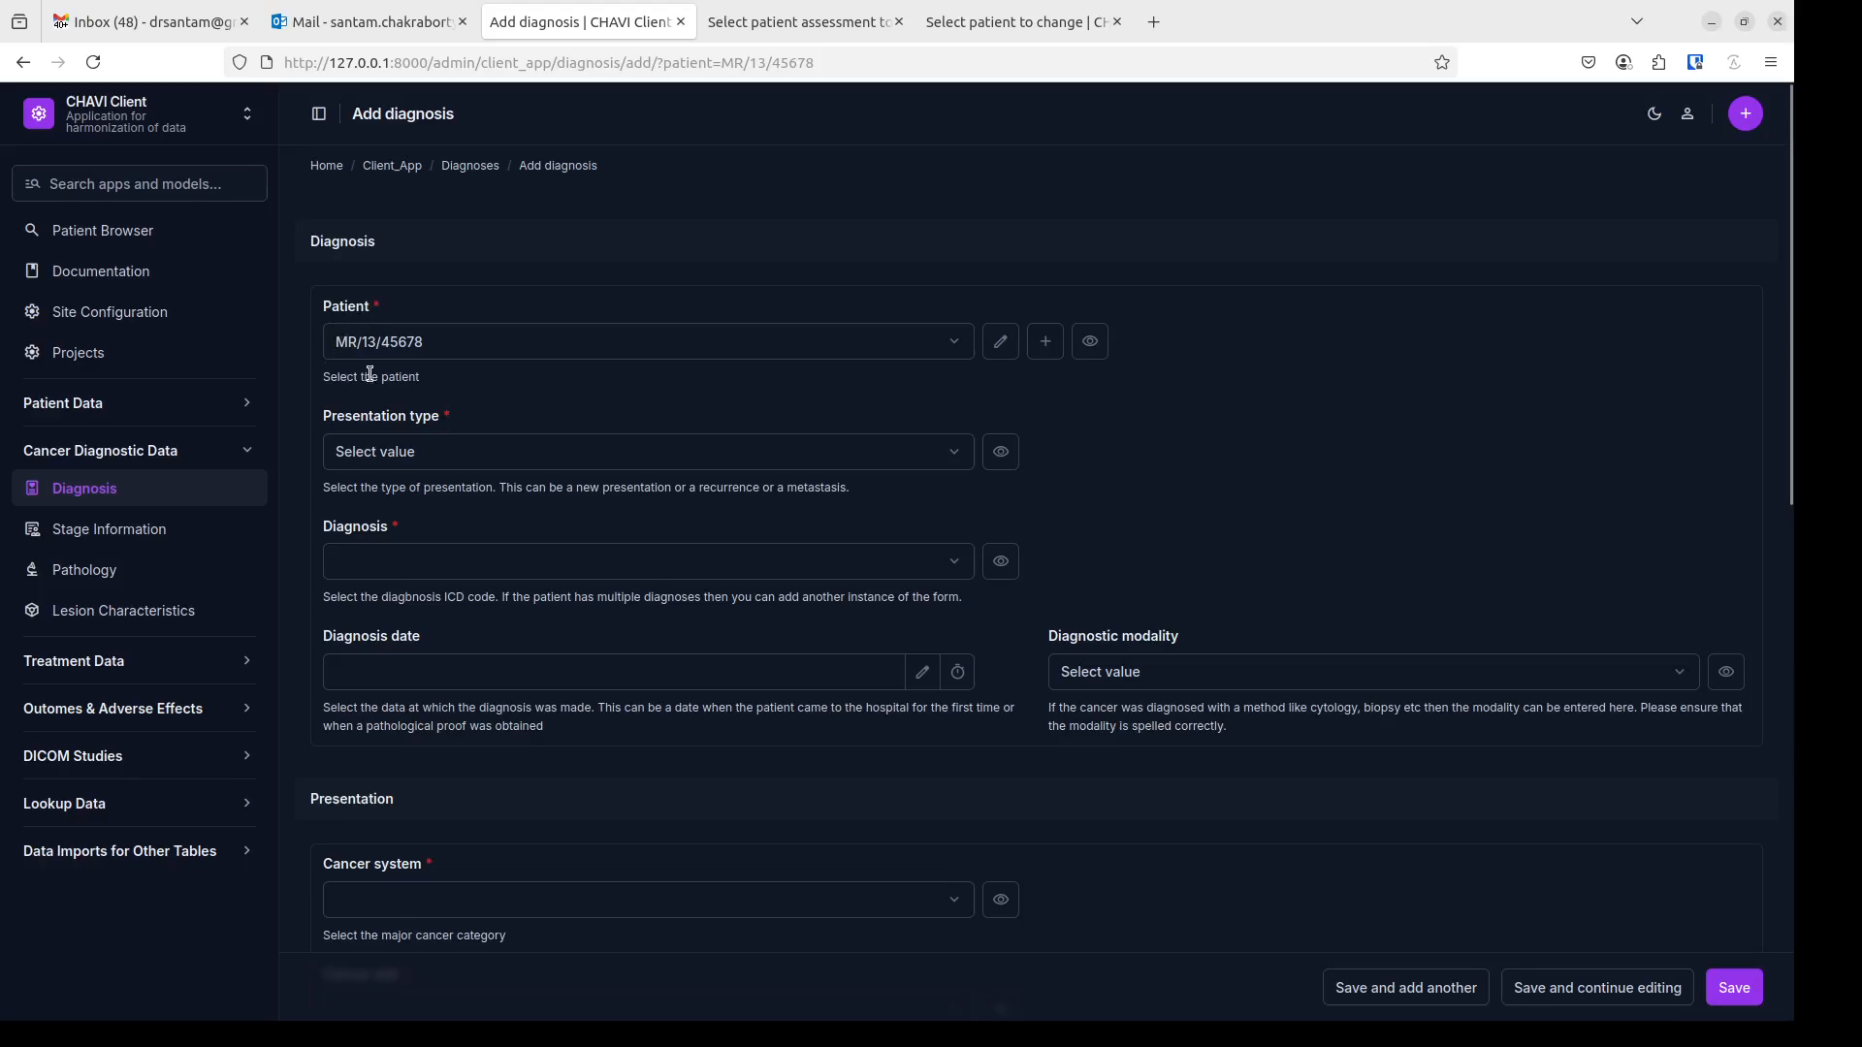
{"action": "left_click", "coordinate": [593, 451]}
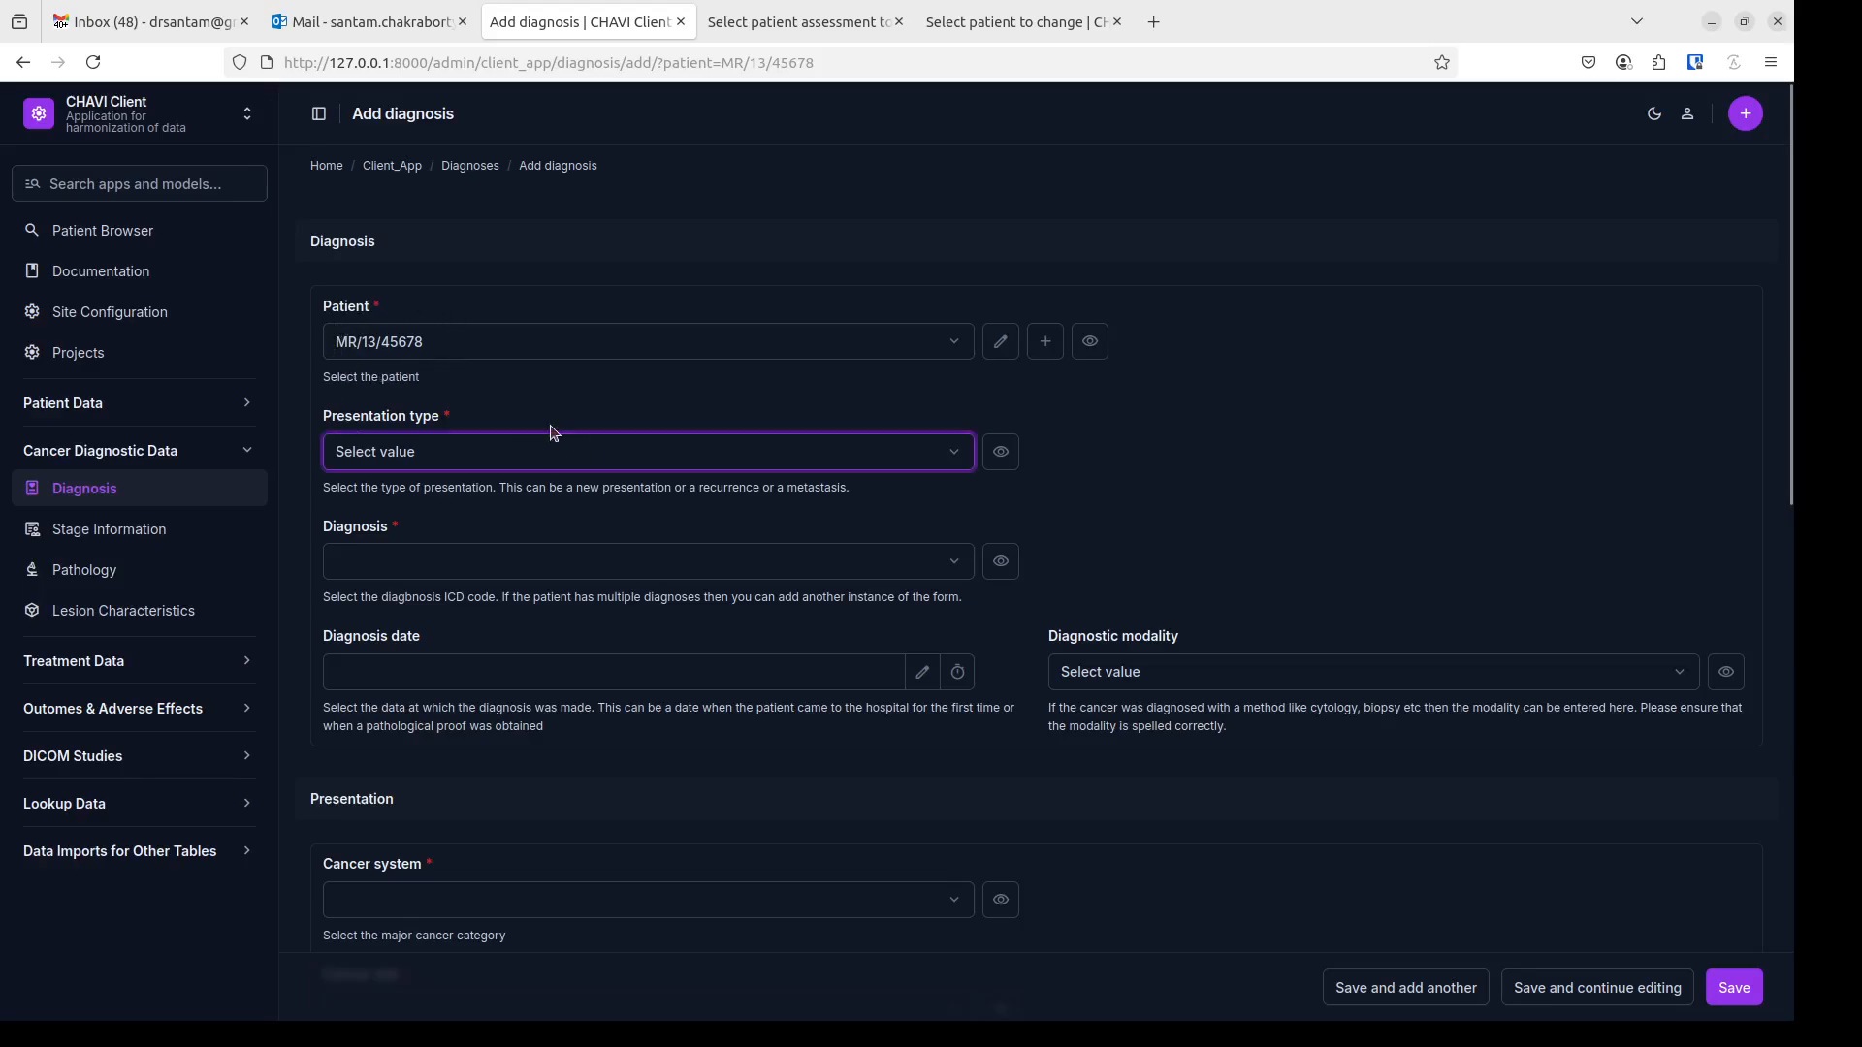
{"action": "key", "text": "Down"}
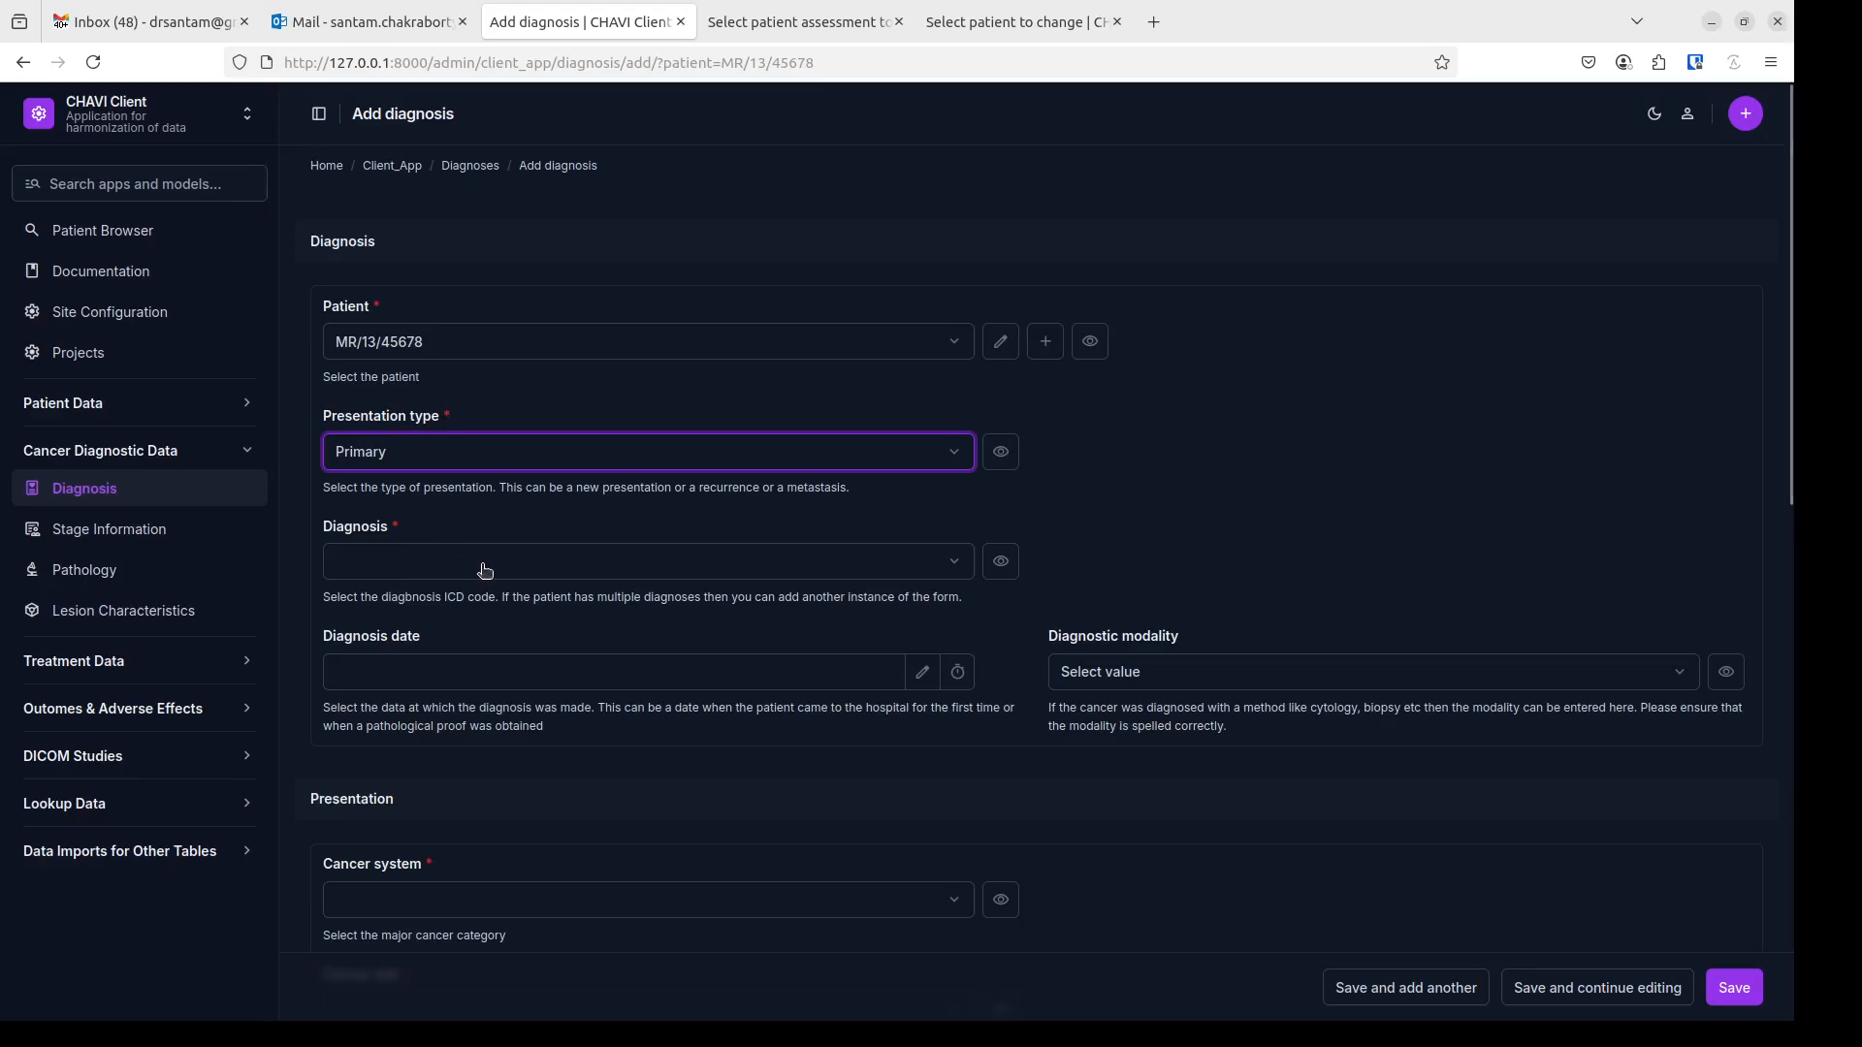
{"action": "left_click", "coordinate": [485, 562]}
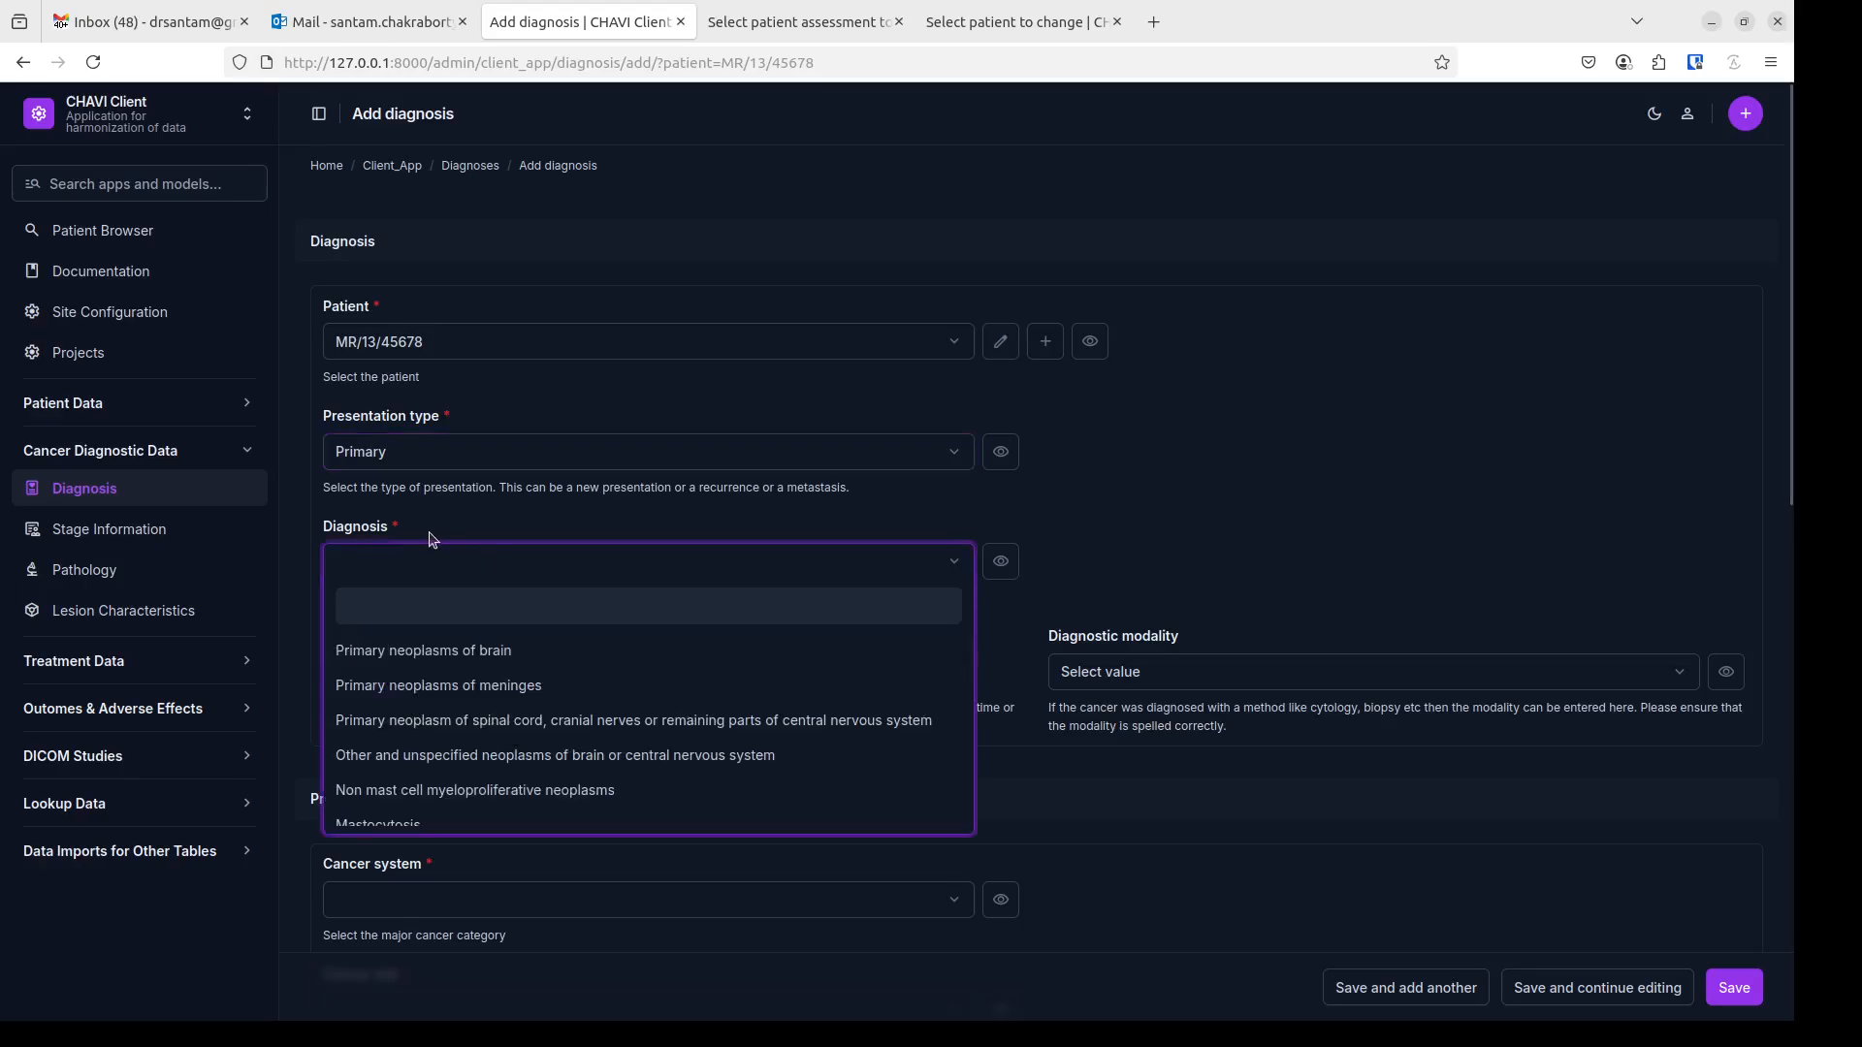
{"action": "type", "text": "Brain"}
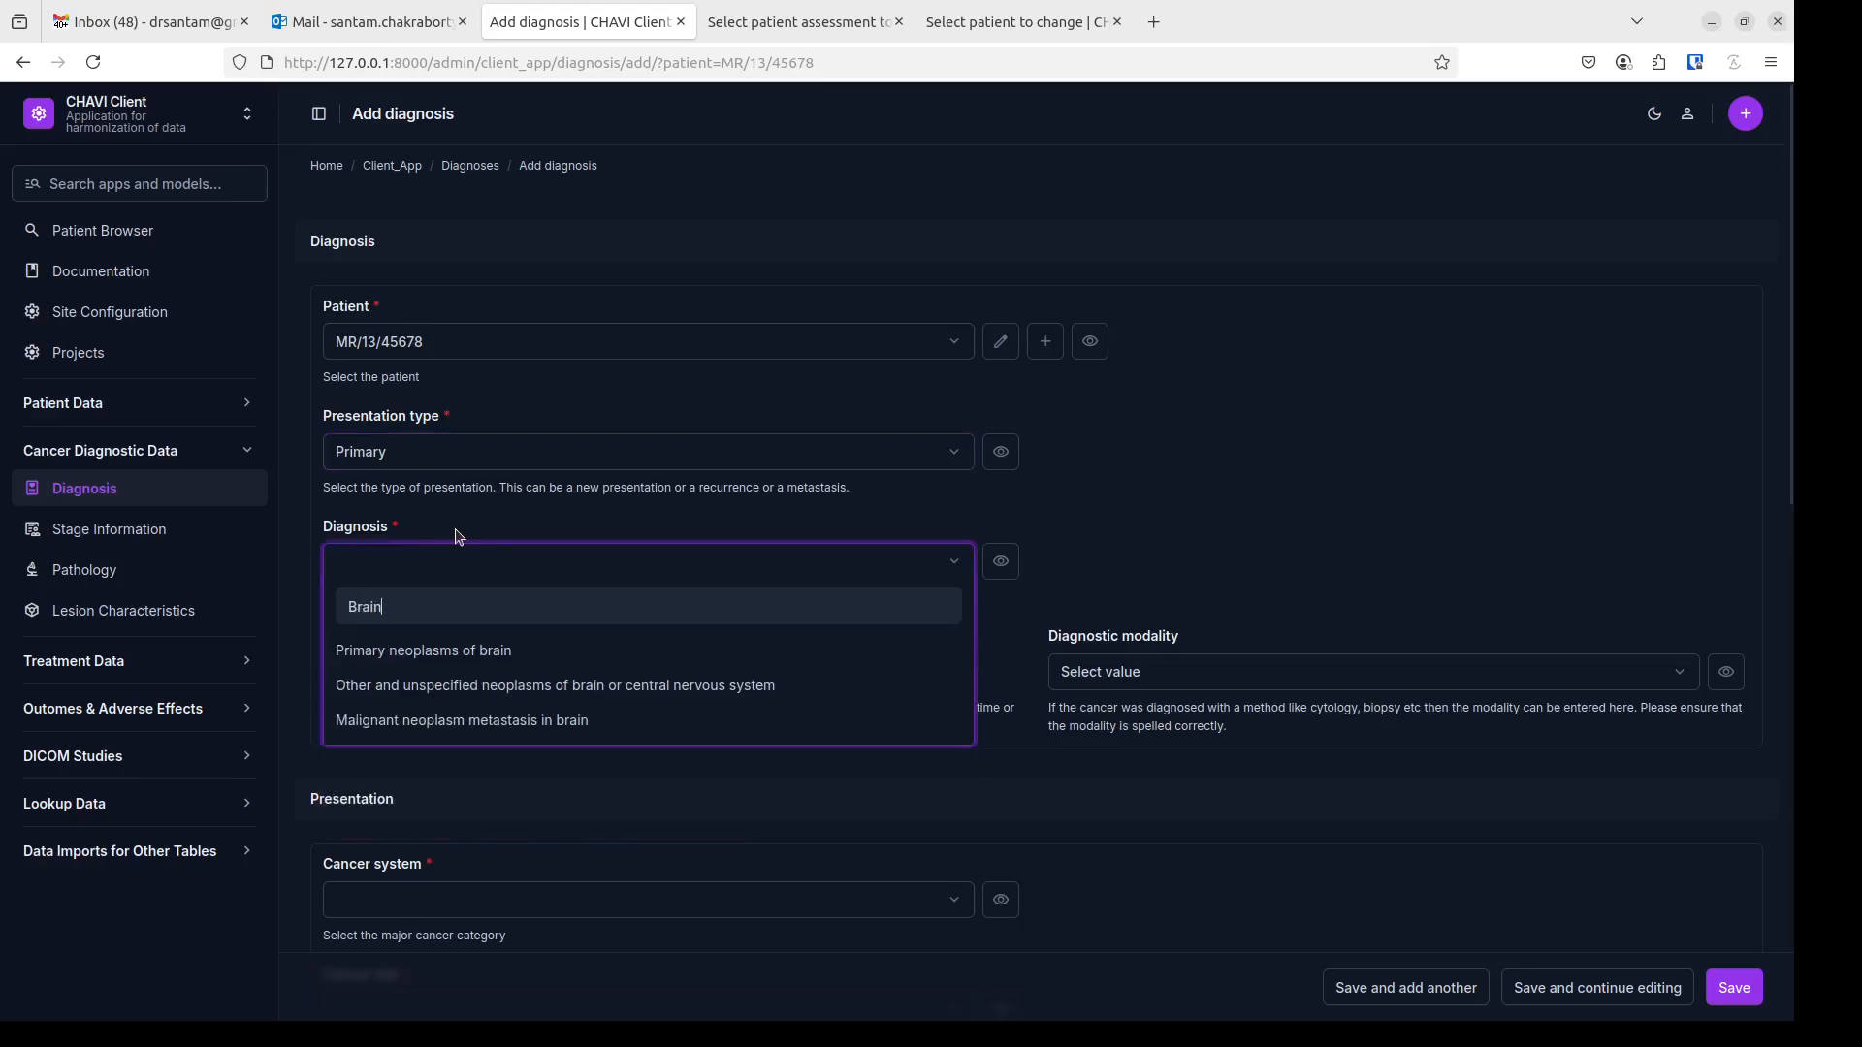
{"action": "left_click", "coordinate": [454, 650]}
- Set the diagnosis date to 01/05/2025
{"action": "scroll", "coordinate": [1246, 524], "scroll_direction": "down", "scroll_amount": 3}
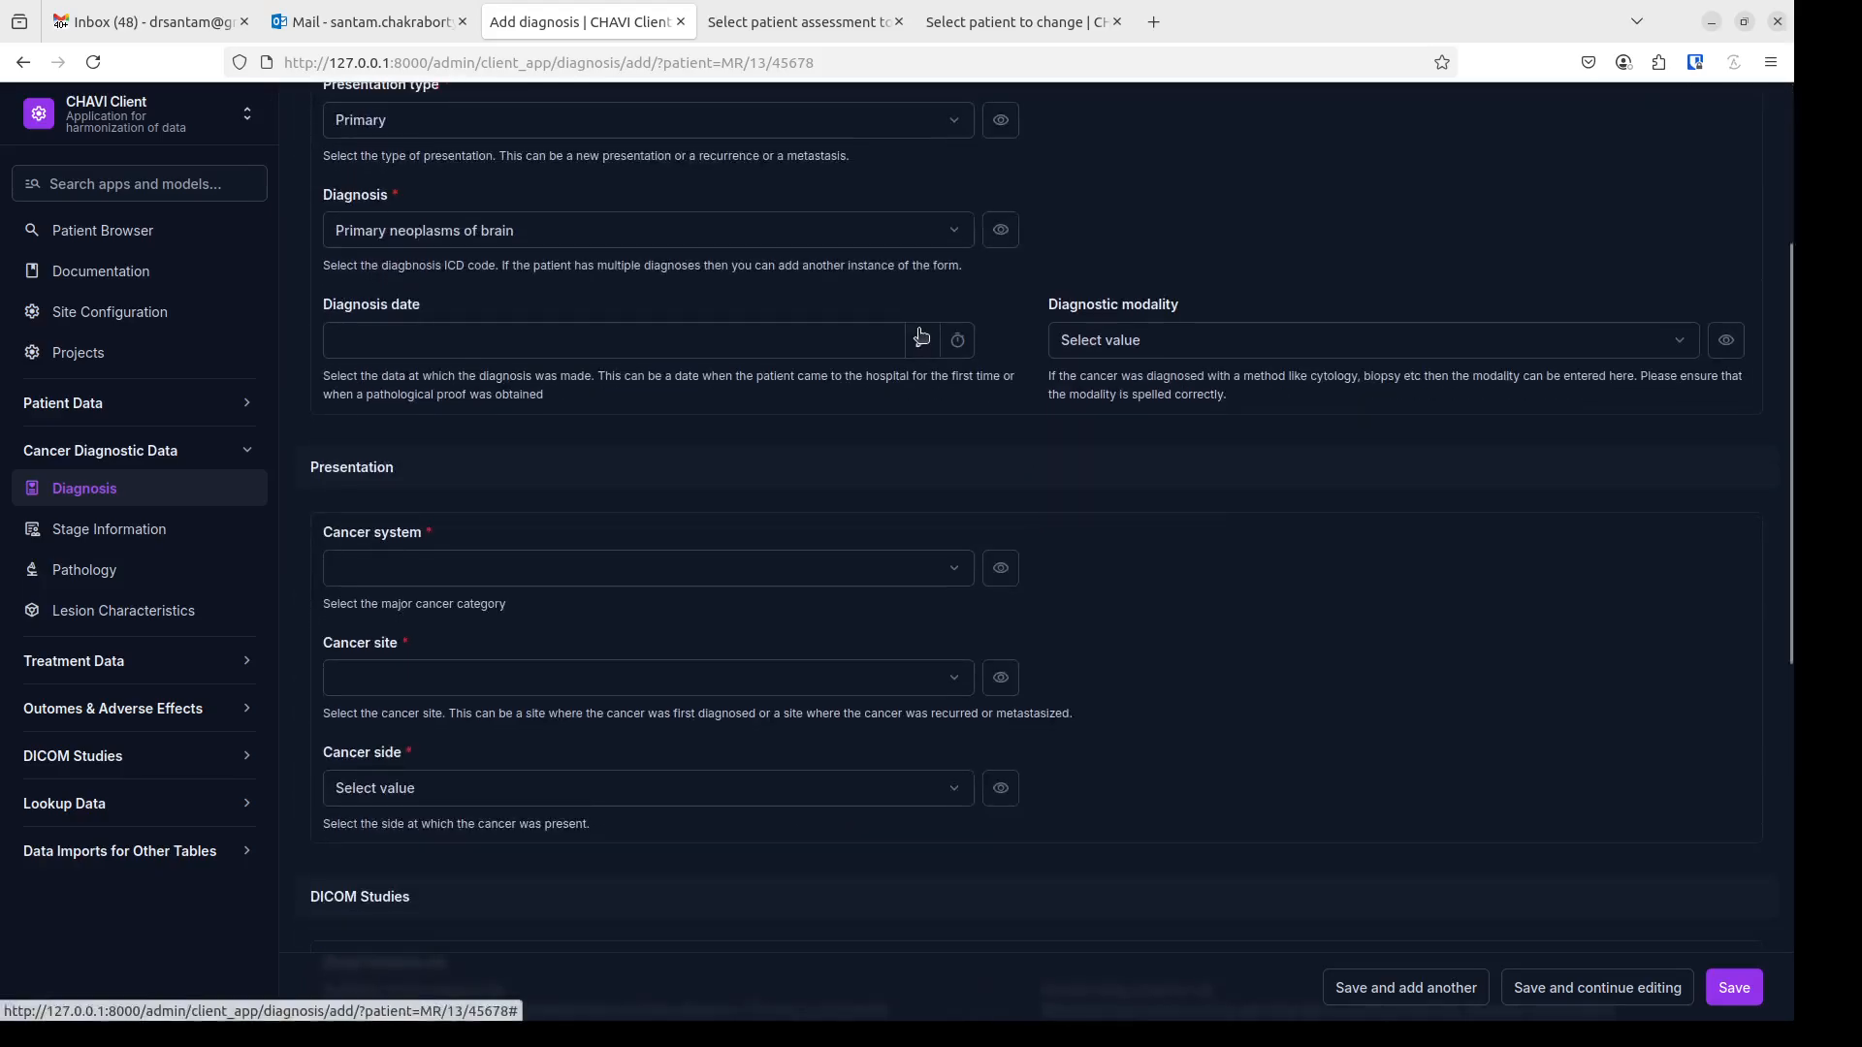
{"action": "left_click", "coordinate": [921, 340]}
{"action": "left_click", "coordinate": [894, 471]}
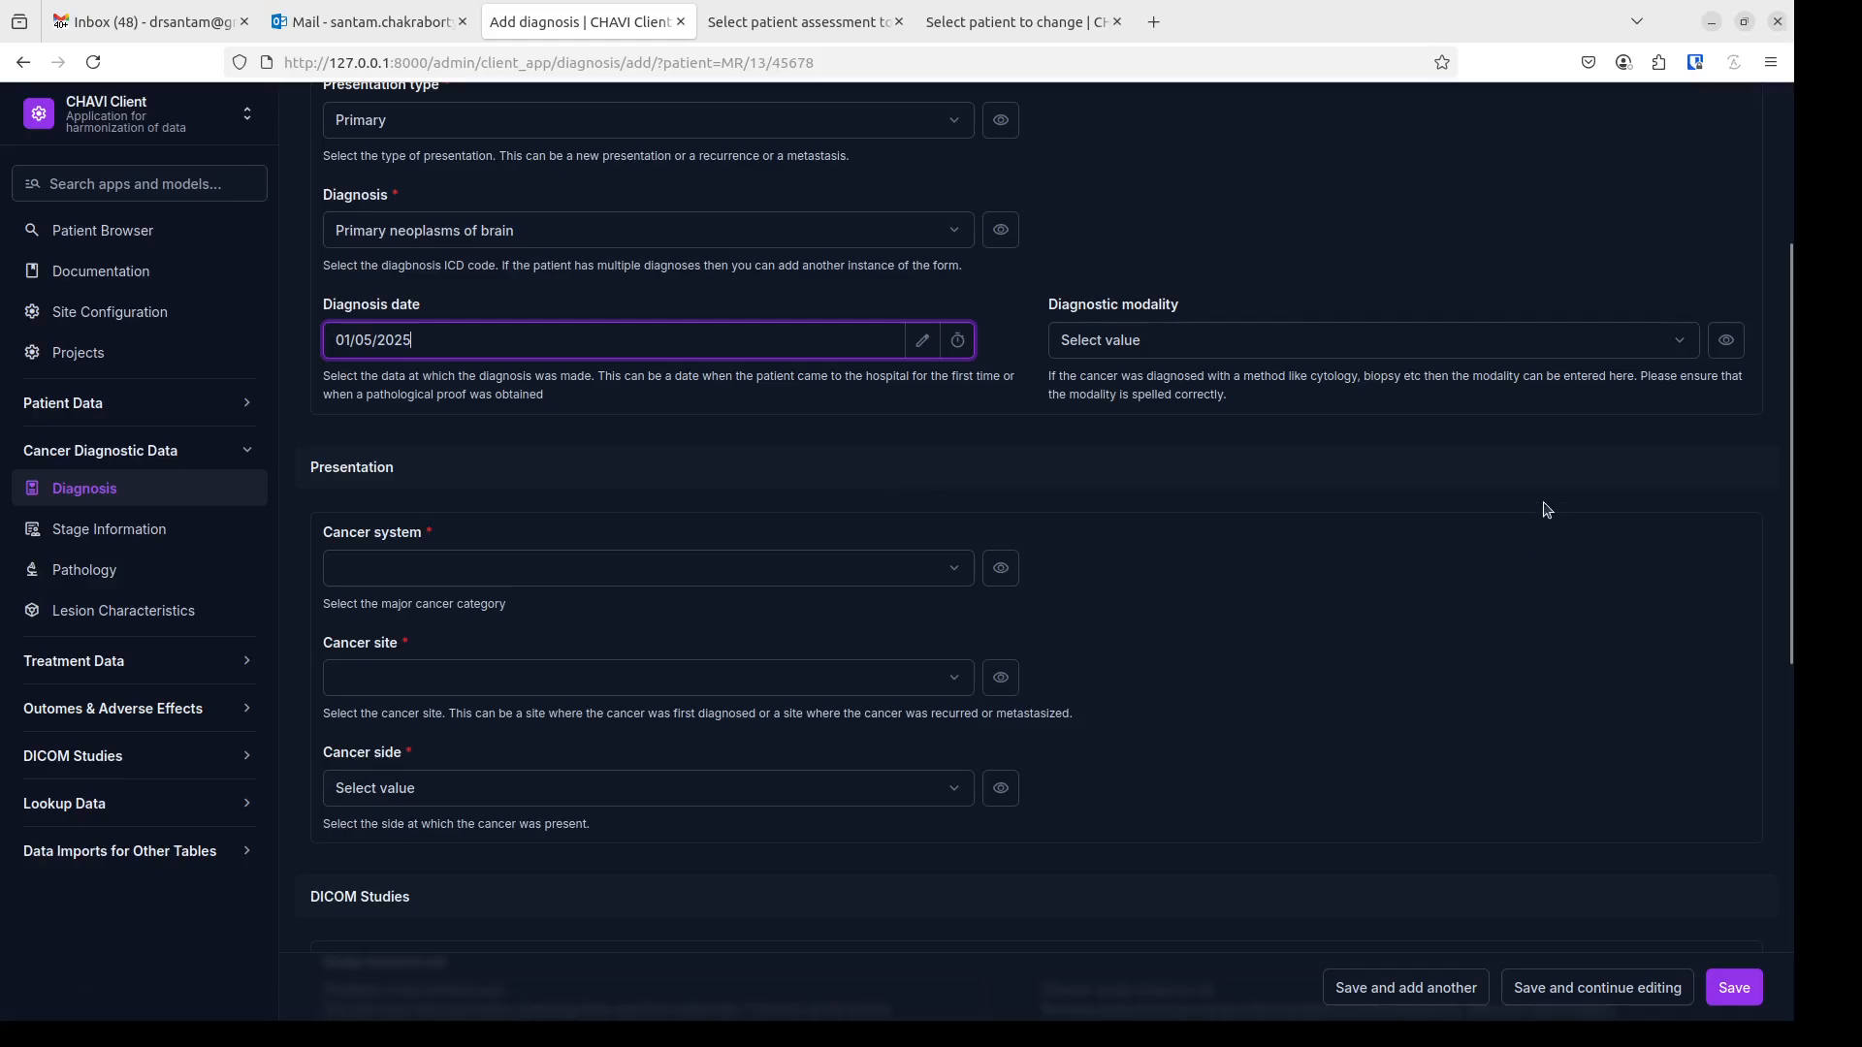
- Set the diagnostic modality to Histolopathology, cancer system to Central Nervous System (CNS) Neoplasms, cancer site to Brain and cancer side to "Unilateral, unspecified"
{"action": "left_click", "coordinate": [1155, 412]}
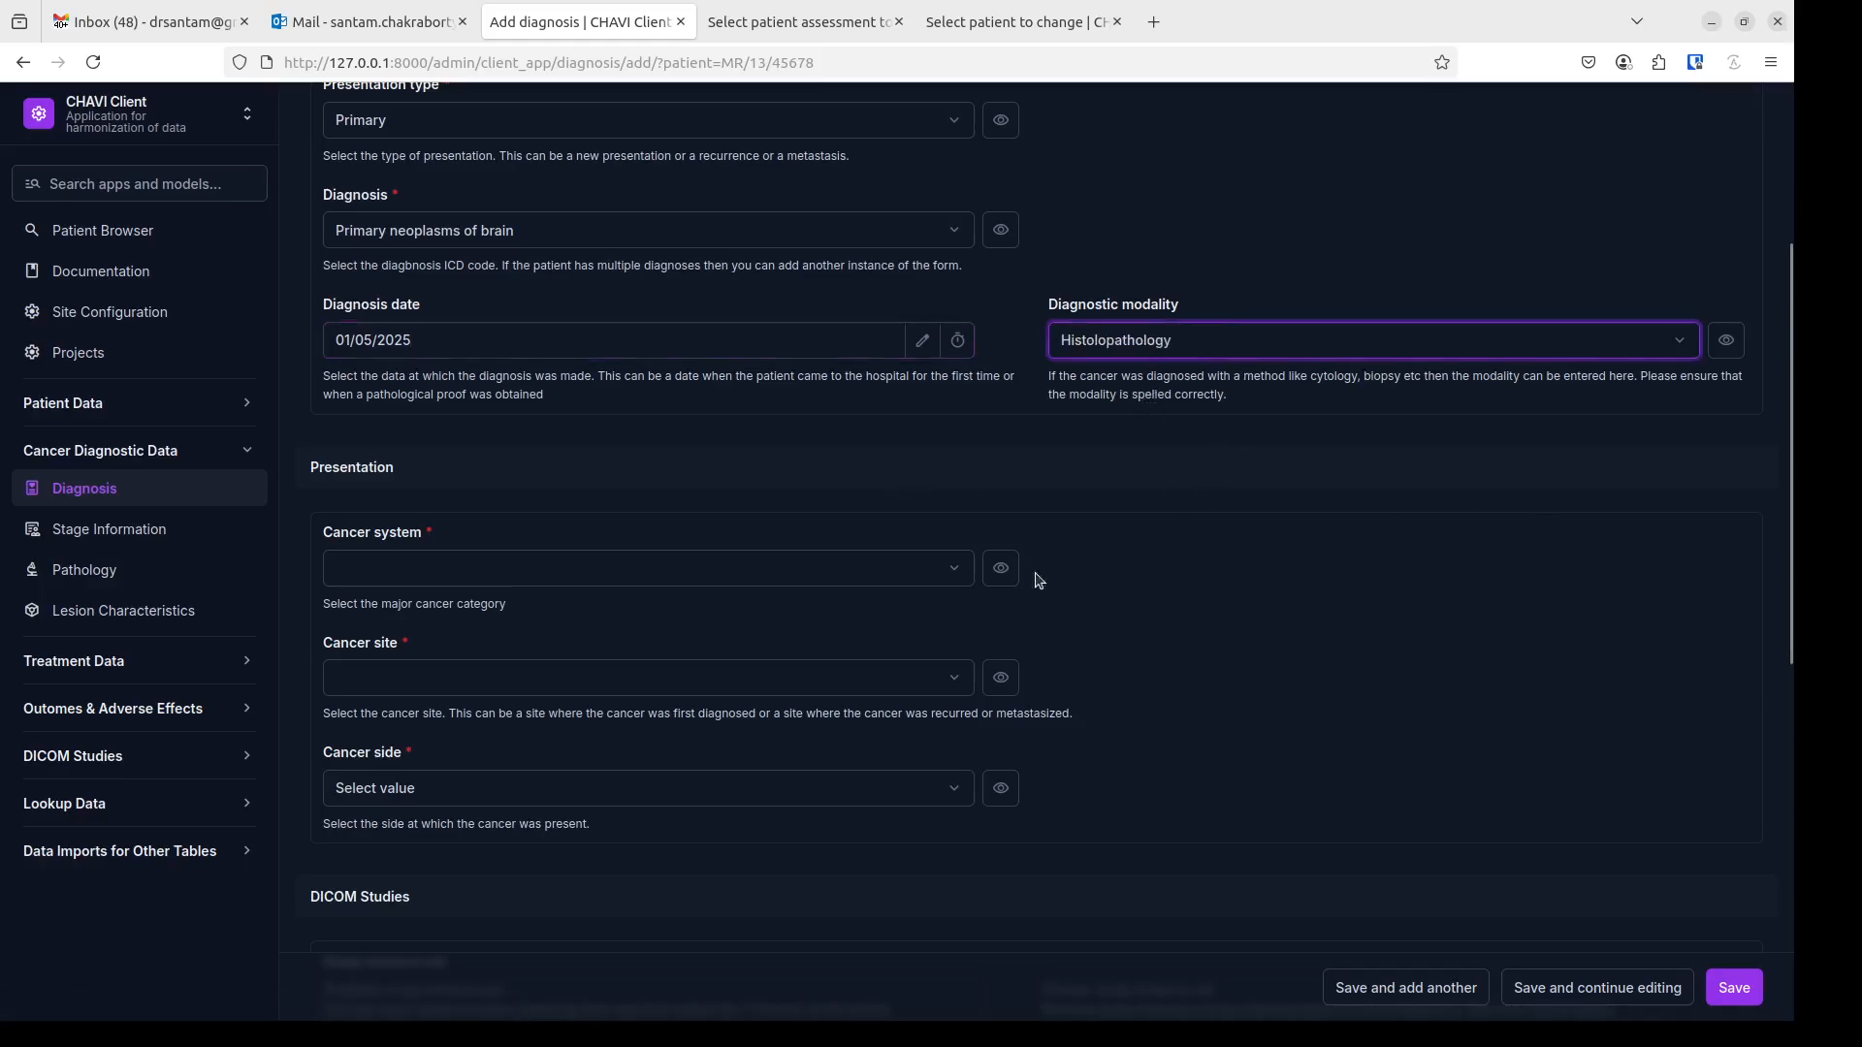
{"action": "scroll", "coordinate": [1210, 495], "scroll_direction": "down", "scroll_amount": 1}
{"action": "left_click", "coordinate": [877, 472]}
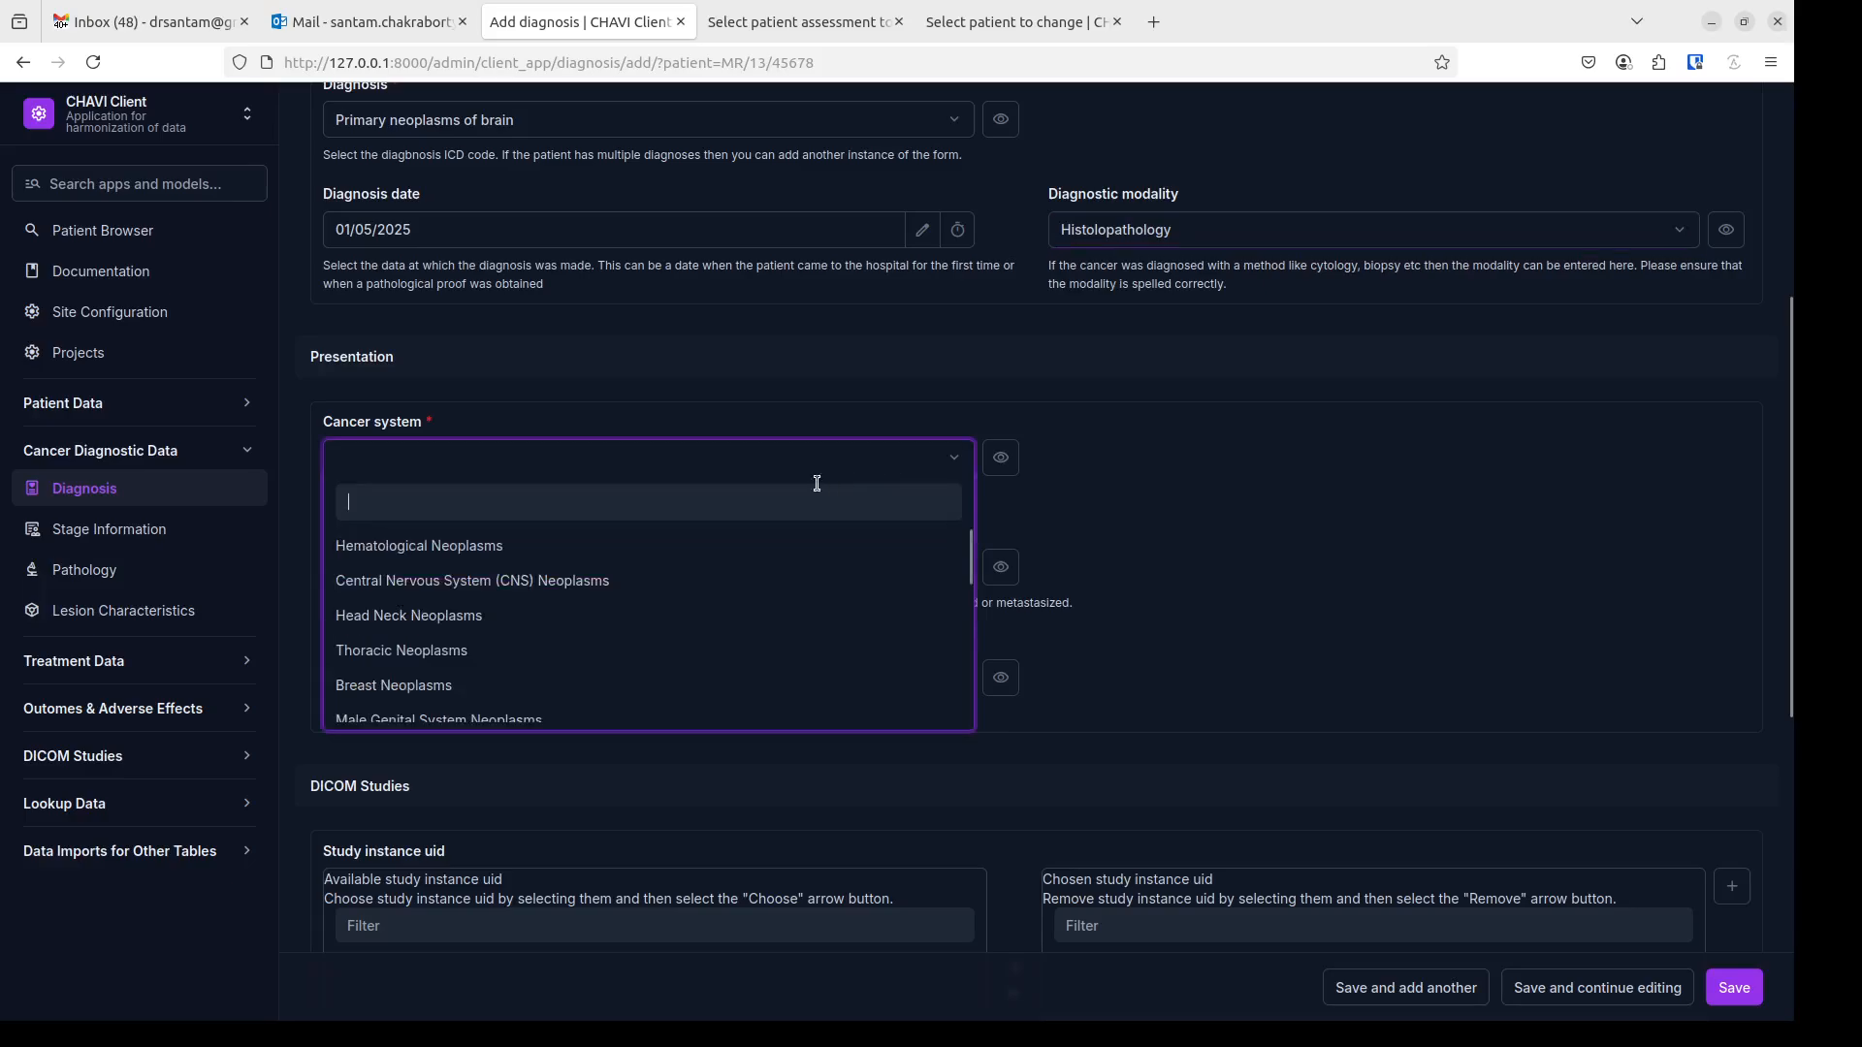
{"action": "left_click", "coordinate": [473, 582]}
{"action": "left_click", "coordinate": [569, 567]}
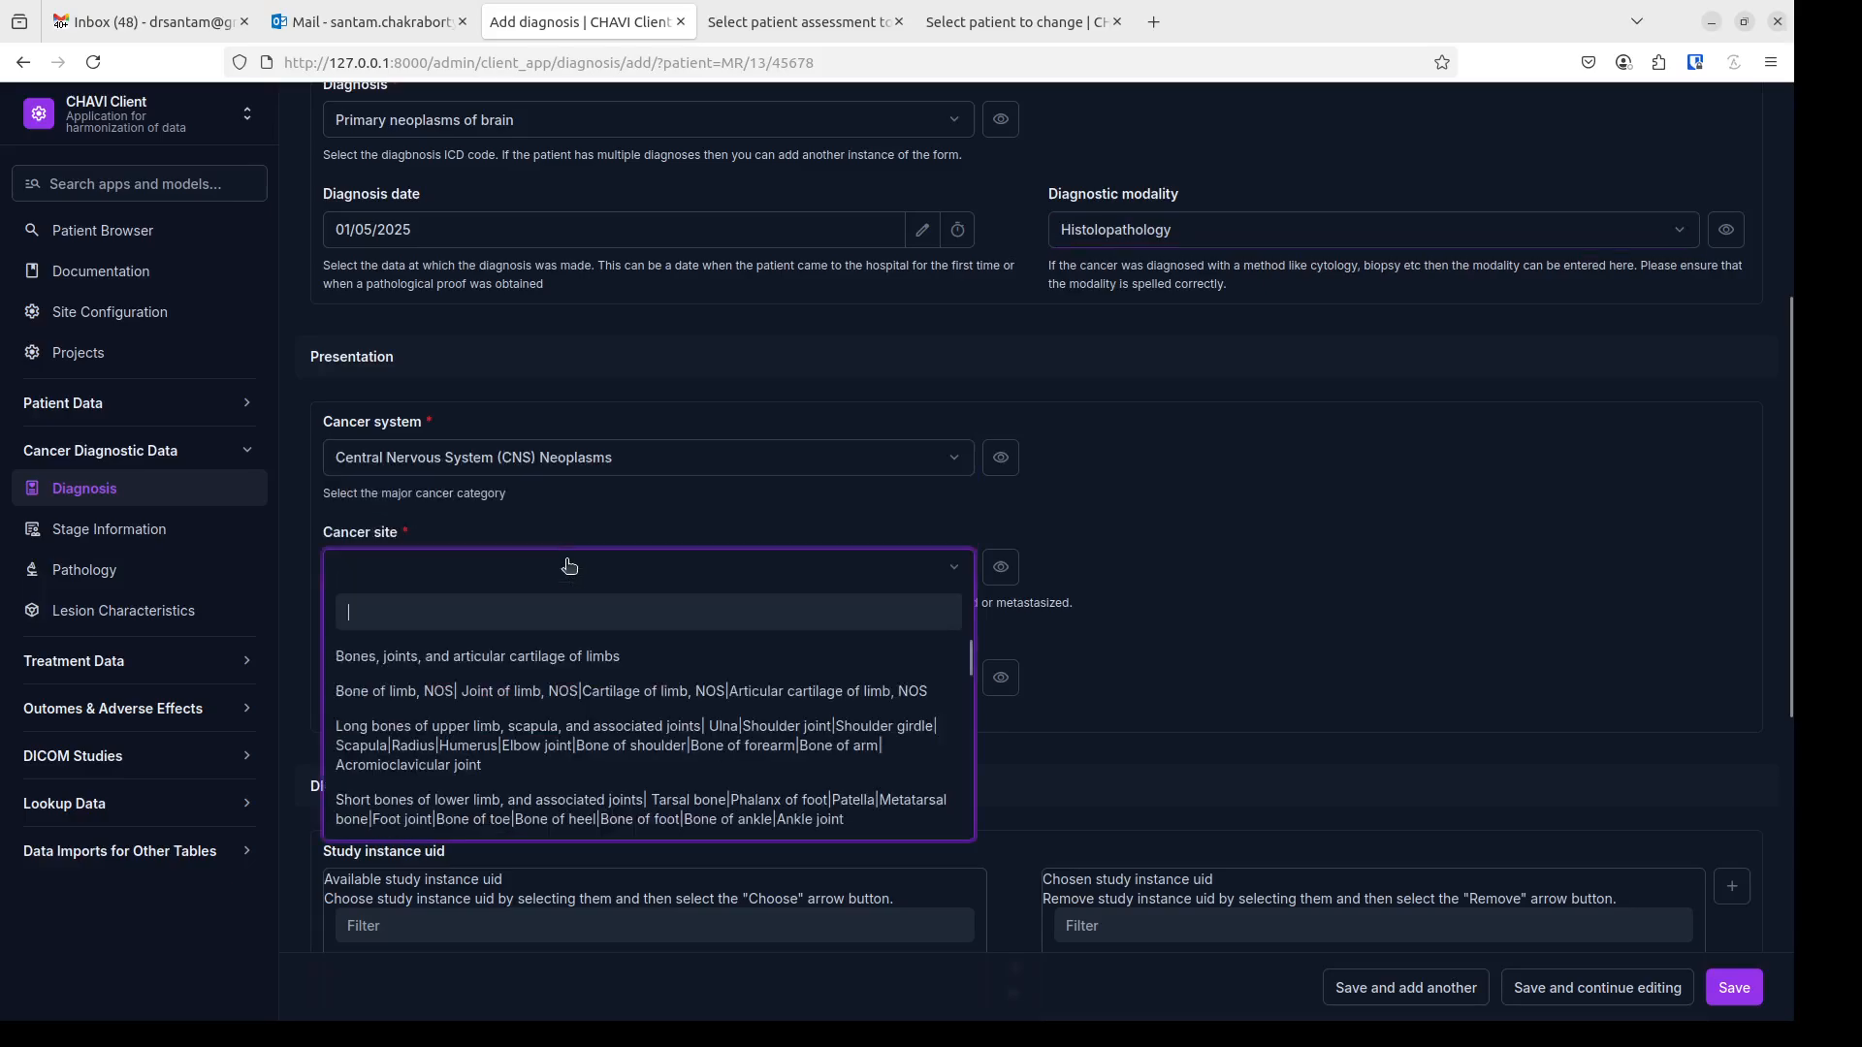
{"action": "type", "text": "Brain"}
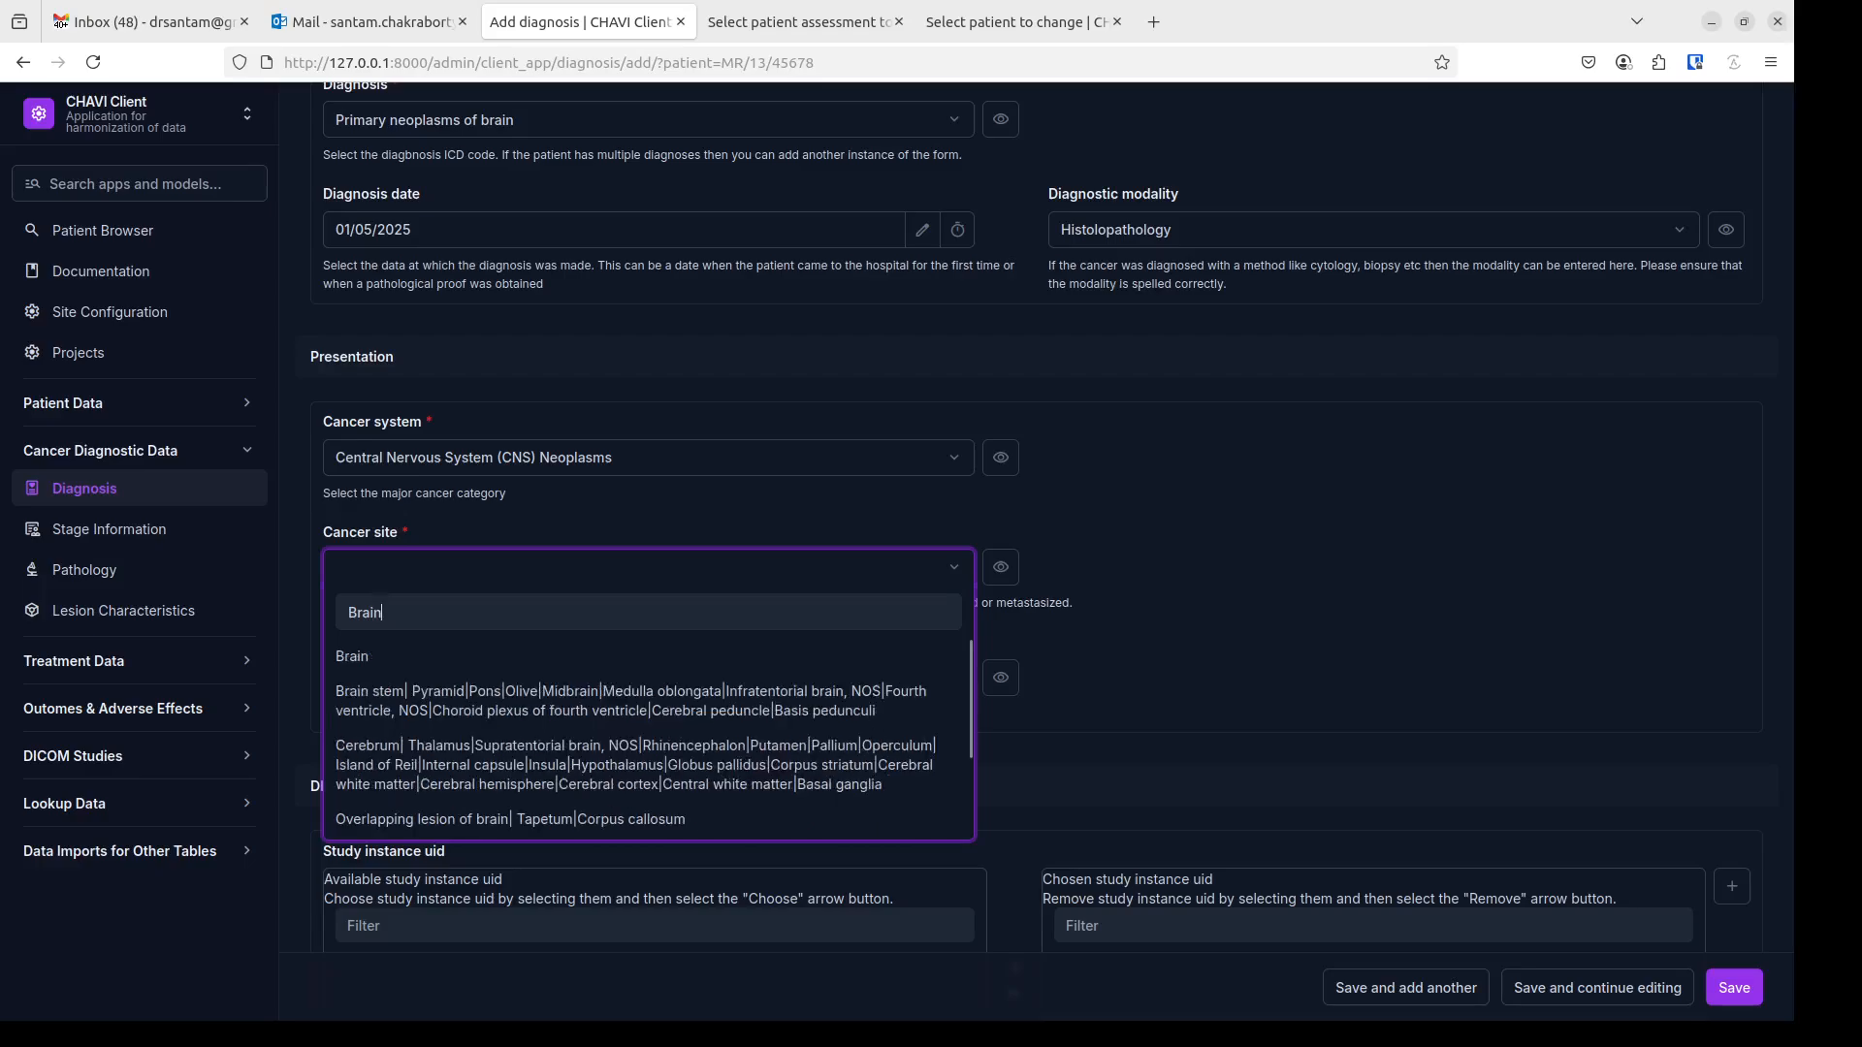
{"action": "left_click", "coordinate": [578, 655]}
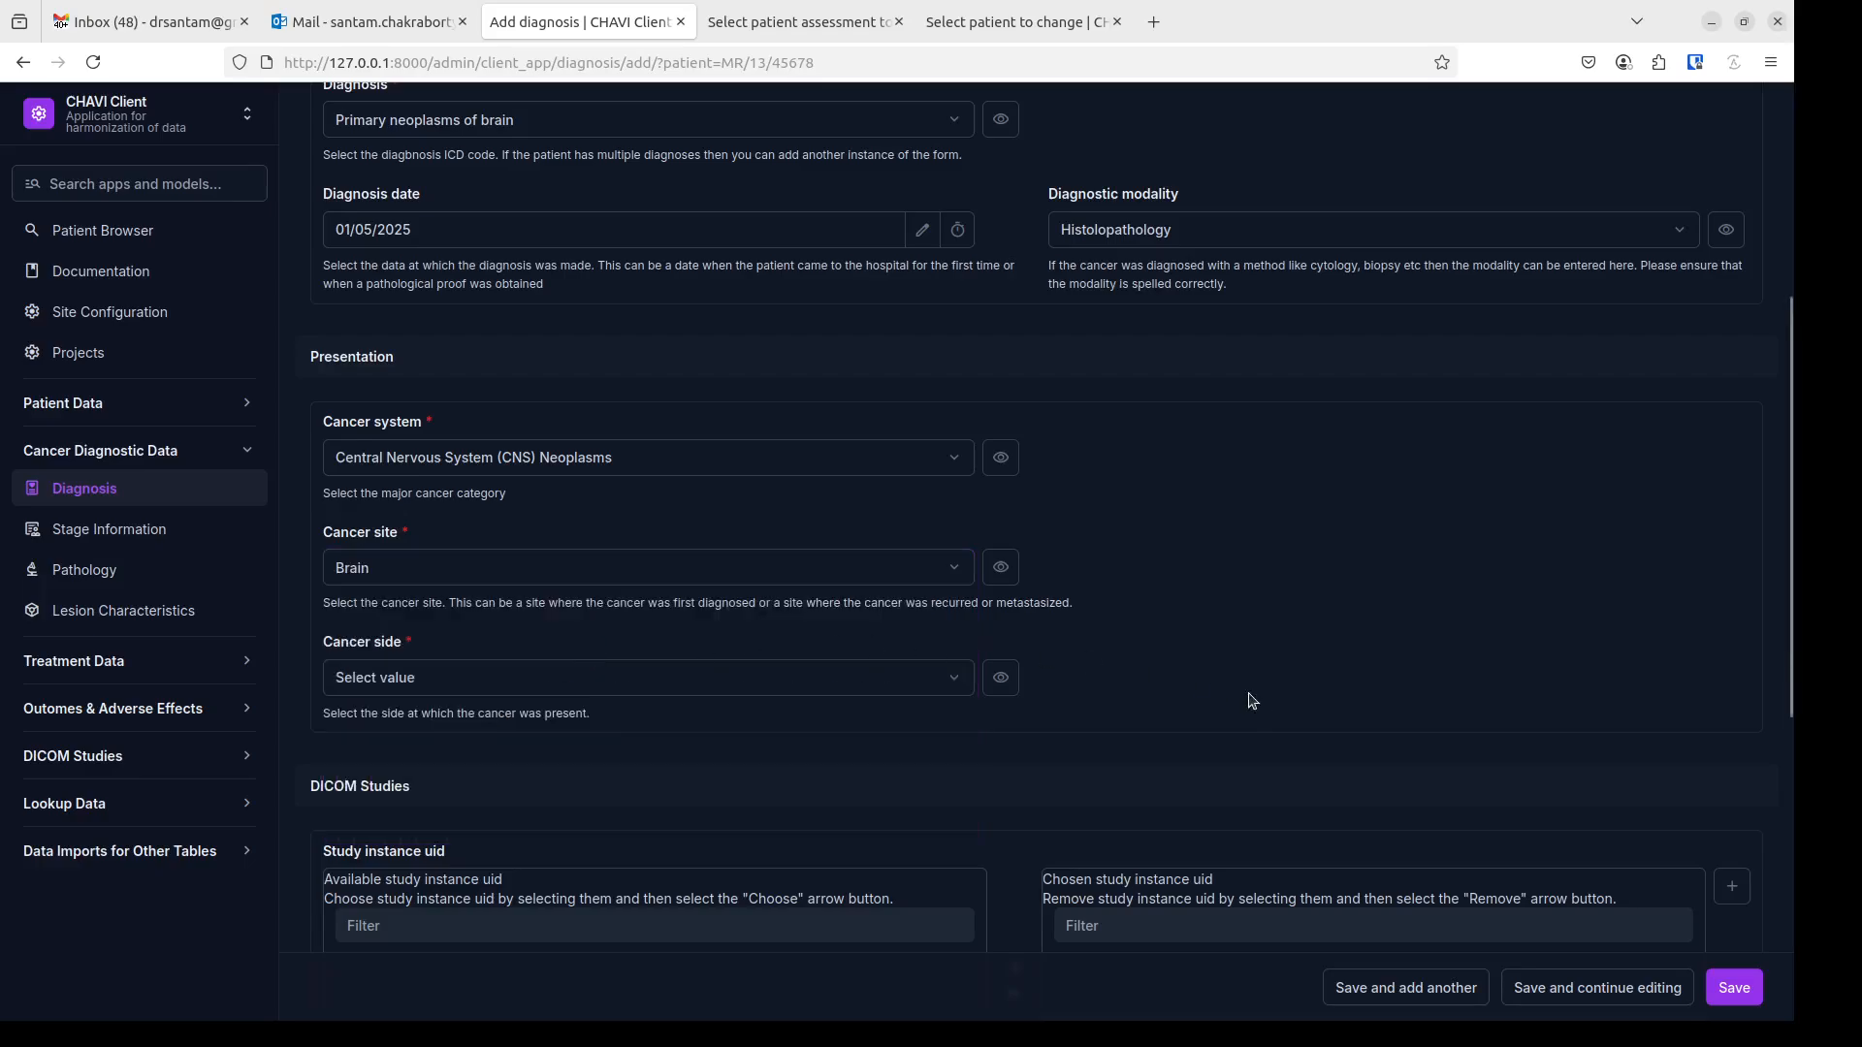
{"action": "left_click", "coordinate": [737, 690]}
{"action": "key", "text": "u"}
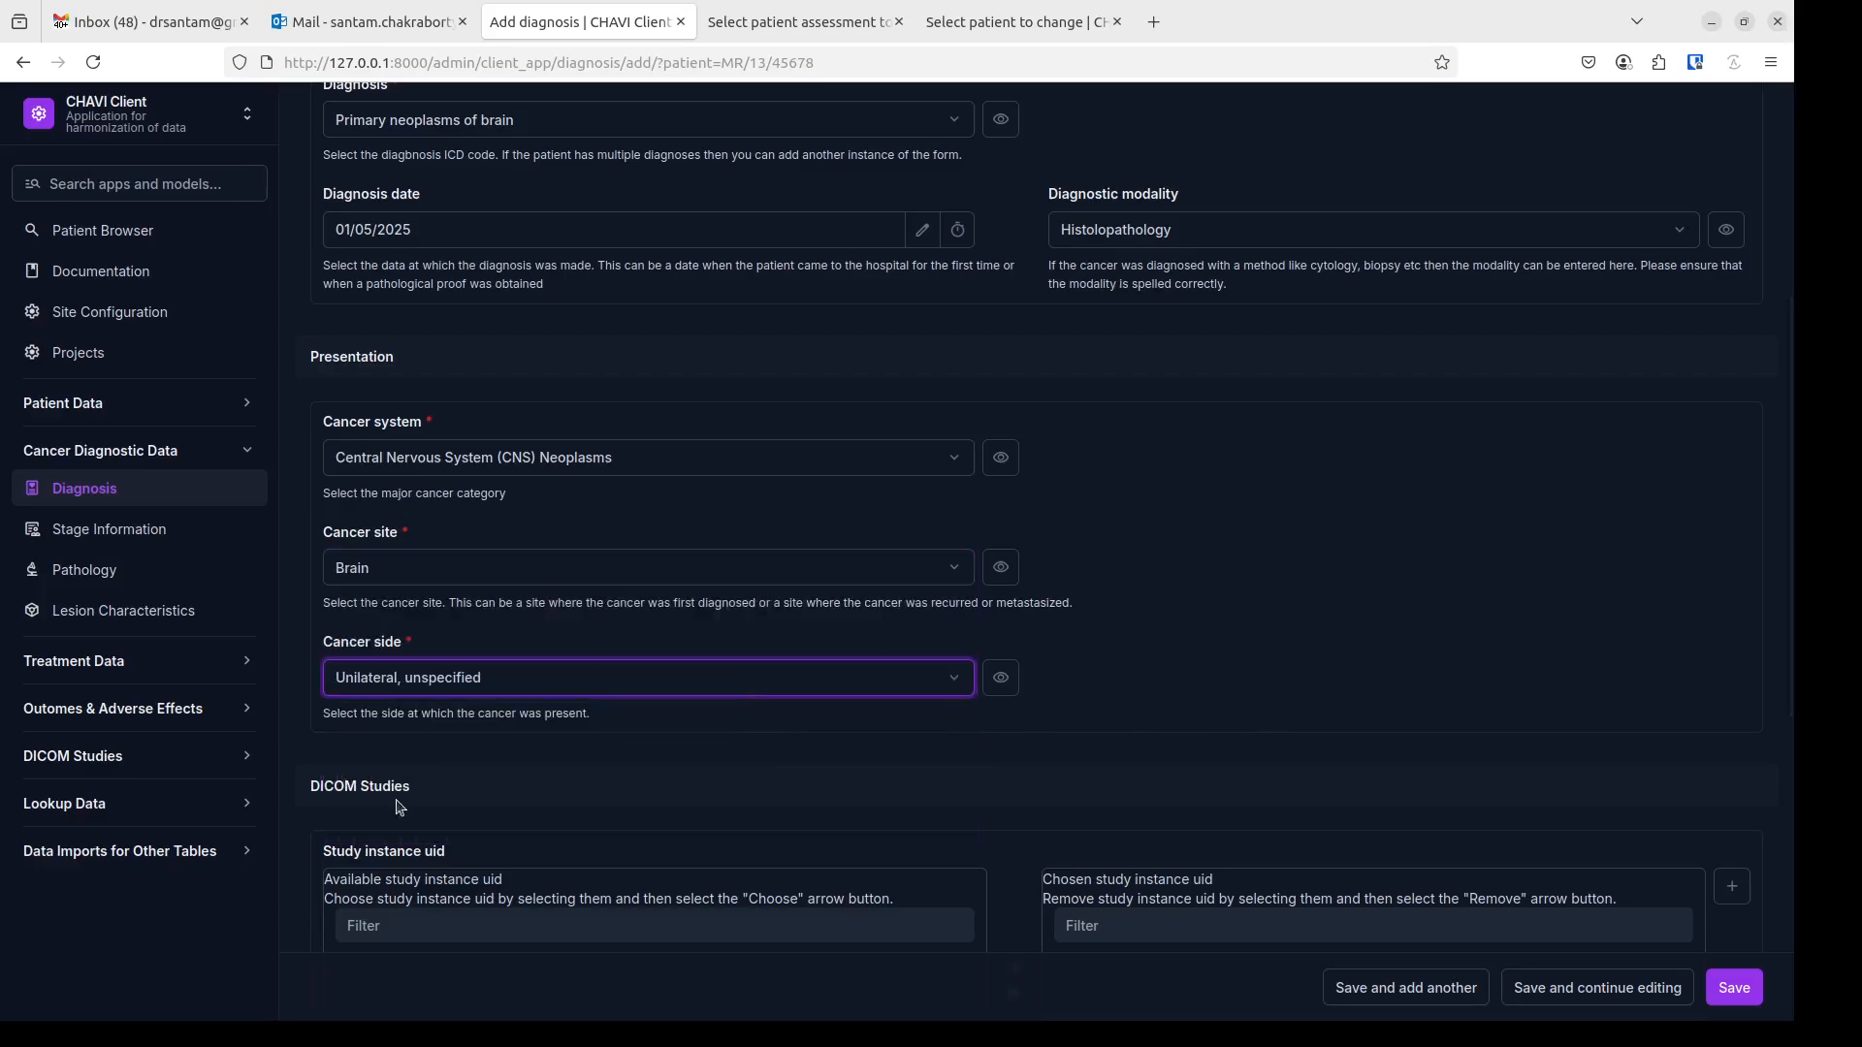
{"action": "left_click", "coordinate": [1272, 621]}
- Assign the diagnosis to the project "RADGLIO High A" and save the record
{"action": "scroll", "coordinate": [1306, 551], "scroll_direction": "down", "scroll_amount": 5}
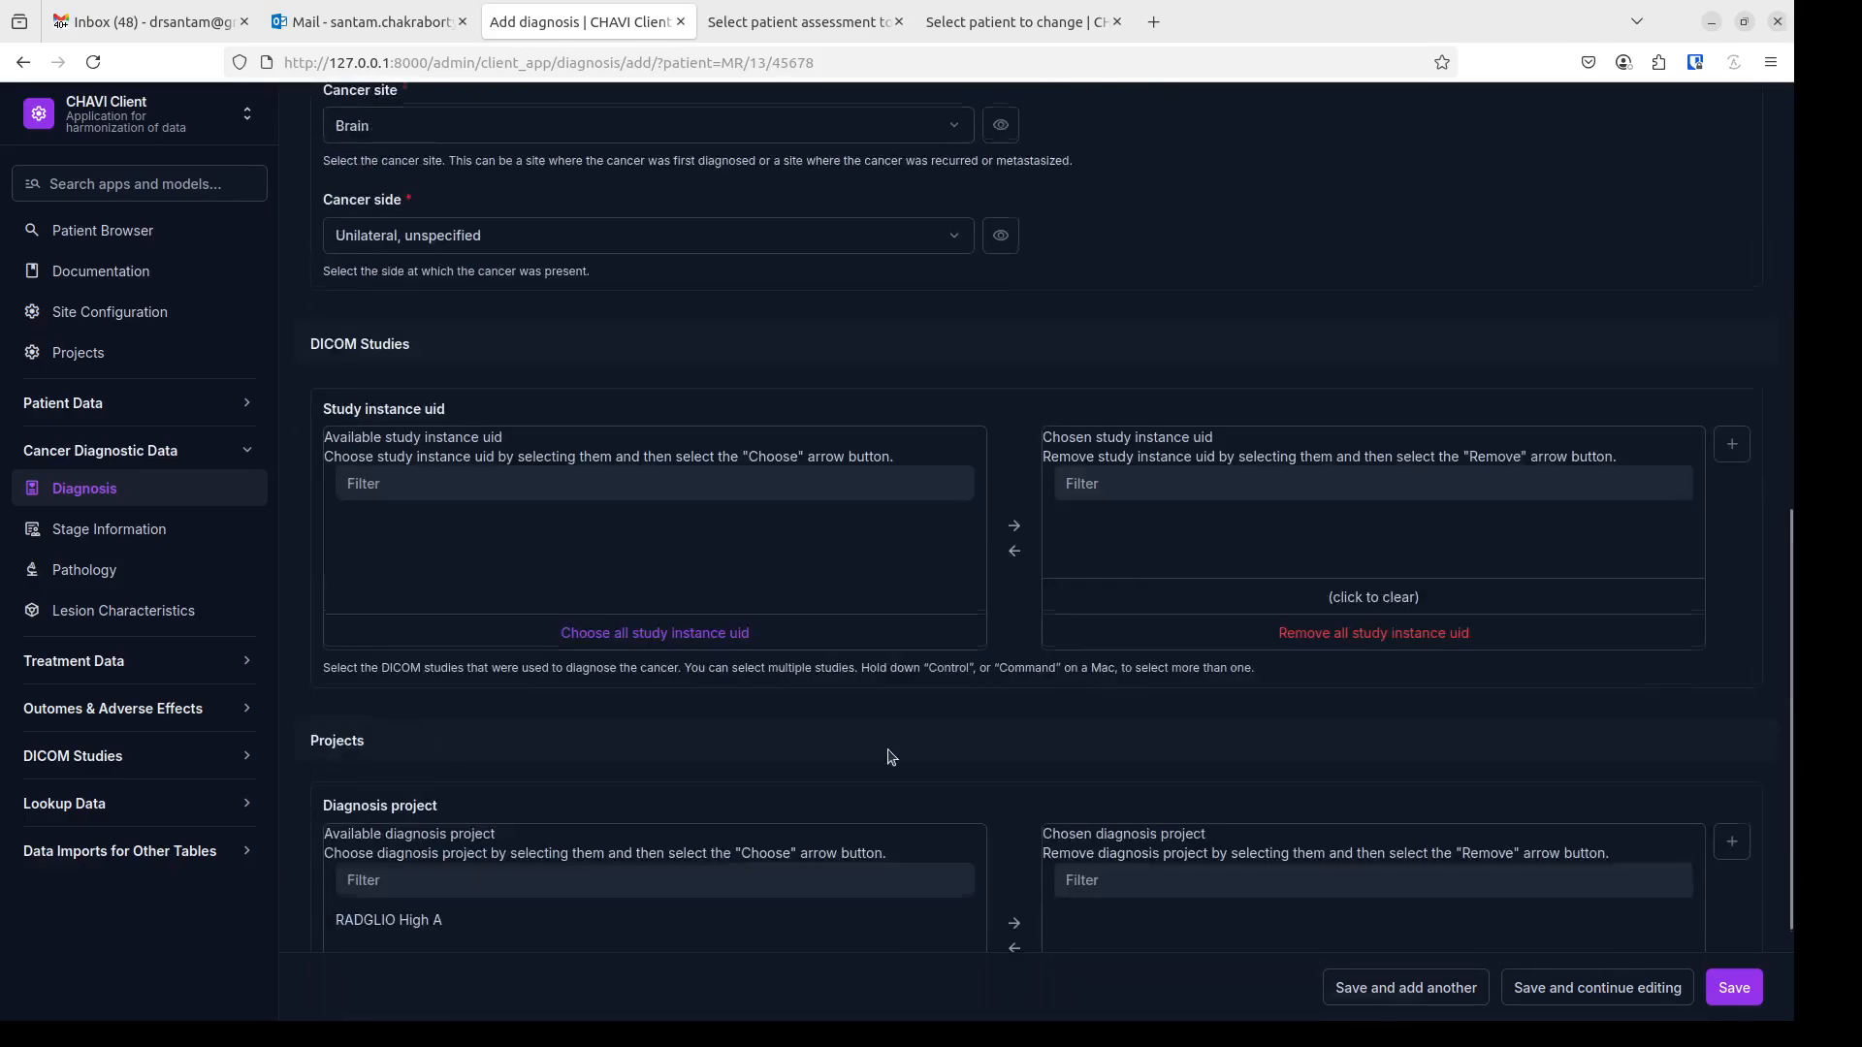
{"action": "scroll", "coordinate": [890, 757], "scroll_direction": "down", "scroll_amount": 2}
{"action": "left_click", "coordinate": [413, 734]}
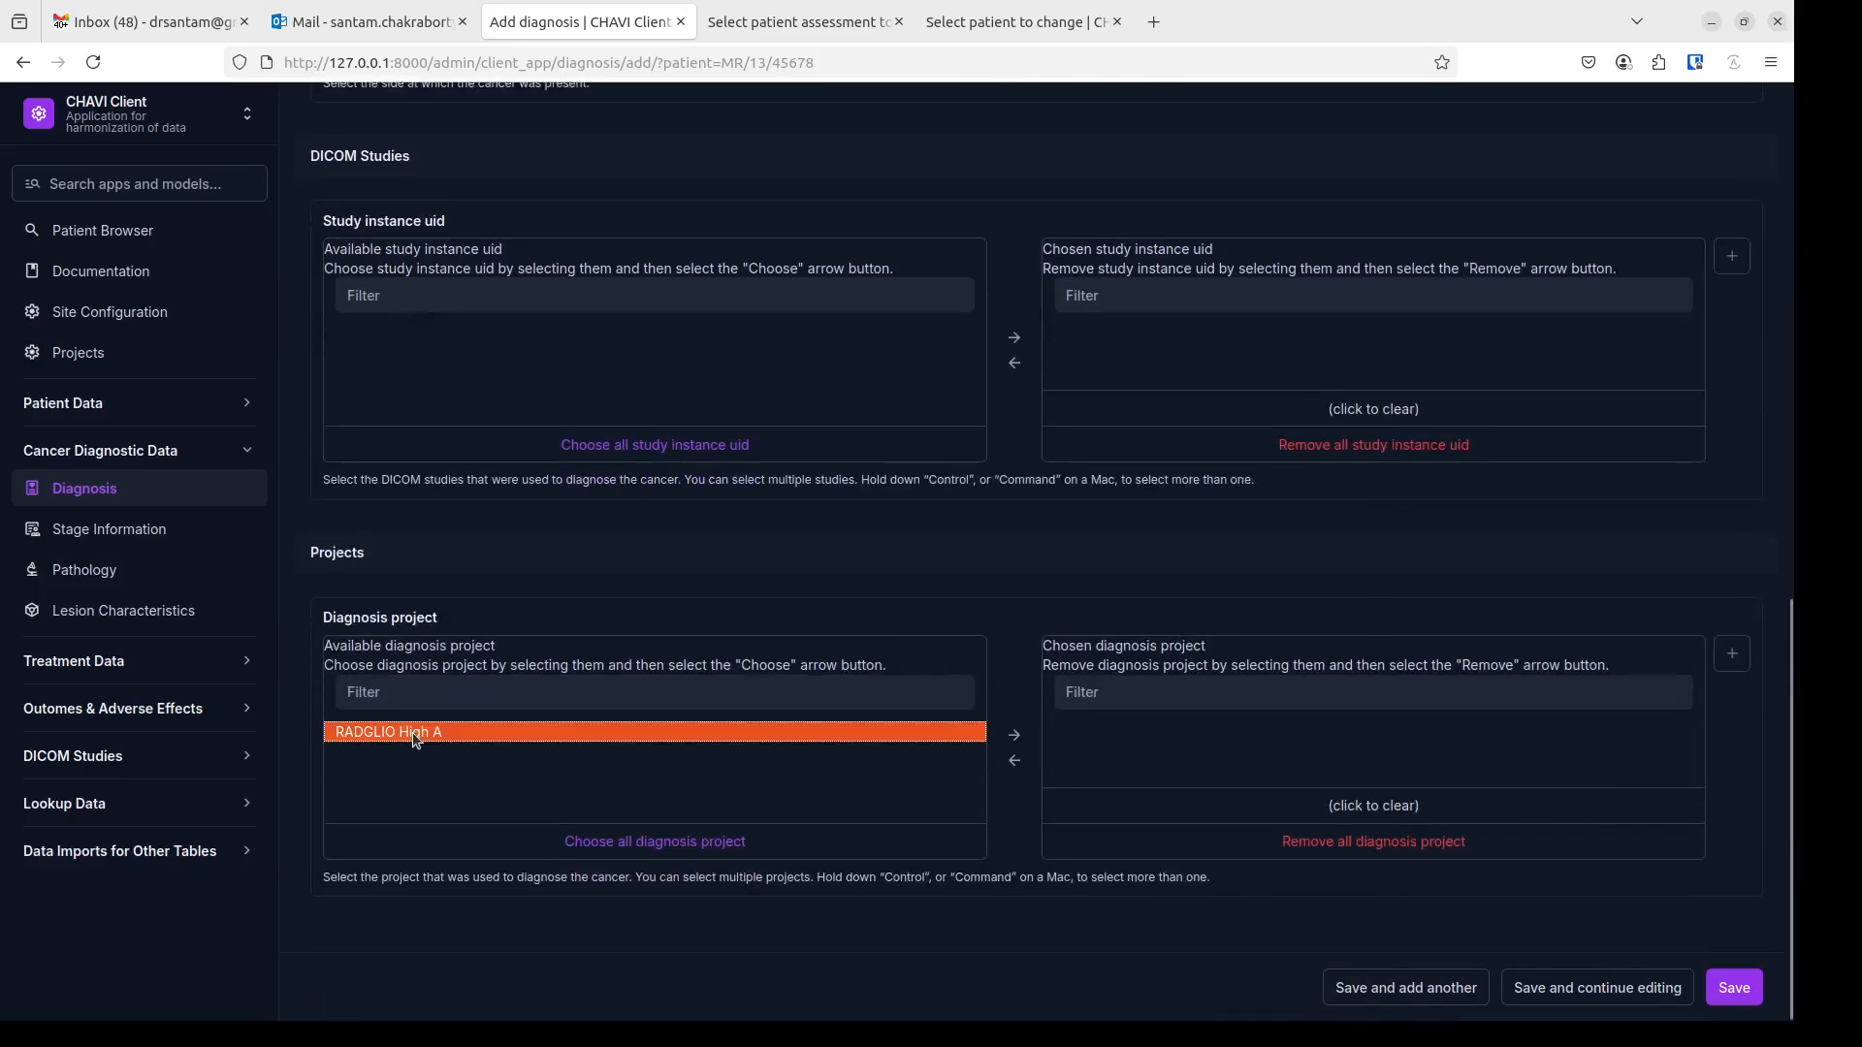
{"action": "left_click", "coordinate": [1015, 737]}
{"action": "left_click", "coordinate": [1742, 999]}
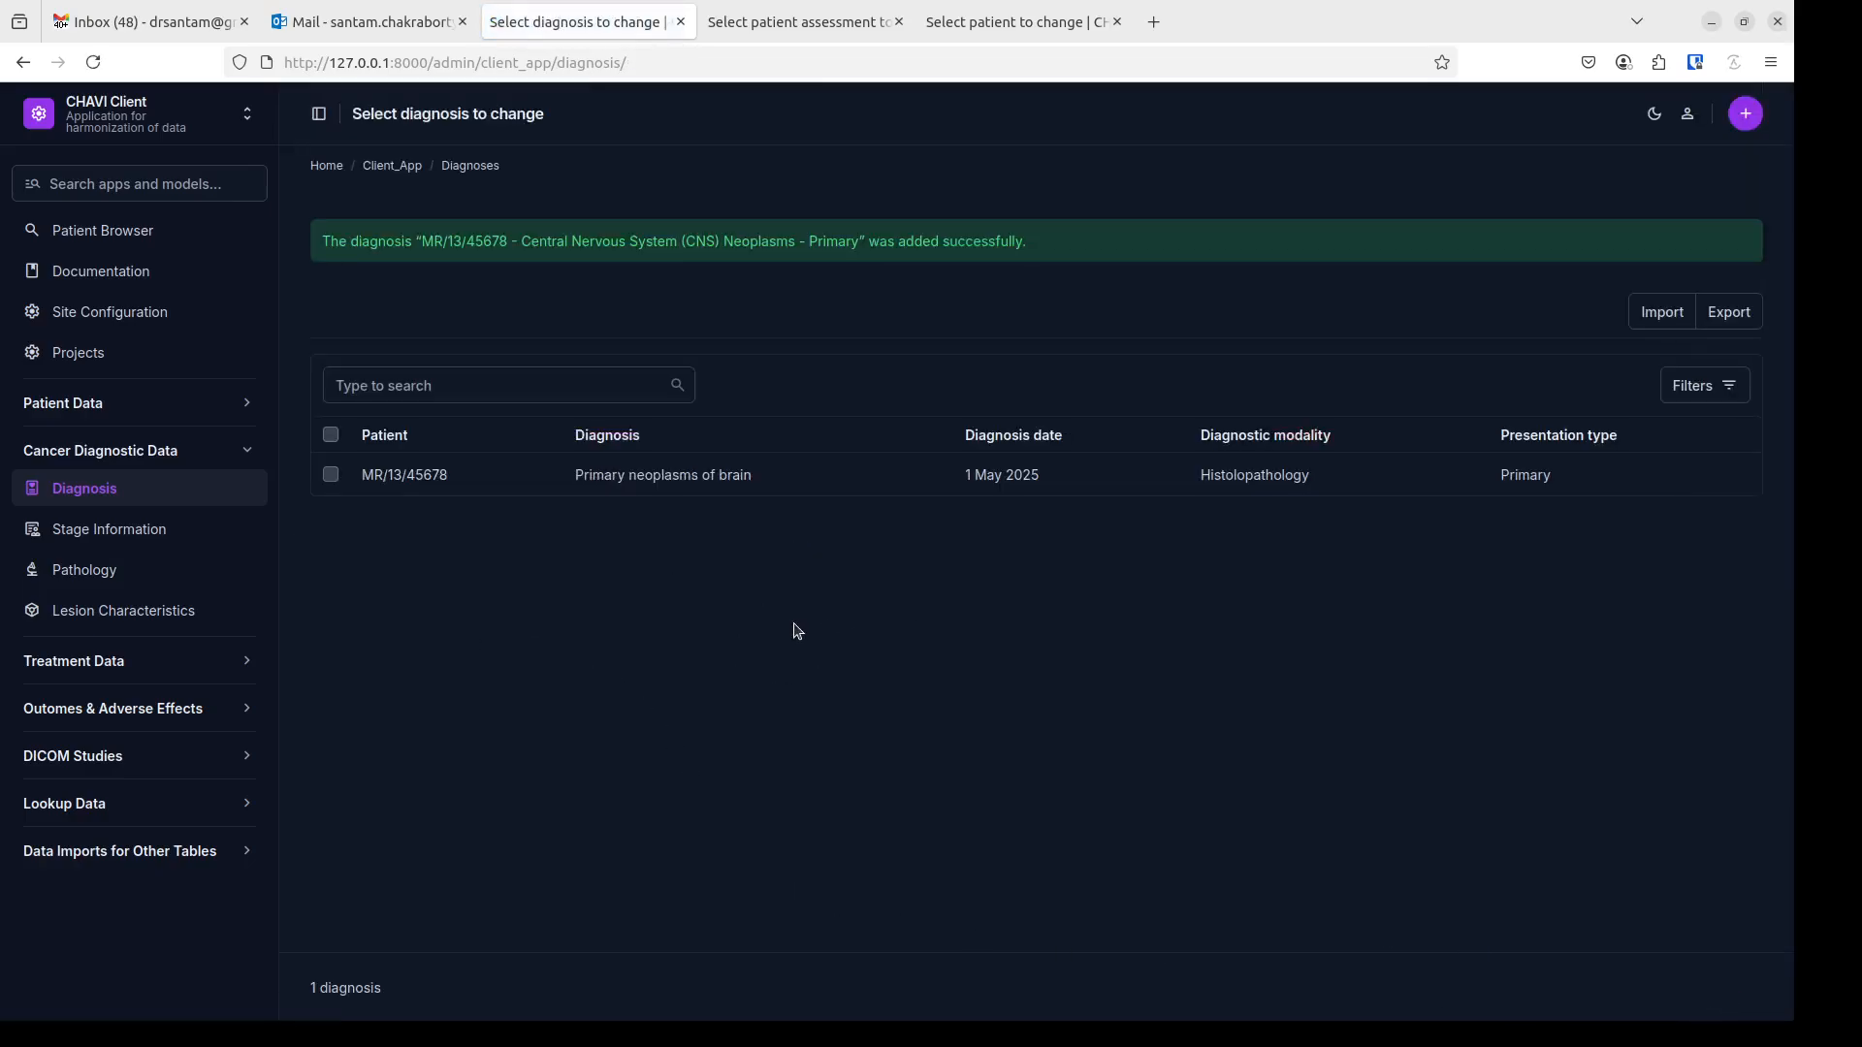
- Reopen the male patient's summary through the Patient Browser and review the sections under the brain diagnosis
{"action": "left_click", "coordinate": [147, 233]}
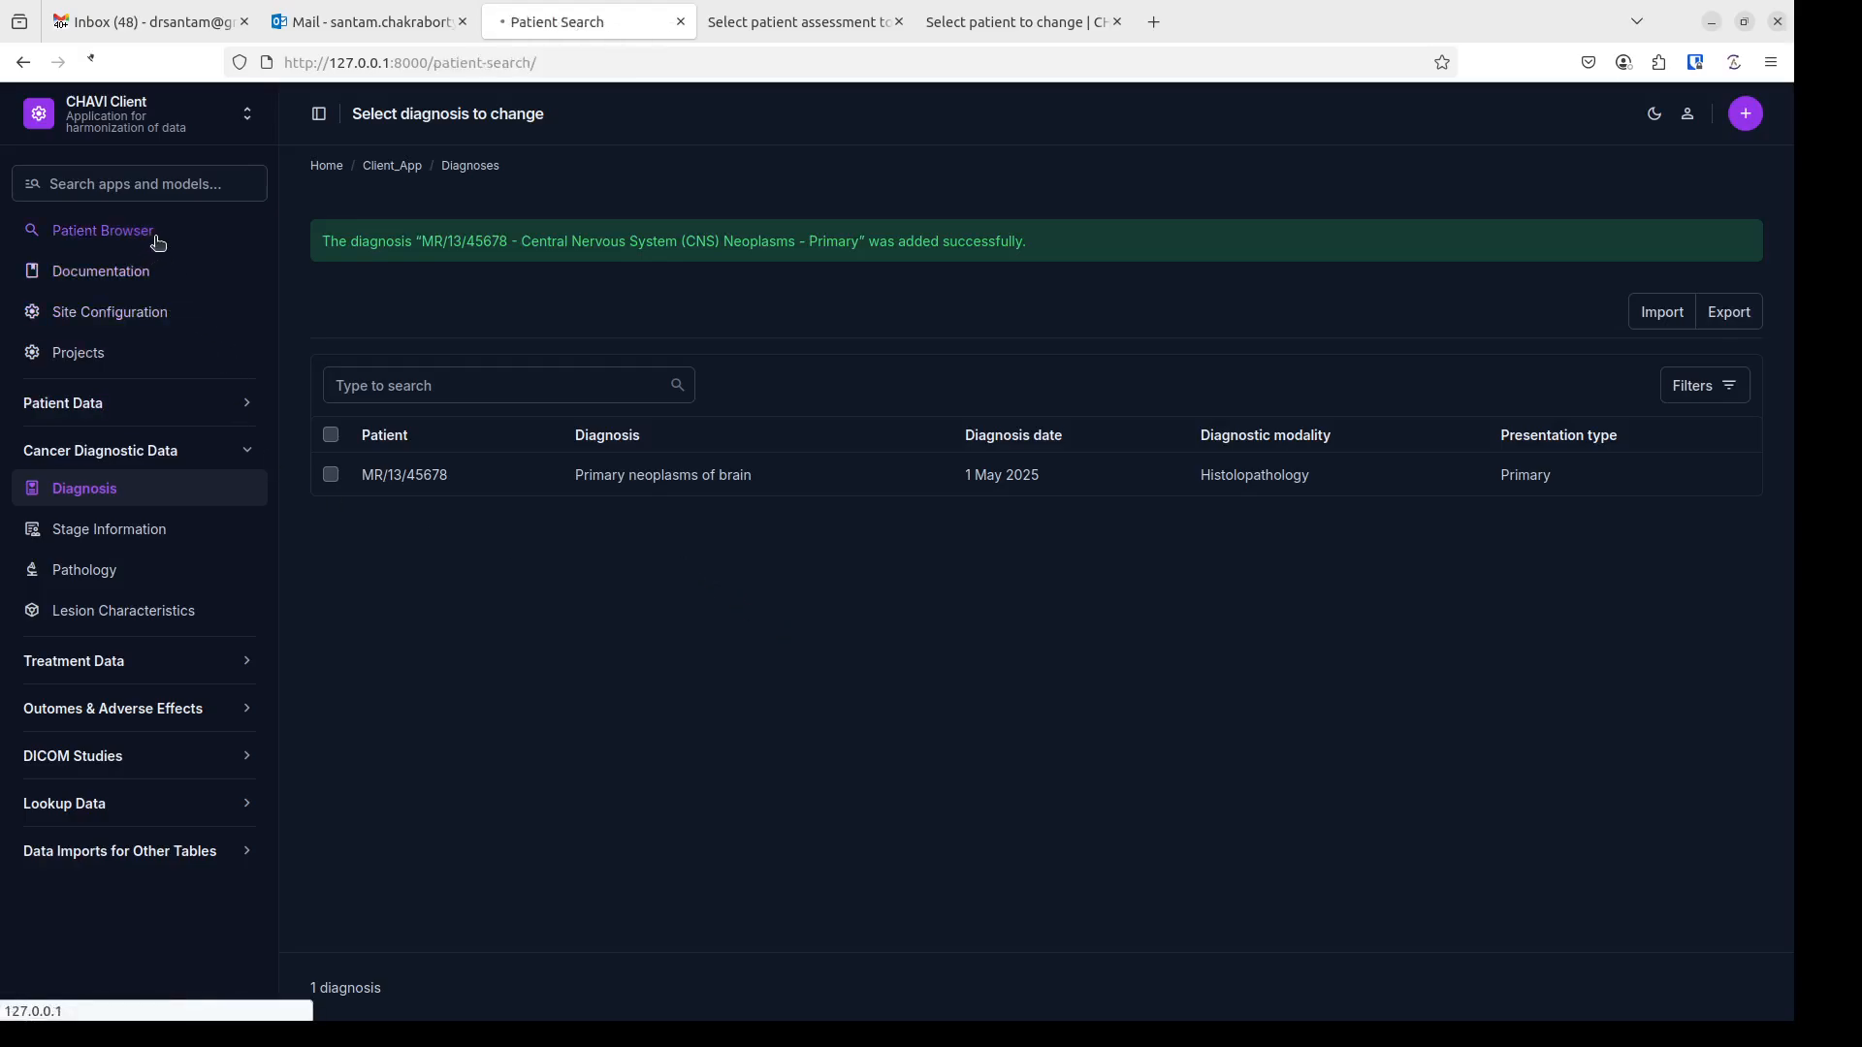
{"action": "left_click", "coordinate": [1175, 524]}
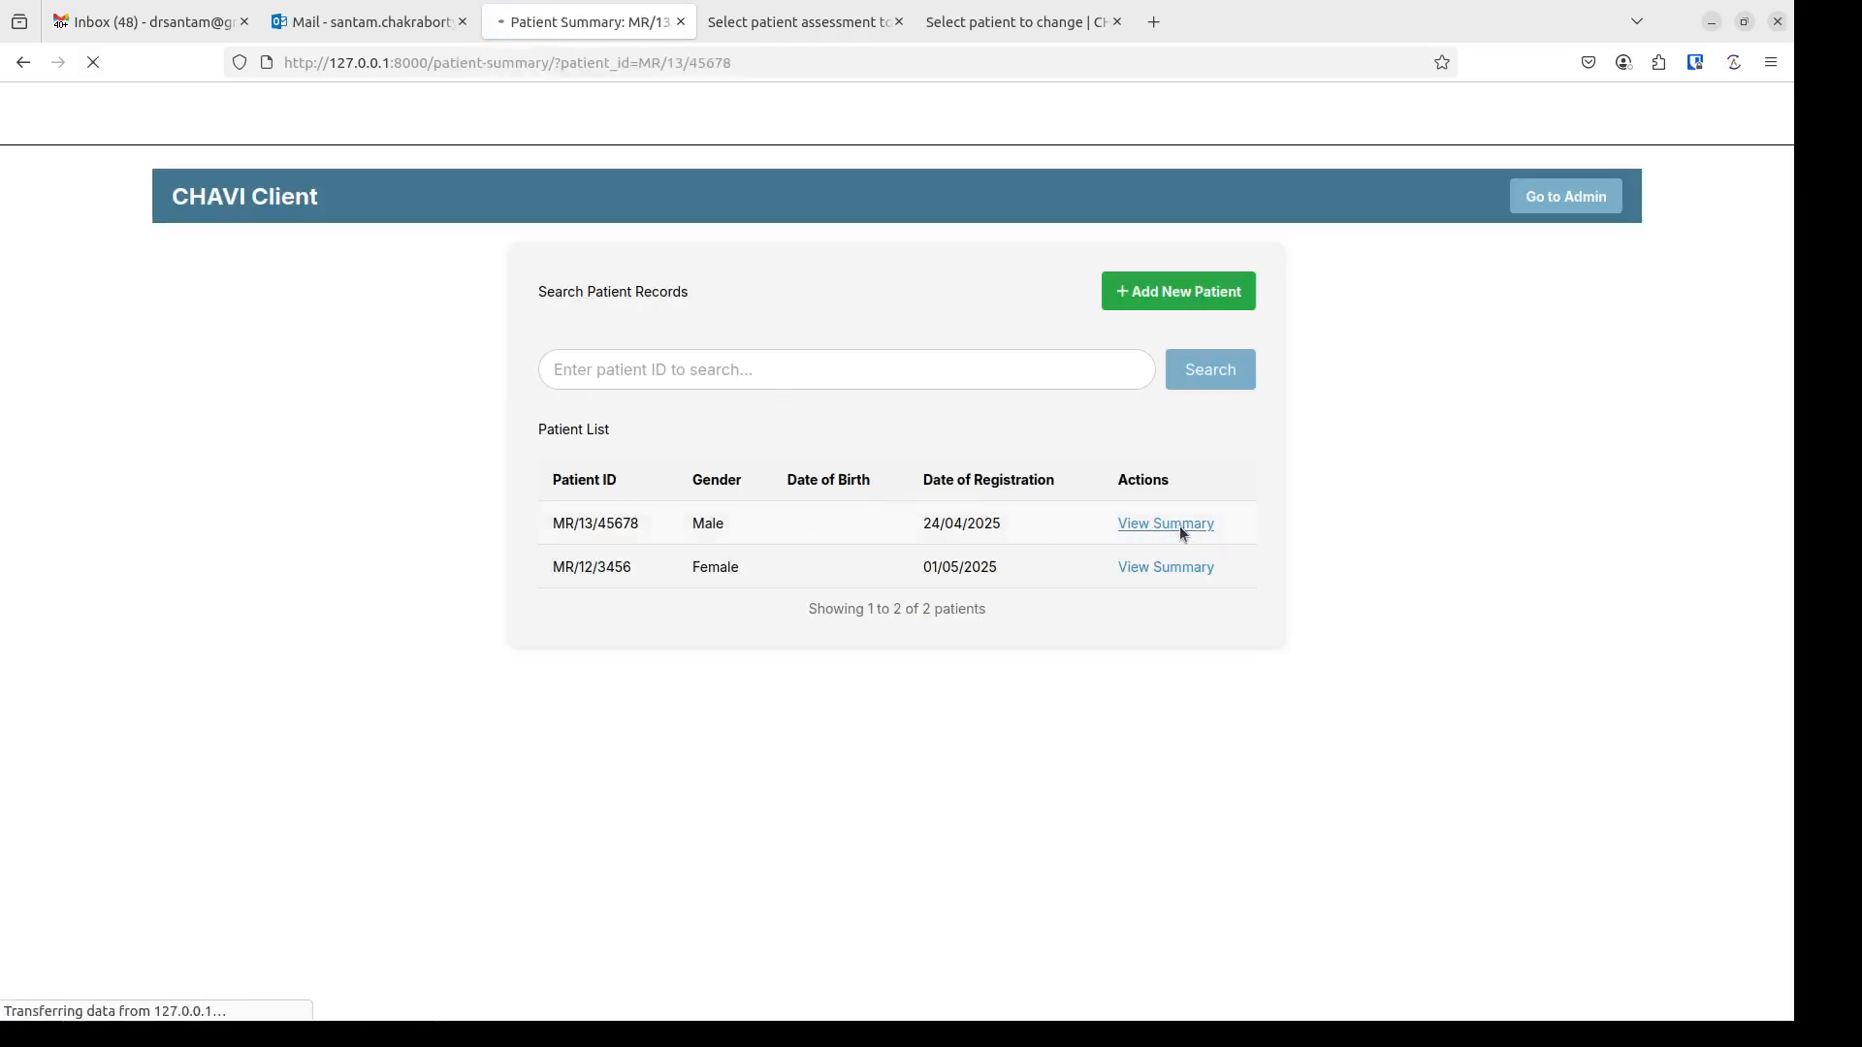
{"action": "scroll", "coordinate": [1692, 424], "scroll_direction": "down", "scroll_amount": 2}
{"action": "scroll", "coordinate": [1688, 419], "scroll_direction": "down", "scroll_amount": 4}
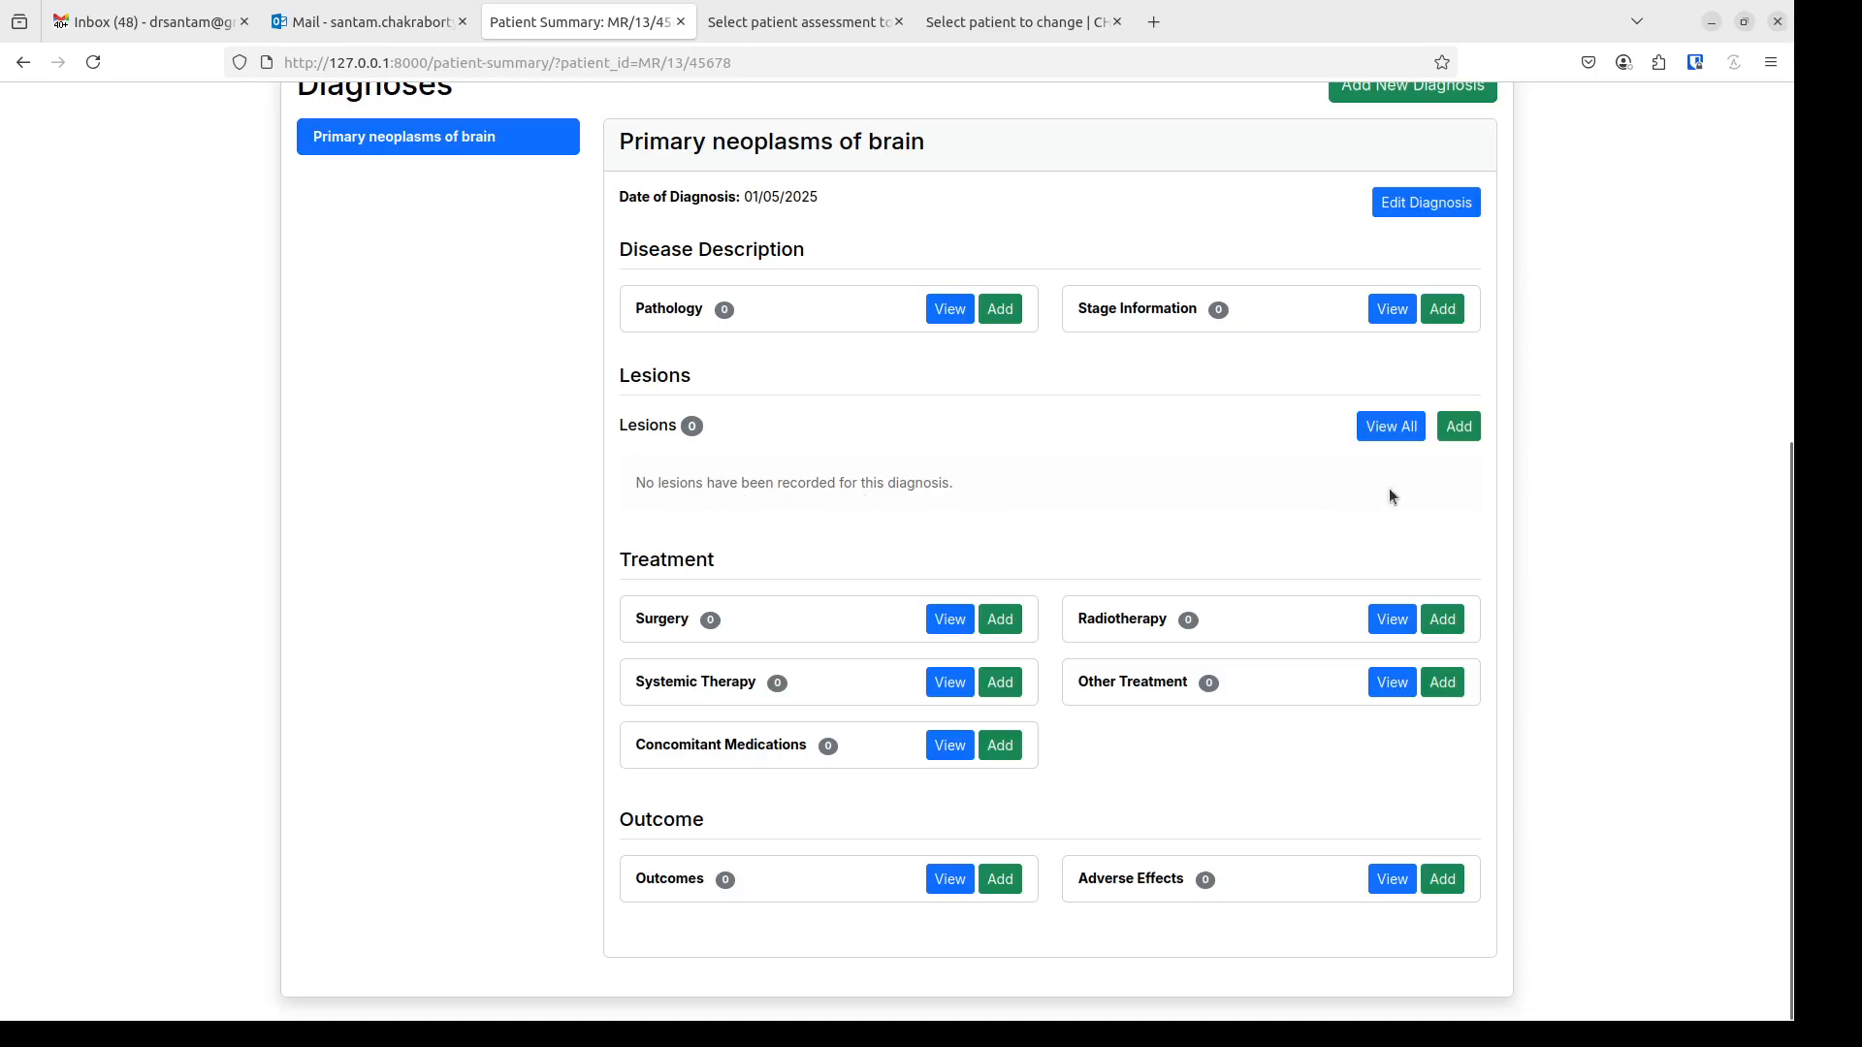
- Start a new lesion for the brain diagnosis with the assessment date 04/05/2025
{"action": "left_click", "coordinate": [1460, 427]}
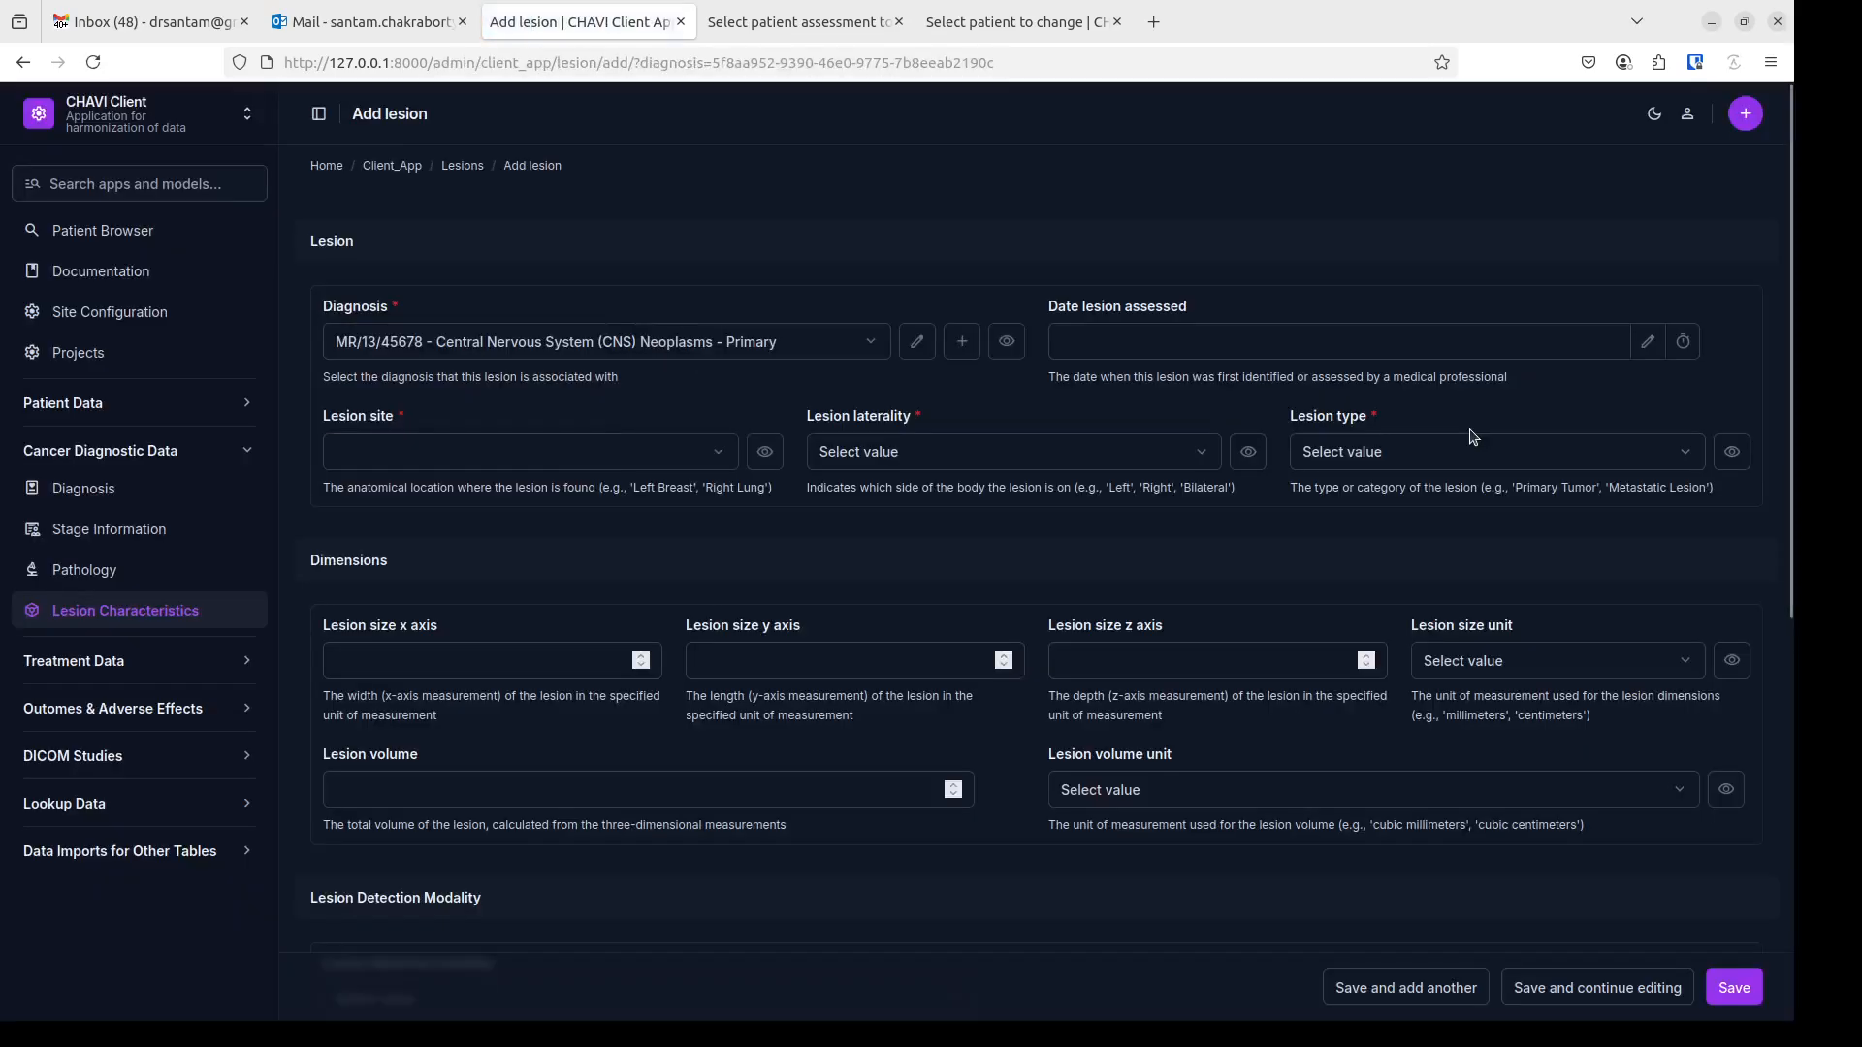
{"action": "left_click", "coordinate": [1178, 356]}
{"action": "left_click", "coordinate": [1648, 342]}
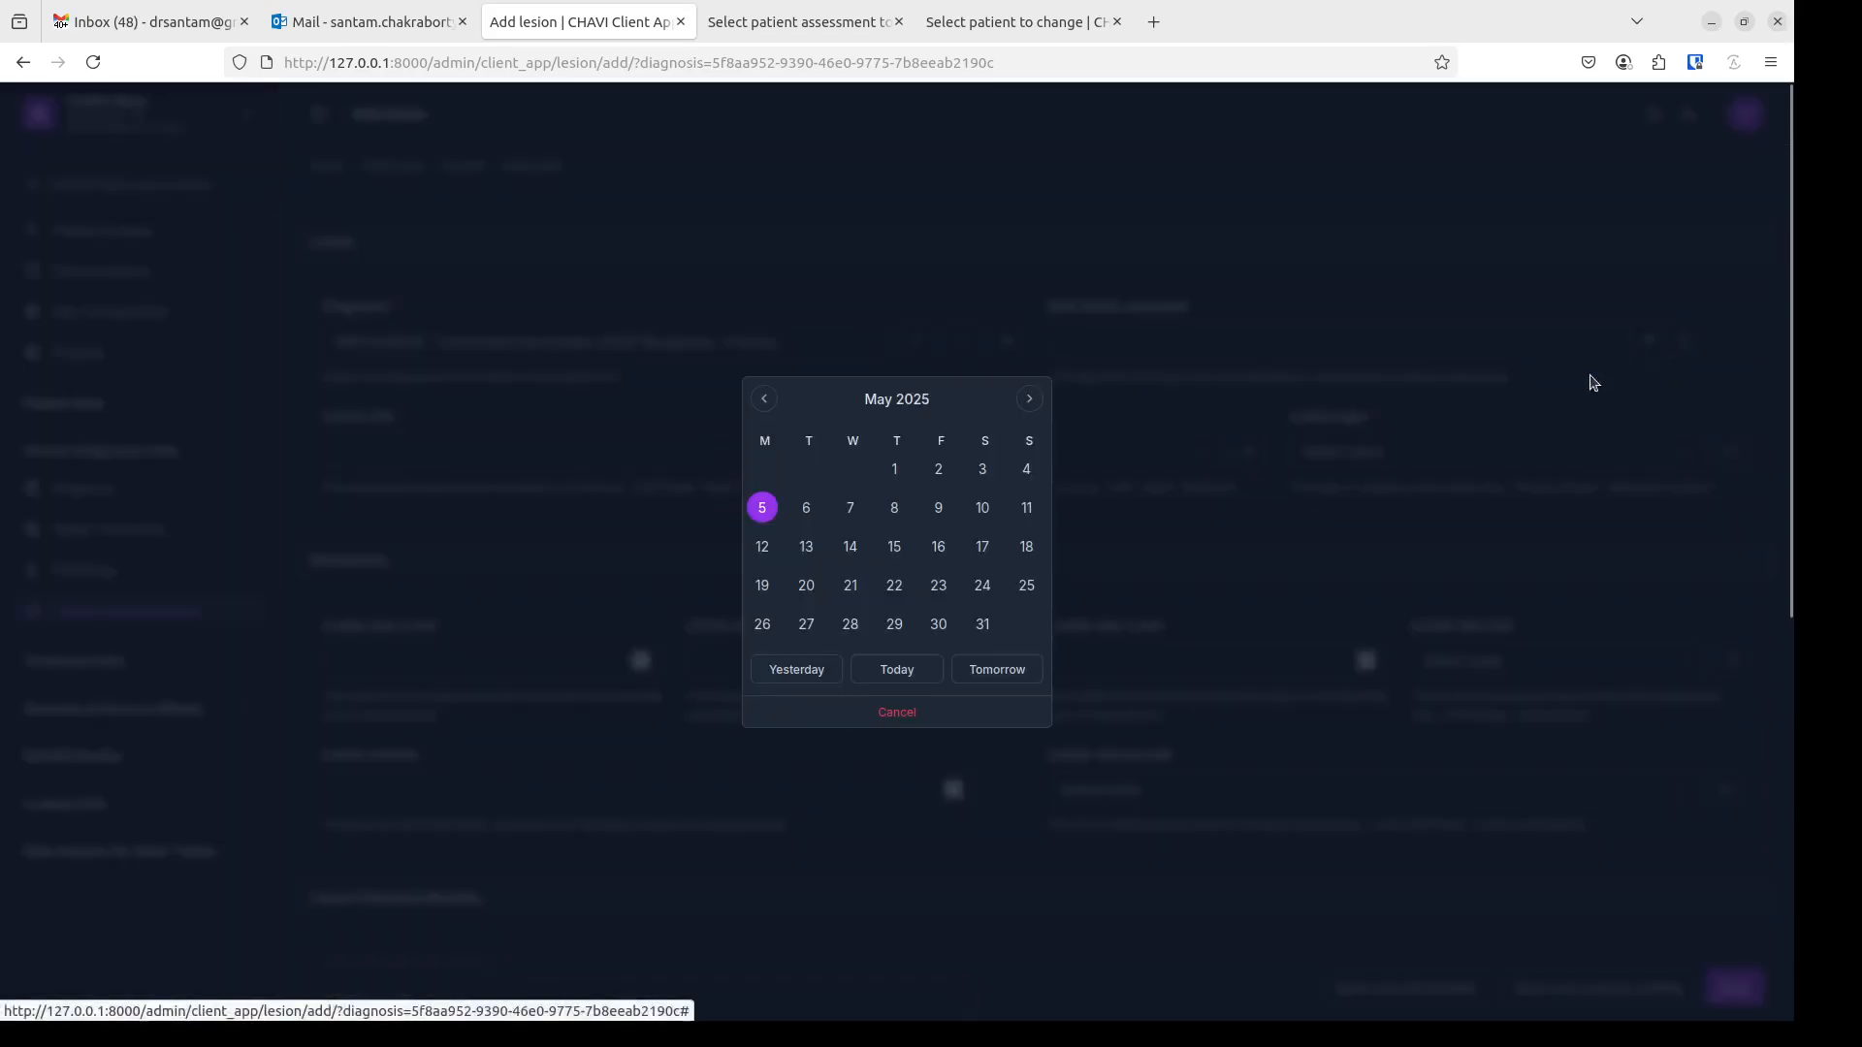
{"action": "left_click", "coordinate": [1027, 469]}
- Set the lesion site to Brain, the laterality to Left and the lesion type to Local
{"action": "left_click", "coordinate": [515, 462]}
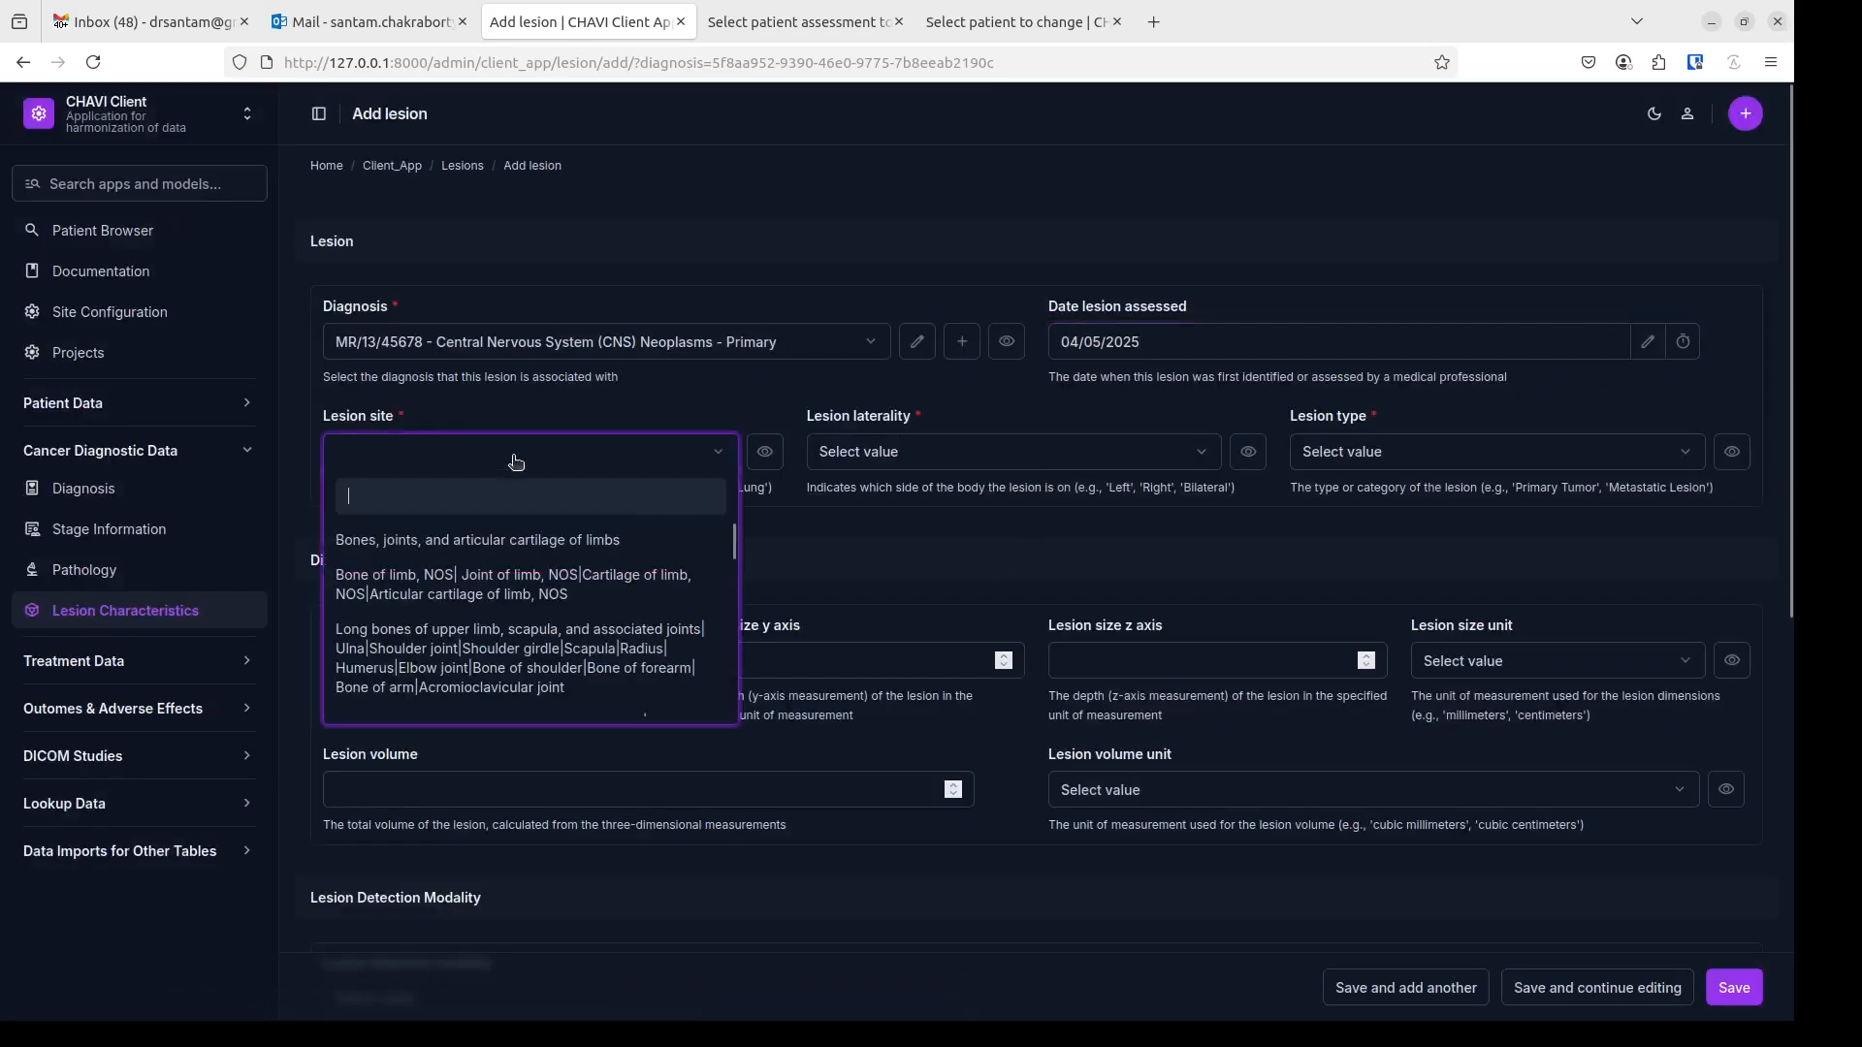
{"action": "type", "text": "Brain"}
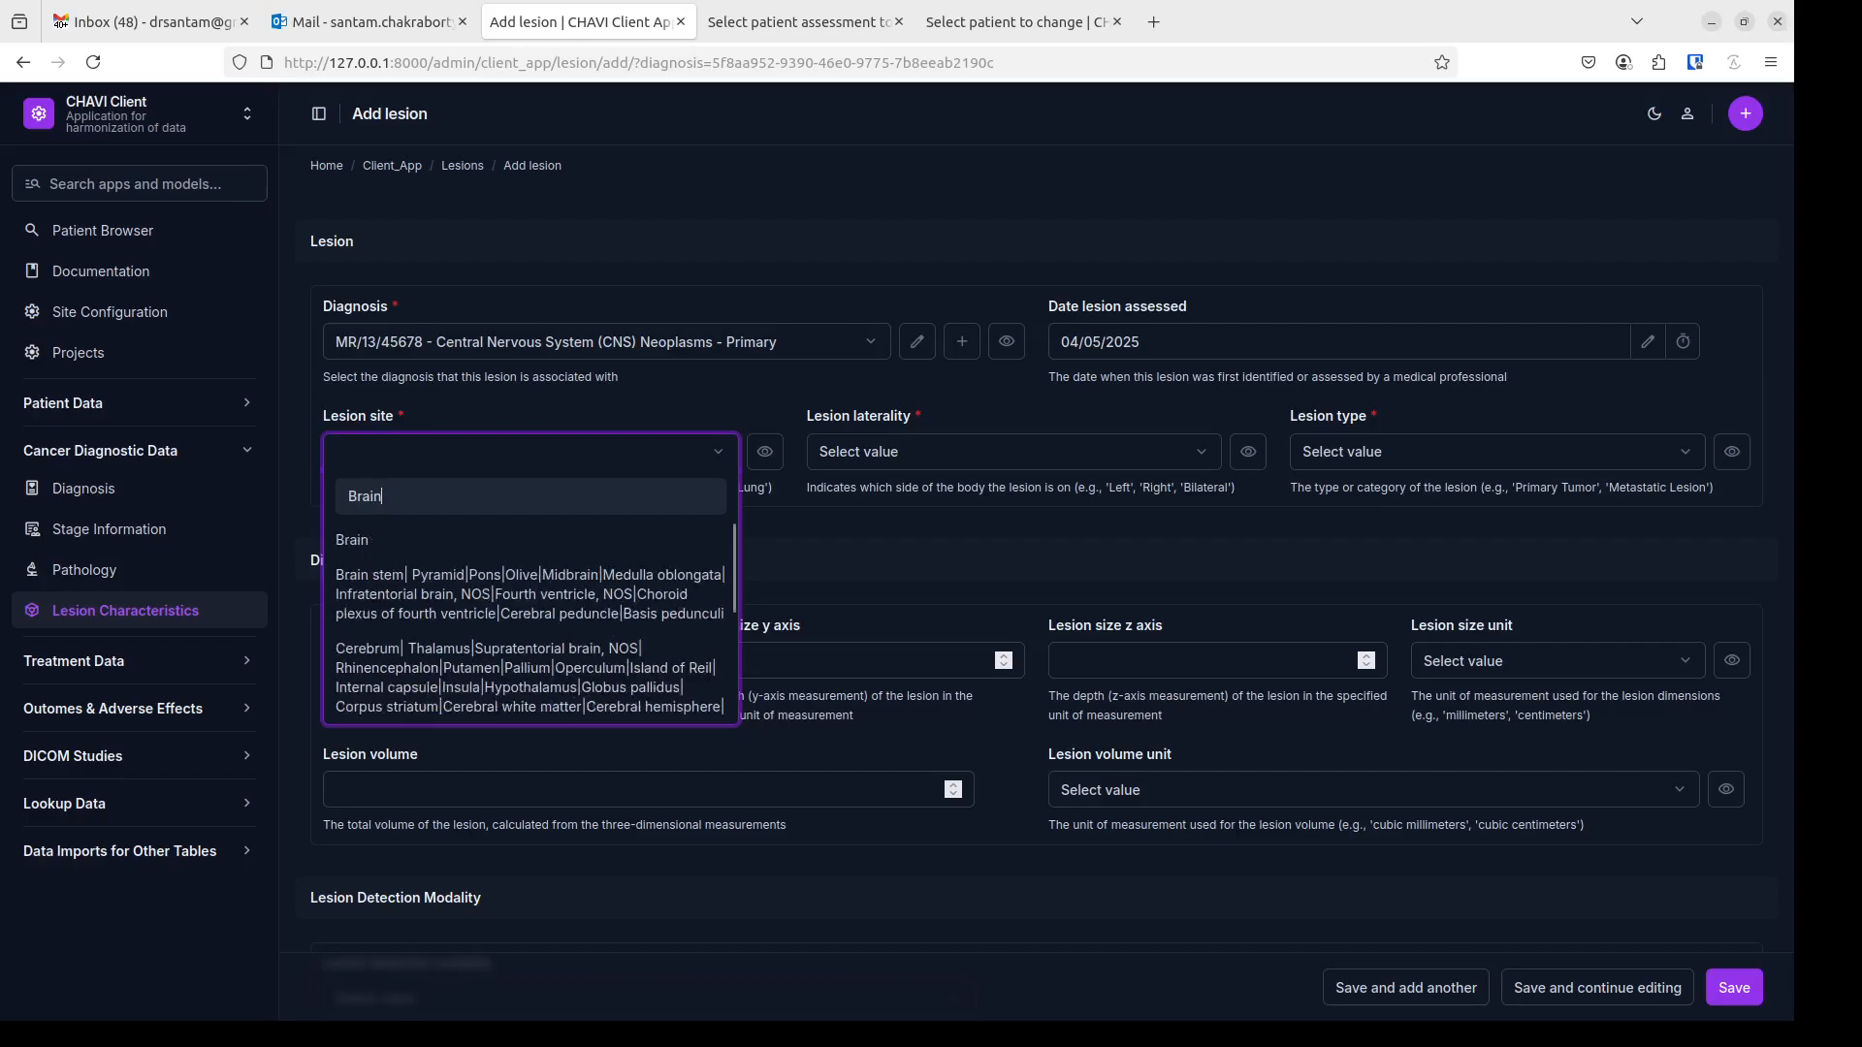
{"action": "left_click", "coordinate": [438, 541]}
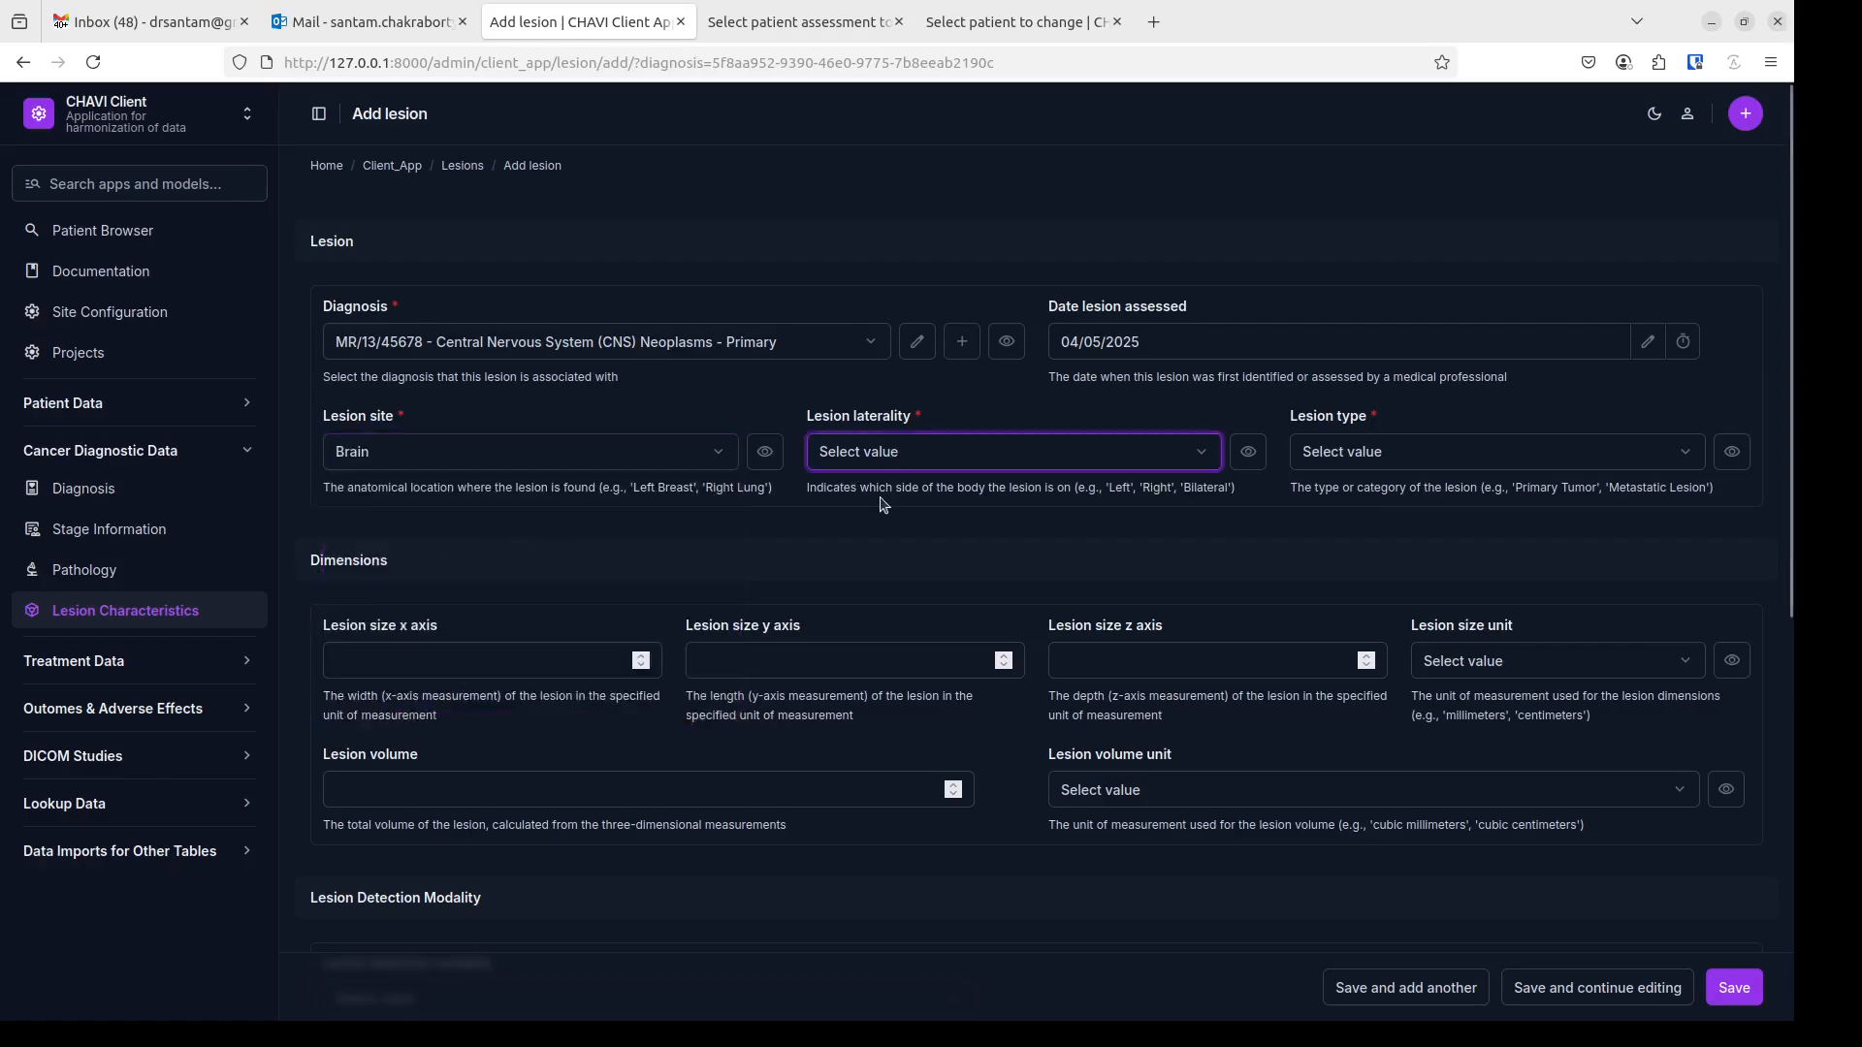
{"action": "key", "text": "Down"}
{"action": "key", "text": "Tab"}
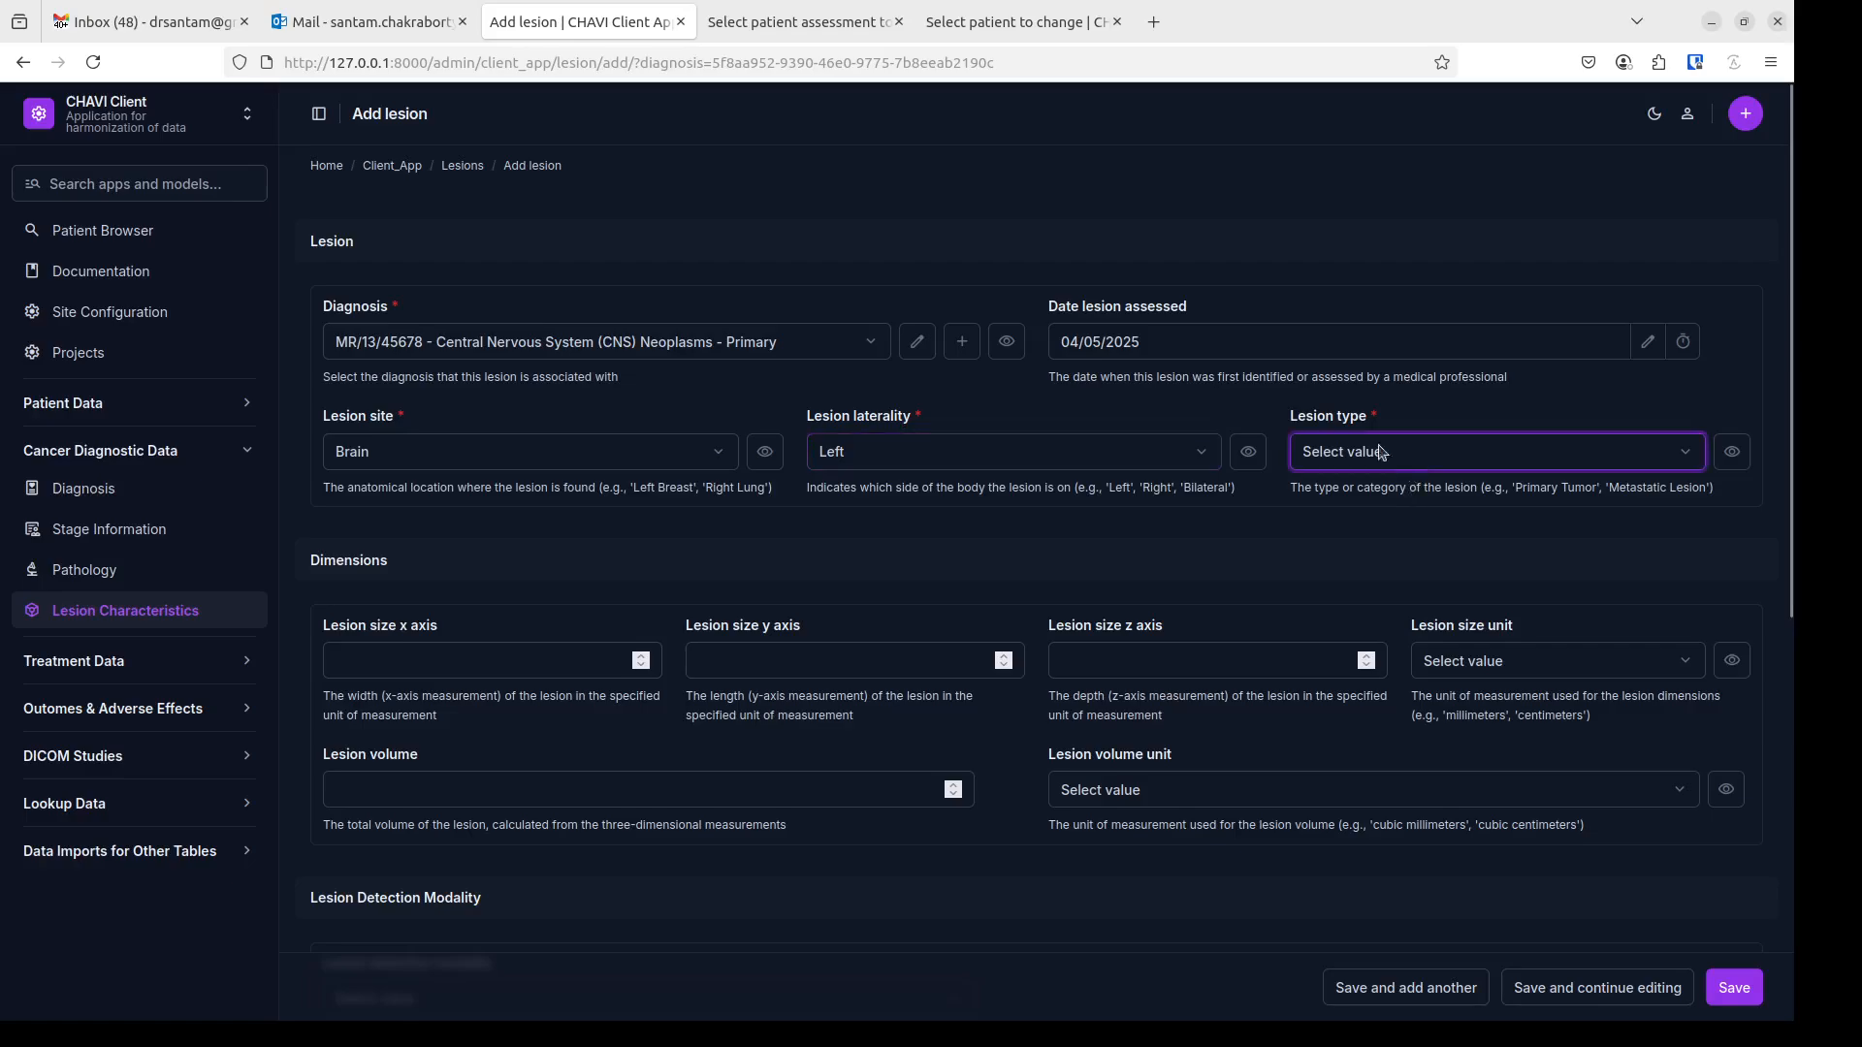
{"action": "key", "text": "Down"}
- Enter the lesion dimensions as 23 on the x axis, 12 on the y axis and 5 on the z axis, in mm
{"action": "left_click", "coordinate": [469, 669]}
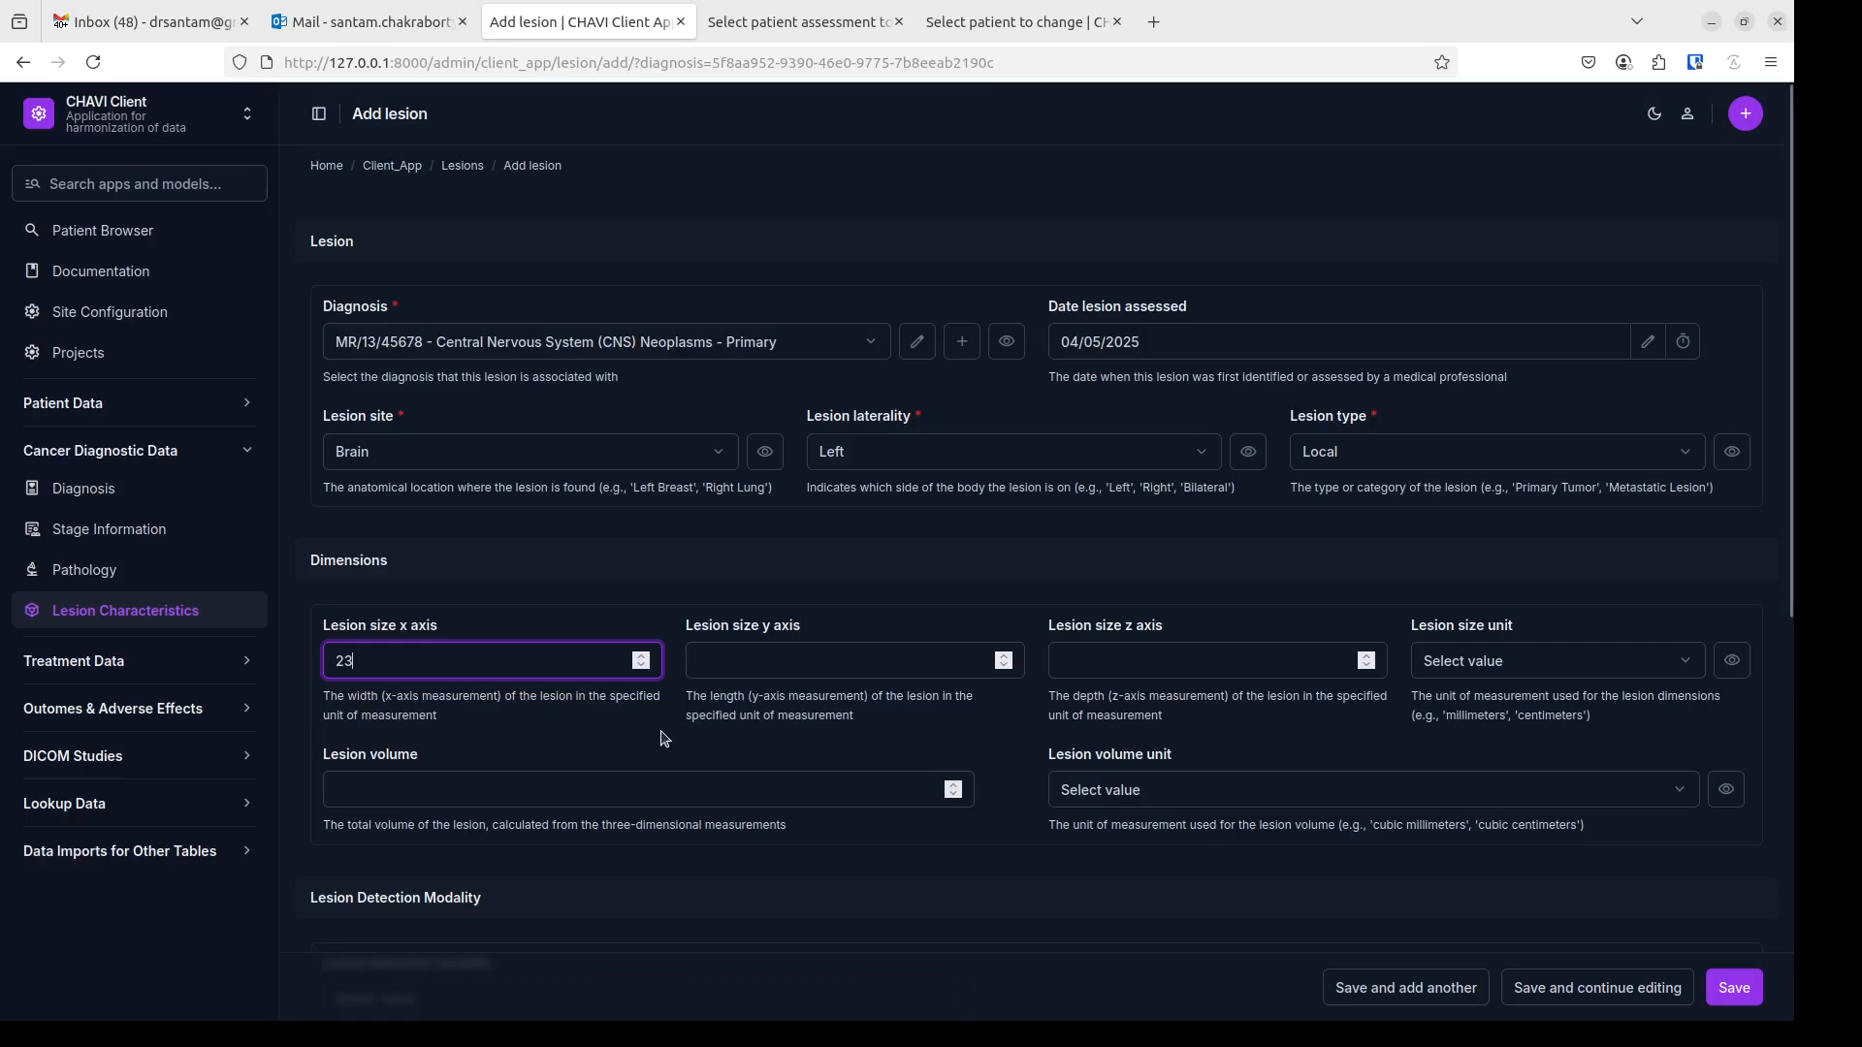
{"action": "left_click", "coordinate": [726, 665]}
{"action": "type", "text": "12"}
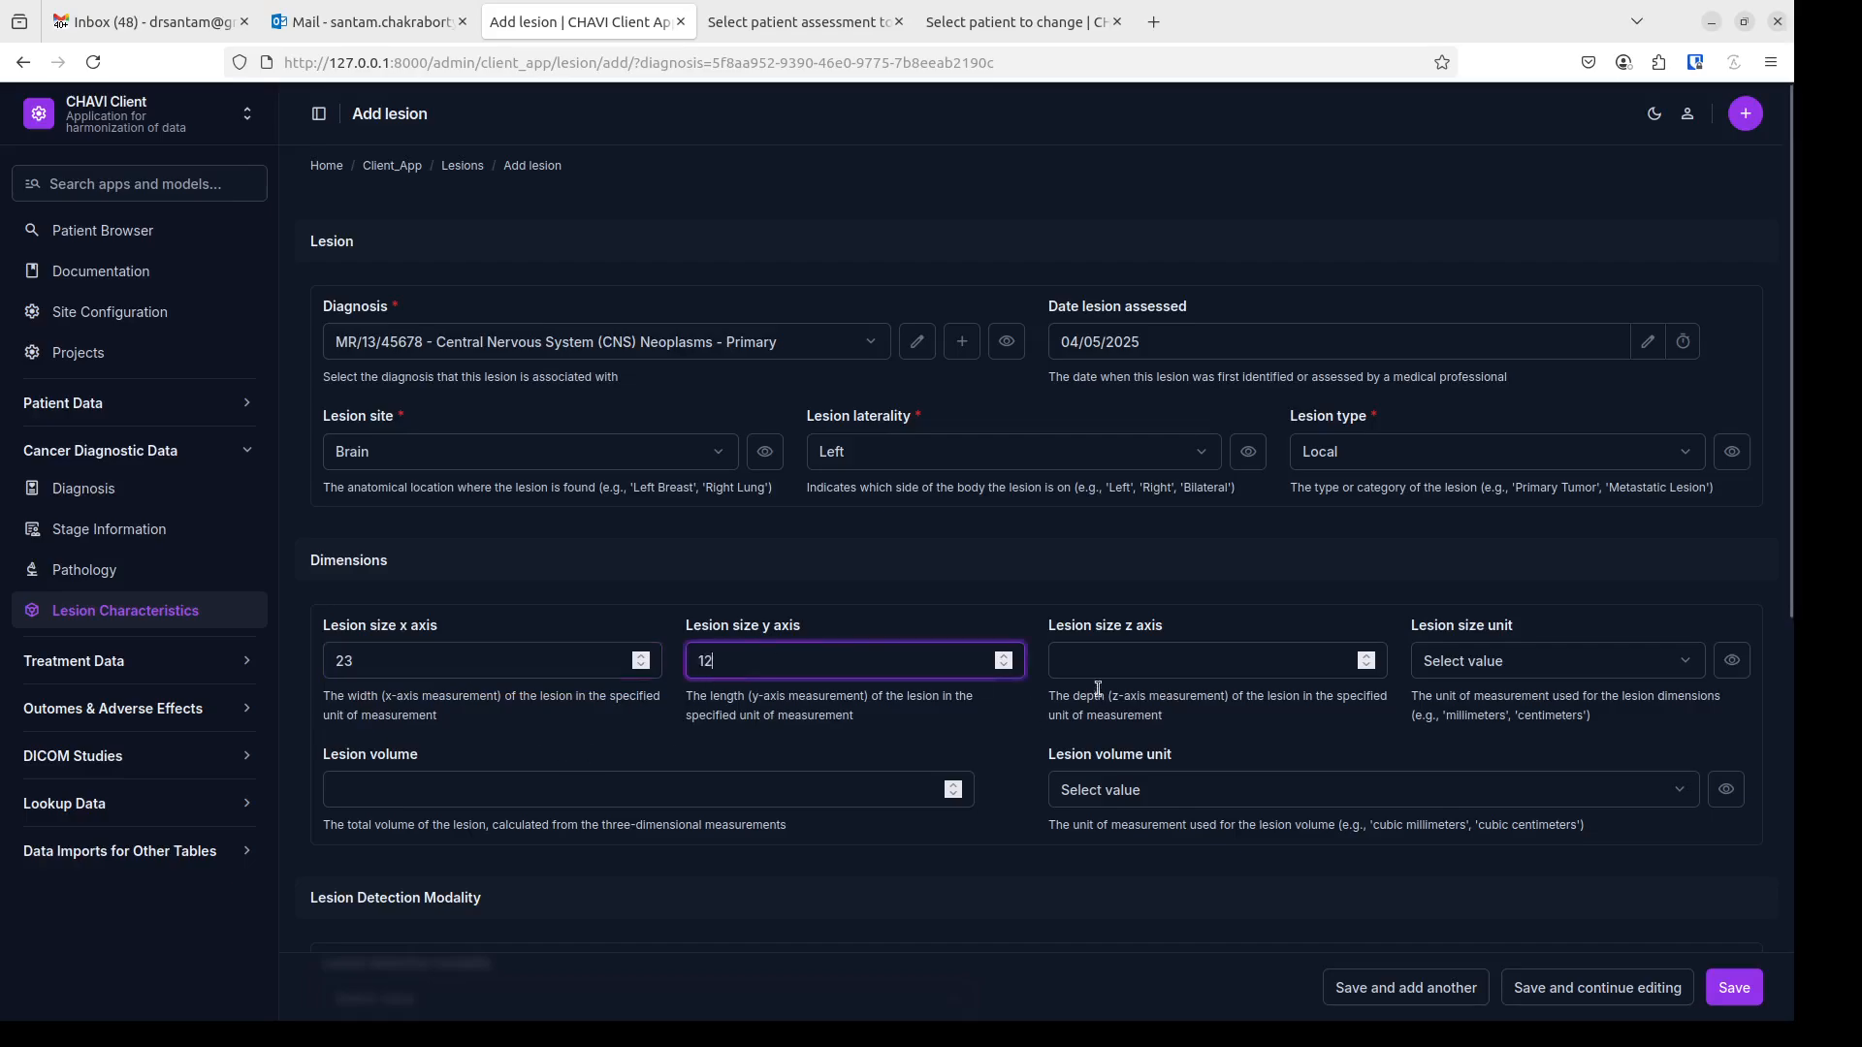
{"action": "left_click", "coordinate": [1180, 673]}
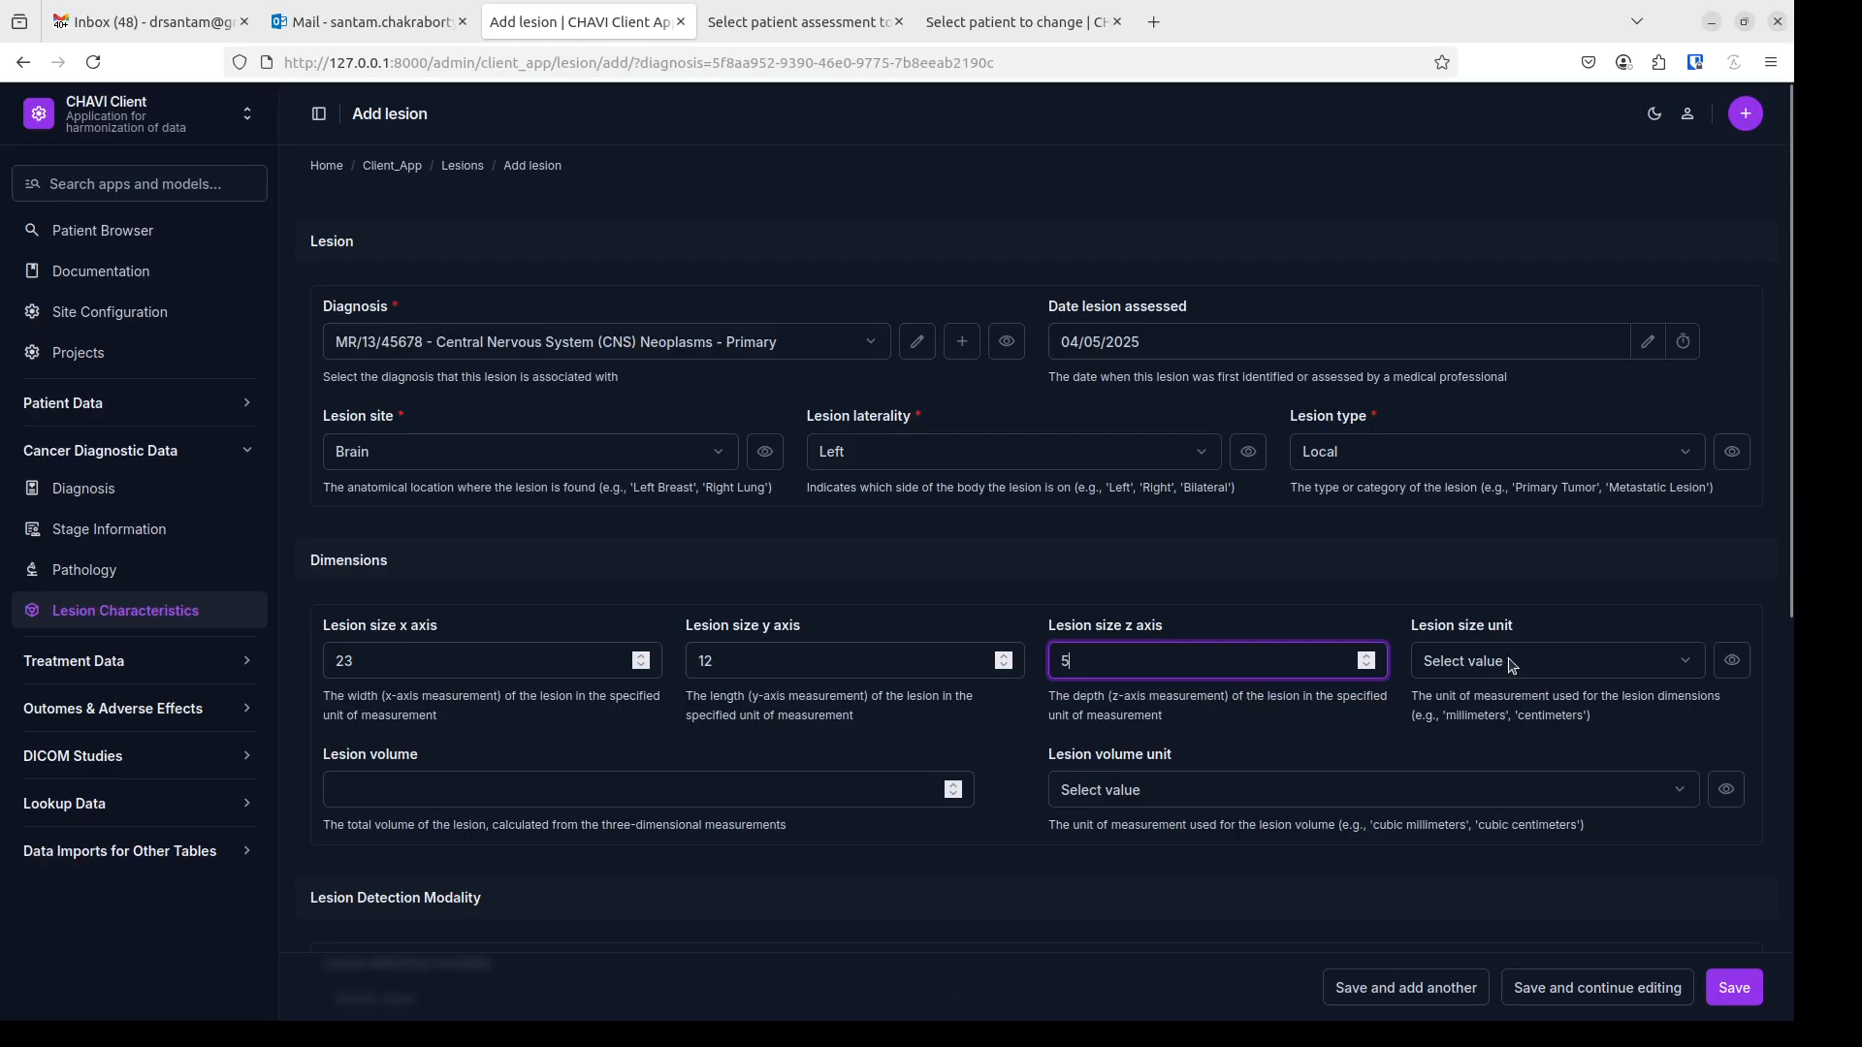
{"action": "key", "text": "Tab"}
{"action": "key", "text": "m"}
{"action": "left_click", "coordinate": [604, 791]}
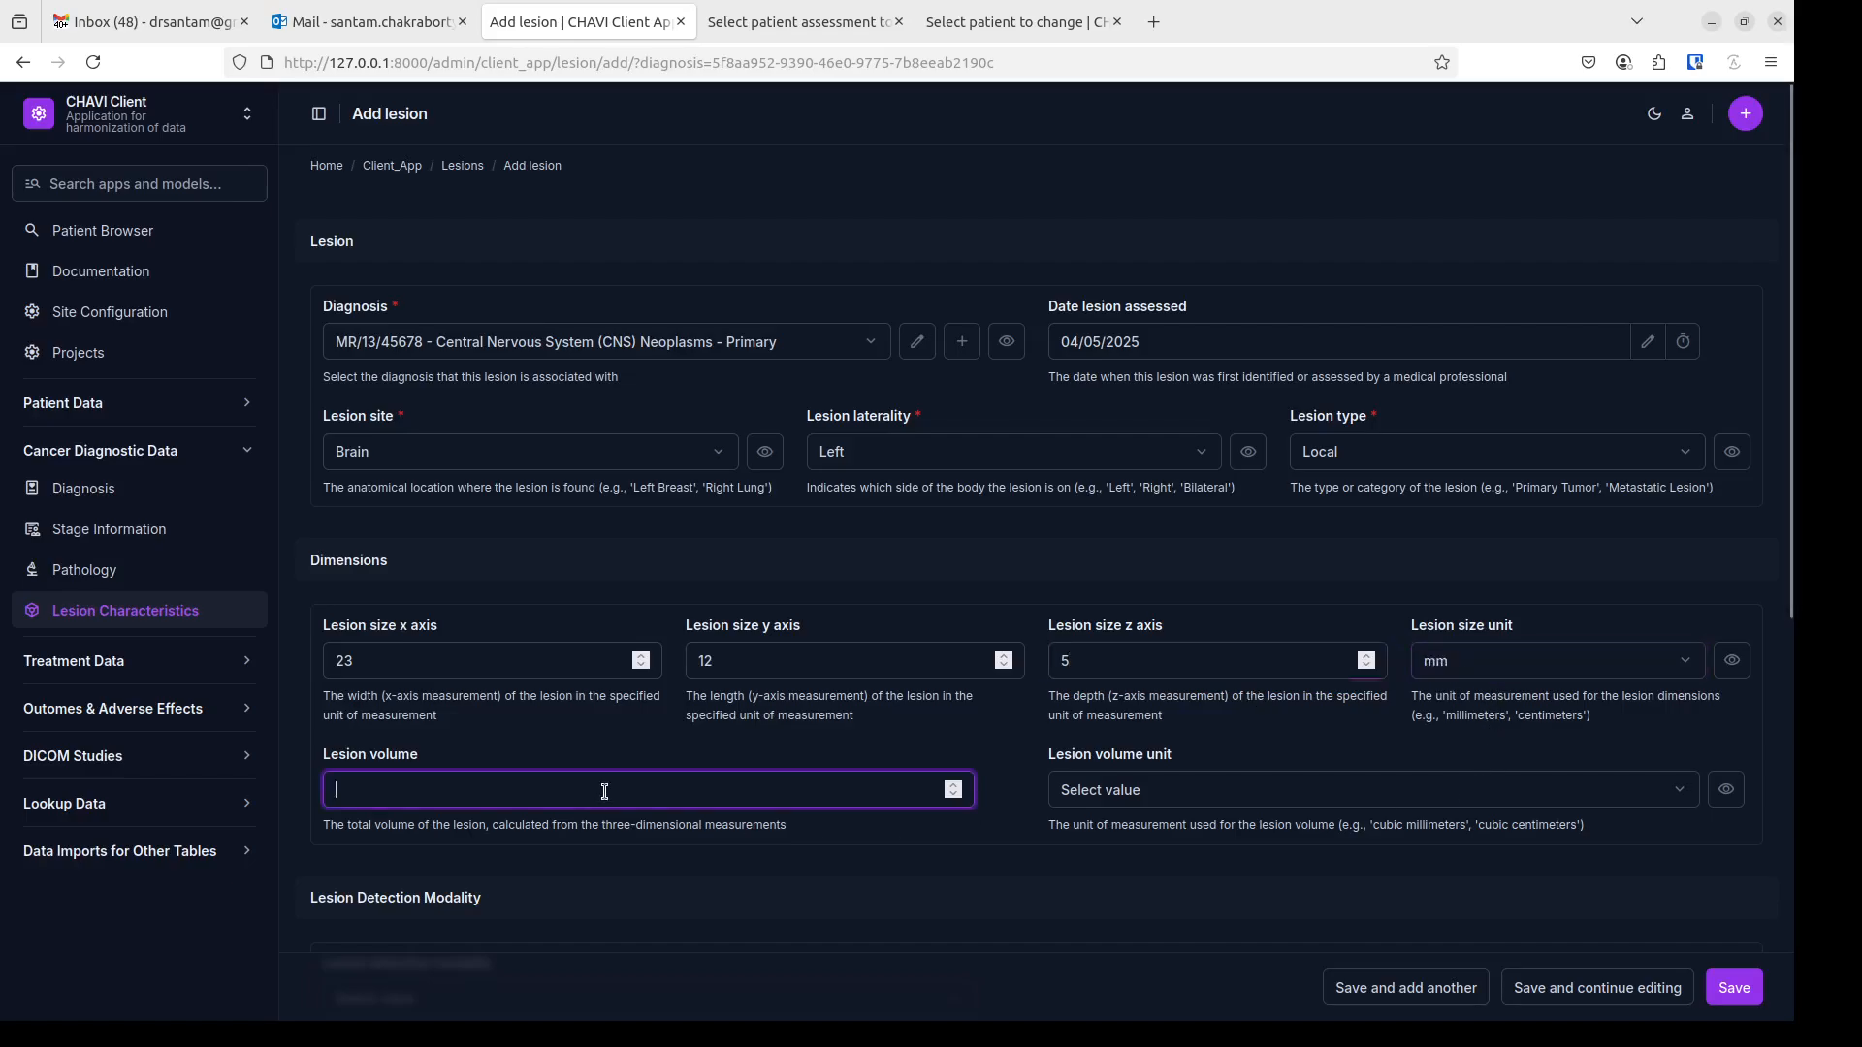
- Set the lesion detection modality to MRI and save the lesion
{"action": "scroll", "coordinate": [938, 765], "scroll_direction": "down", "scroll_amount": 3}
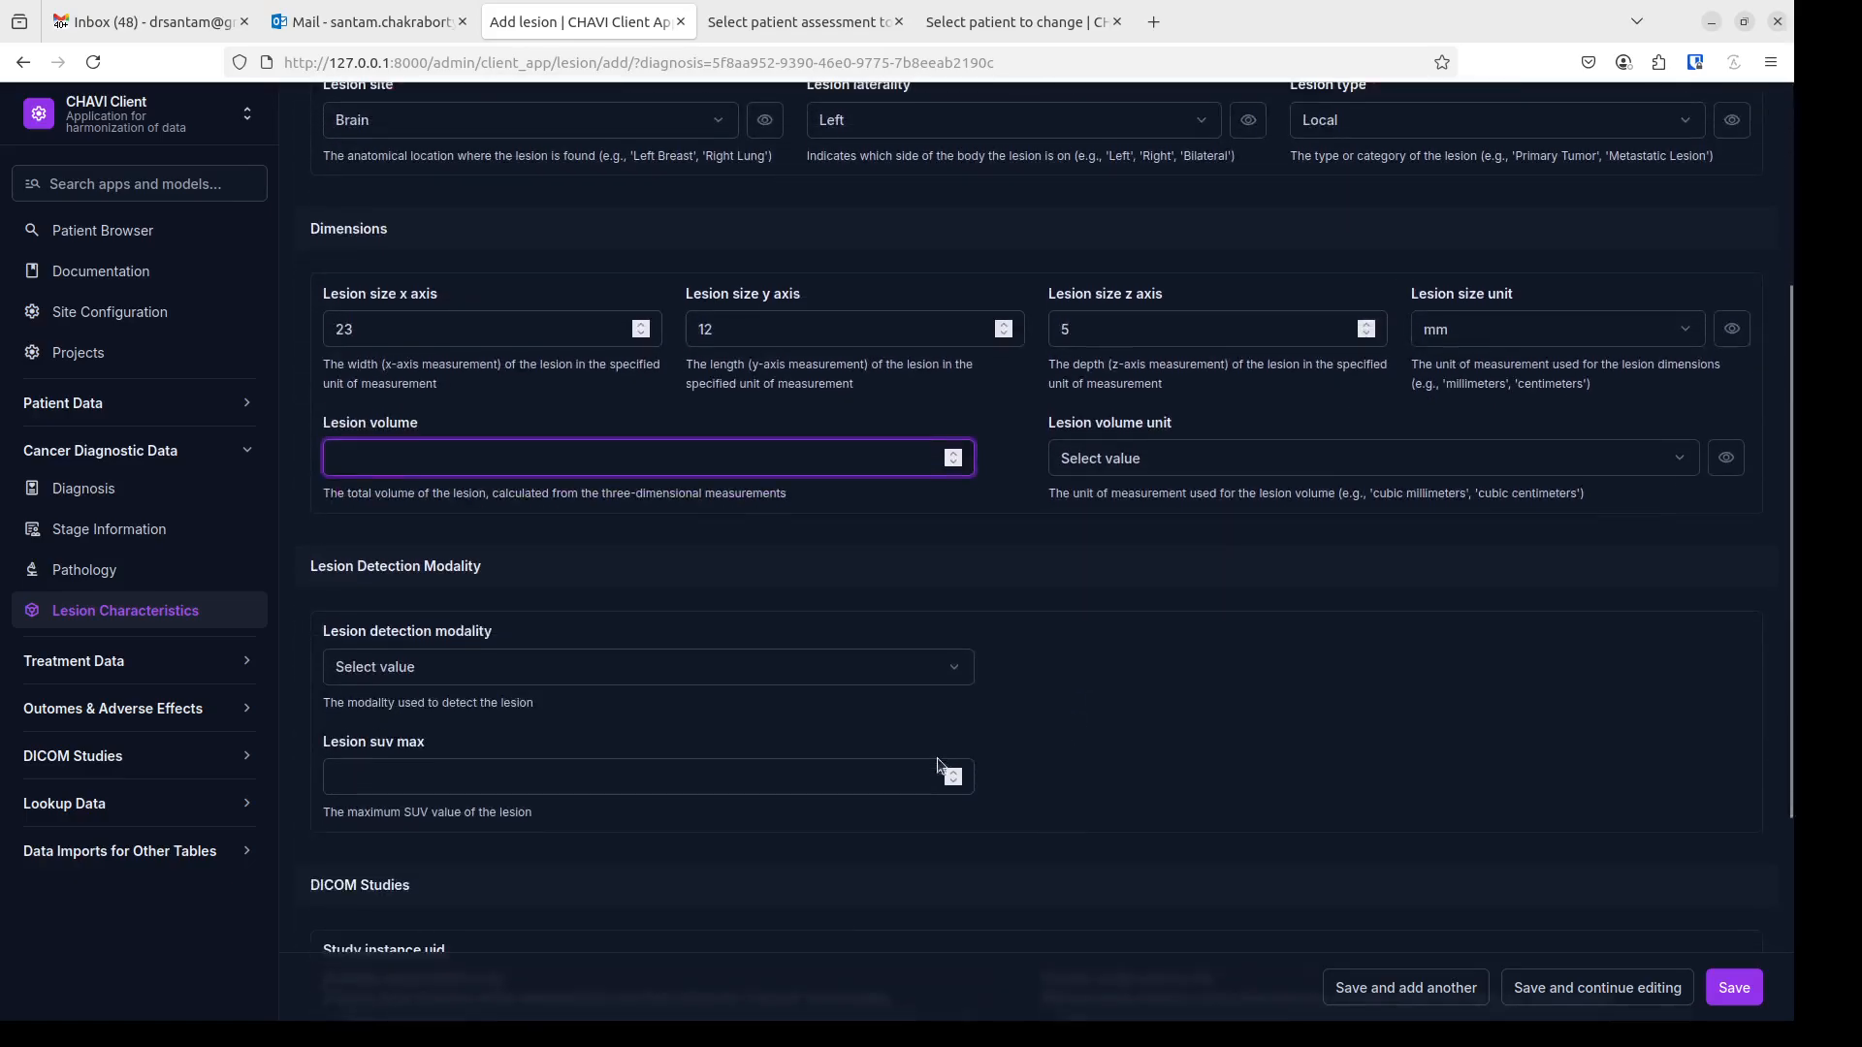
{"action": "left_click", "coordinate": [716, 682]}
{"action": "left_click", "coordinate": [471, 776]}
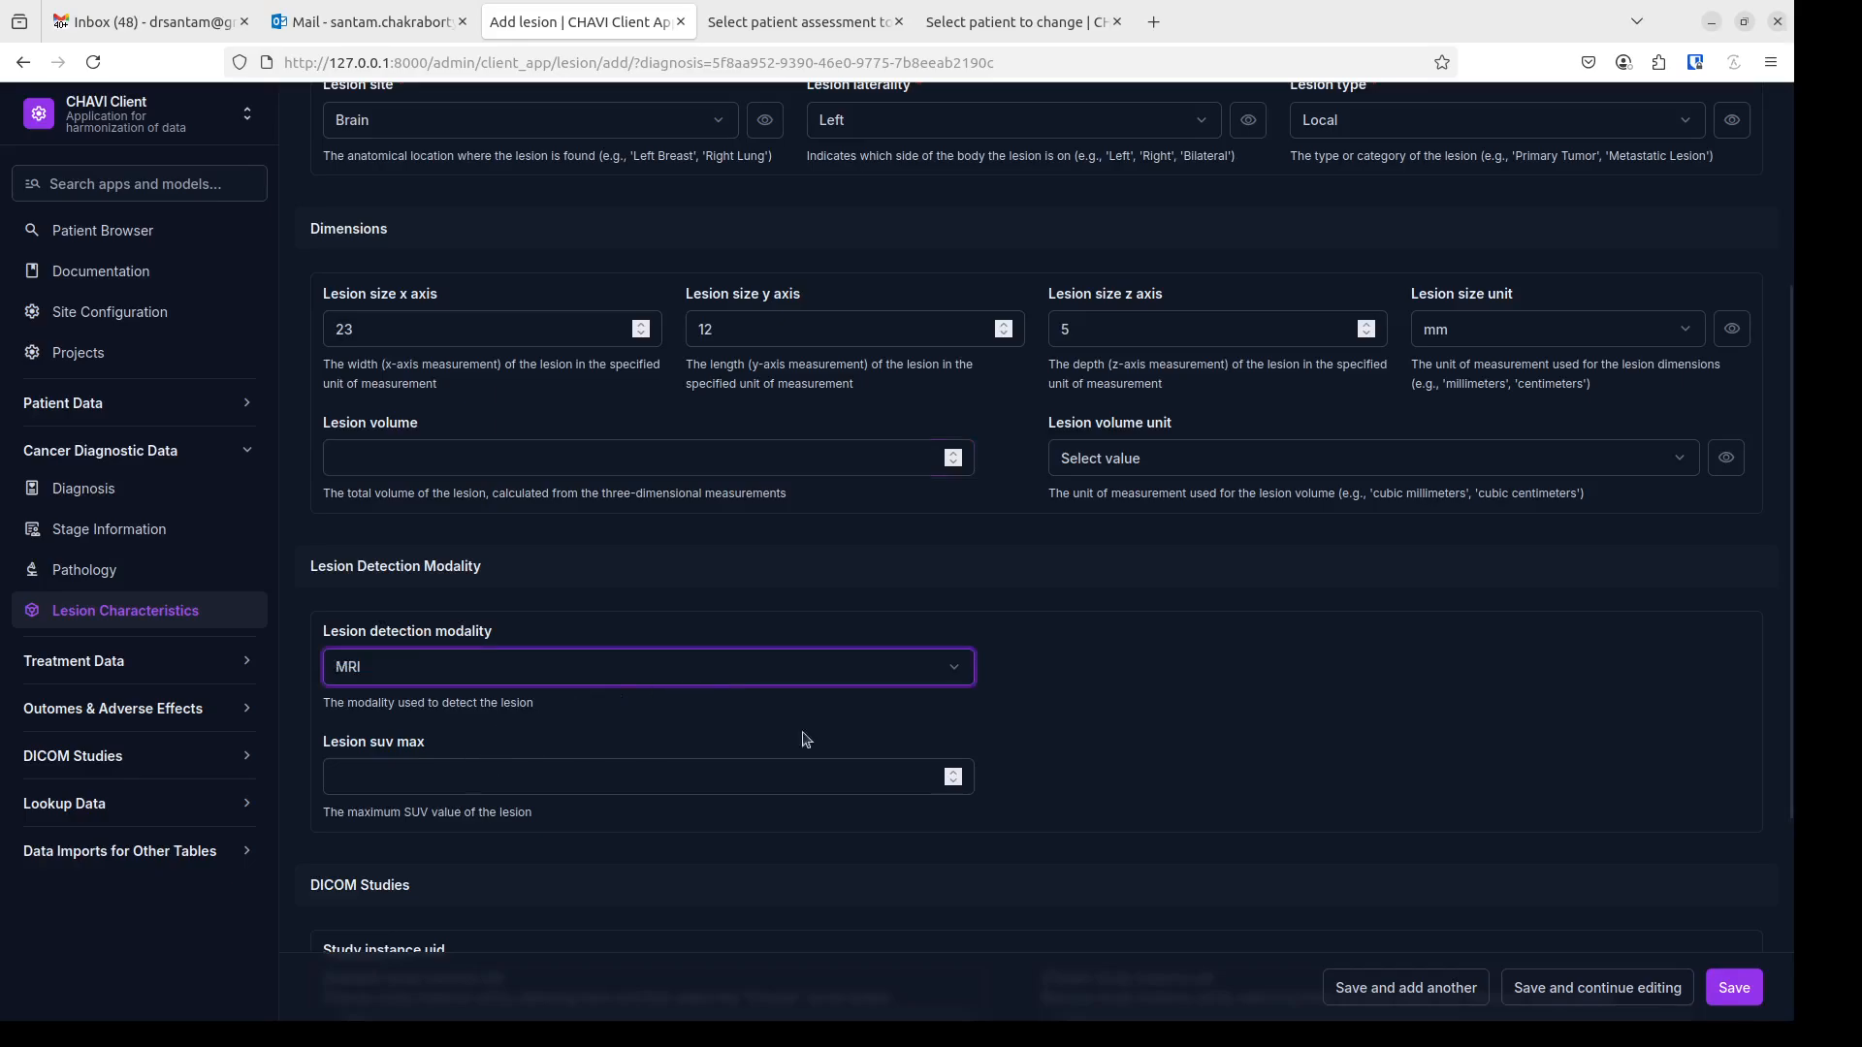
{"action": "scroll", "coordinate": [803, 740], "scroll_direction": "down", "scroll_amount": 3}
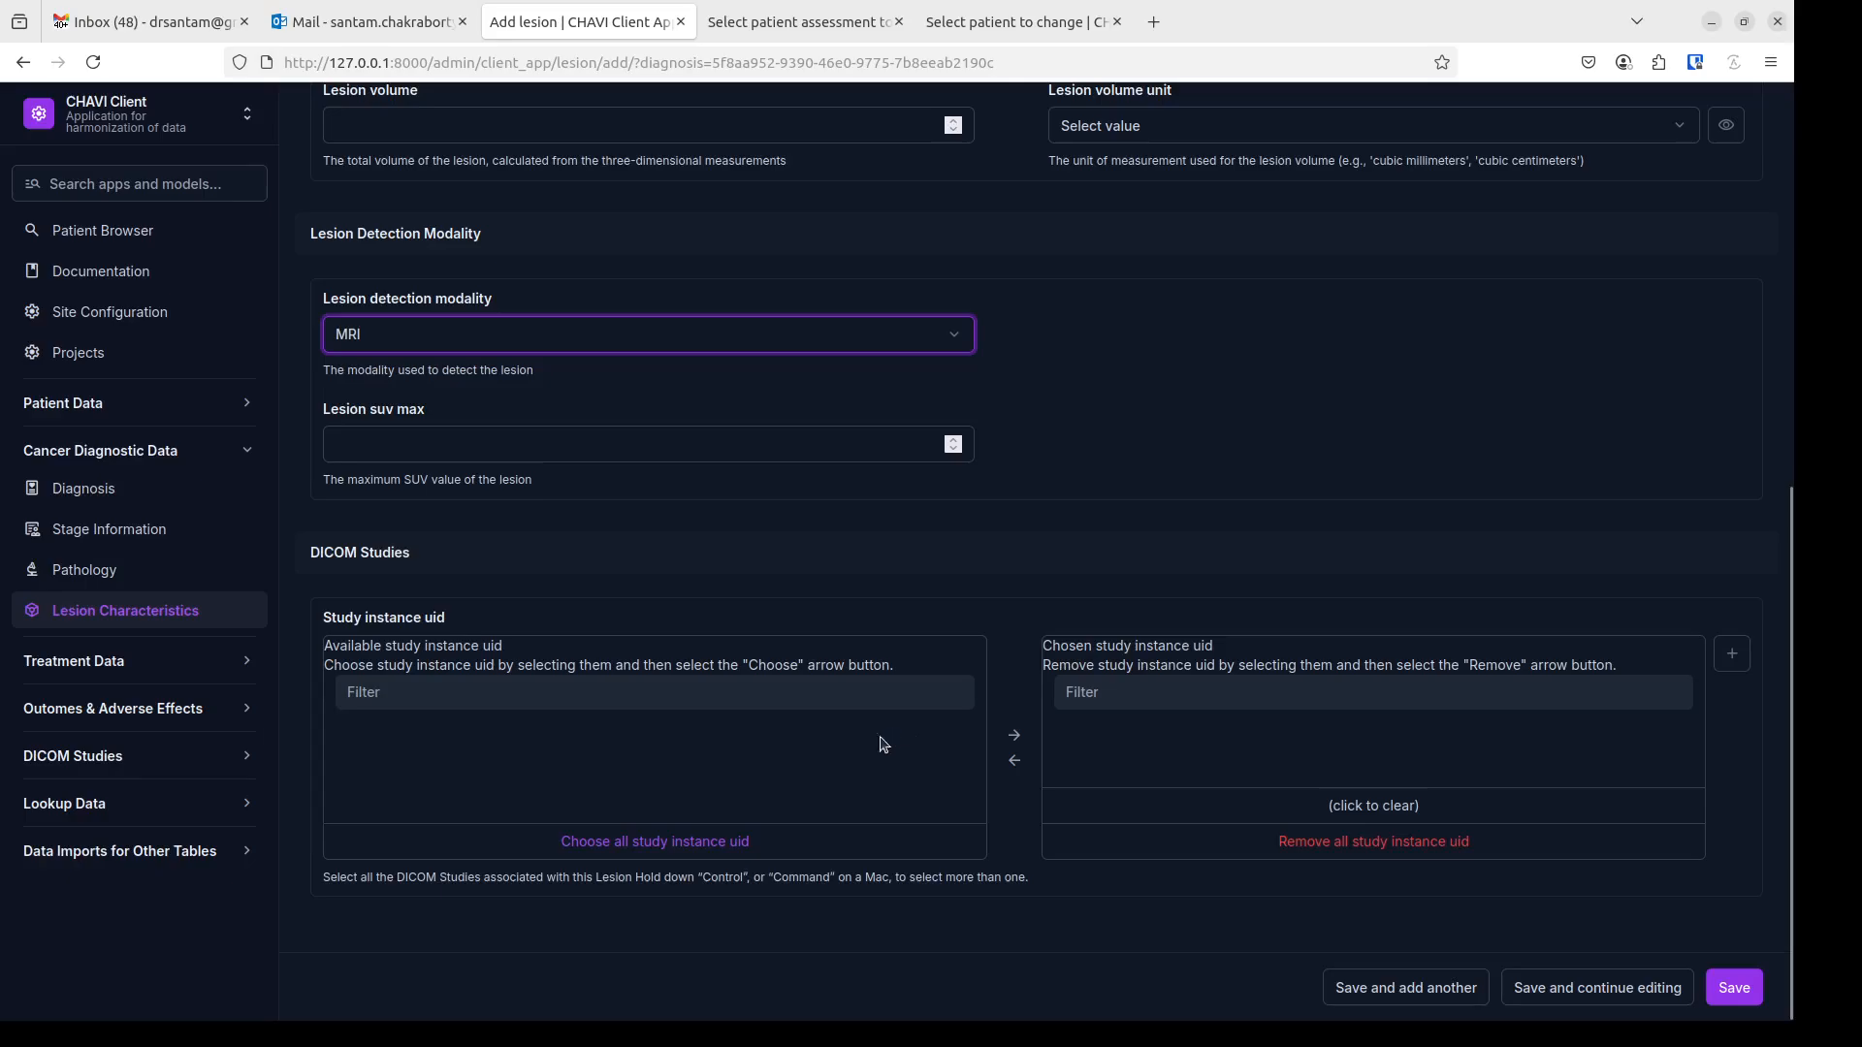
{"action": "left_click", "coordinate": [1734, 987]}
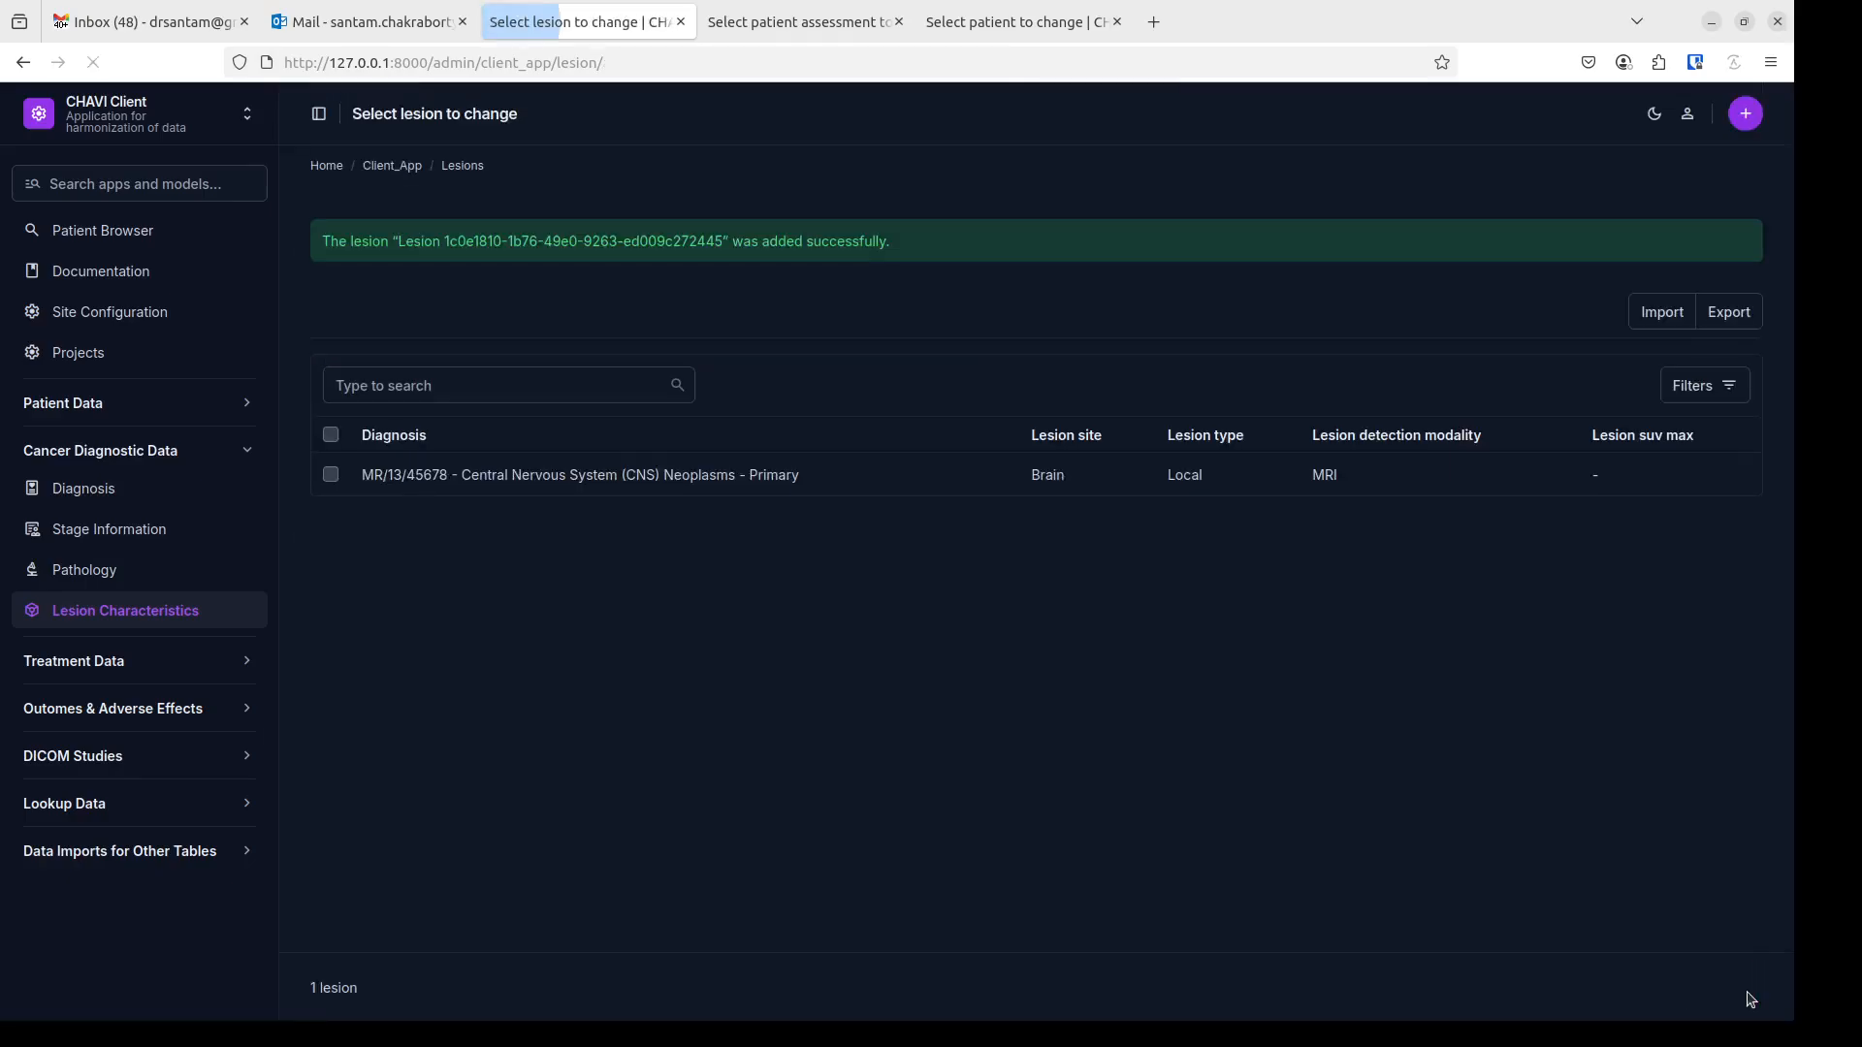
- Return to the male patient's summary through the Patient Browser and view the brain lesion listed under the diagnosis
{"action": "left_click", "coordinate": [136, 233]}
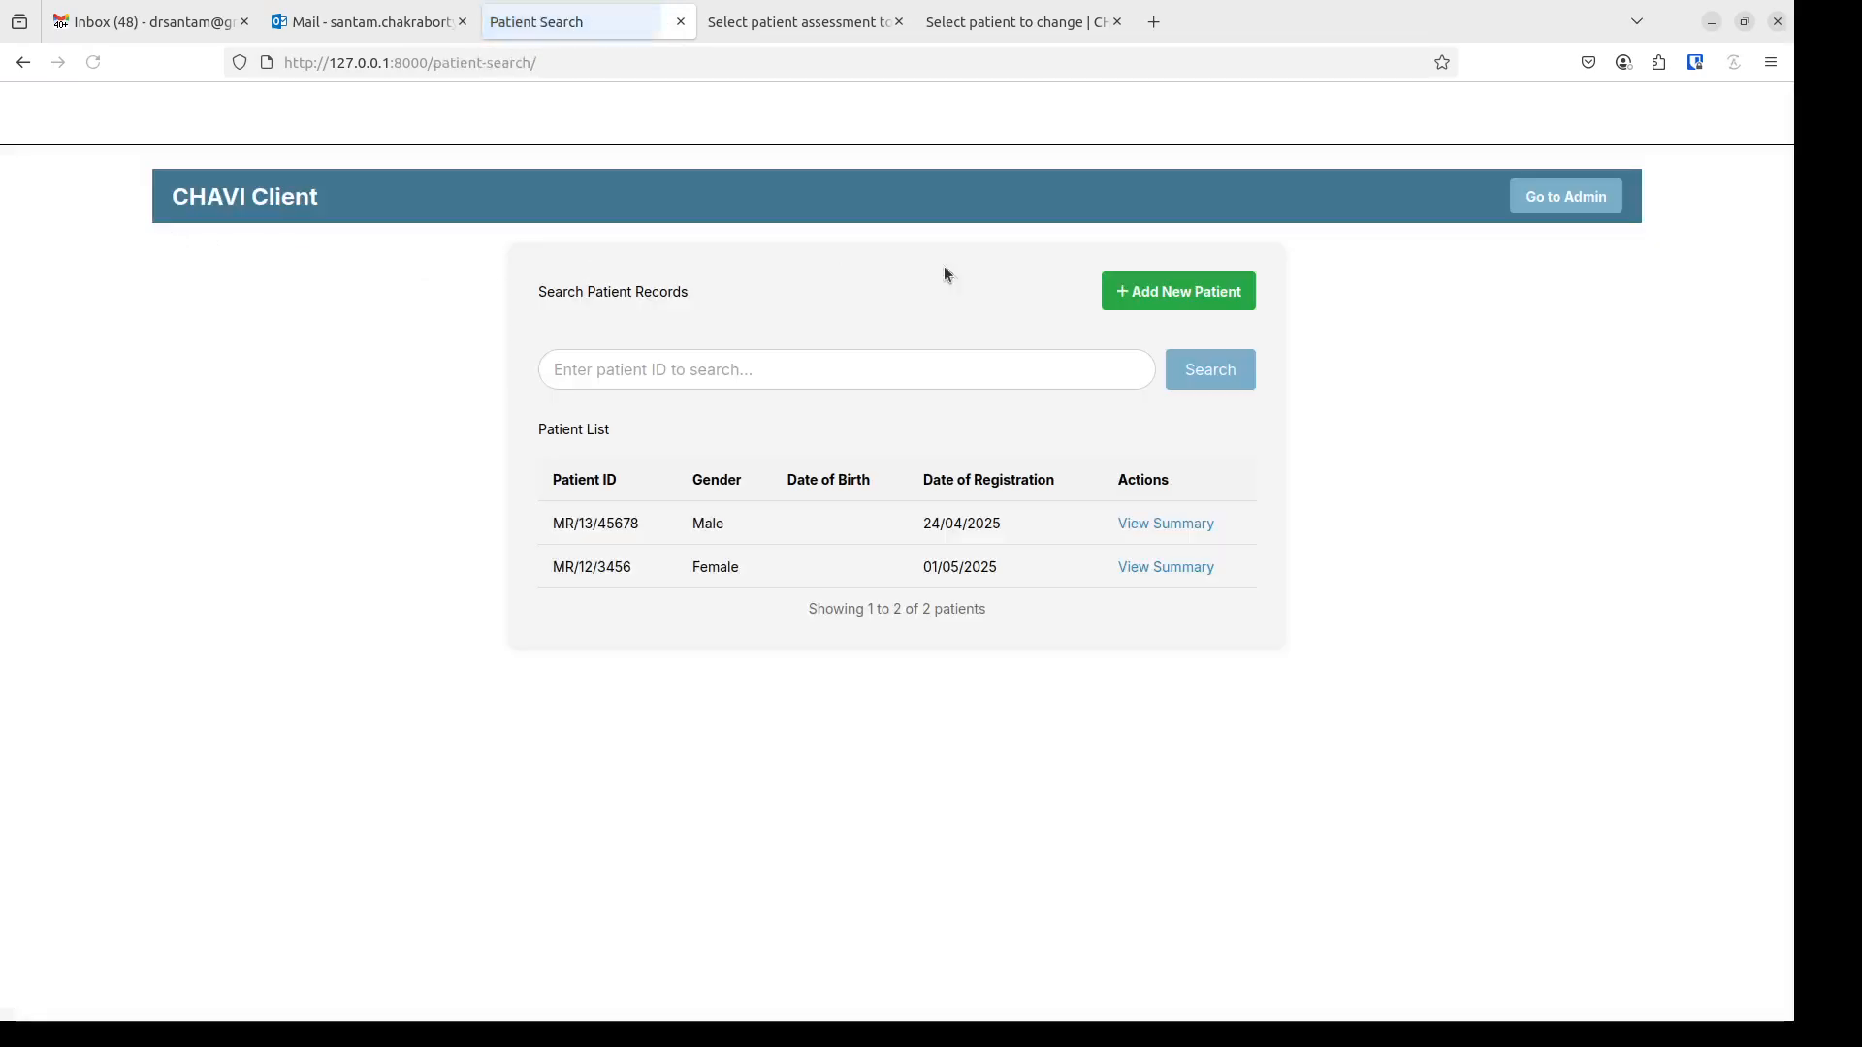
{"action": "left_click", "coordinate": [1169, 527]}
{"action": "scroll", "coordinate": [1001, 590], "scroll_direction": "down", "scroll_amount": 3}
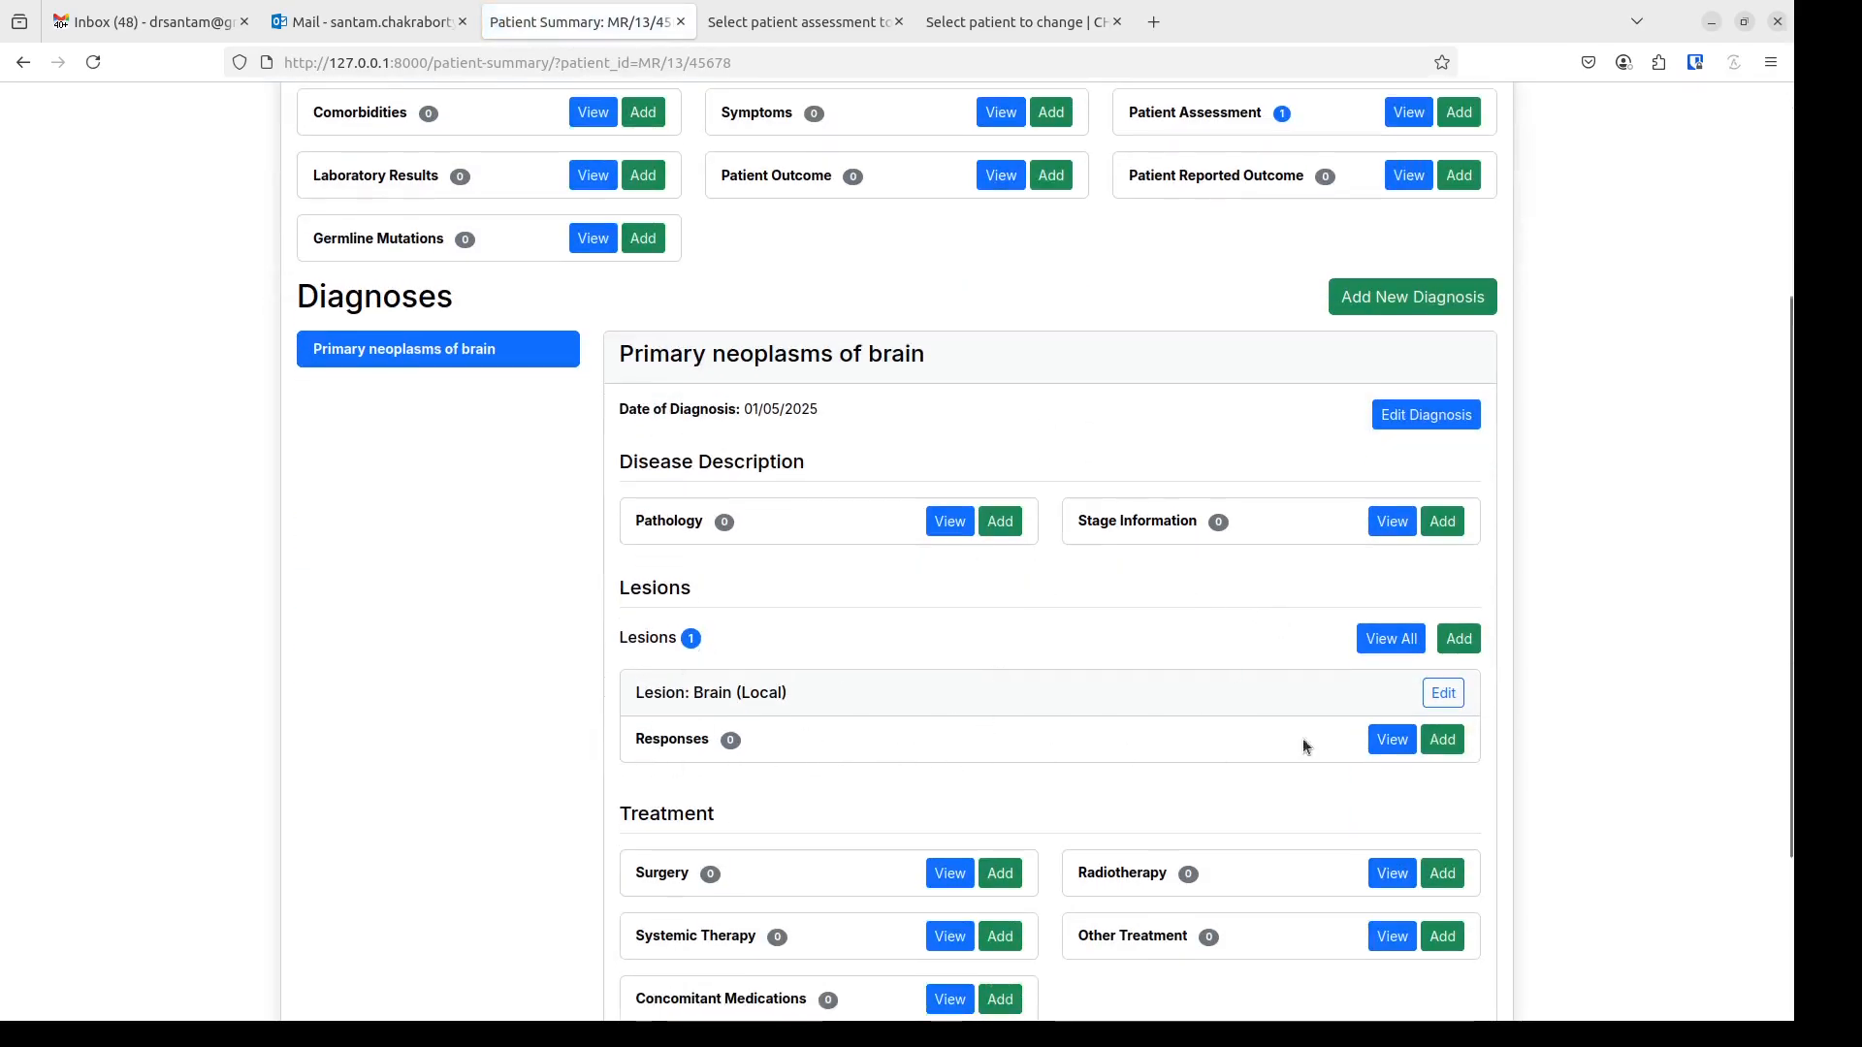
{"action": "scroll", "coordinate": [857, 750], "scroll_direction": "down", "scroll_amount": 2}
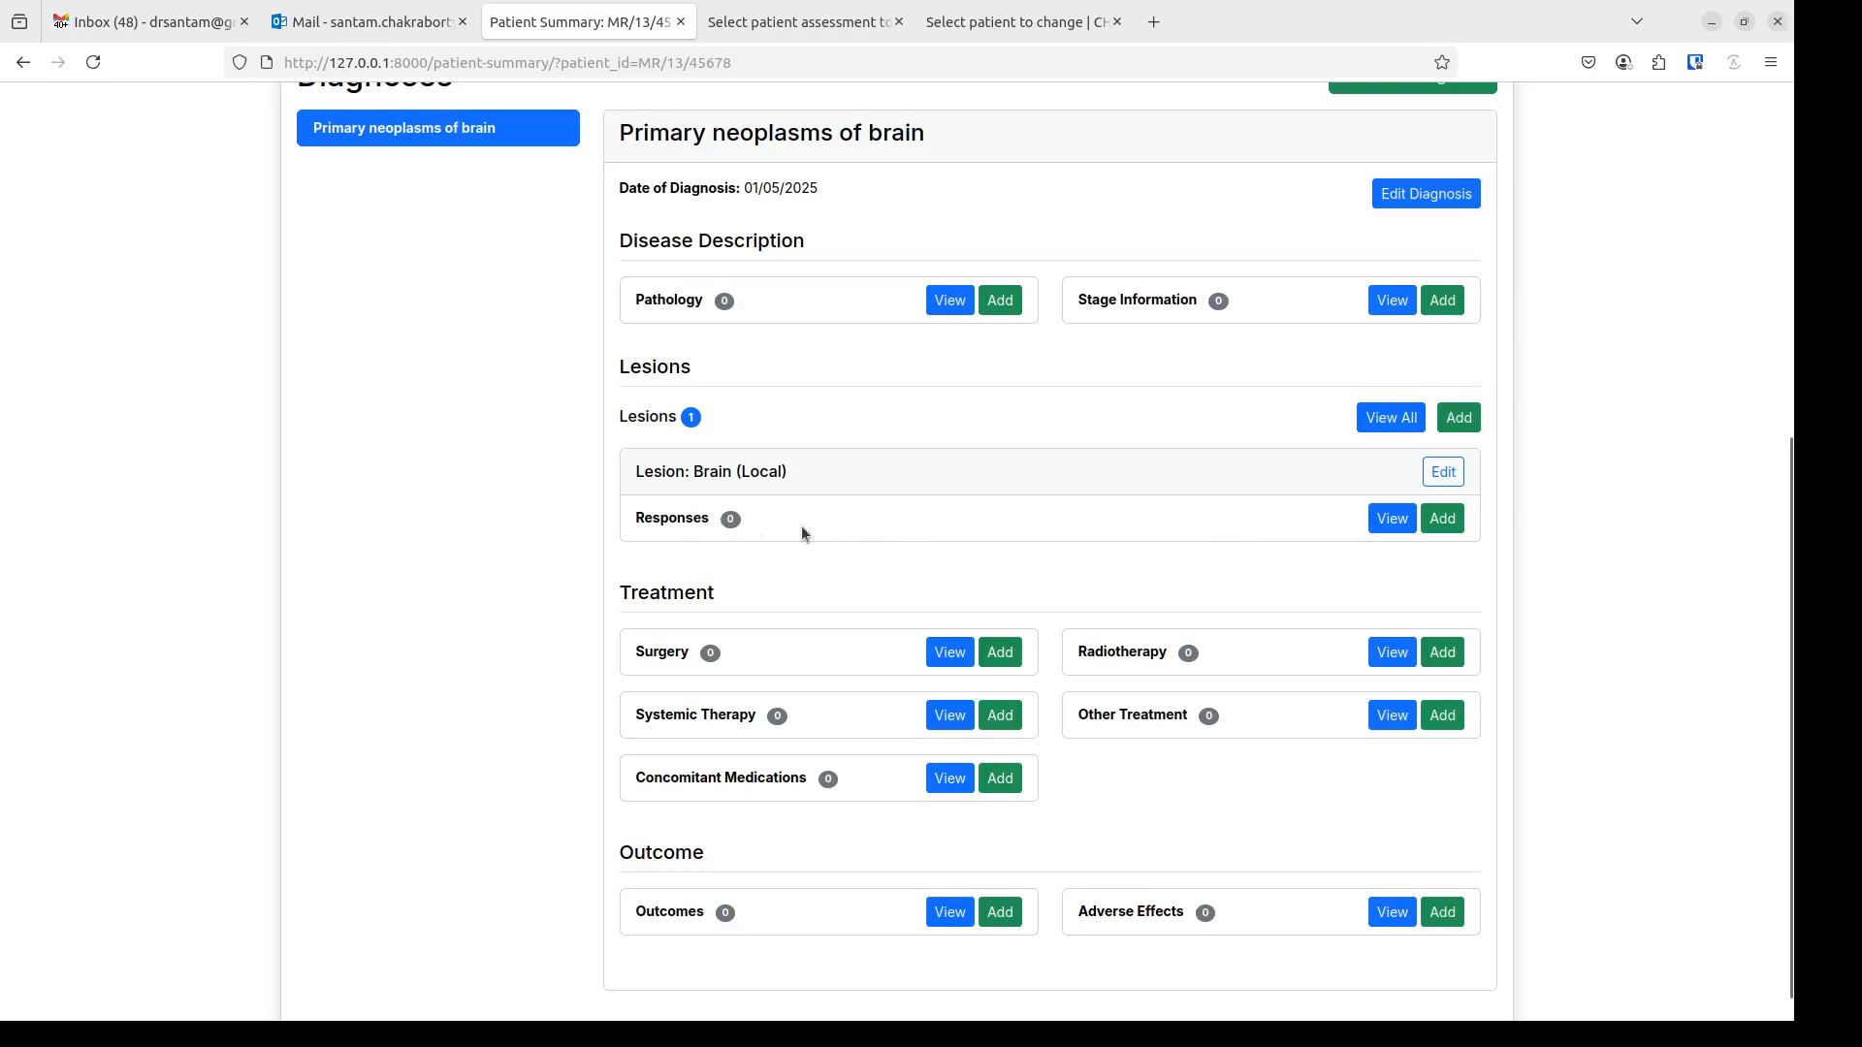
- Start a response record for the brain lesion, dated 30/05/2025, with the lesion response set to Clinical response
{"action": "left_click", "coordinate": [1443, 519]}
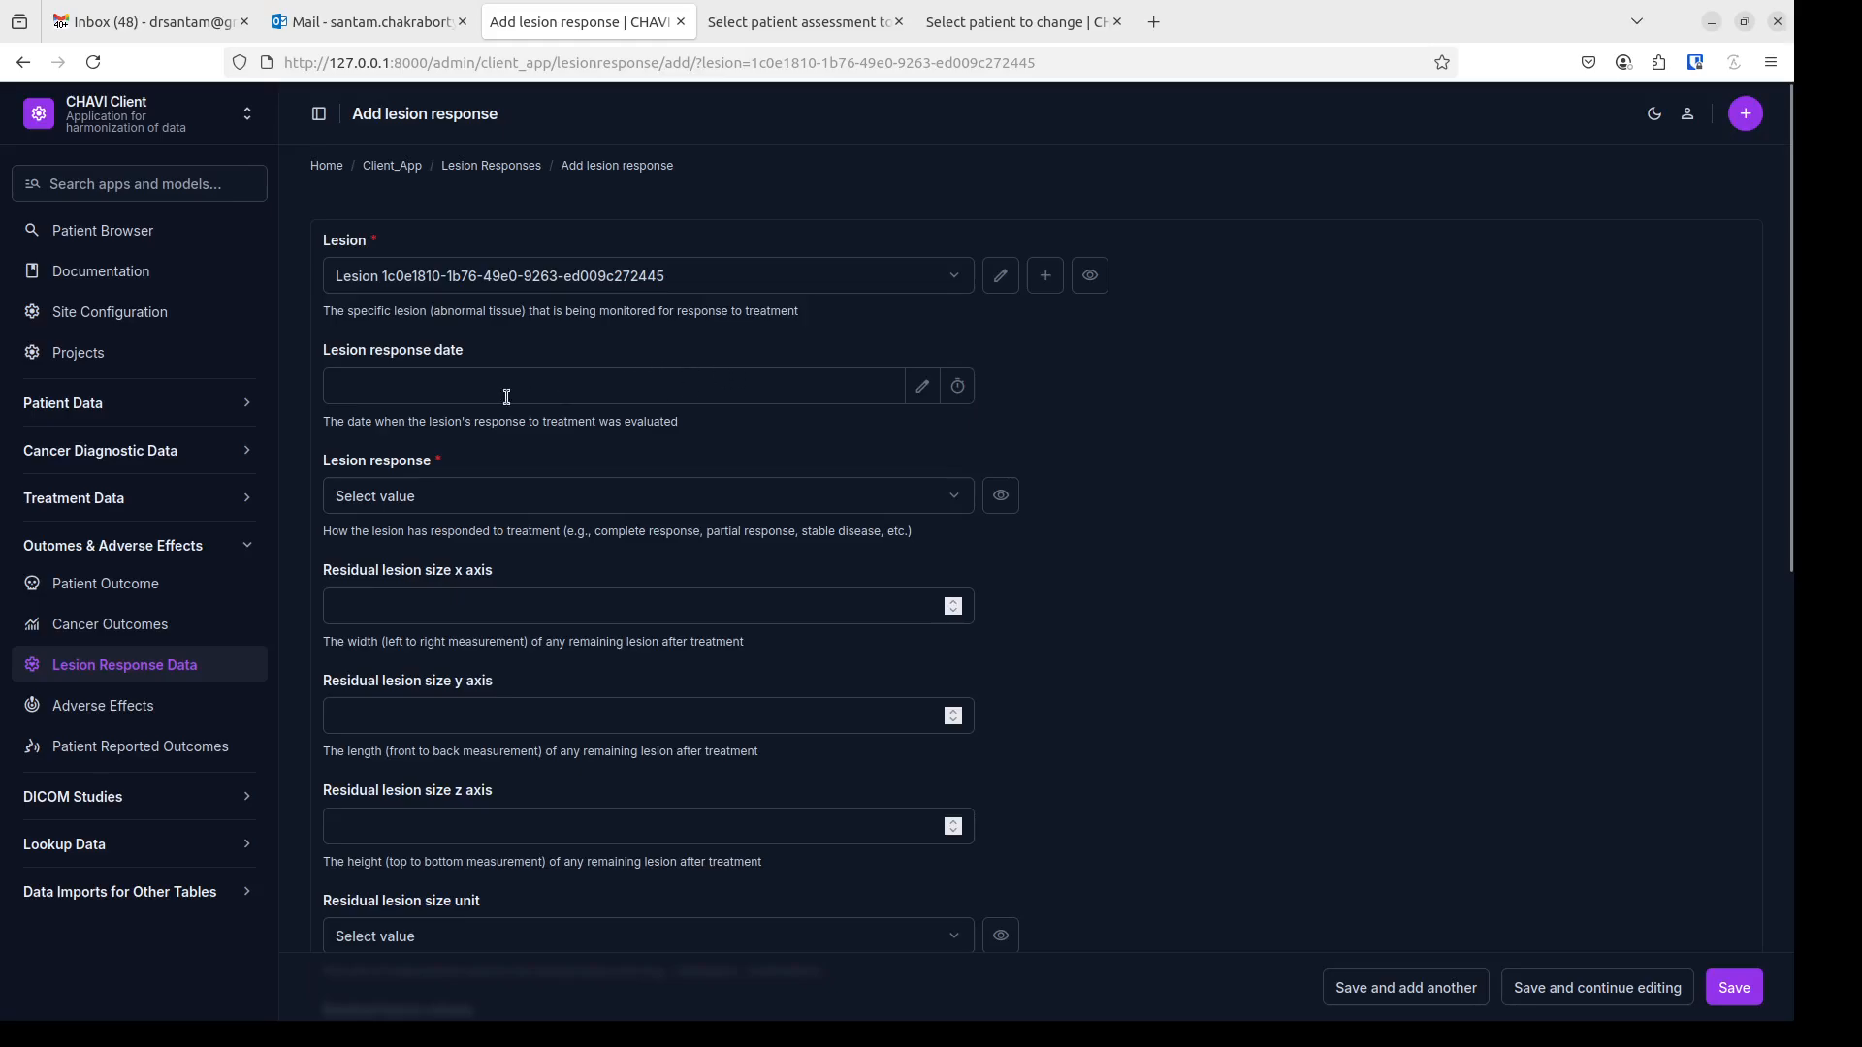
{"action": "left_click", "coordinate": [926, 388]}
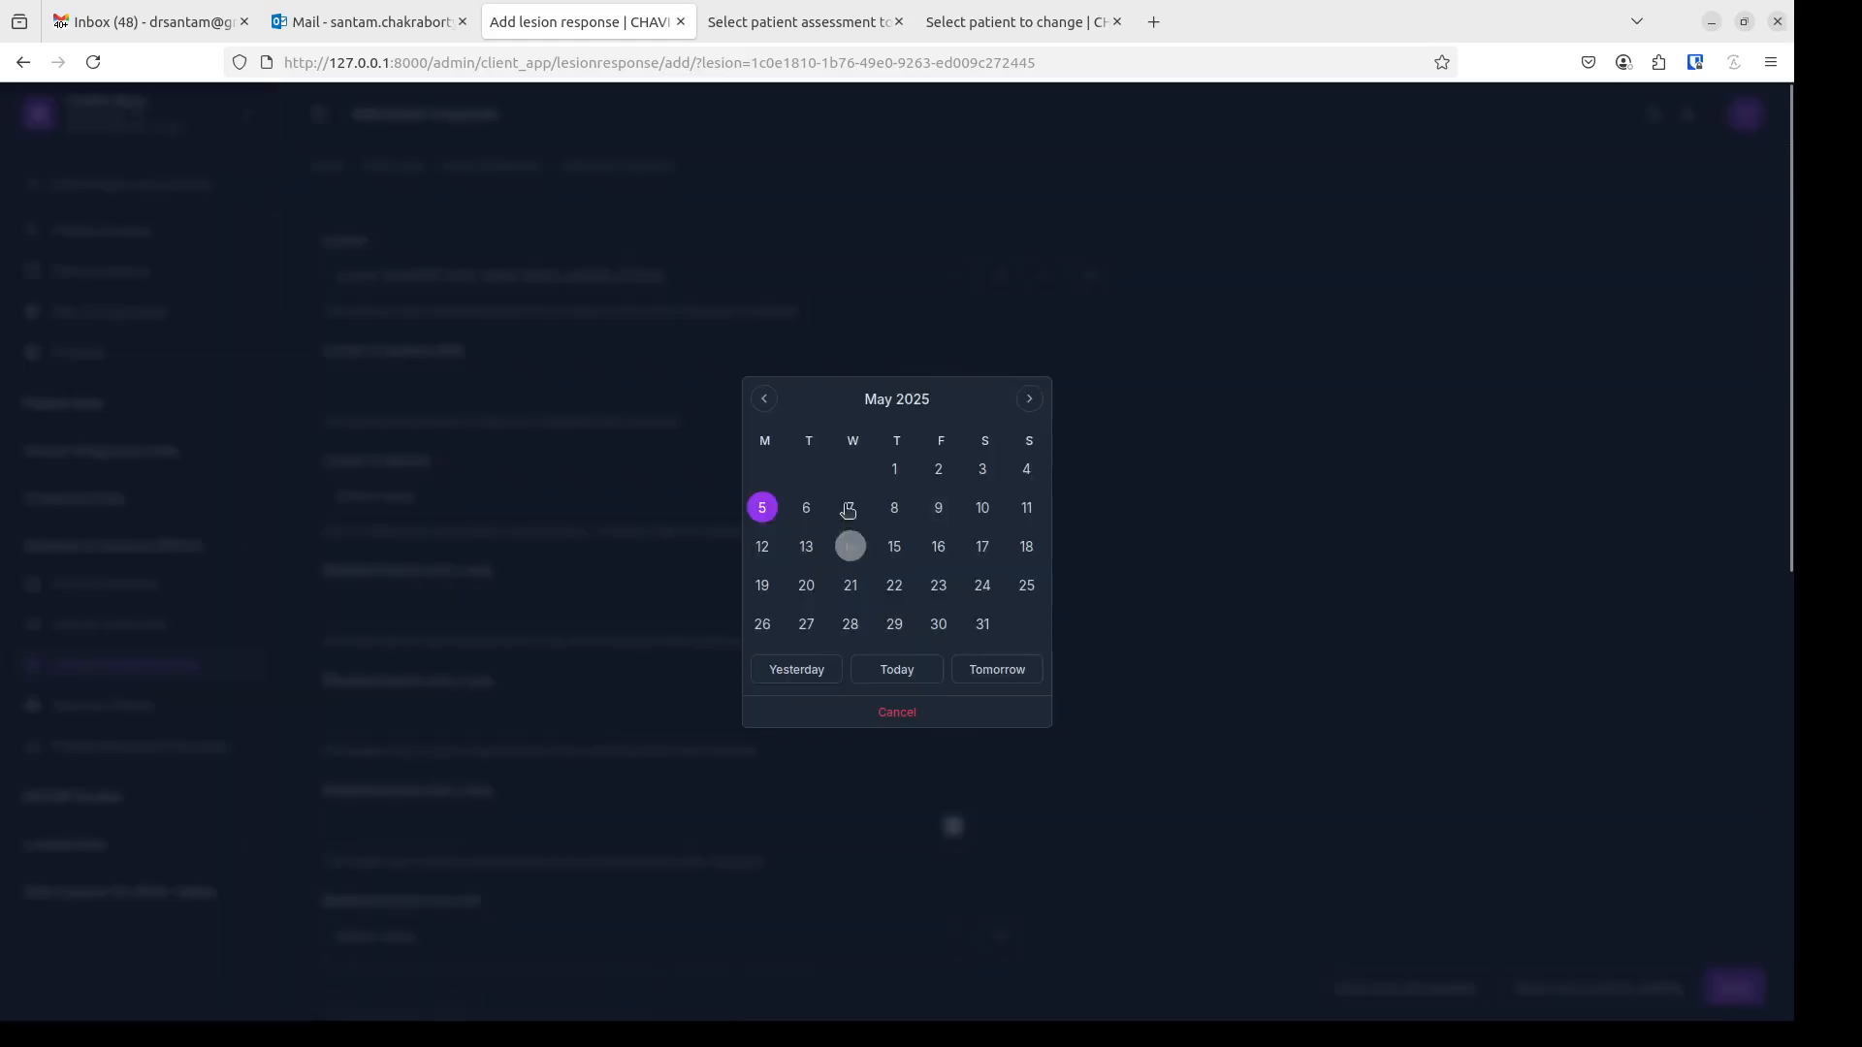
{"action": "left_click", "coordinate": [939, 623]}
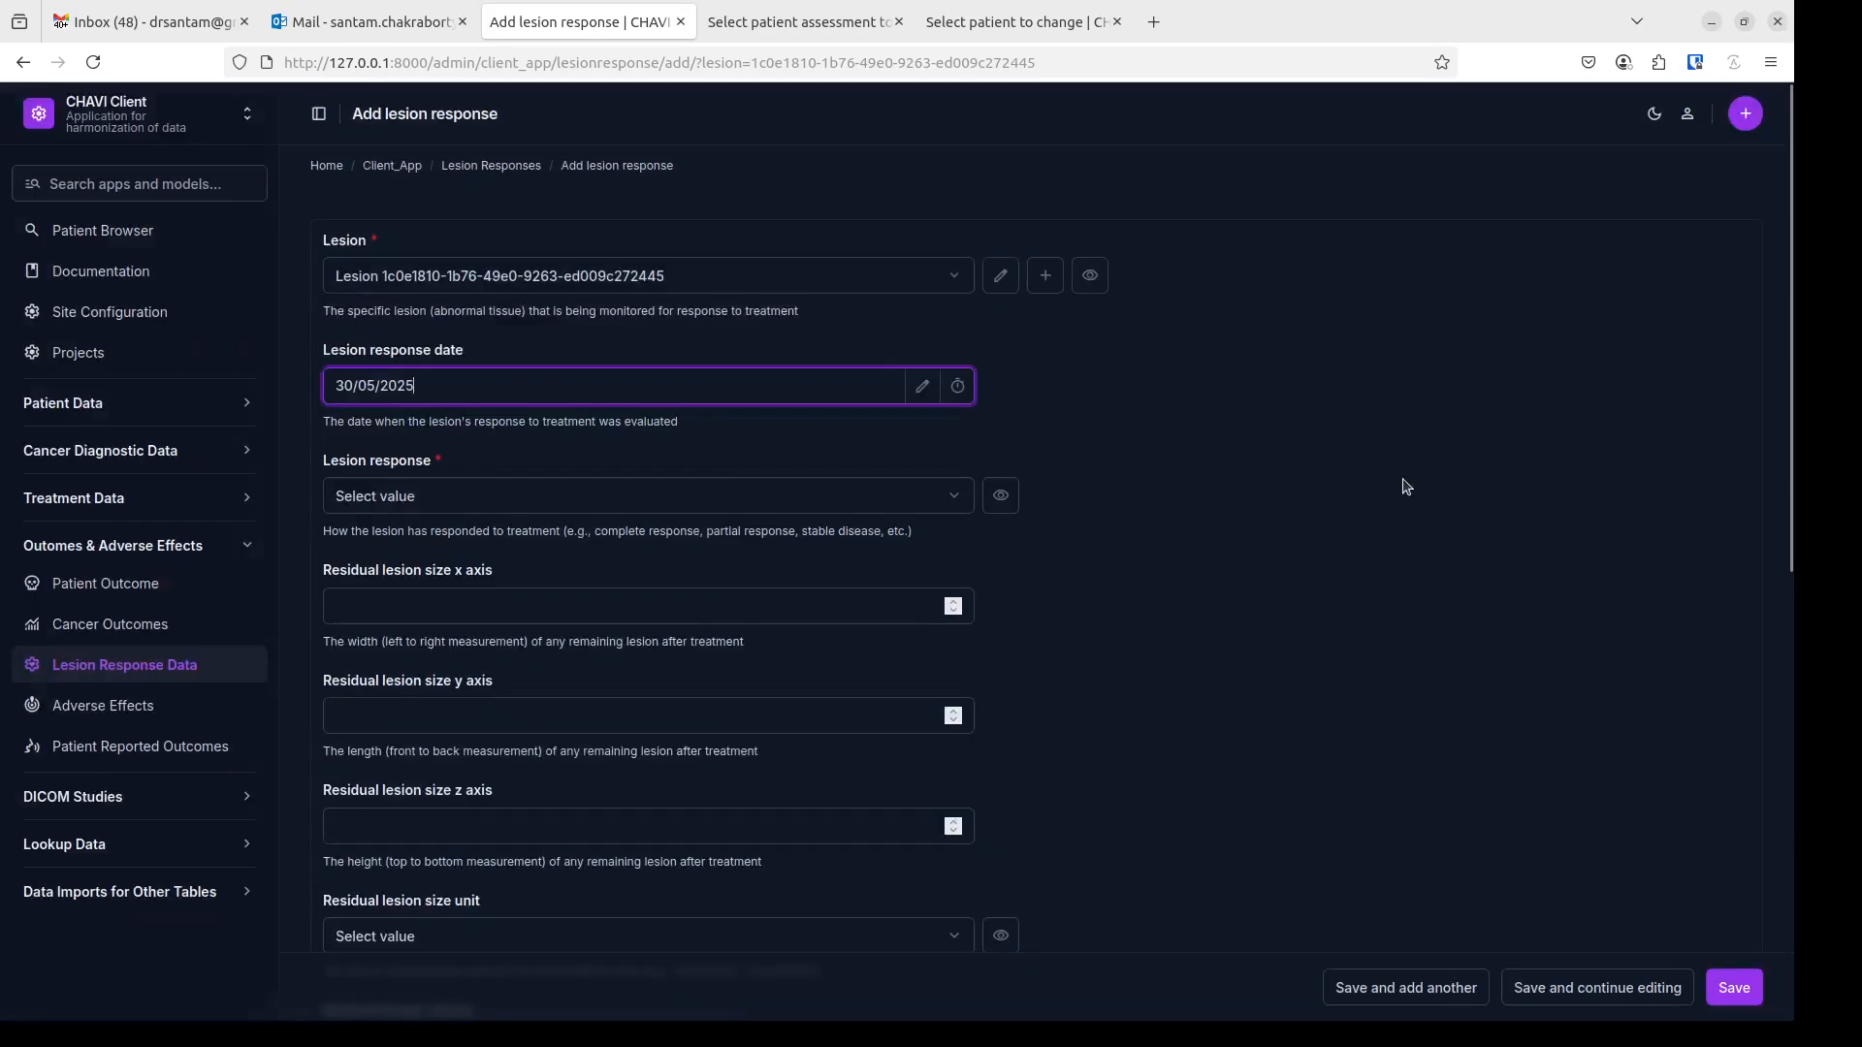
{"action": "left_click", "coordinate": [496, 504]}
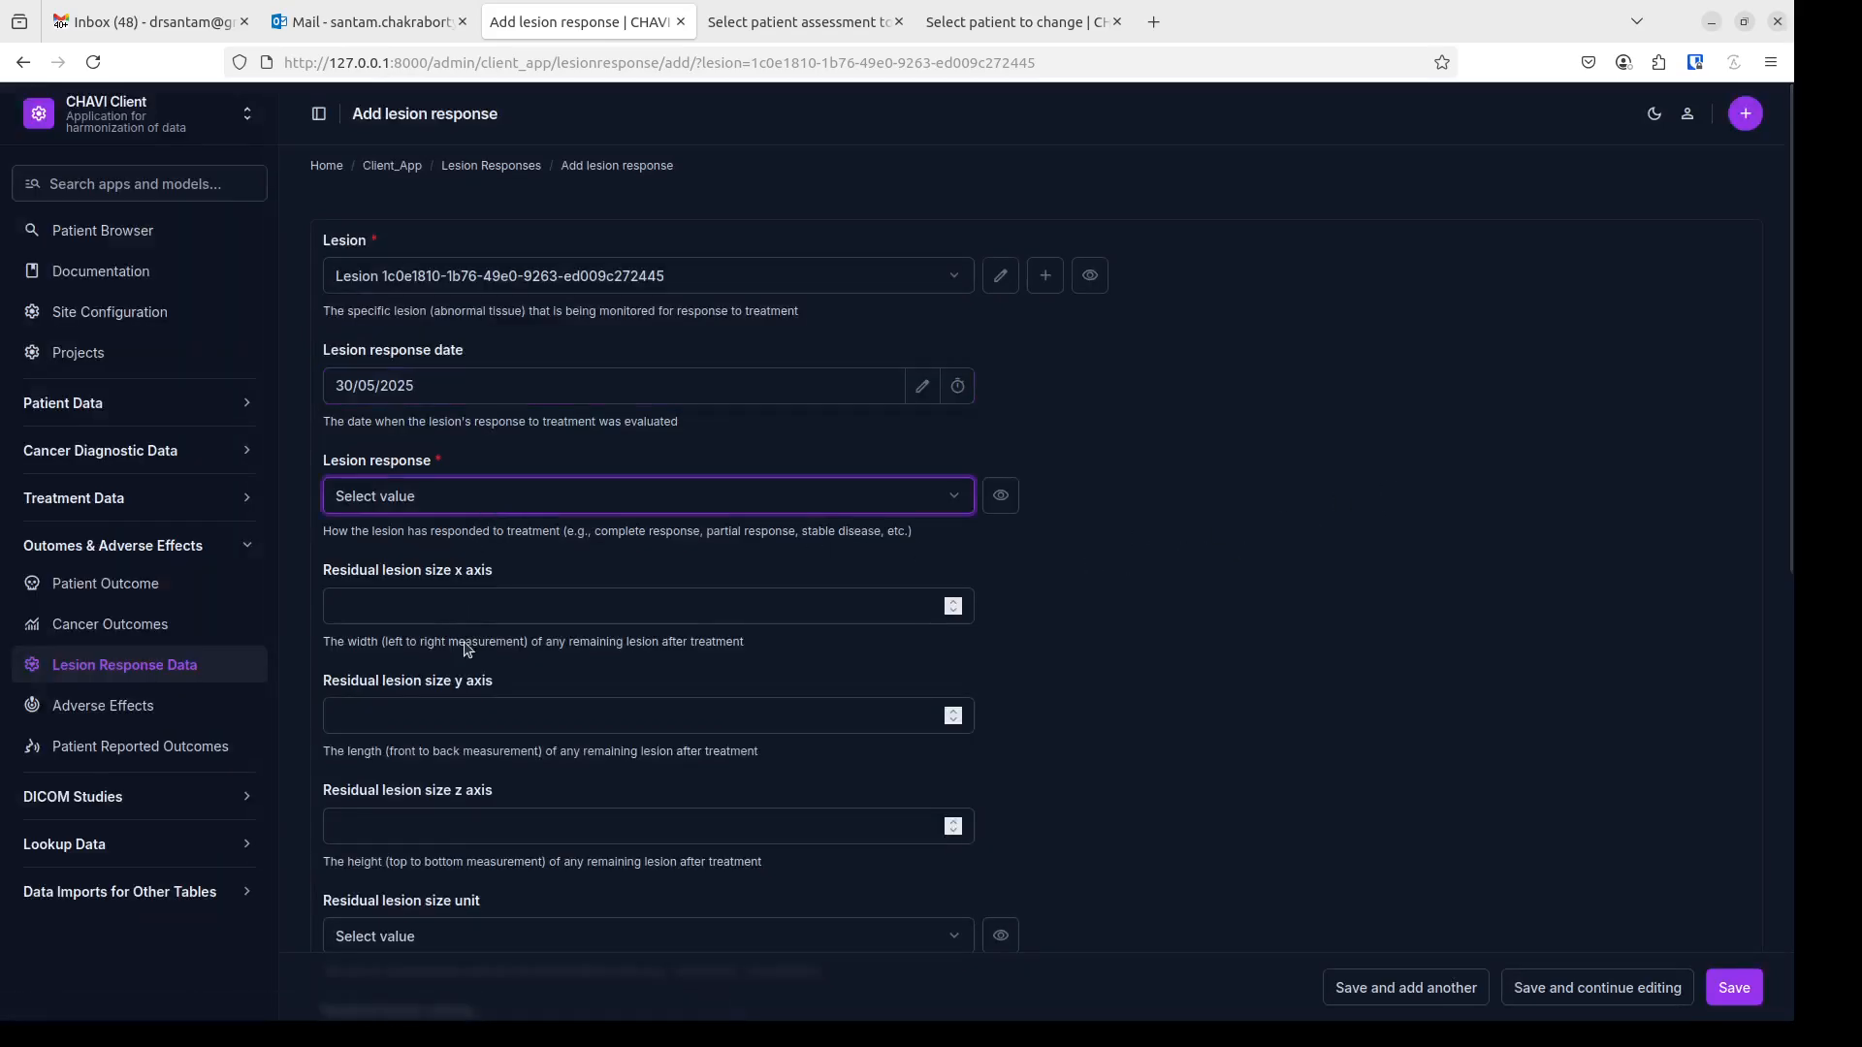
{"action": "key", "text": "Down"}
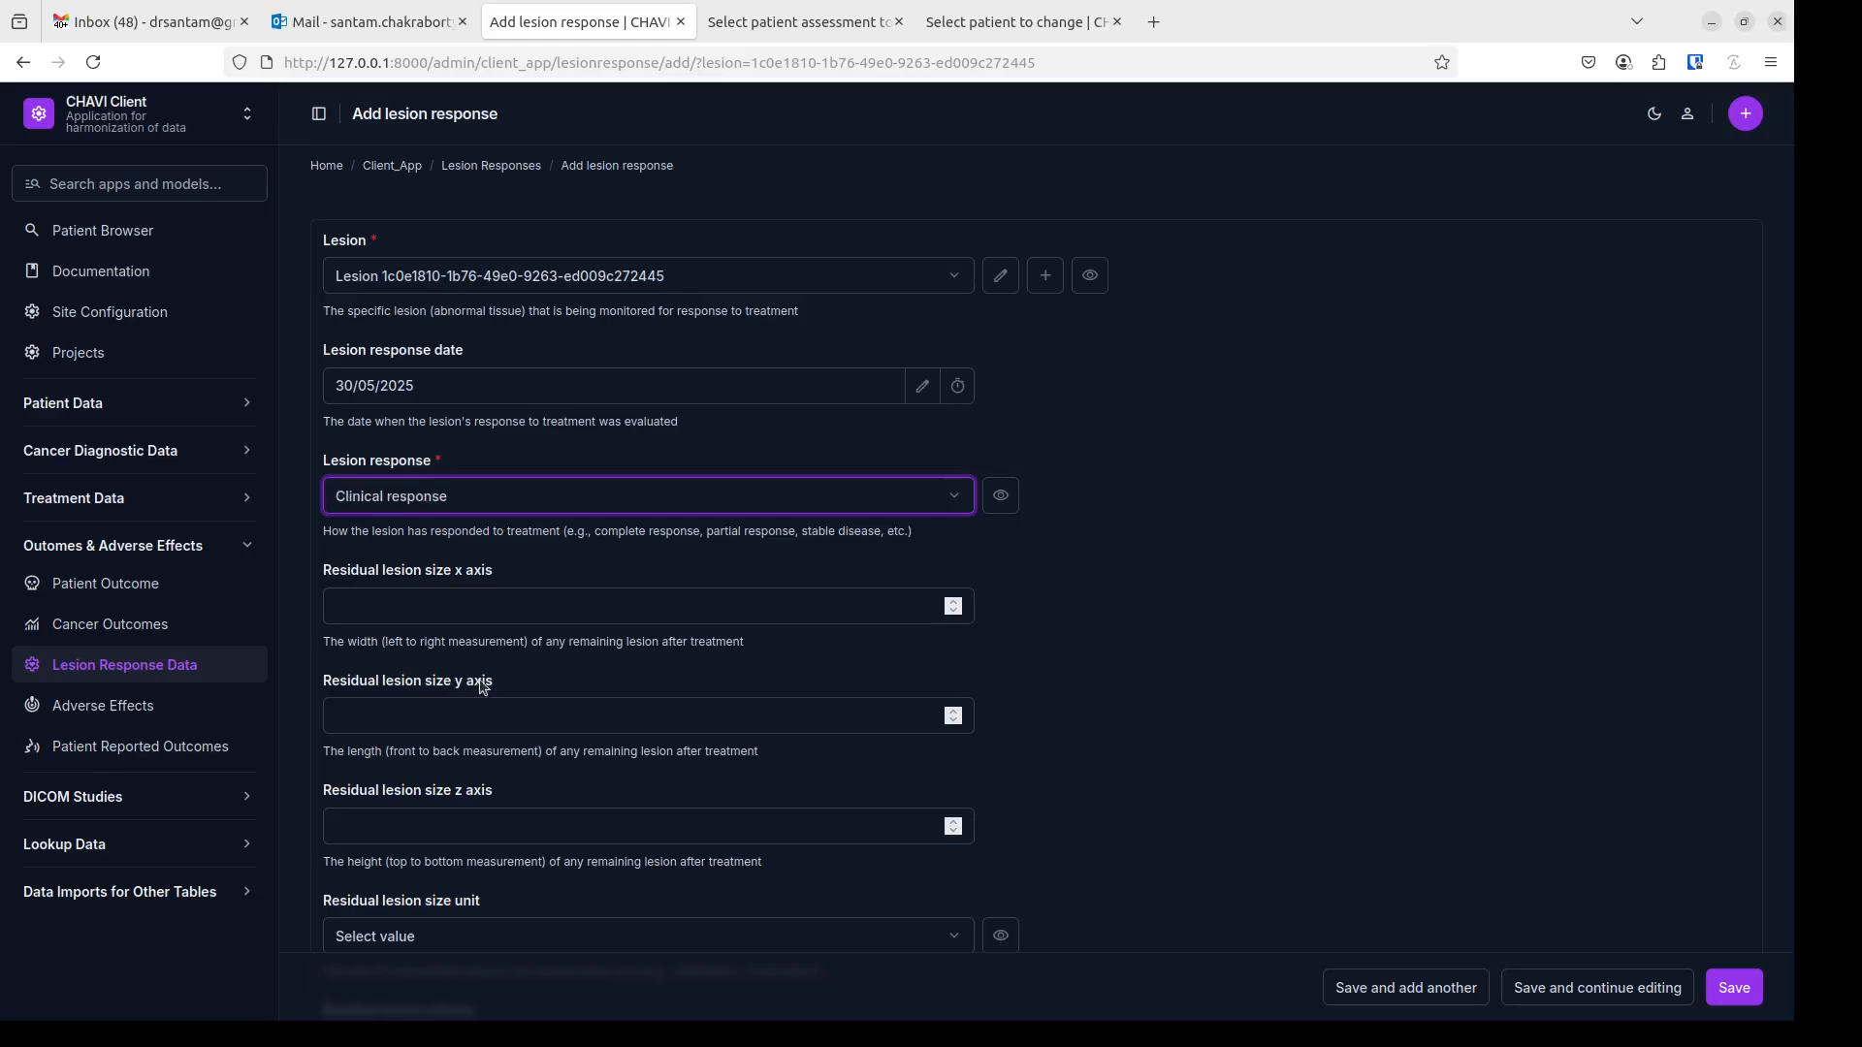
- Enter the residual lesion size as 2 on the x axis and 0 on the y axis, with mm as the unit
{"action": "left_click", "coordinate": [529, 609]}
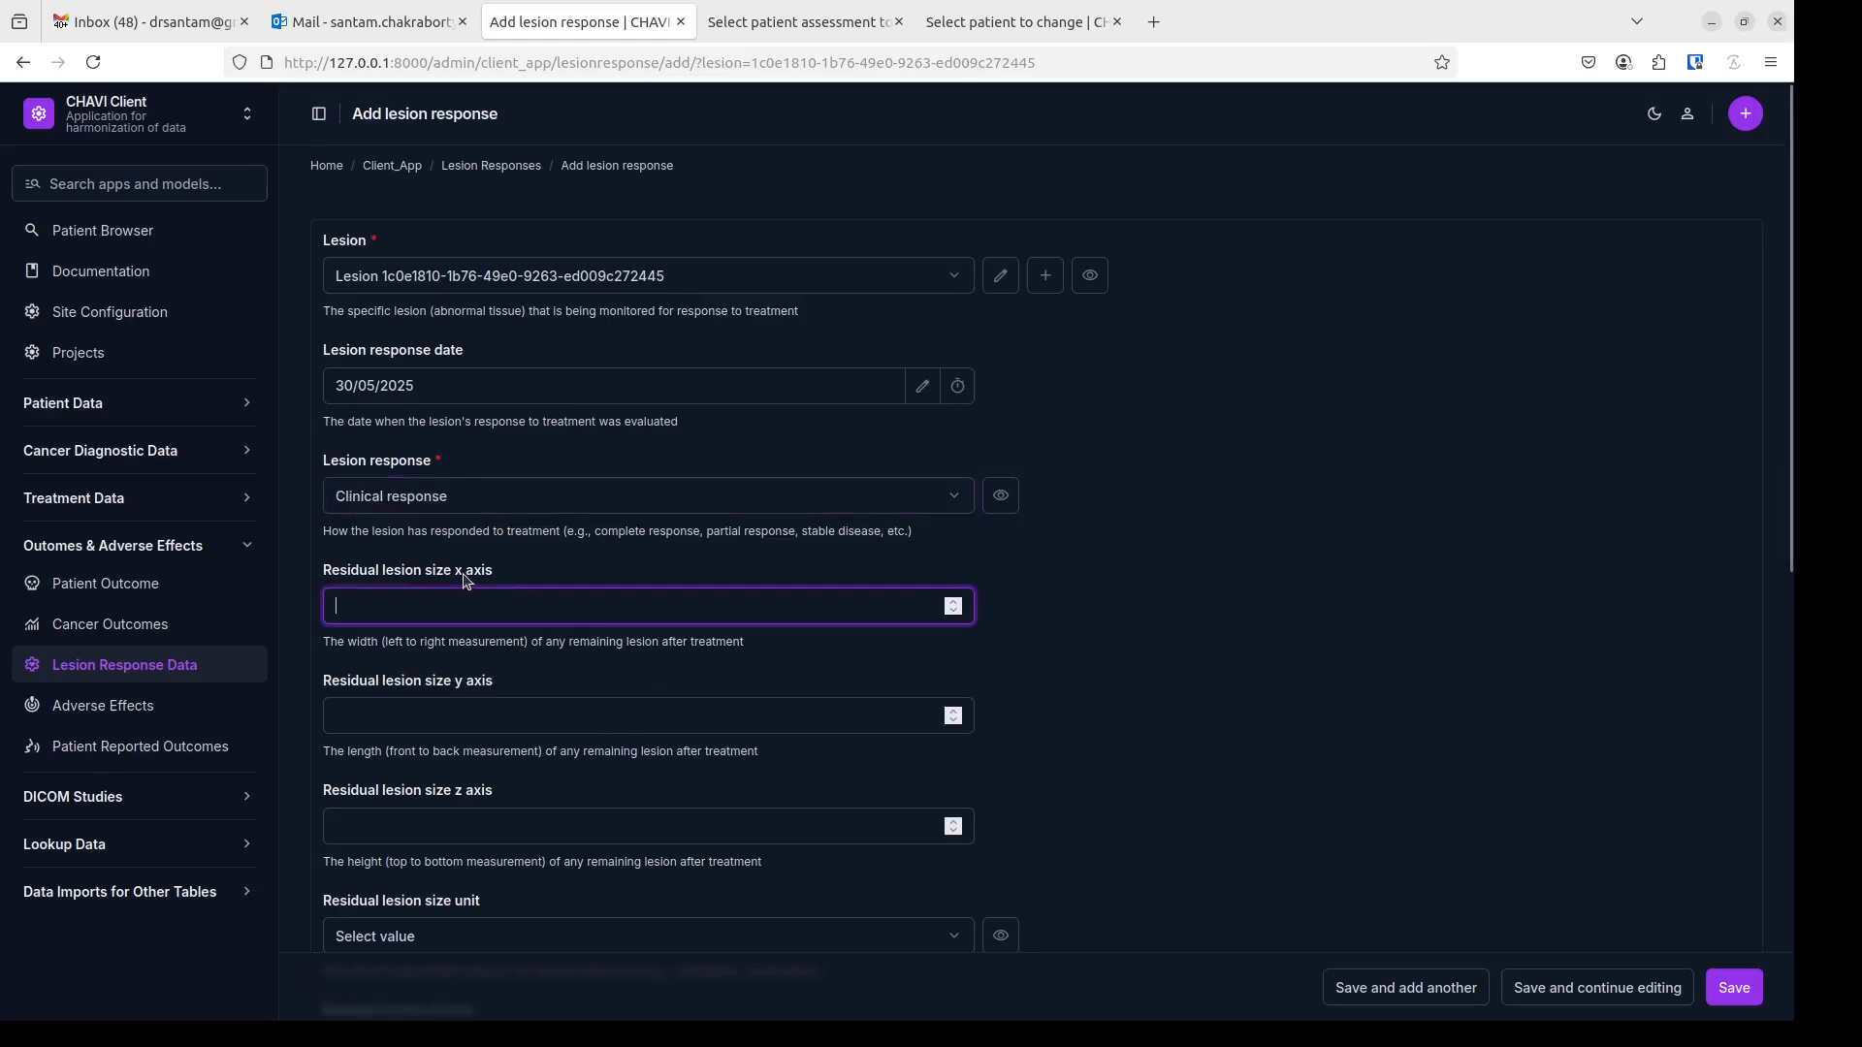
{"action": "type", "text": "2"}
{"action": "left_click", "coordinate": [407, 725]}
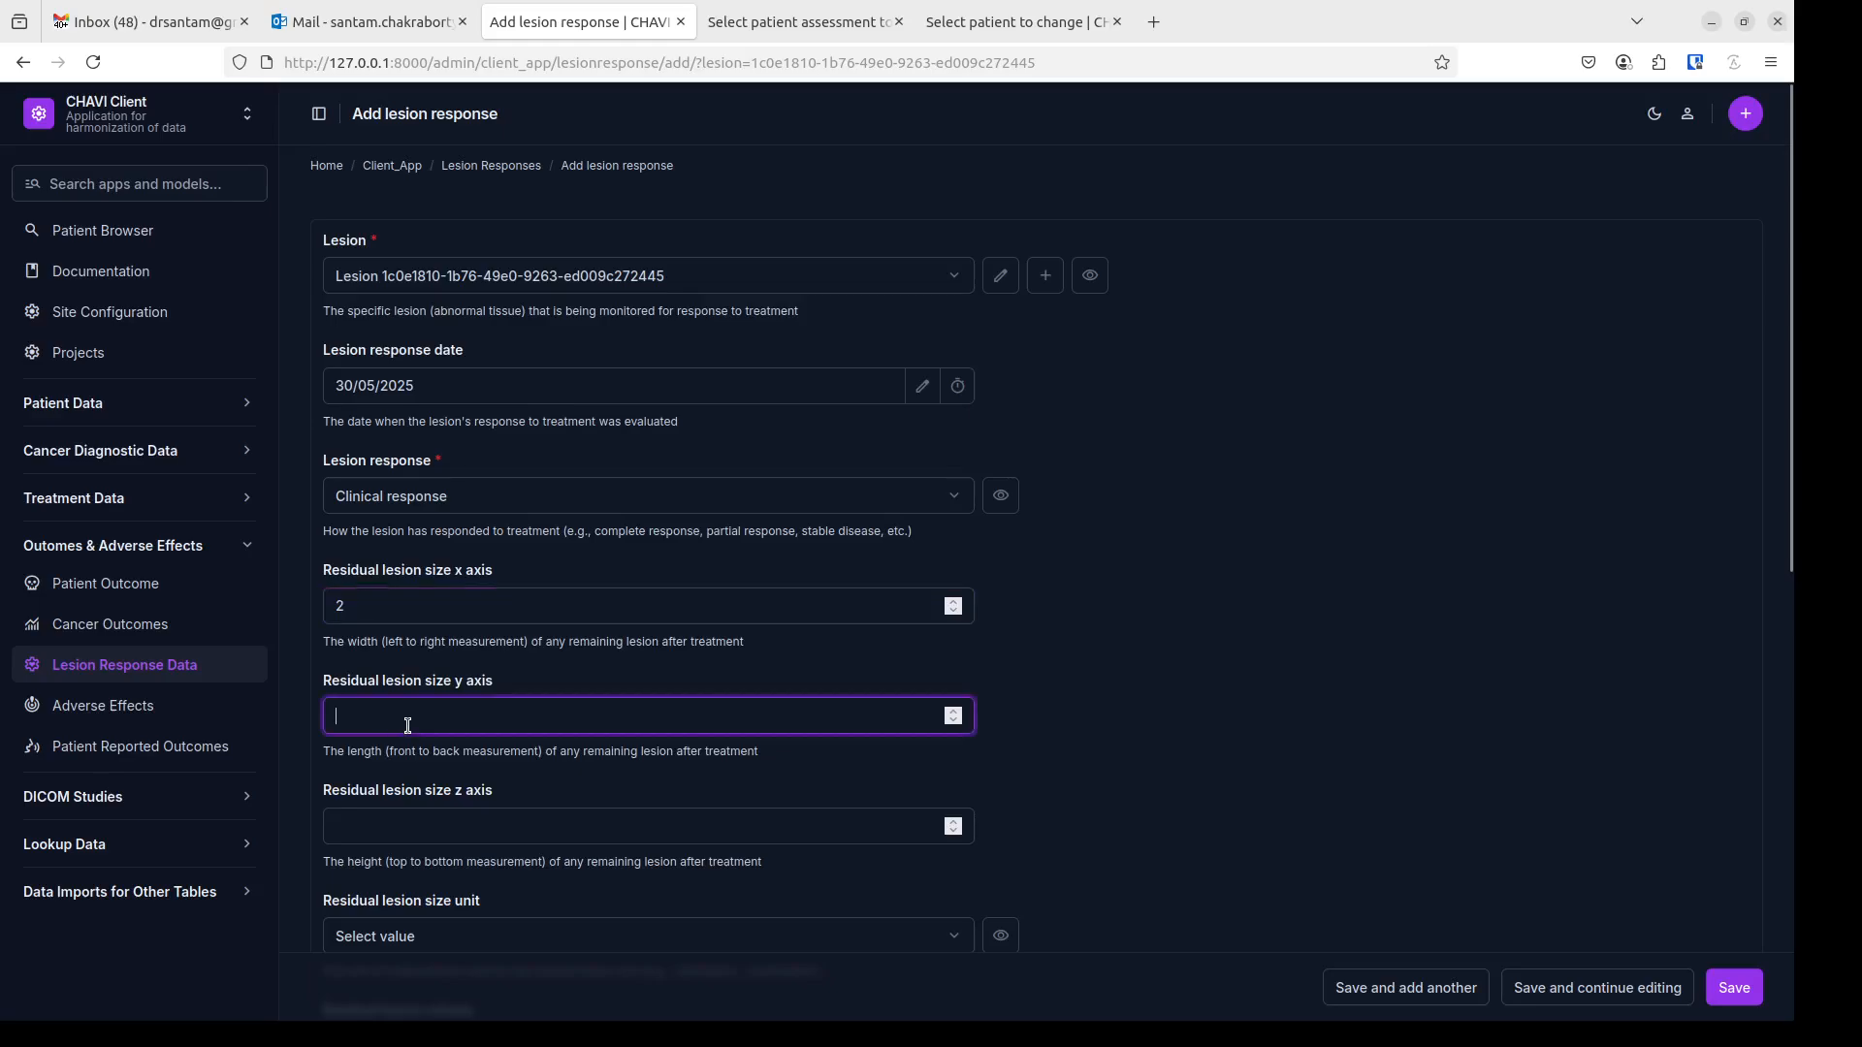
{"action": "type", "text": "0"}
{"action": "scroll", "coordinate": [548, 725], "scroll_direction": "down", "scroll_amount": 2}
{"action": "left_click", "coordinate": [531, 730]}
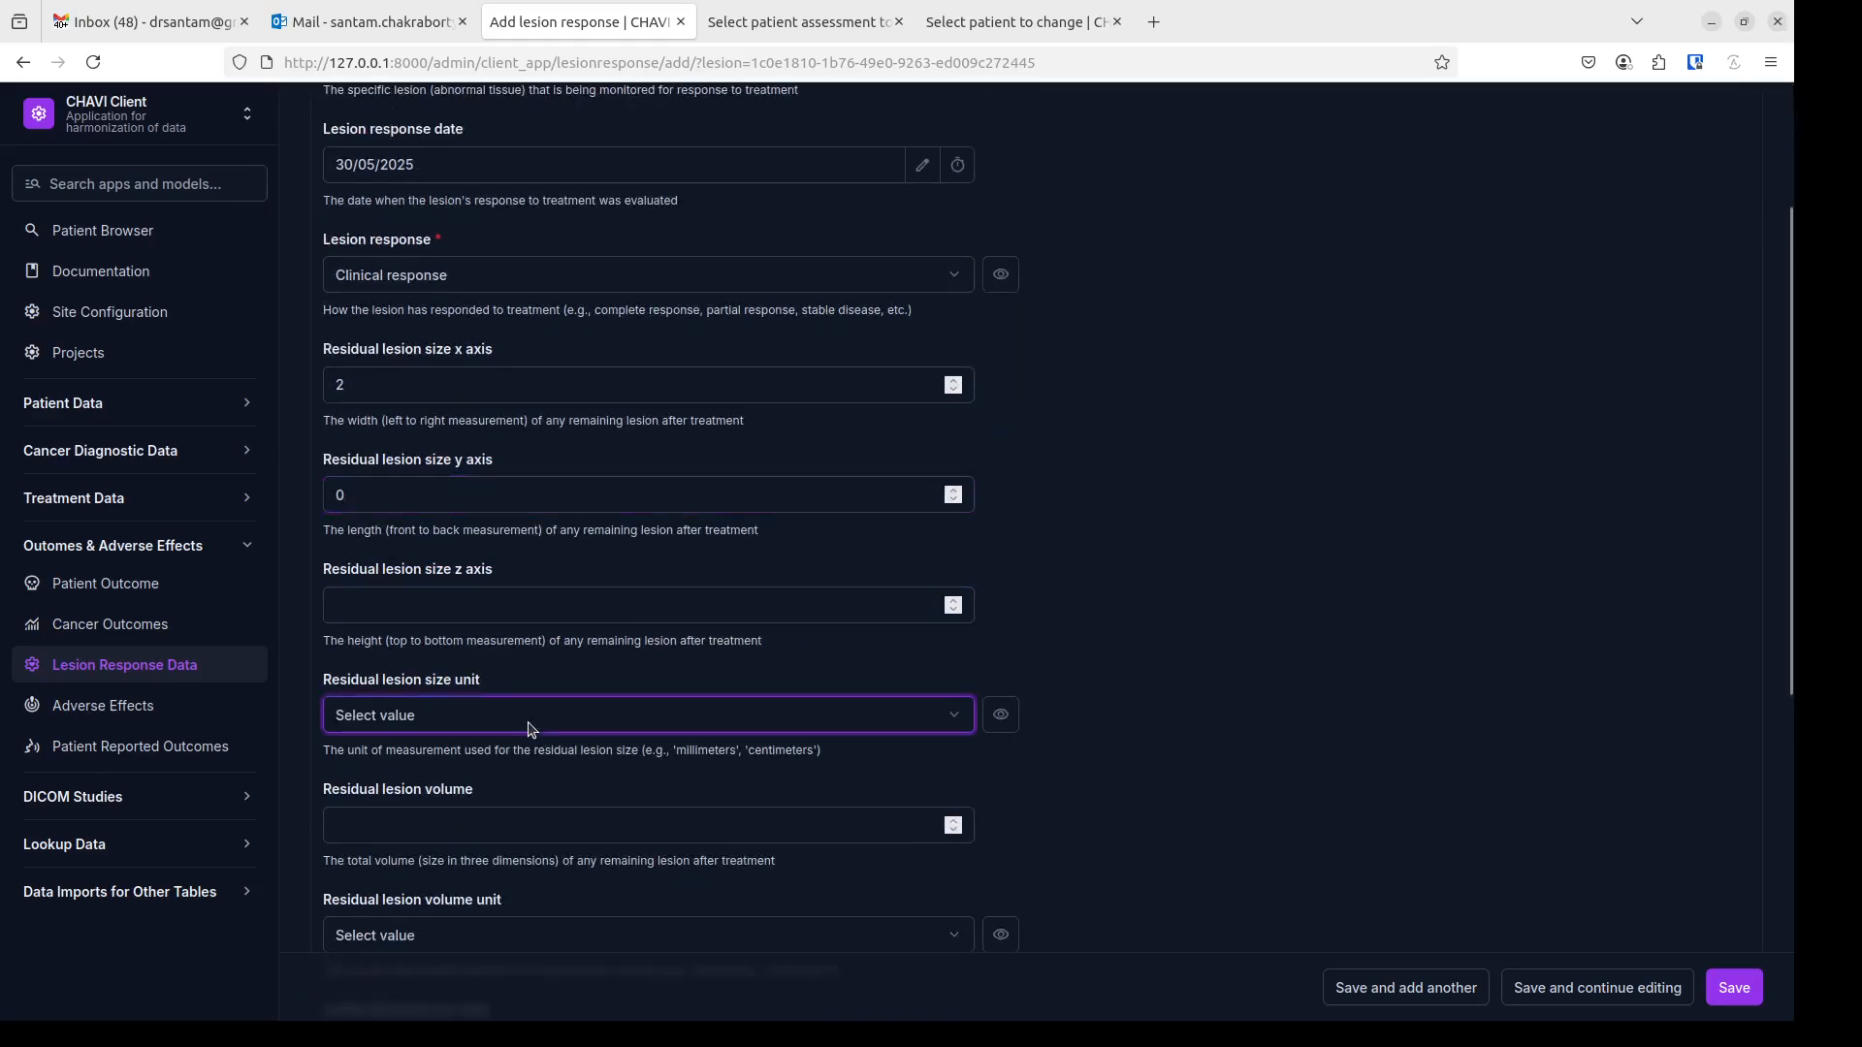
{"action": "key", "text": "Down"}
- Set the lesion response modality to MRI and save the lesion response
{"action": "scroll", "coordinate": [1067, 689], "scroll_direction": "down", "scroll_amount": 3}
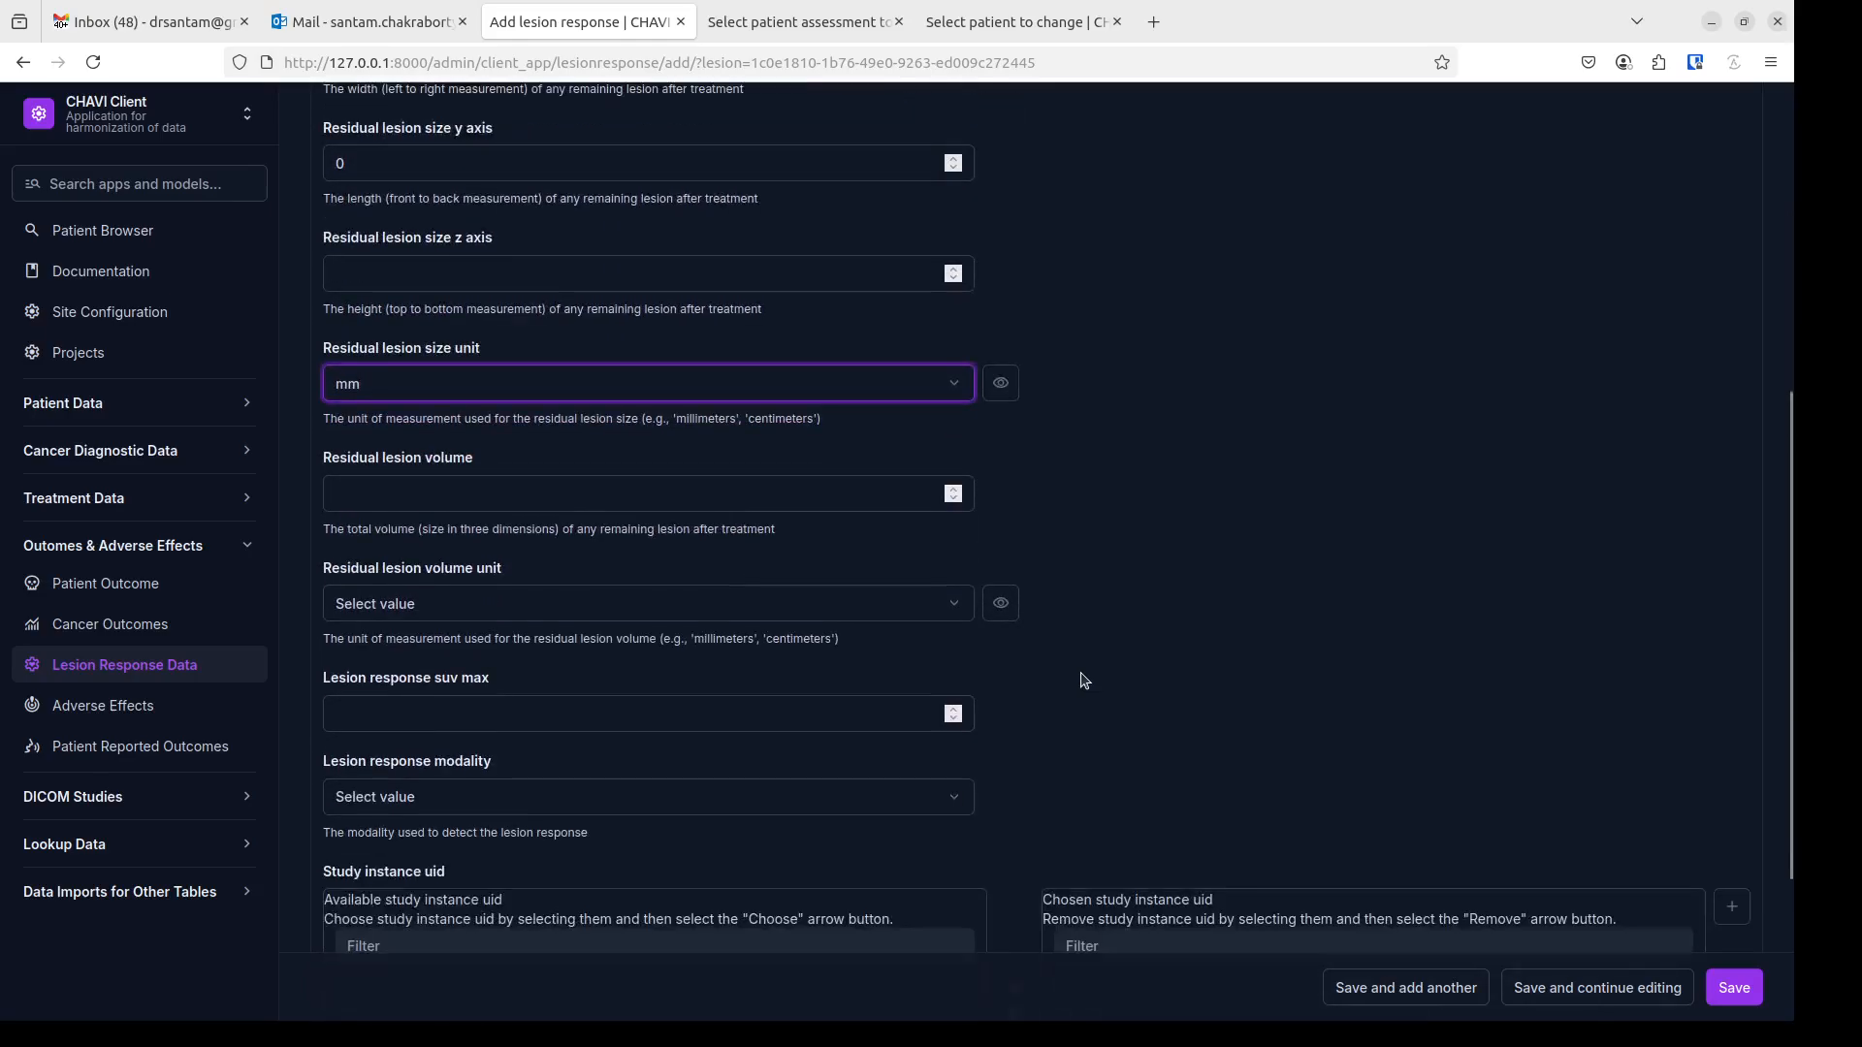
{"action": "scroll", "coordinate": [556, 756], "scroll_direction": "down", "scroll_amount": 1}
{"action": "left_click", "coordinate": [664, 695]}
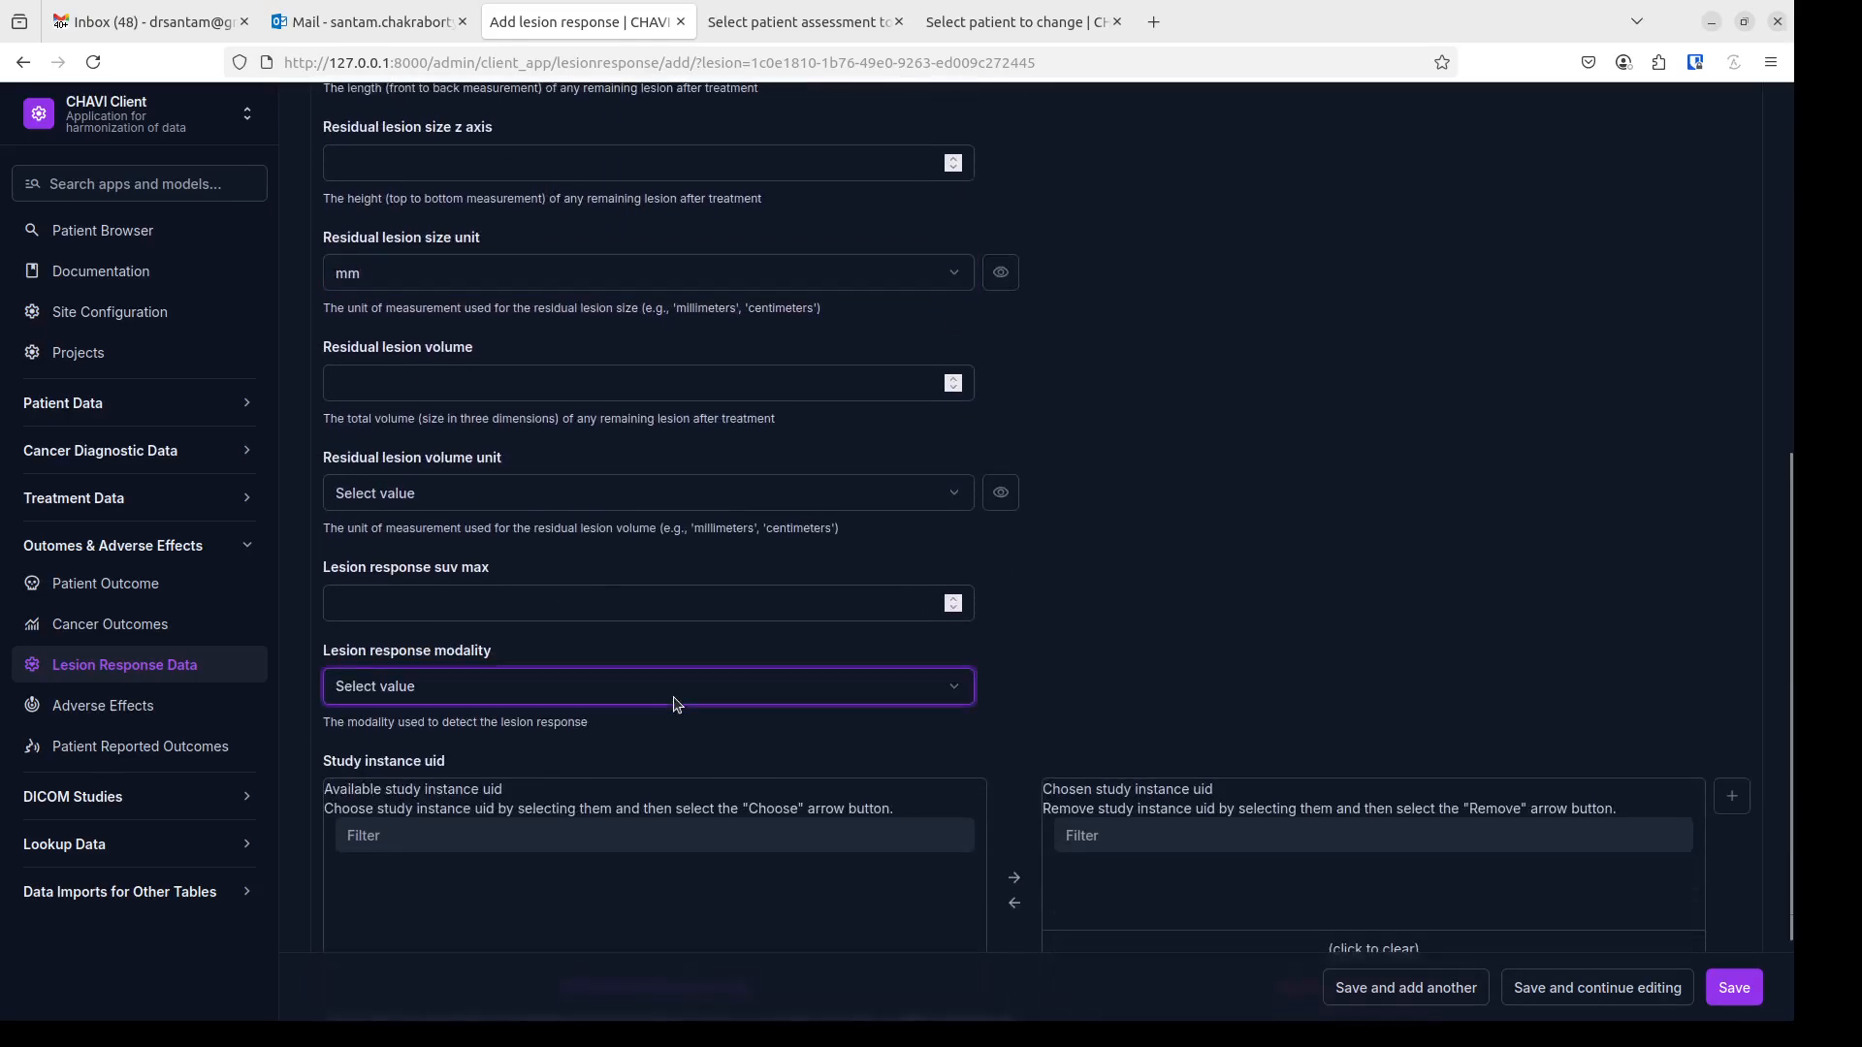
{"action": "key", "text": "Down"}
{"action": "scroll", "coordinate": [465, 400], "scroll_direction": "down", "scroll_amount": 2}
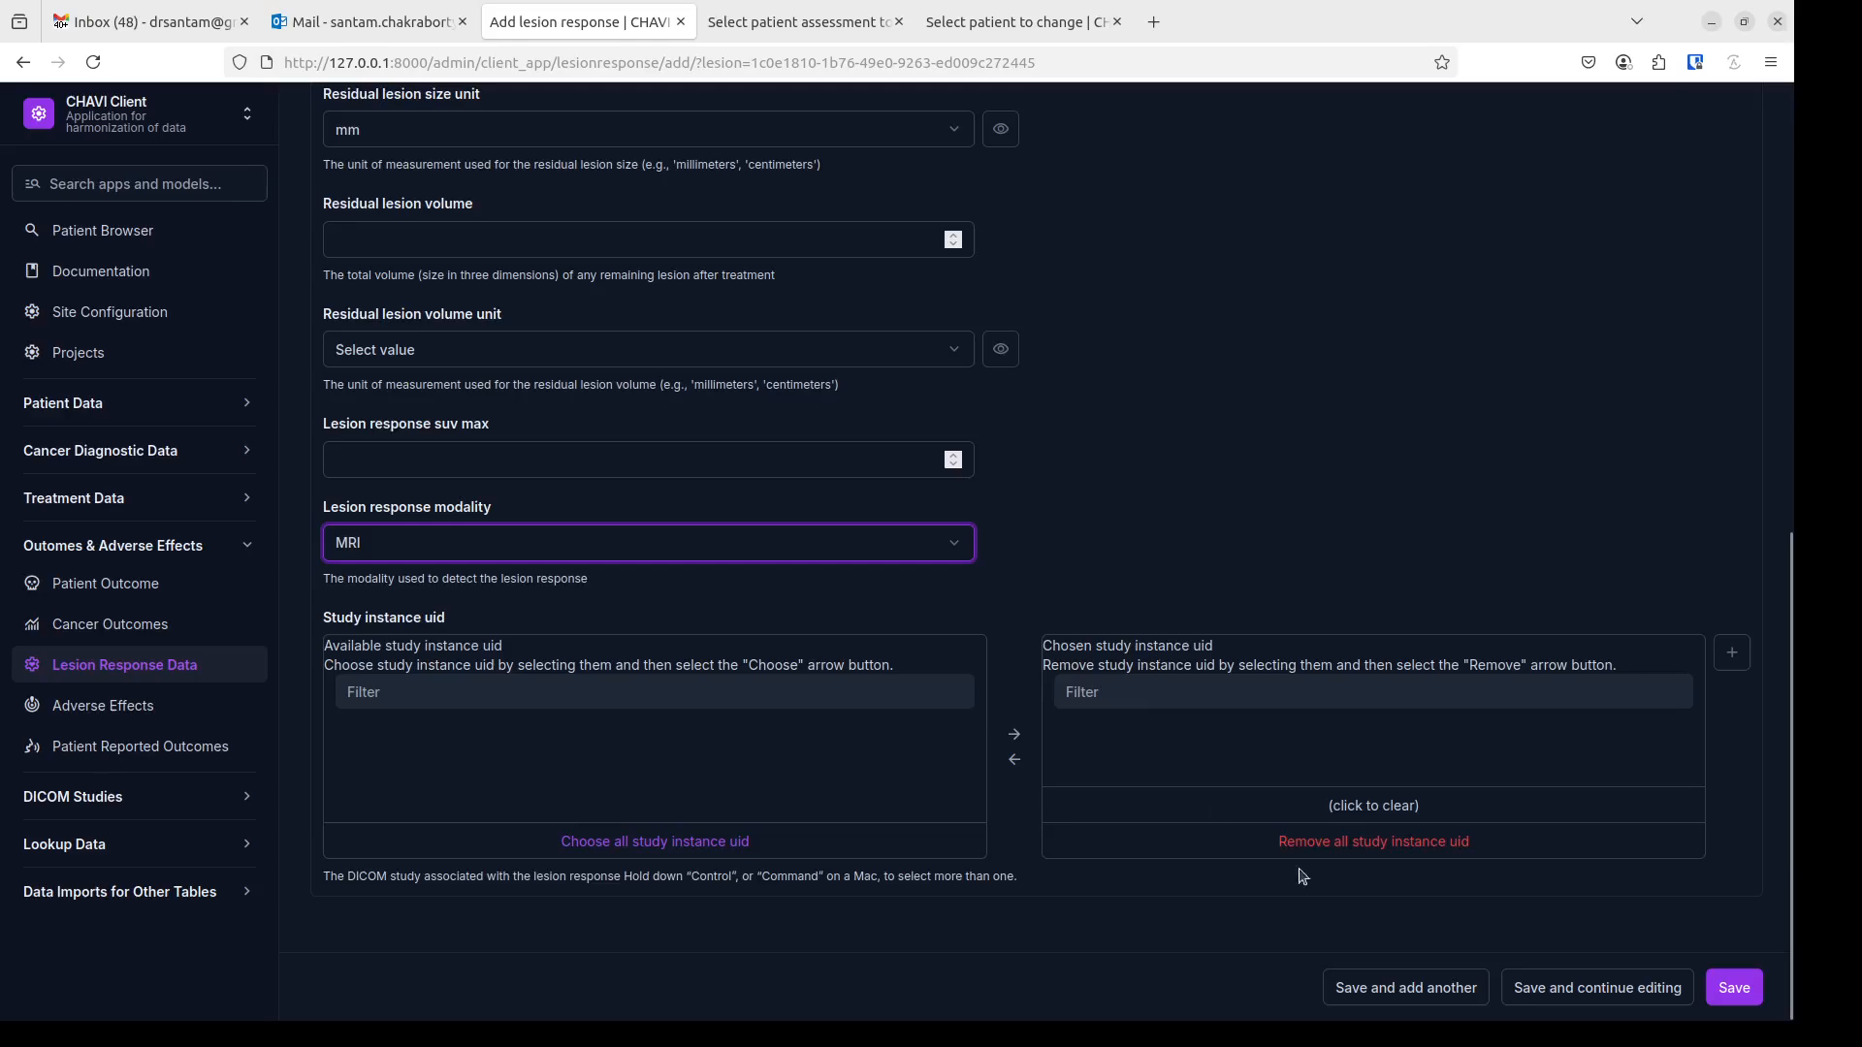
{"action": "left_click", "coordinate": [1735, 987]}
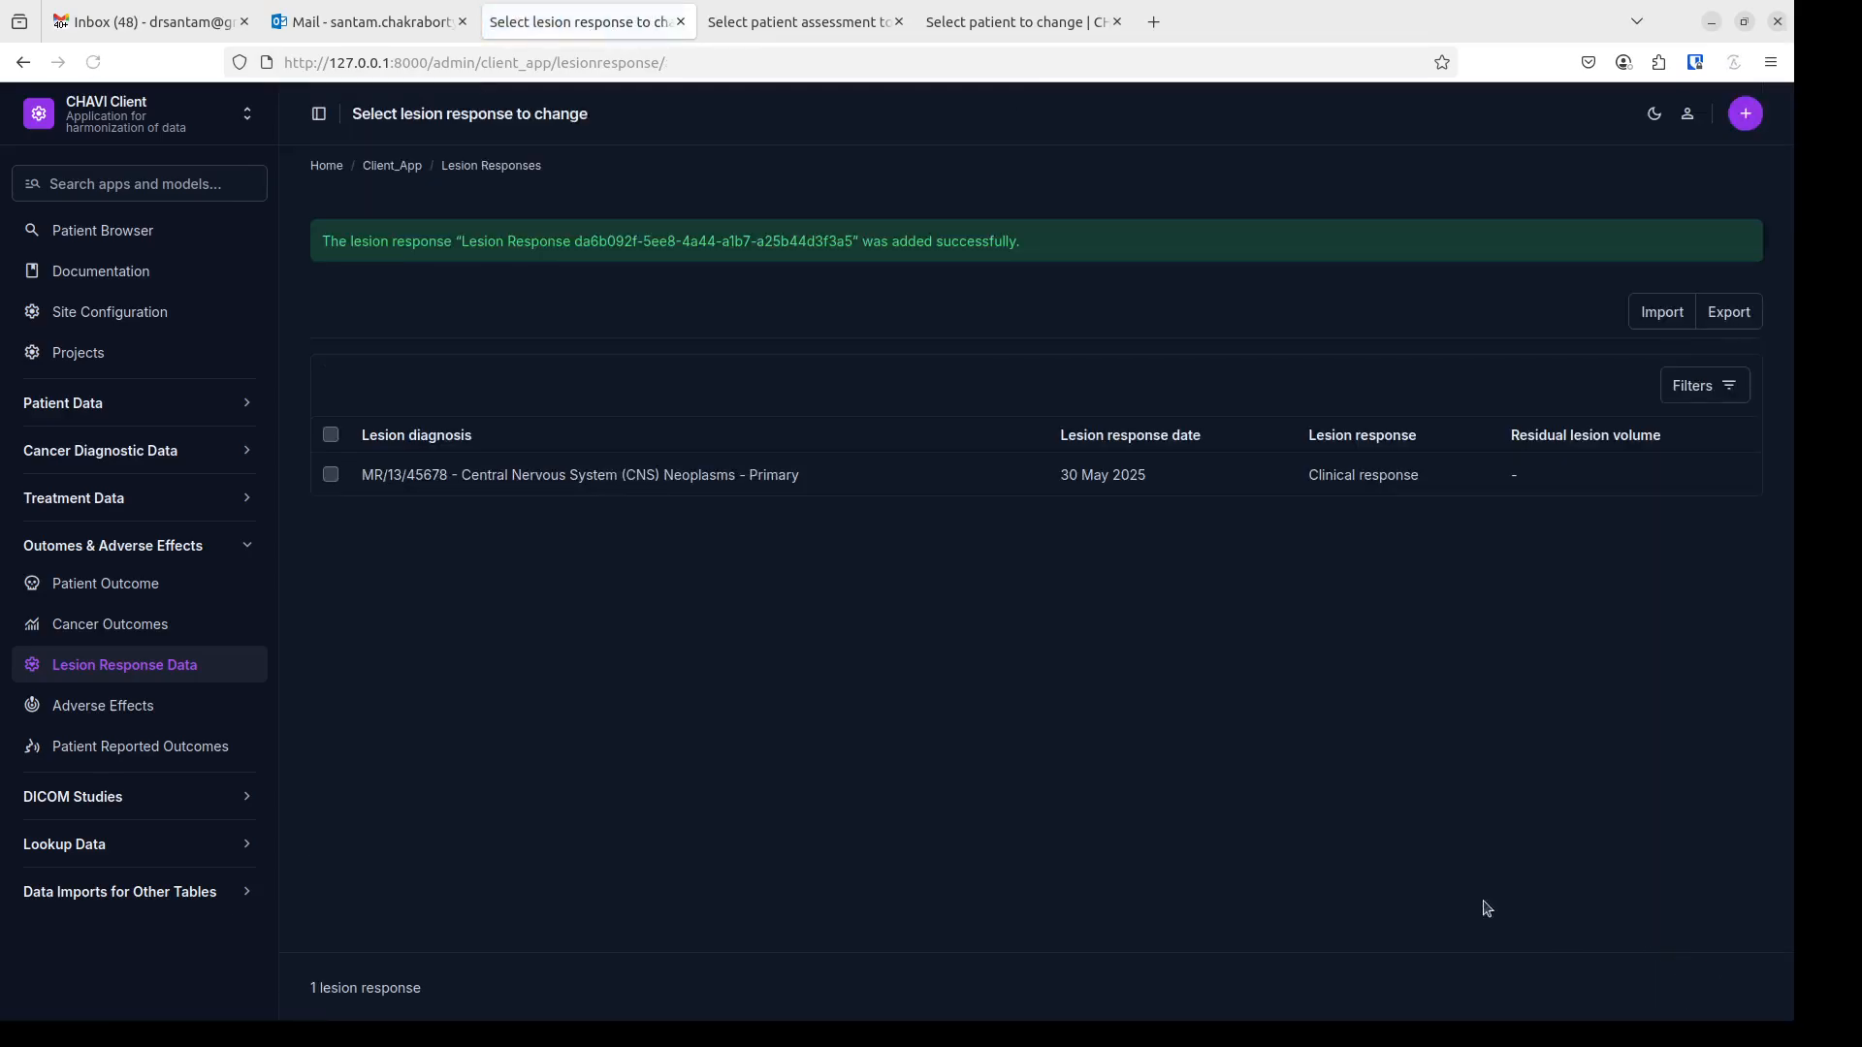
- Return to the male patient's summary through the Patient Browser and review the lesion responses, treatment and outcome sections under the brain diagnosis
{"action": "left_click", "coordinate": [138, 231]}
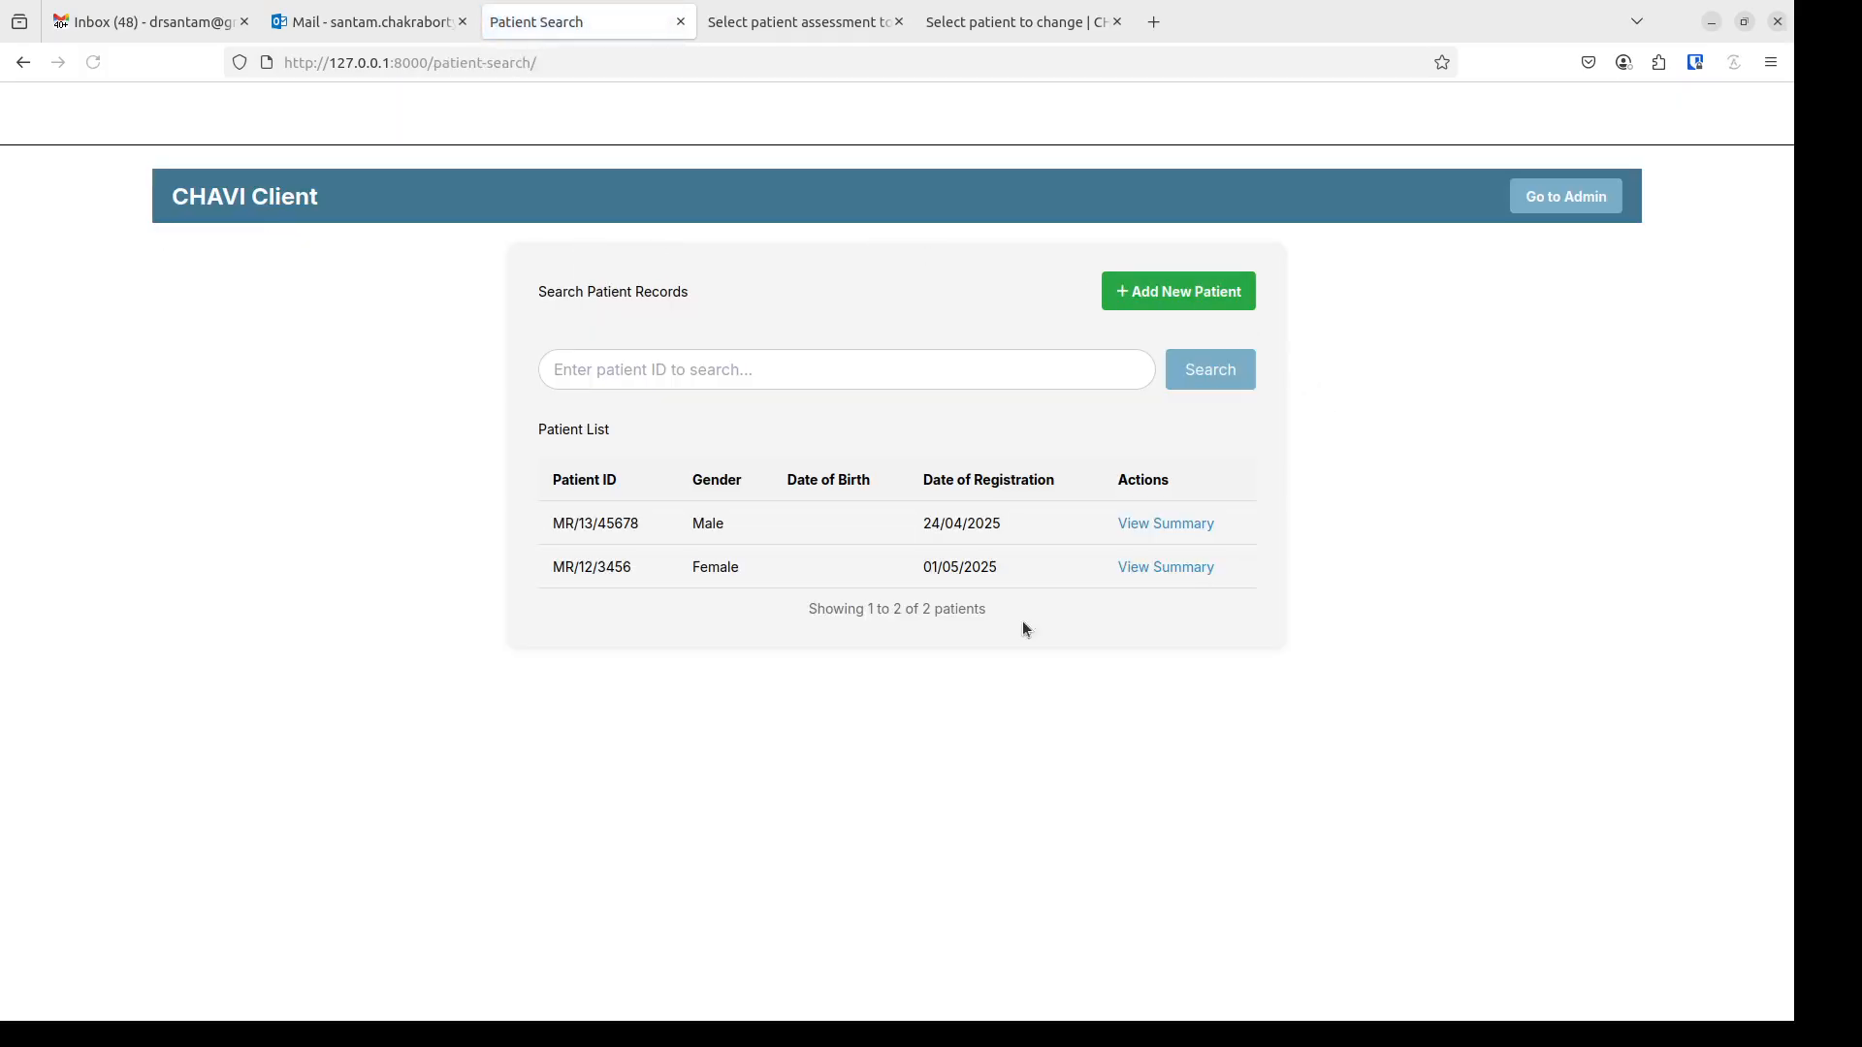
{"action": "left_click", "coordinate": [1183, 524]}
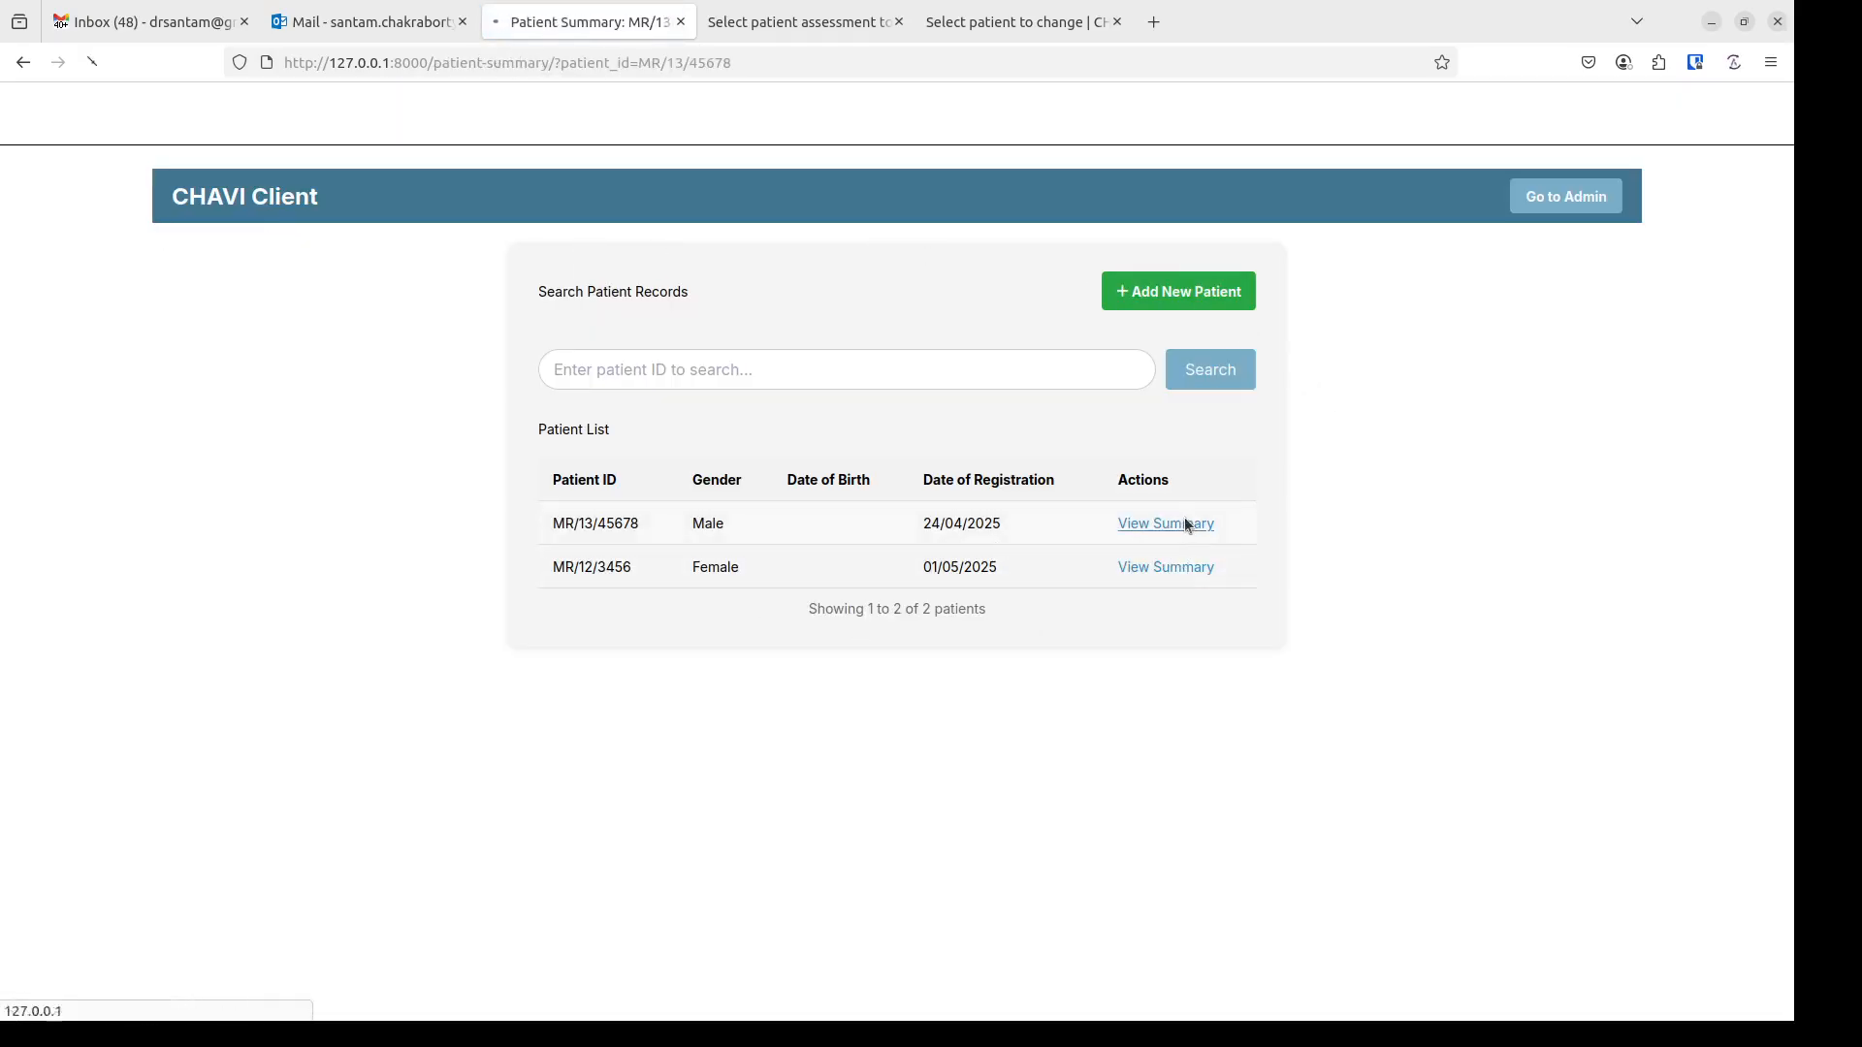
{"action": "scroll", "coordinate": [1726, 472], "scroll_direction": "down", "scroll_amount": 4}
{"action": "scroll", "coordinate": [1726, 472], "scroll_direction": "down", "scroll_amount": 3}
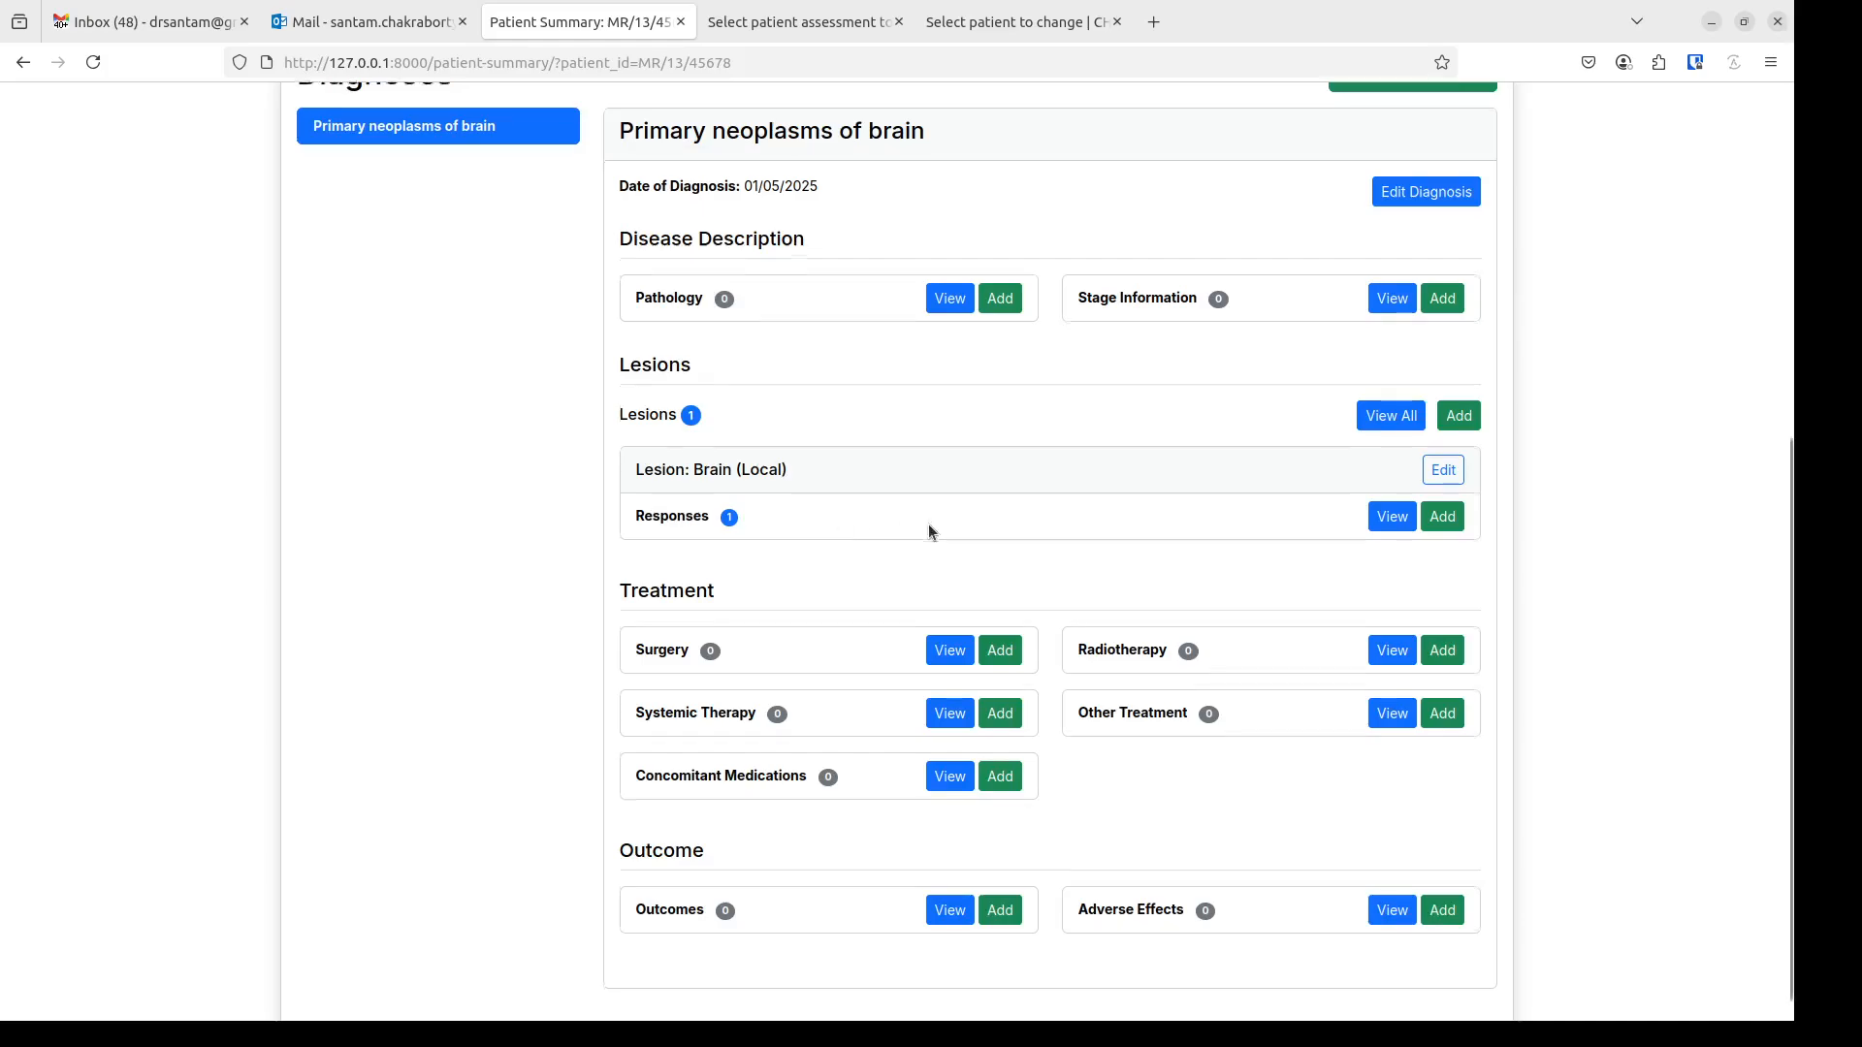
{"action": "scroll", "coordinate": [970, 563], "scroll_direction": "down", "scroll_amount": 1}
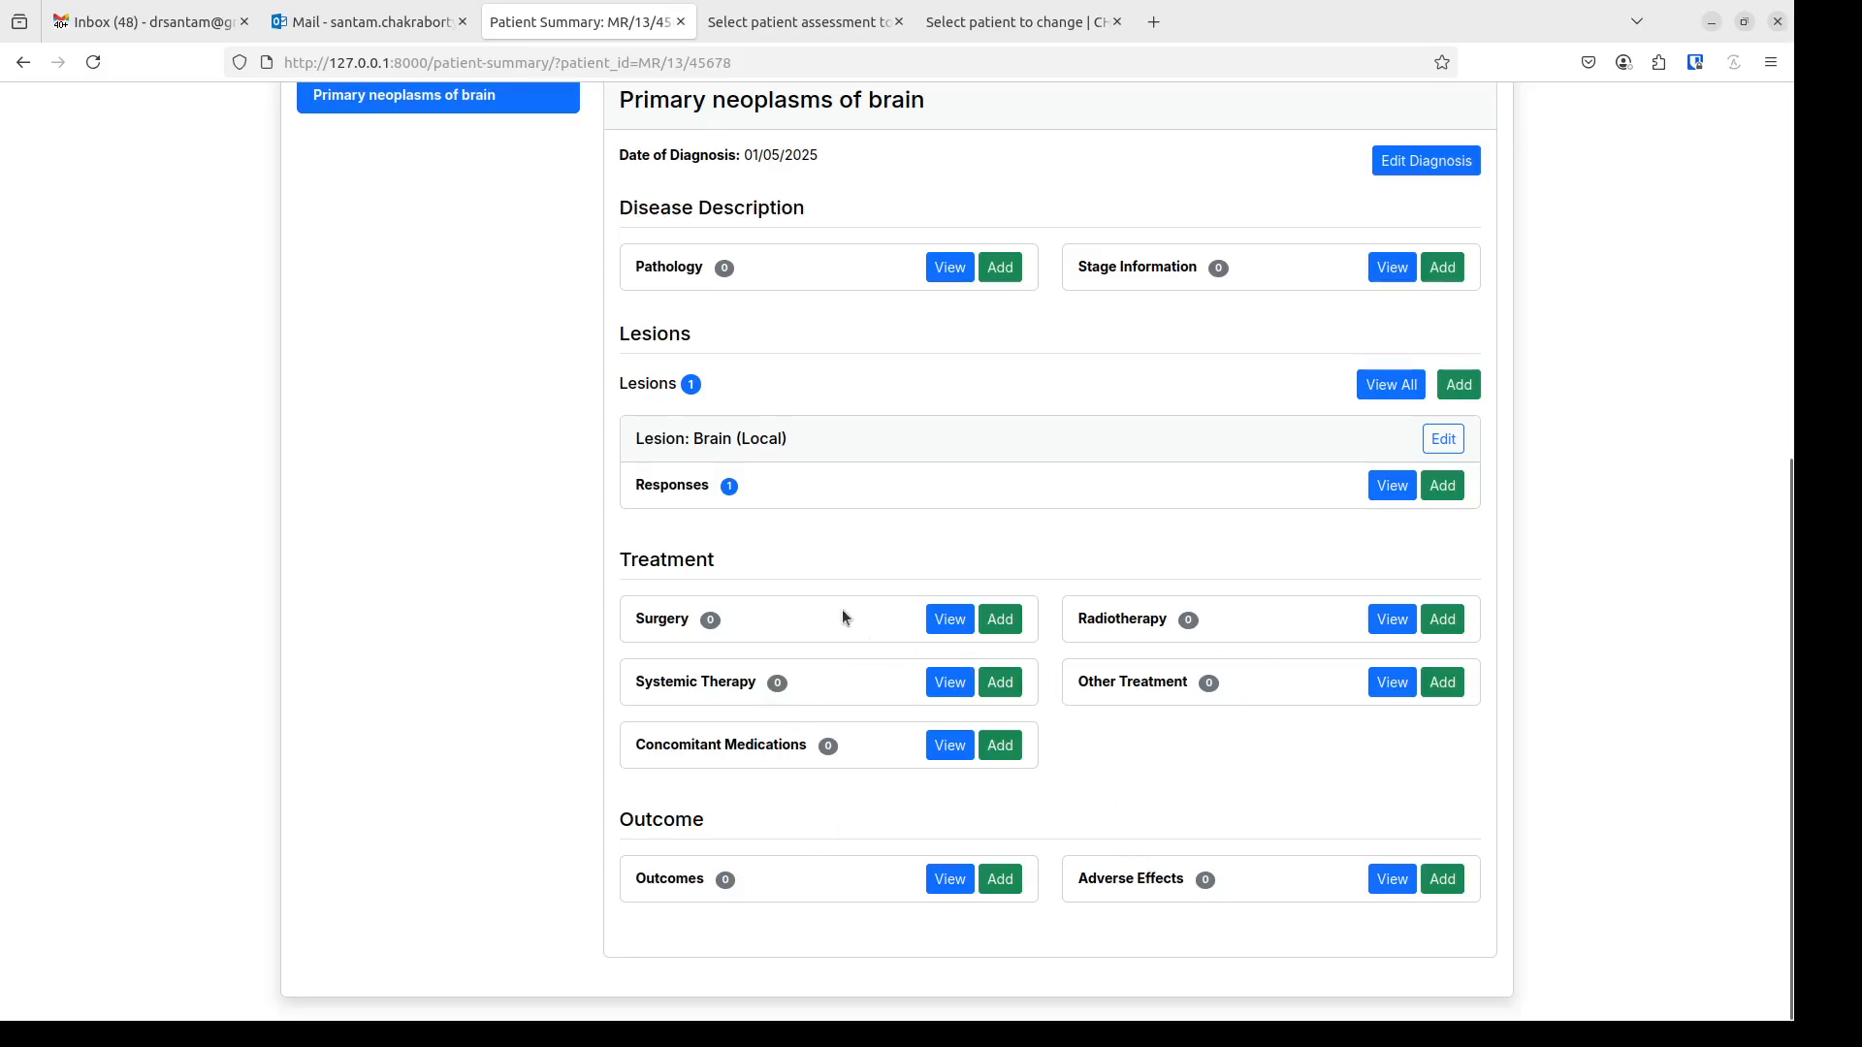
{"action": "scroll", "coordinate": [824, 611], "scroll_direction": "up", "scroll_amount": 5}
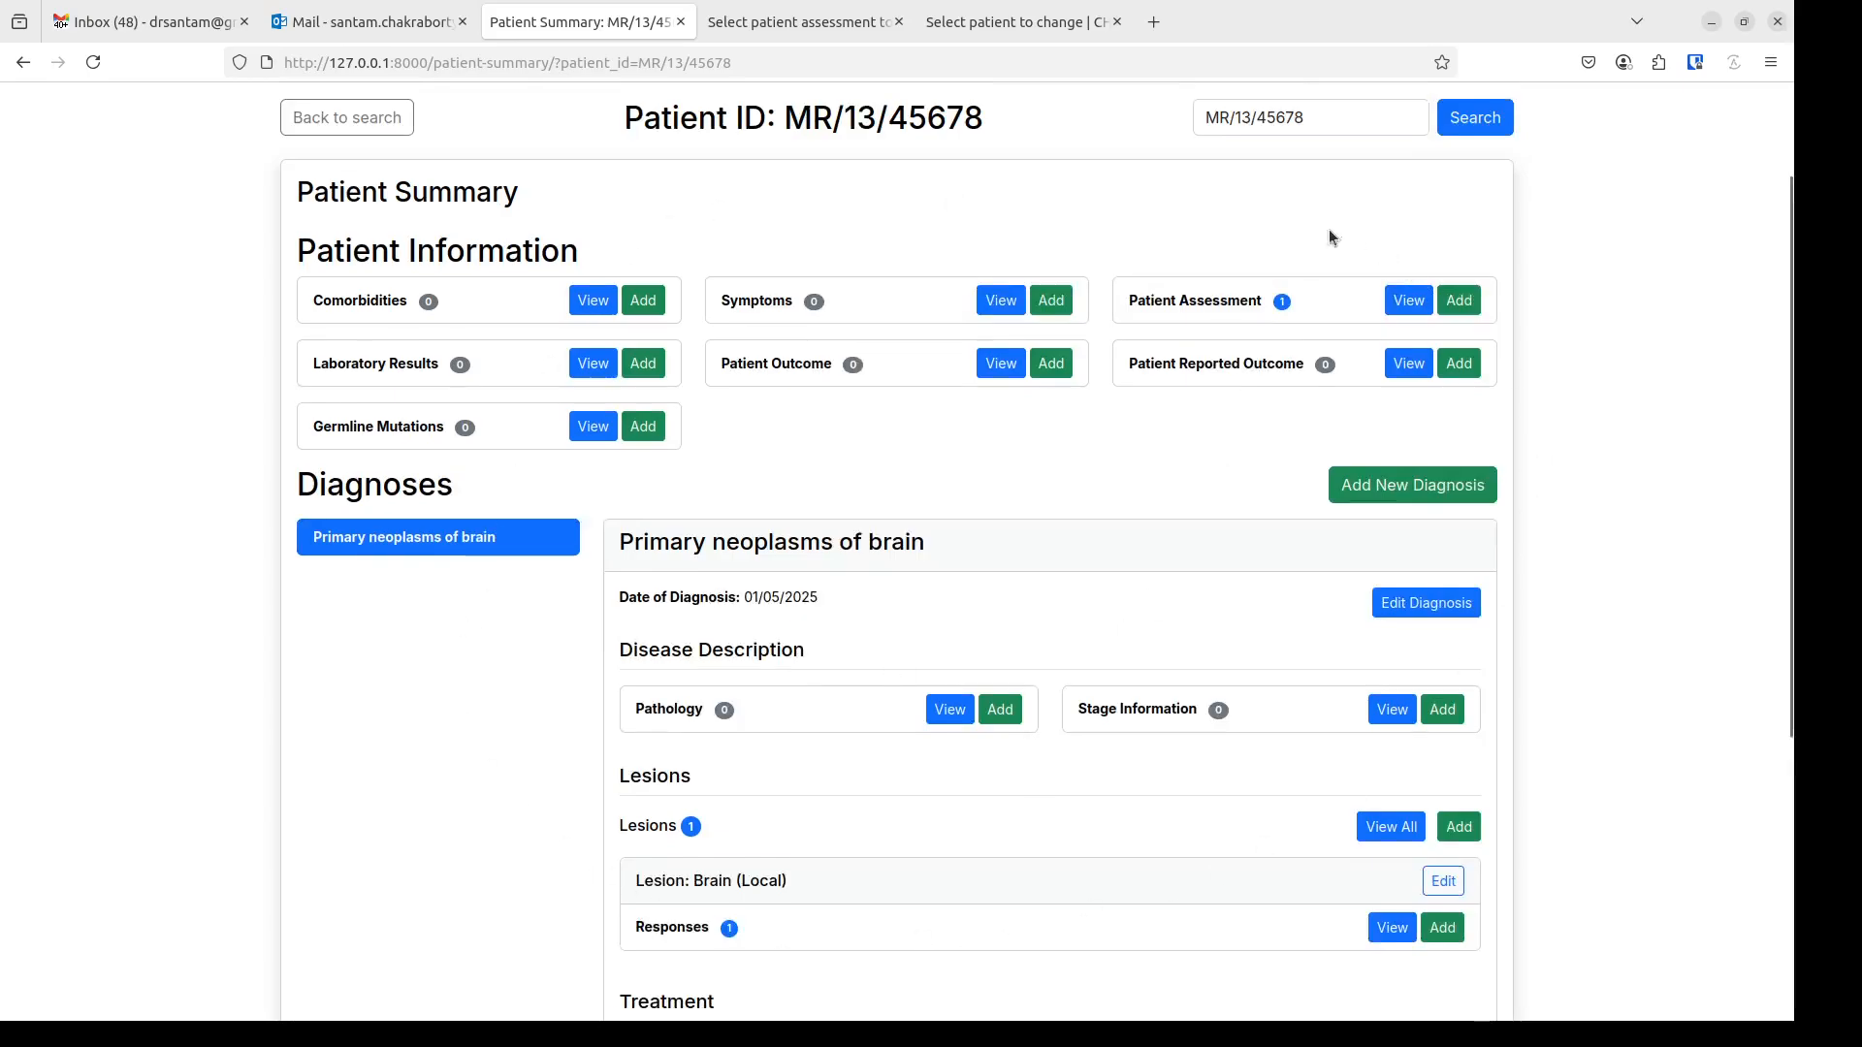